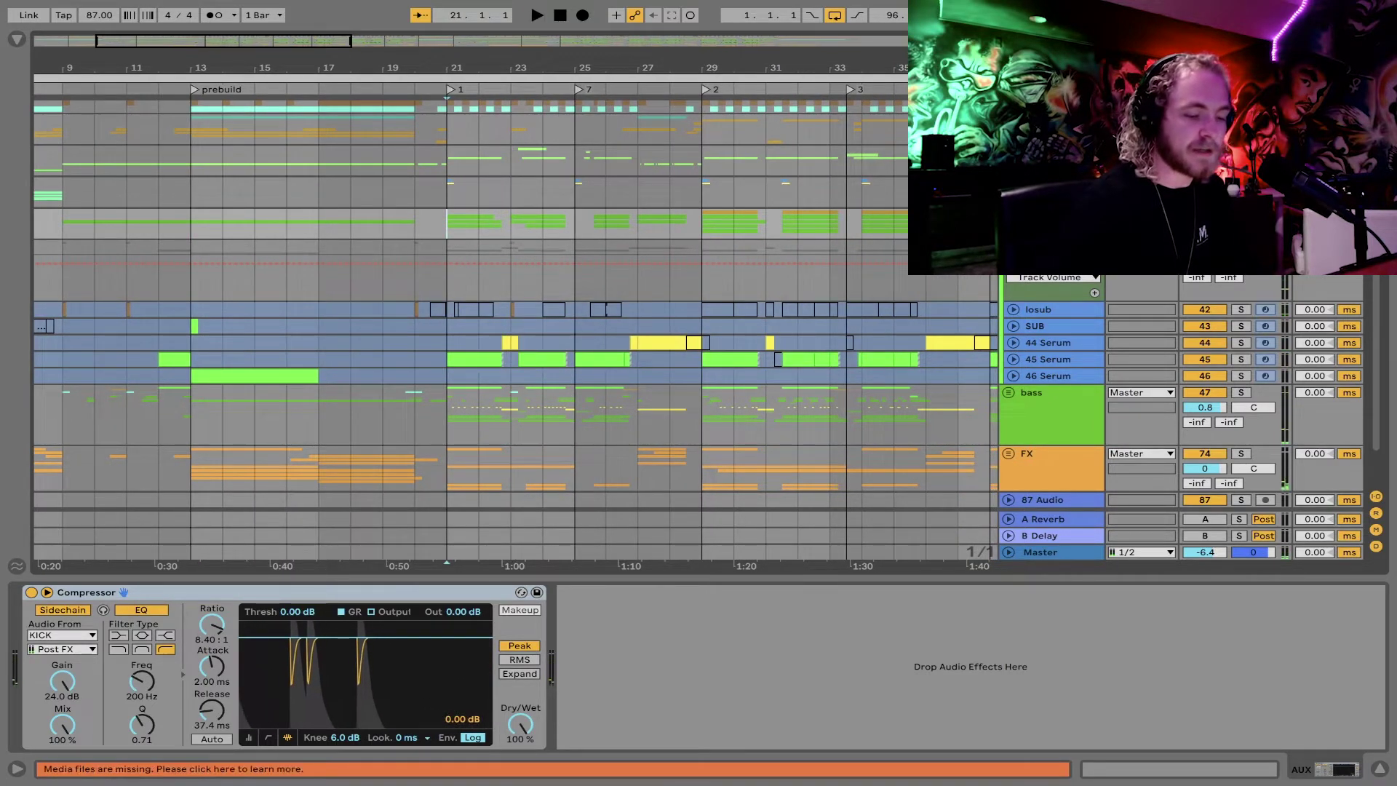
Step: Play the arrangement from bar 21 and view the vocal tracks
key("space")
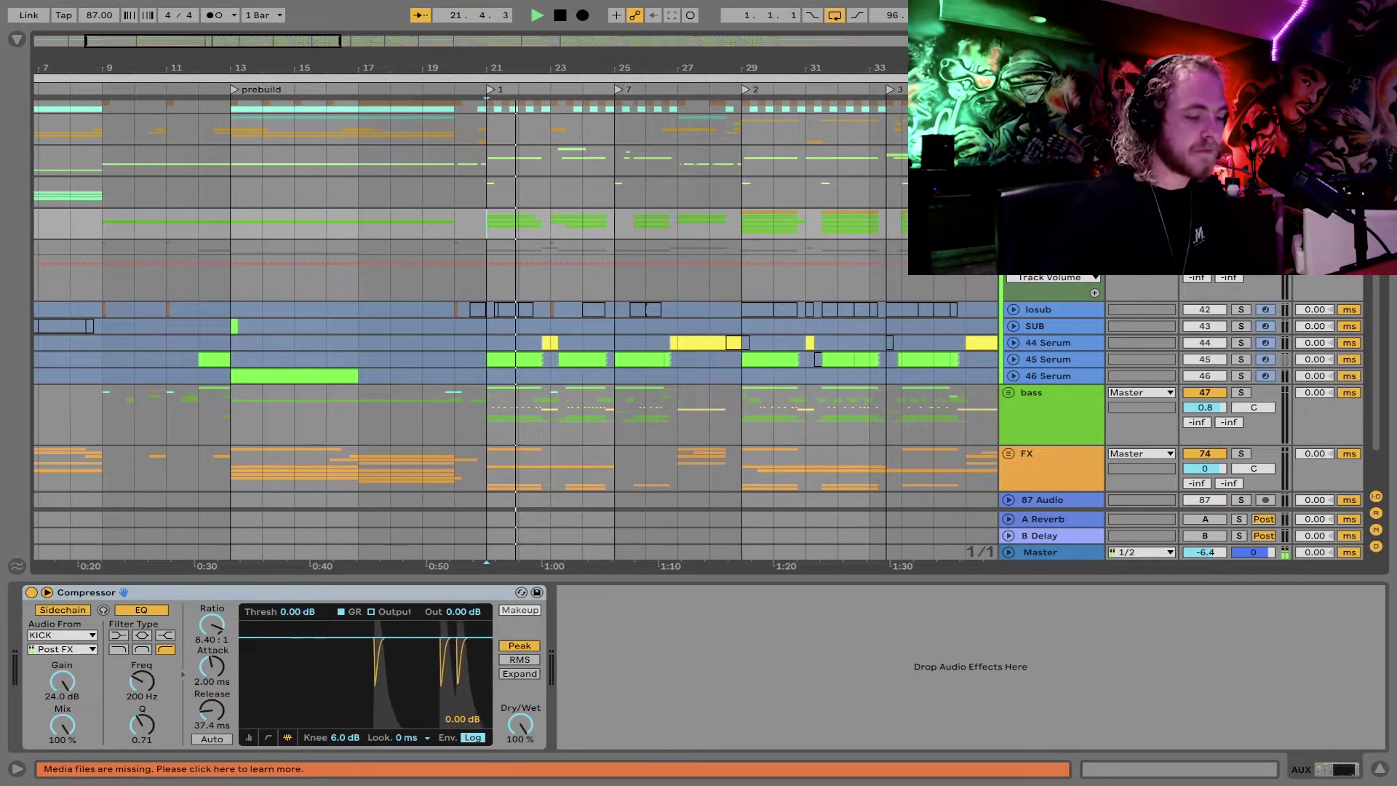
left_click(1008, 153)
scroll(660, 296, "down", 3)
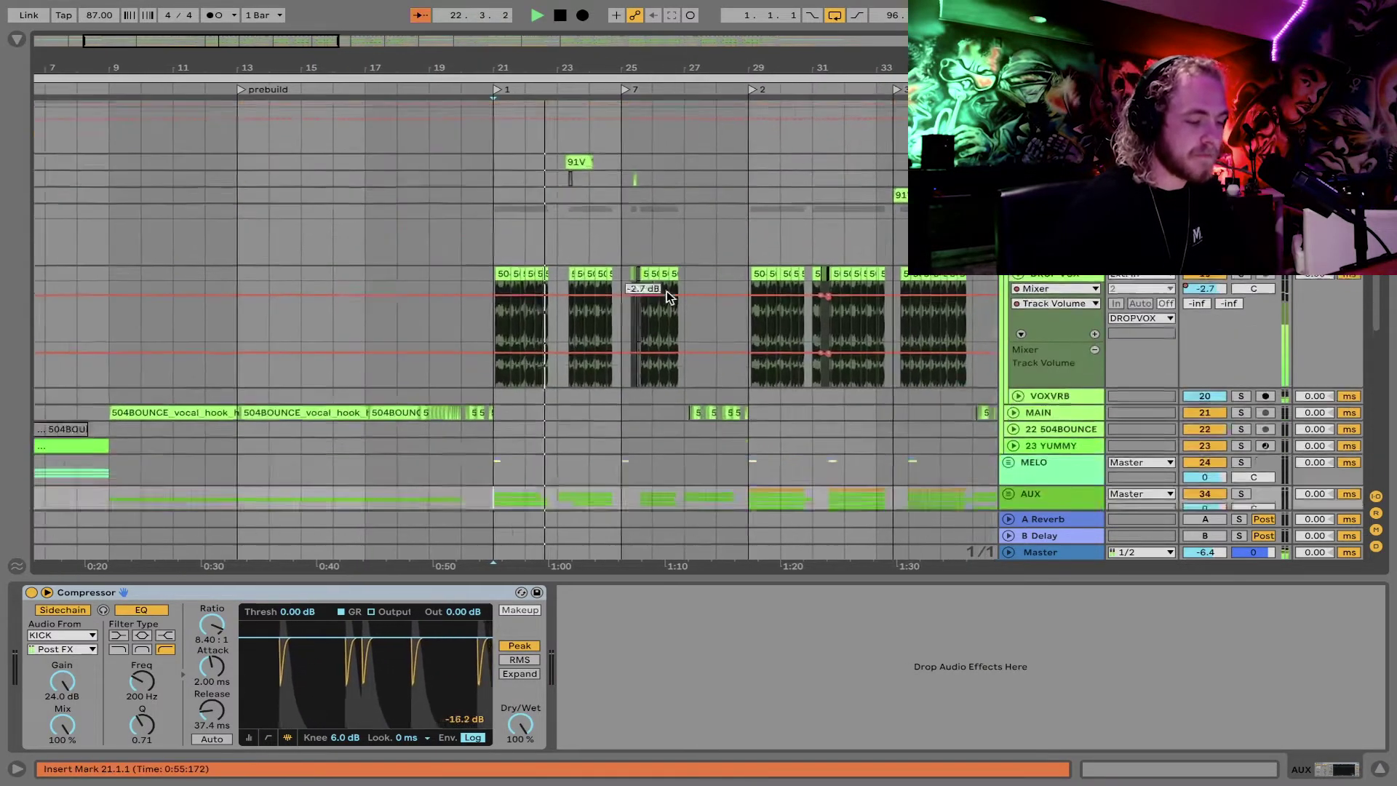
key("space")
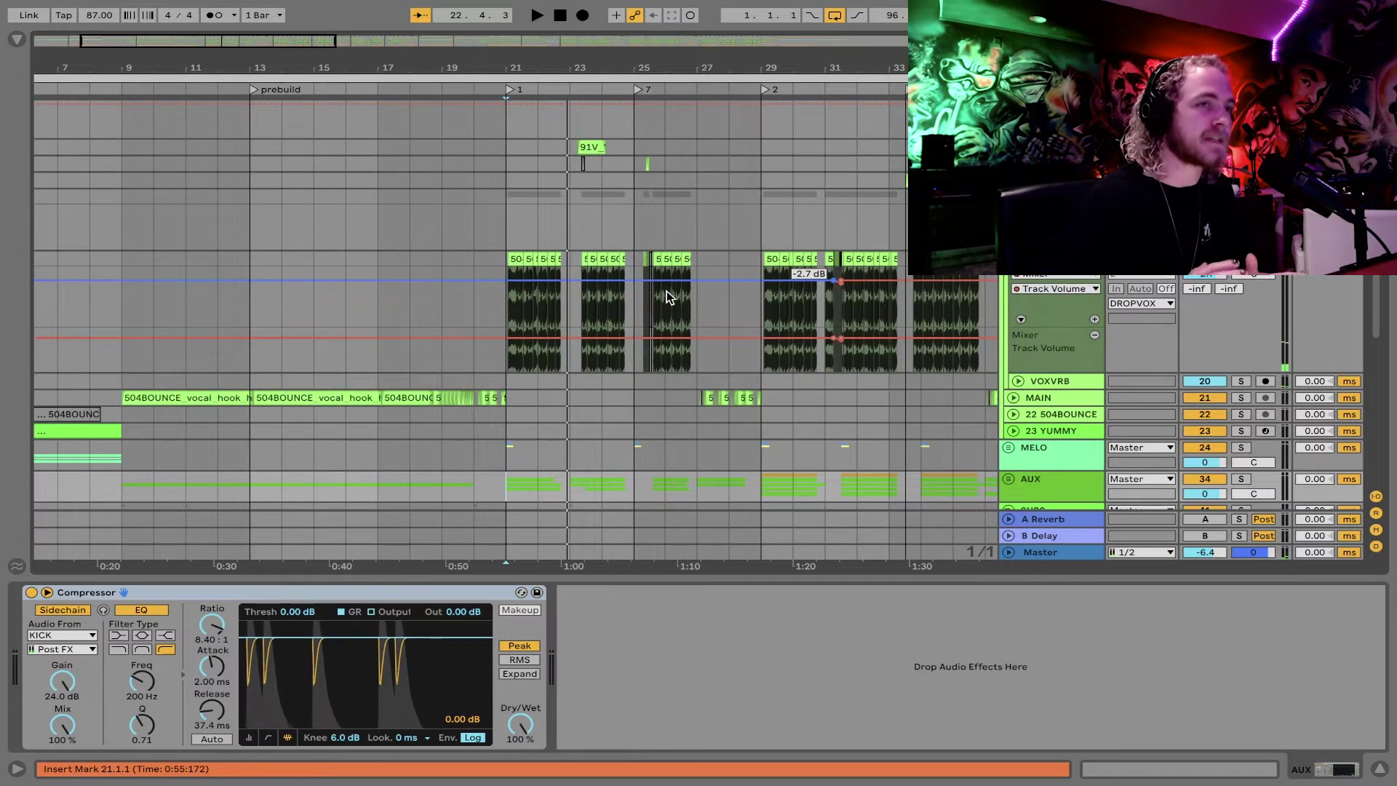
Step: Solo and unfold the MAIN vocal track, then audition its vocal hook clip at bar 13
left_click(283, 397)
left_click(1242, 399)
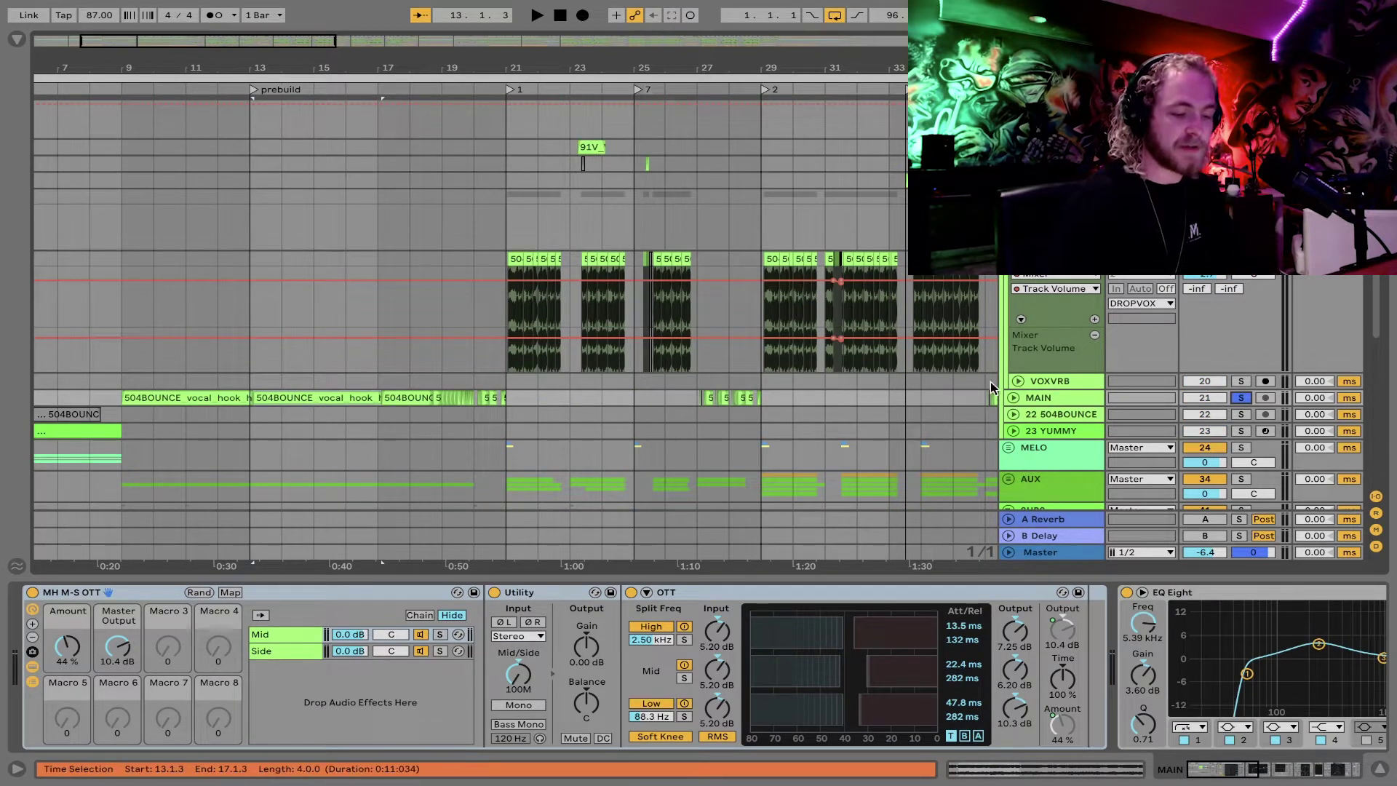
left_click(1014, 398)
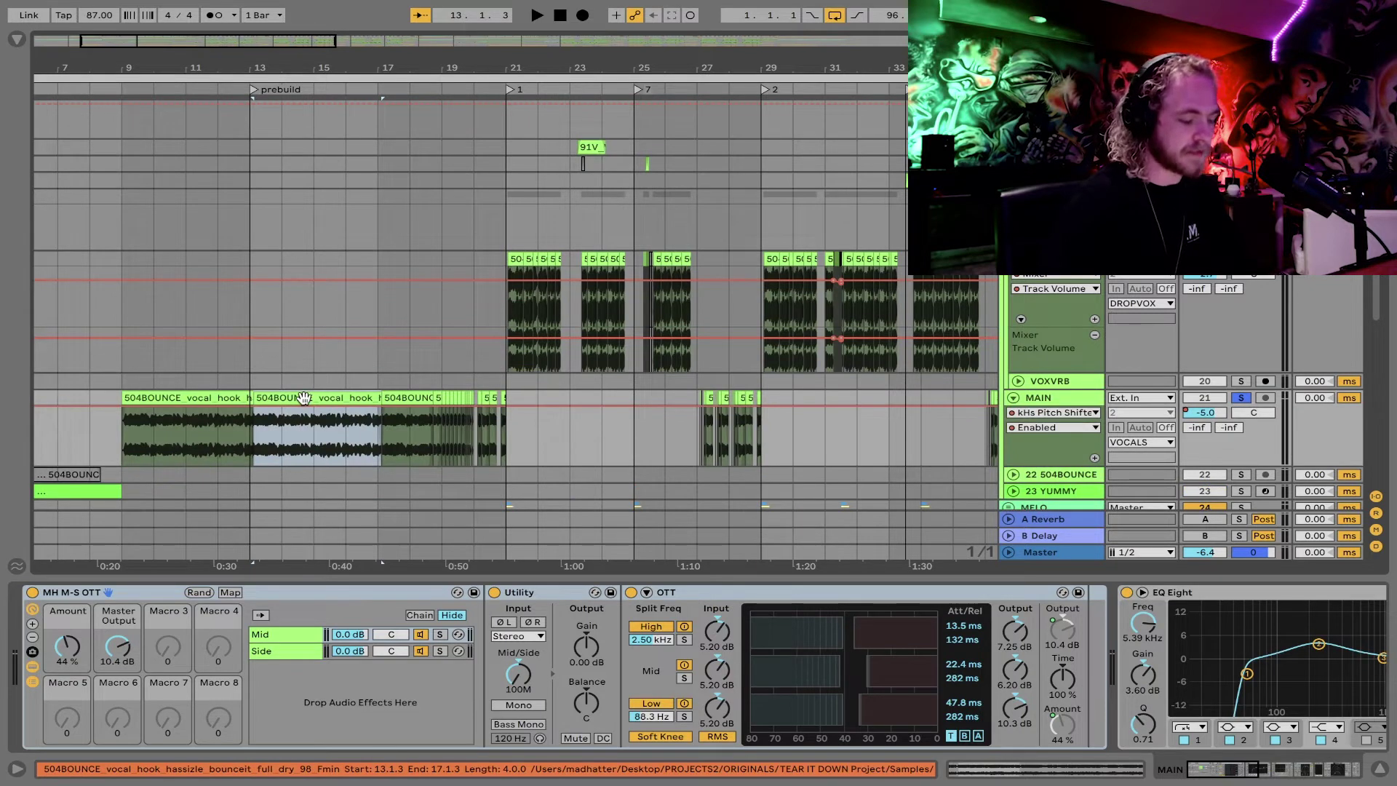
key("space")
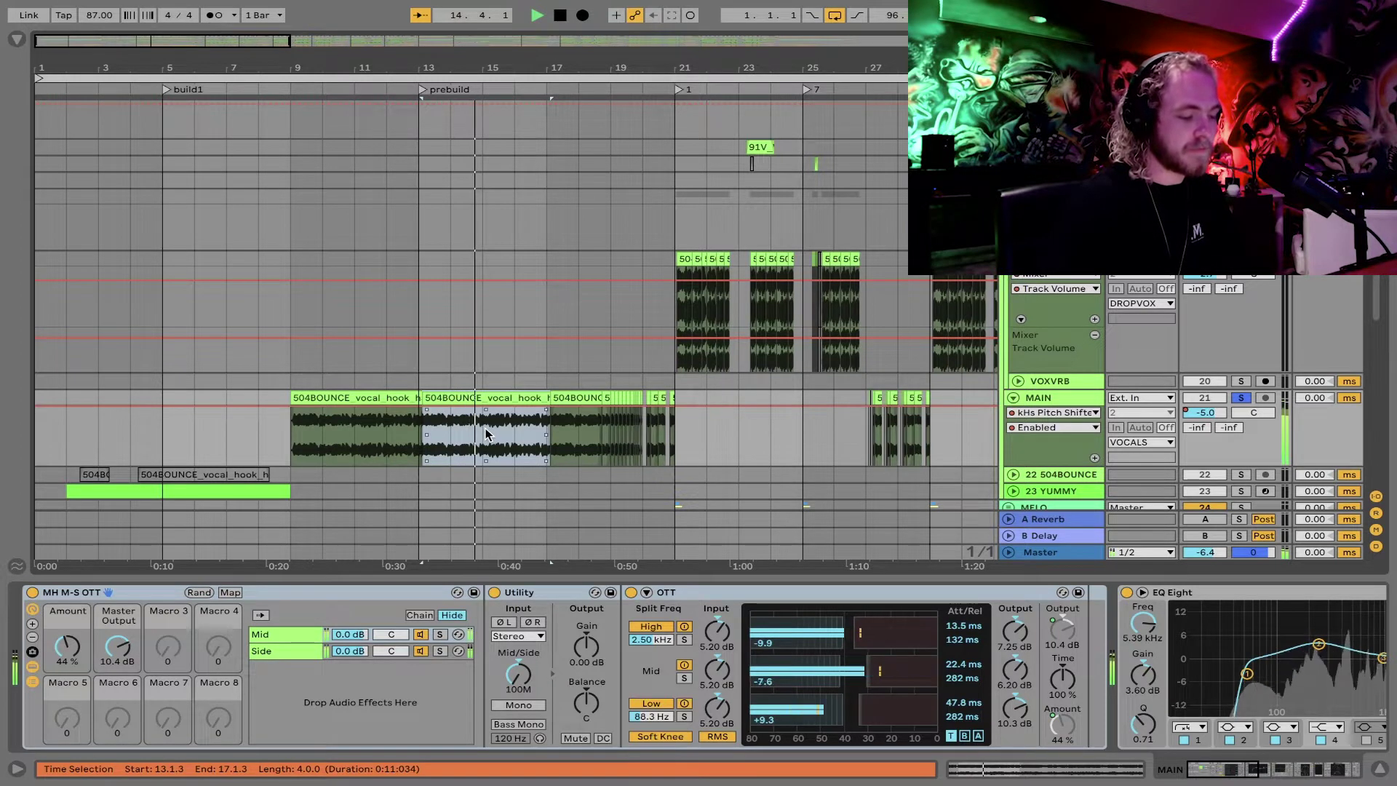
Step: Copy the MAIN track's vocal hook clip at bar 9 to bar 145 on a new audio track
left_click(378, 397)
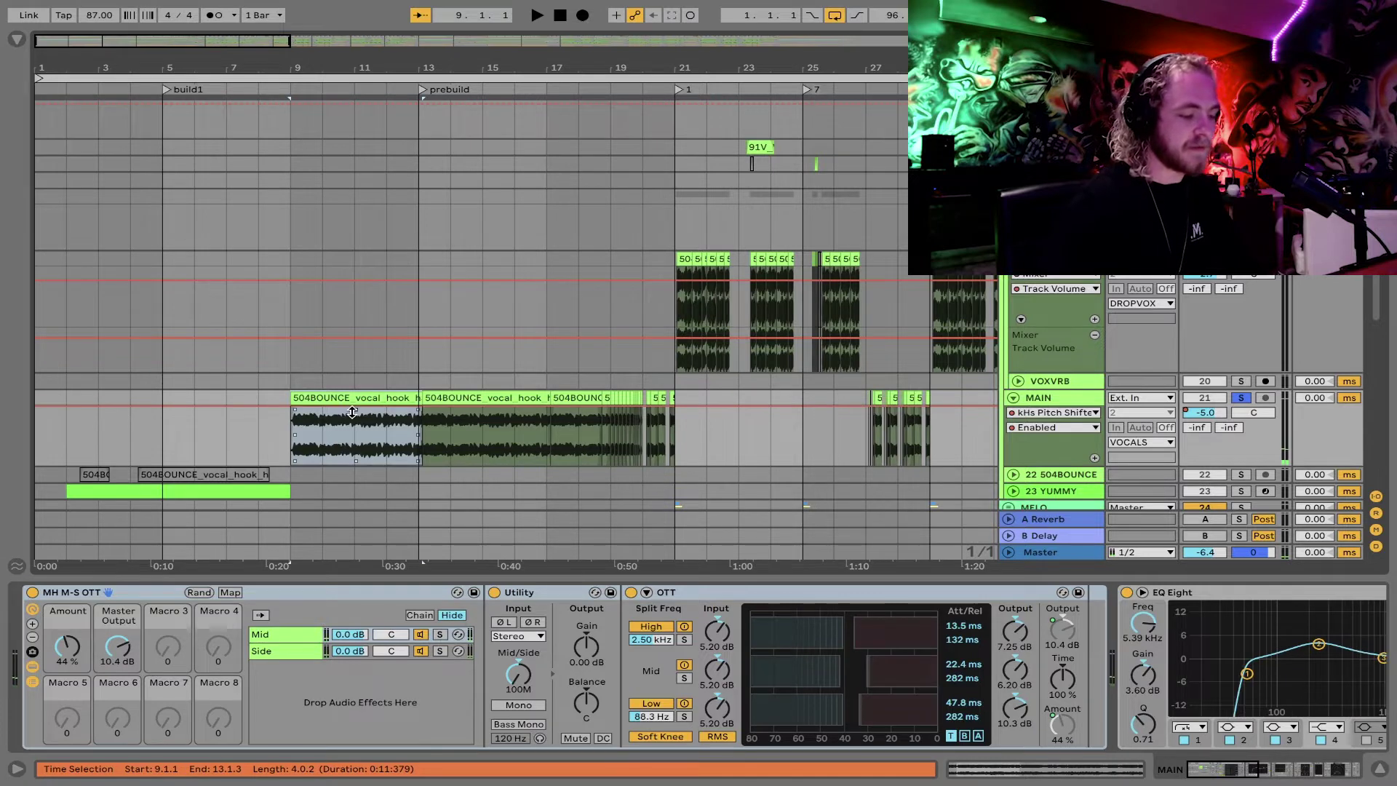
scroll(352, 413, "right", 20)
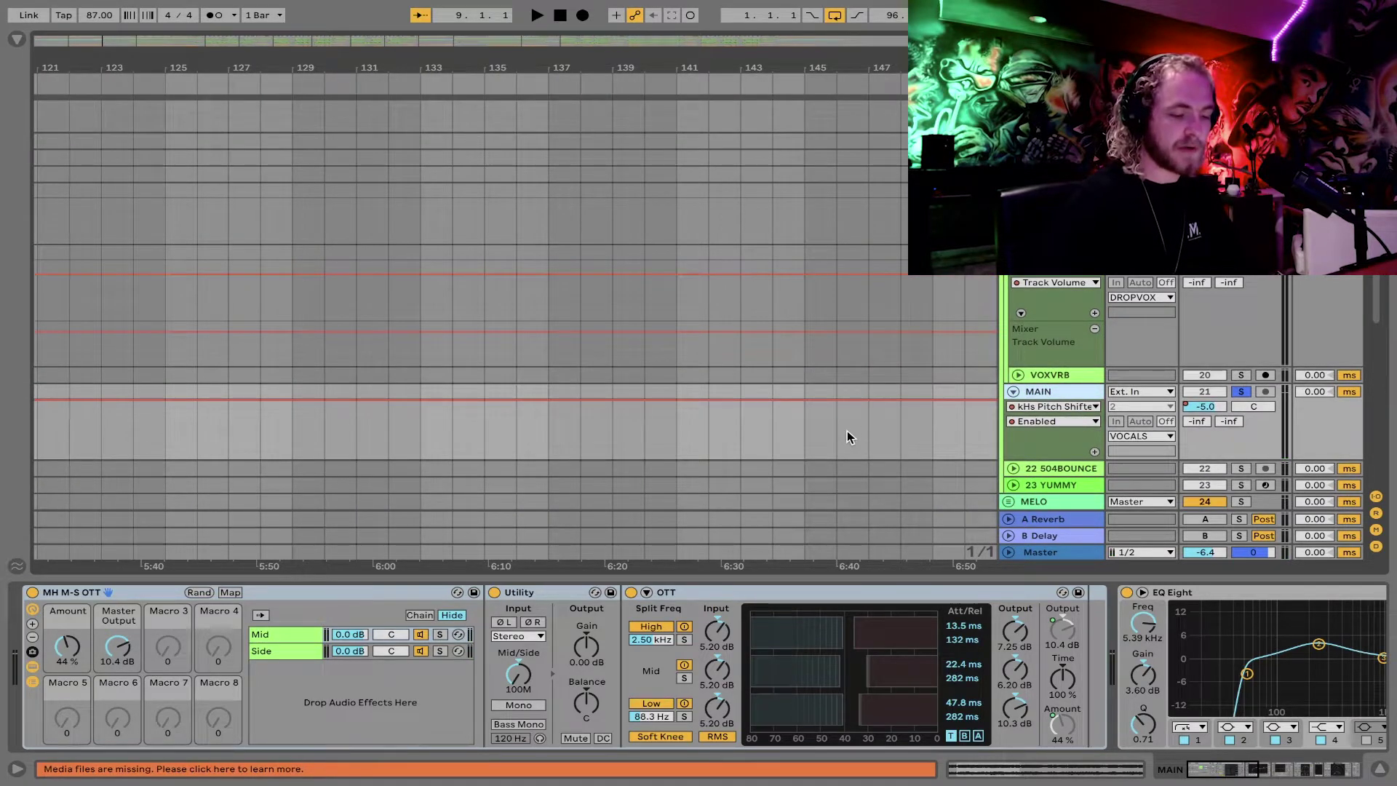
key("ctrl+t")
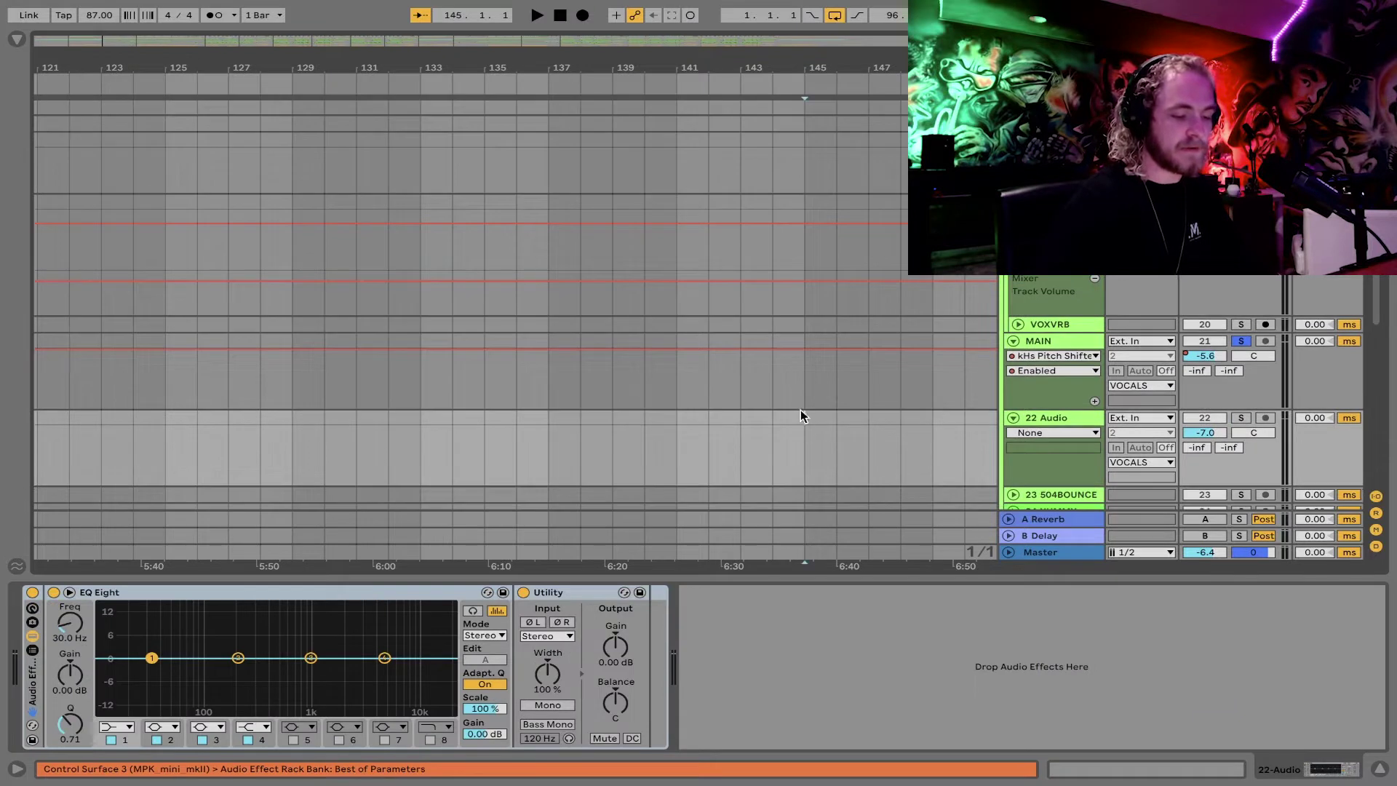
key("ctrl+v")
Step: Solo the new 22 504BOUNCE track and audition the pasted vocal clip
key("space")
left_click(1240, 418)
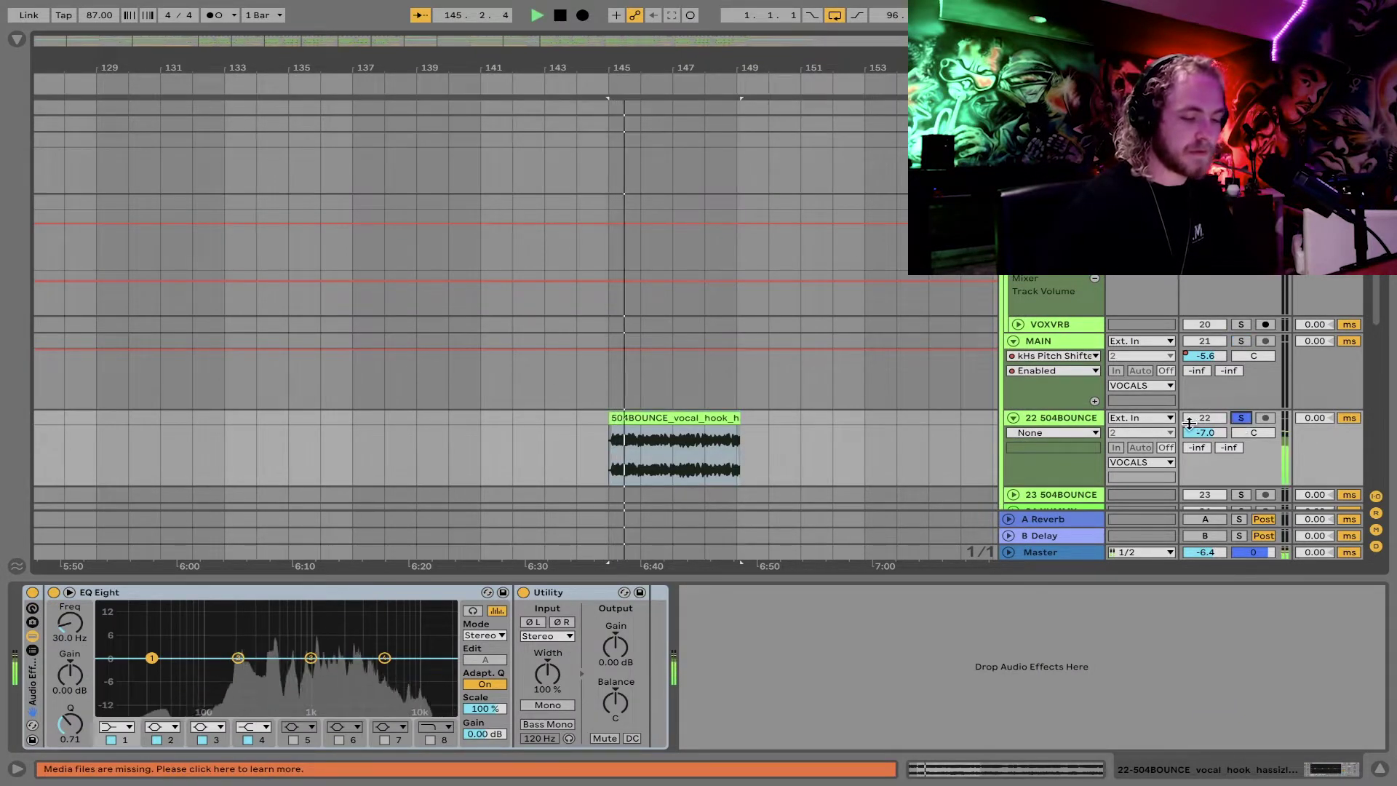
left_click(1058, 418)
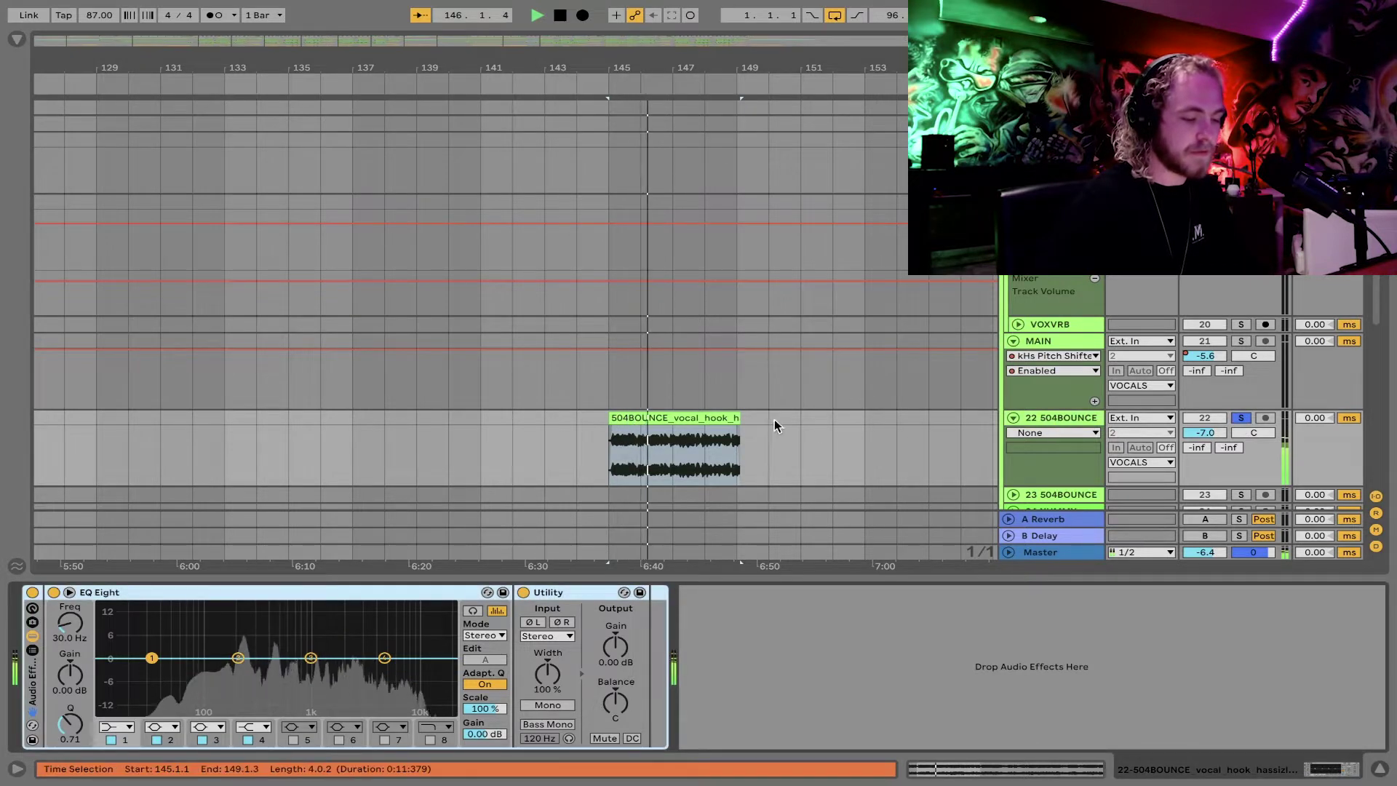
left_click(668, 448)
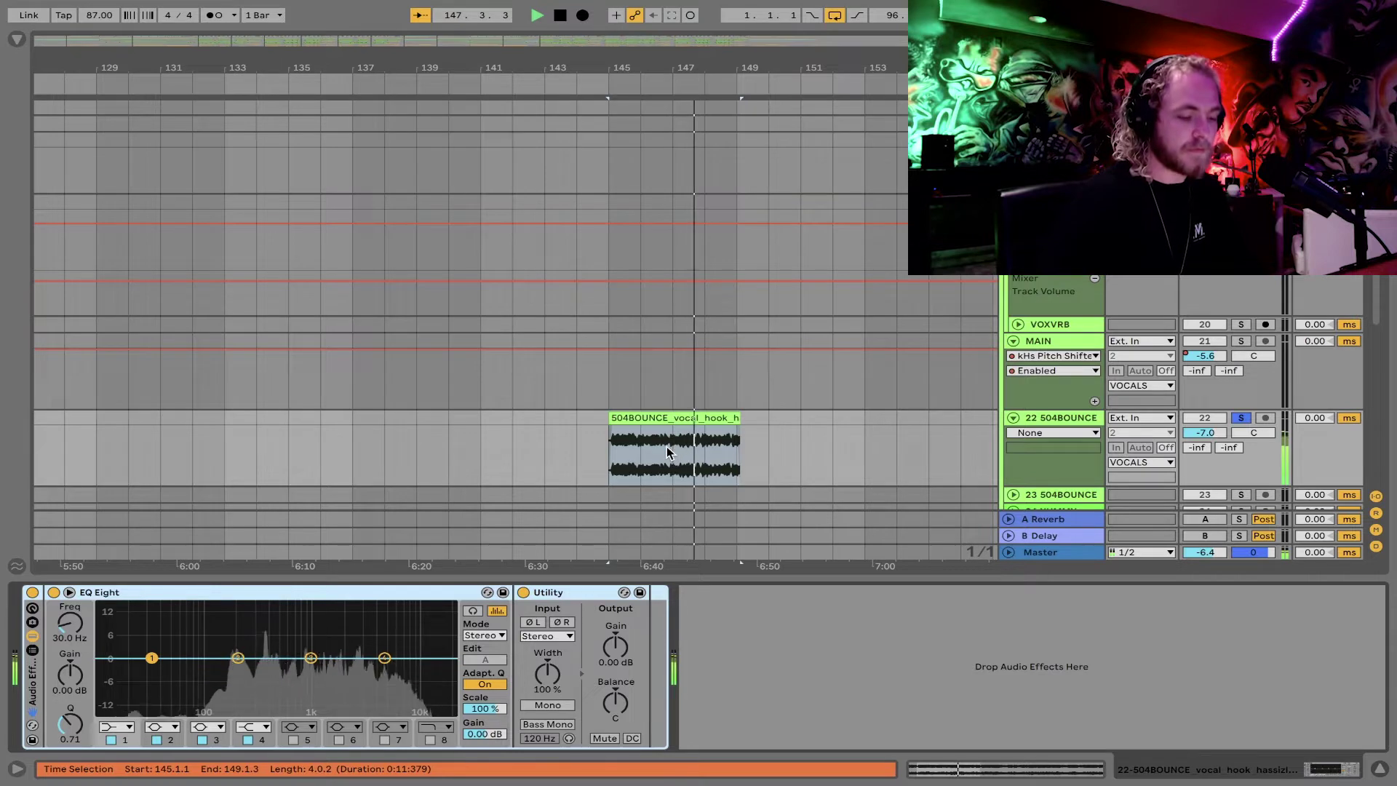
key("space")
Step: Set the arrangement's fixed grid to 1/16
scroll(668, 451, "up", 5)
right_click(668, 451)
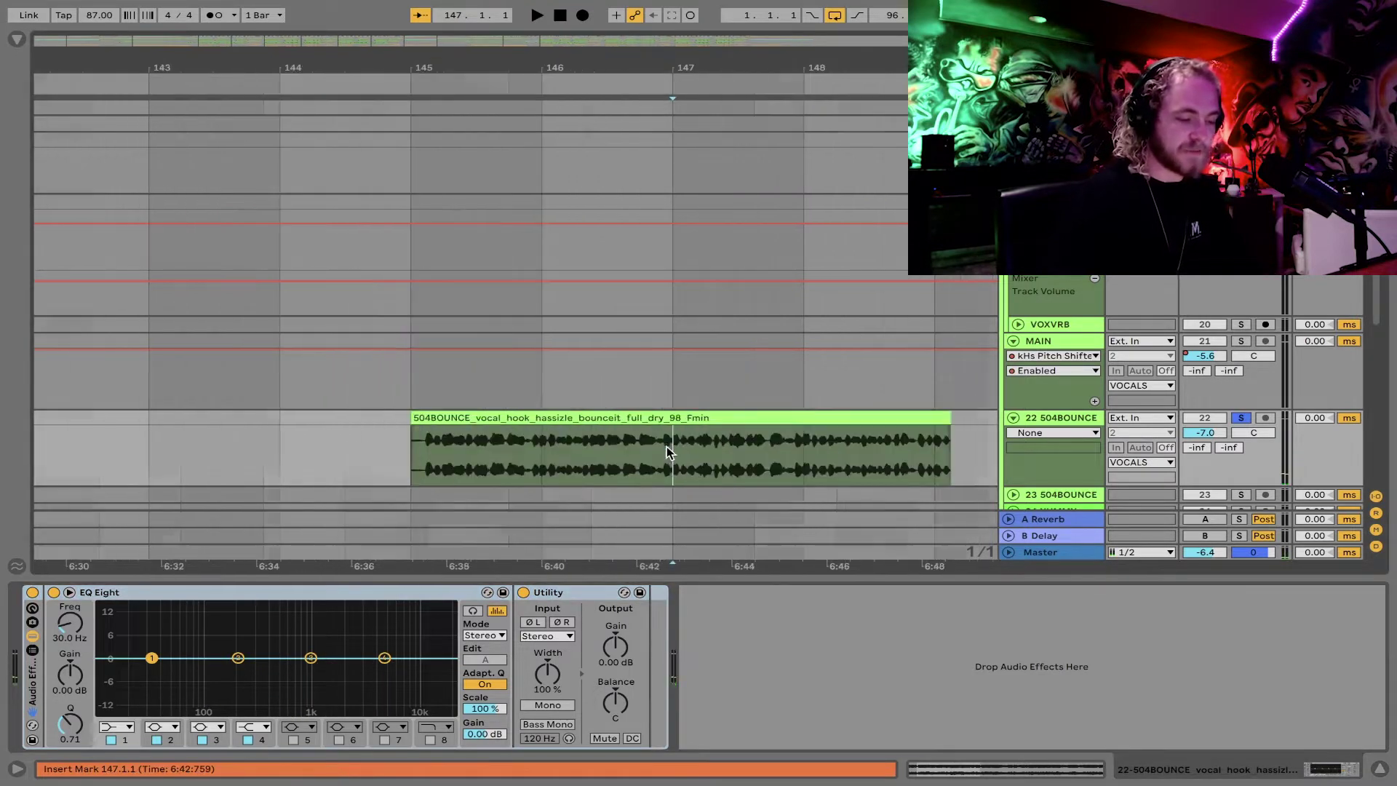
left_click(689, 507)
right_click(685, 475)
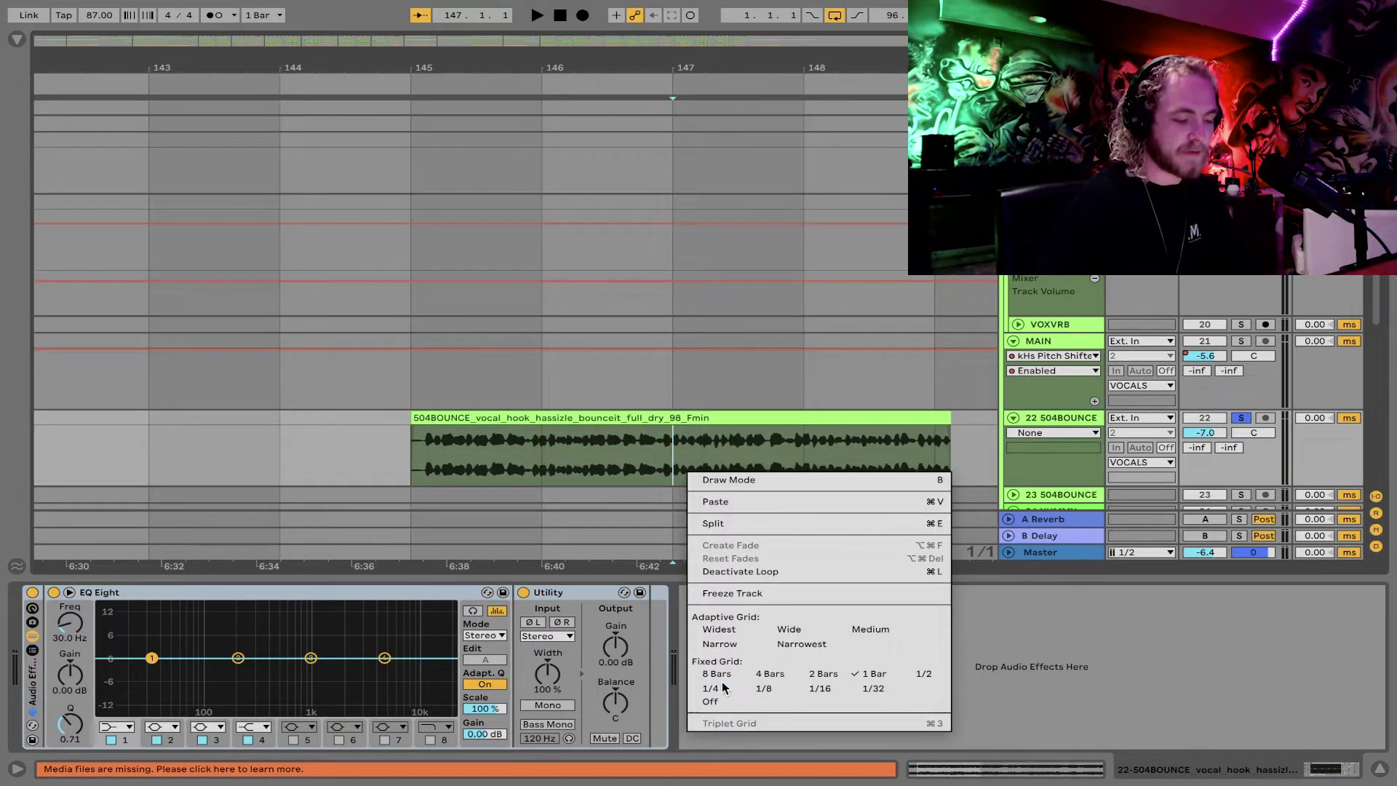
left_click(808, 693)
Step: Select the vocal phrase from 146.4.4 to 147.2.4 in the pasted clip and audition it to check its boundaries
left_click_drag(664, 450, 728, 447)
key("space")
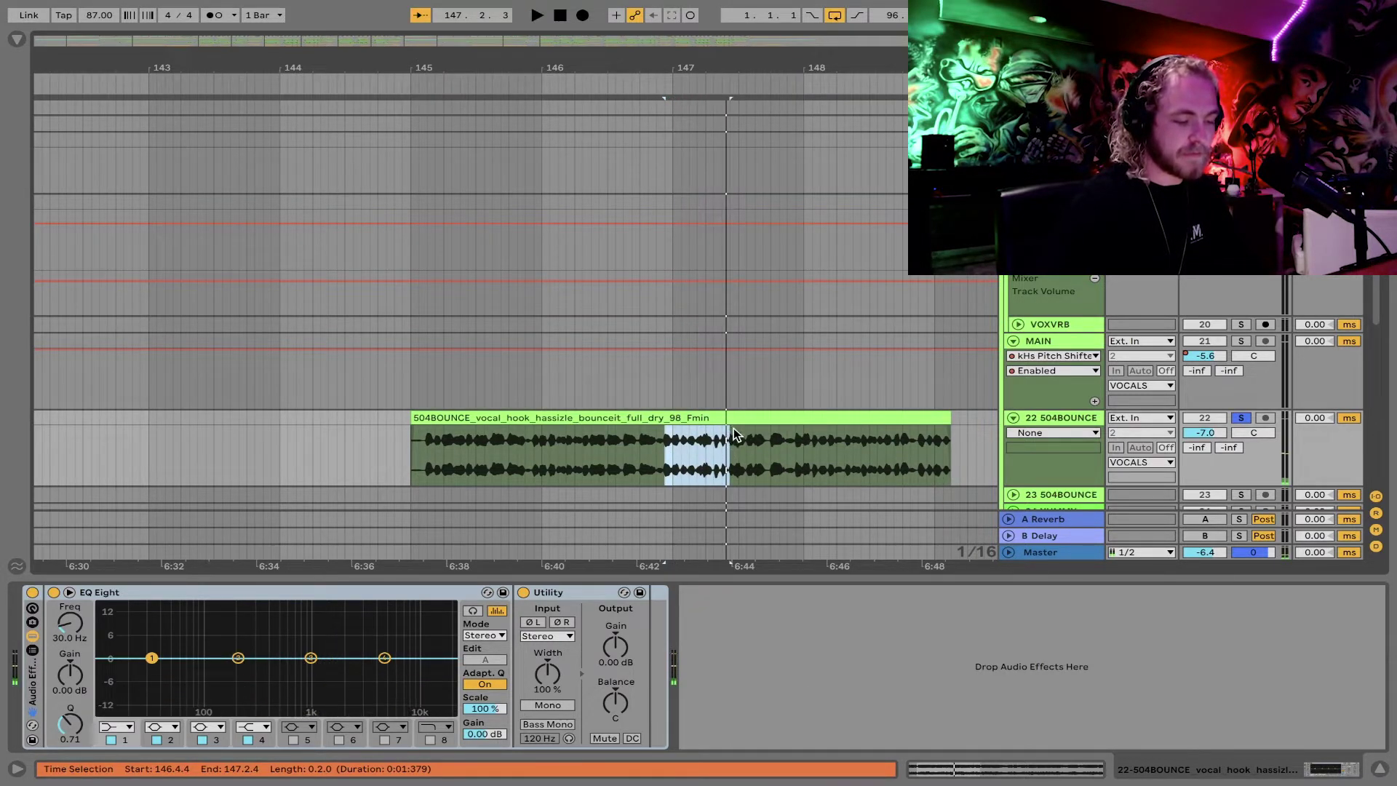
left_click_drag(729, 436, 746, 428)
key("space")
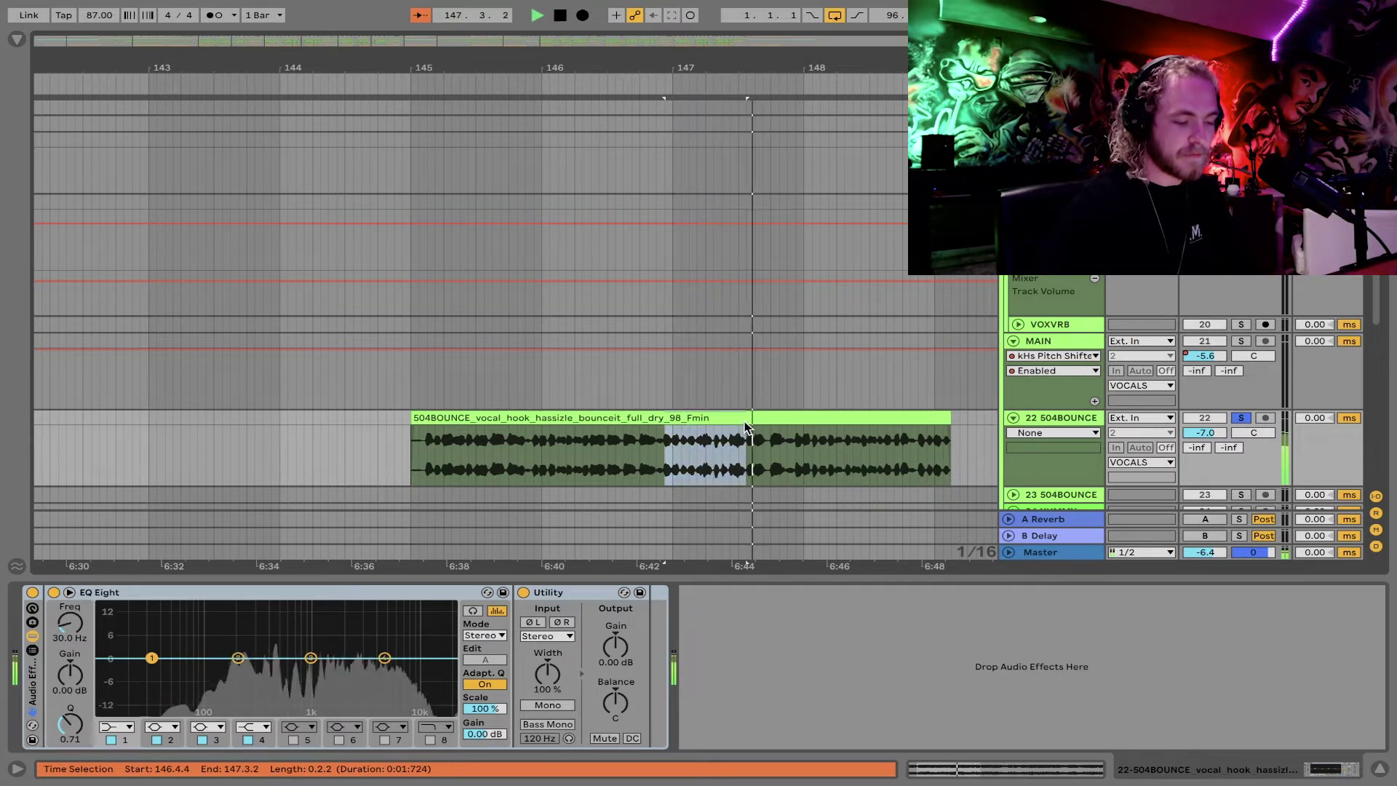
left_click_drag(746, 428, 733, 428)
key("space")
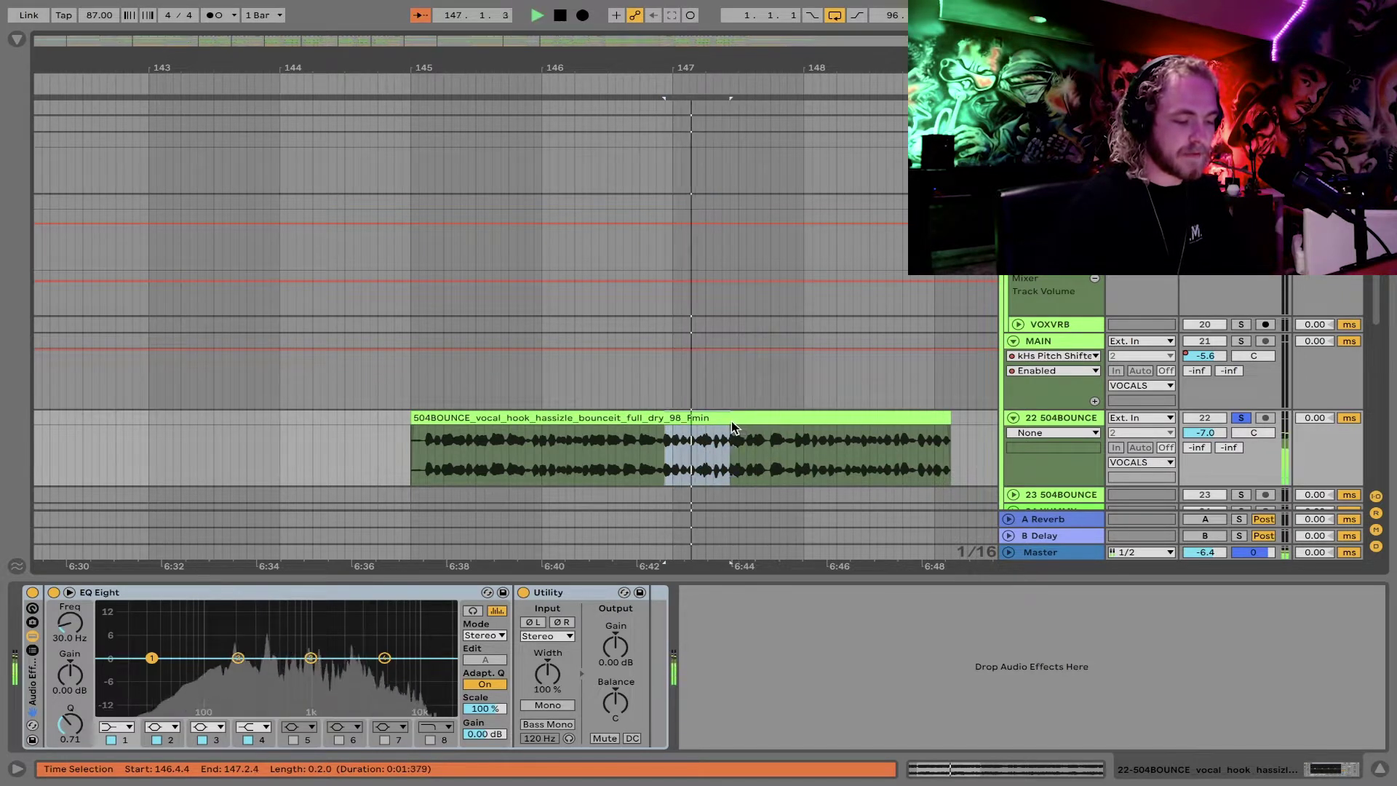
key("space")
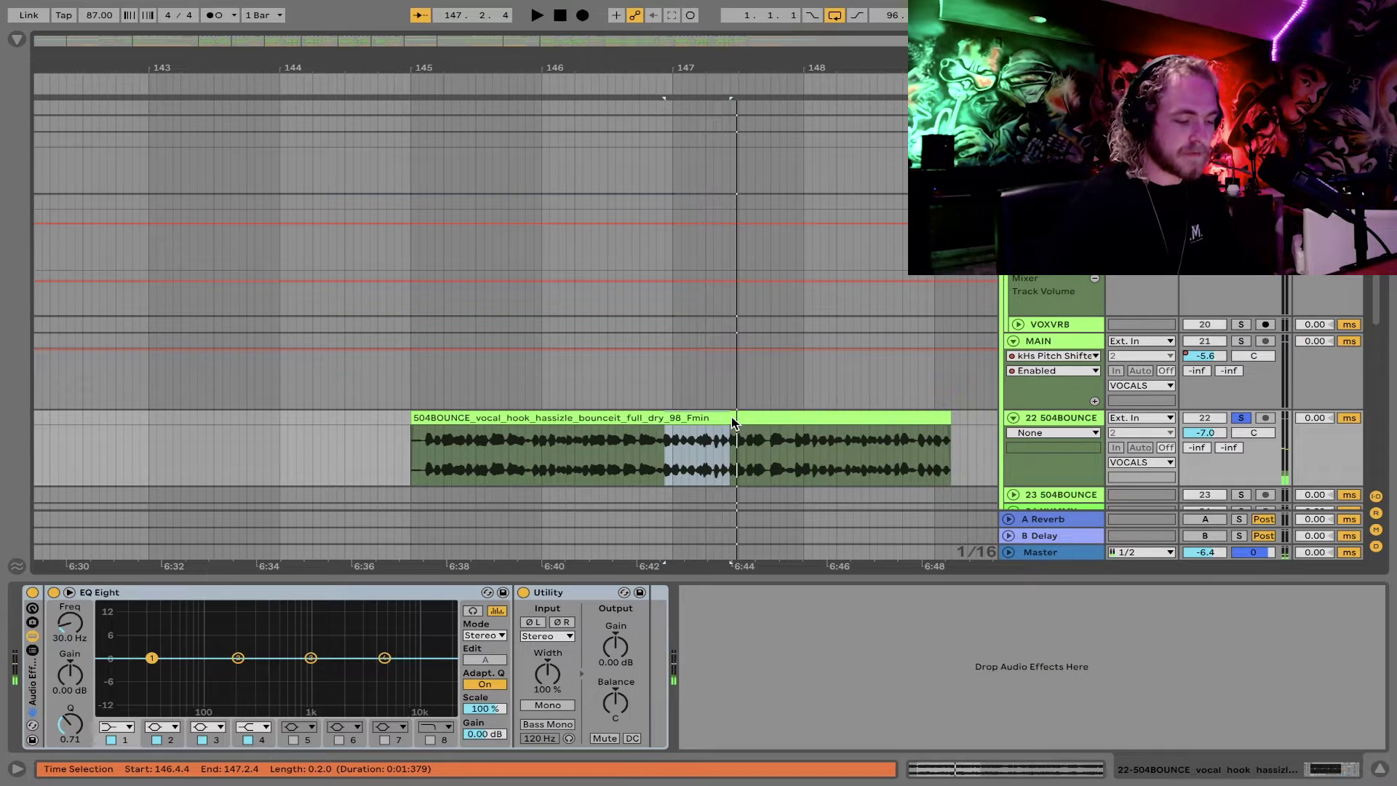
Step: Split the vocal clip at the selected phrase and delete the parts before and after it
key("ctrl+e")
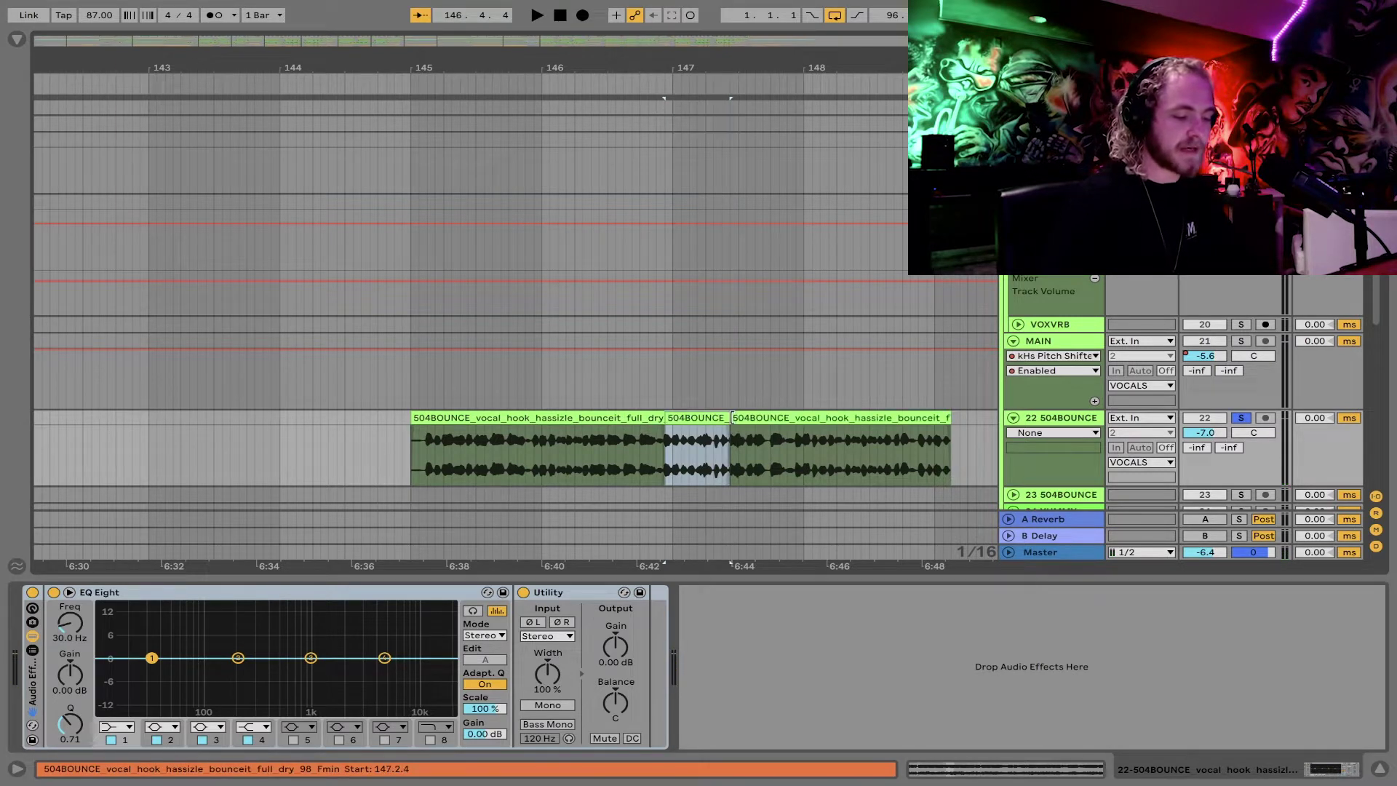
left_click(774, 421)
key("Delete")
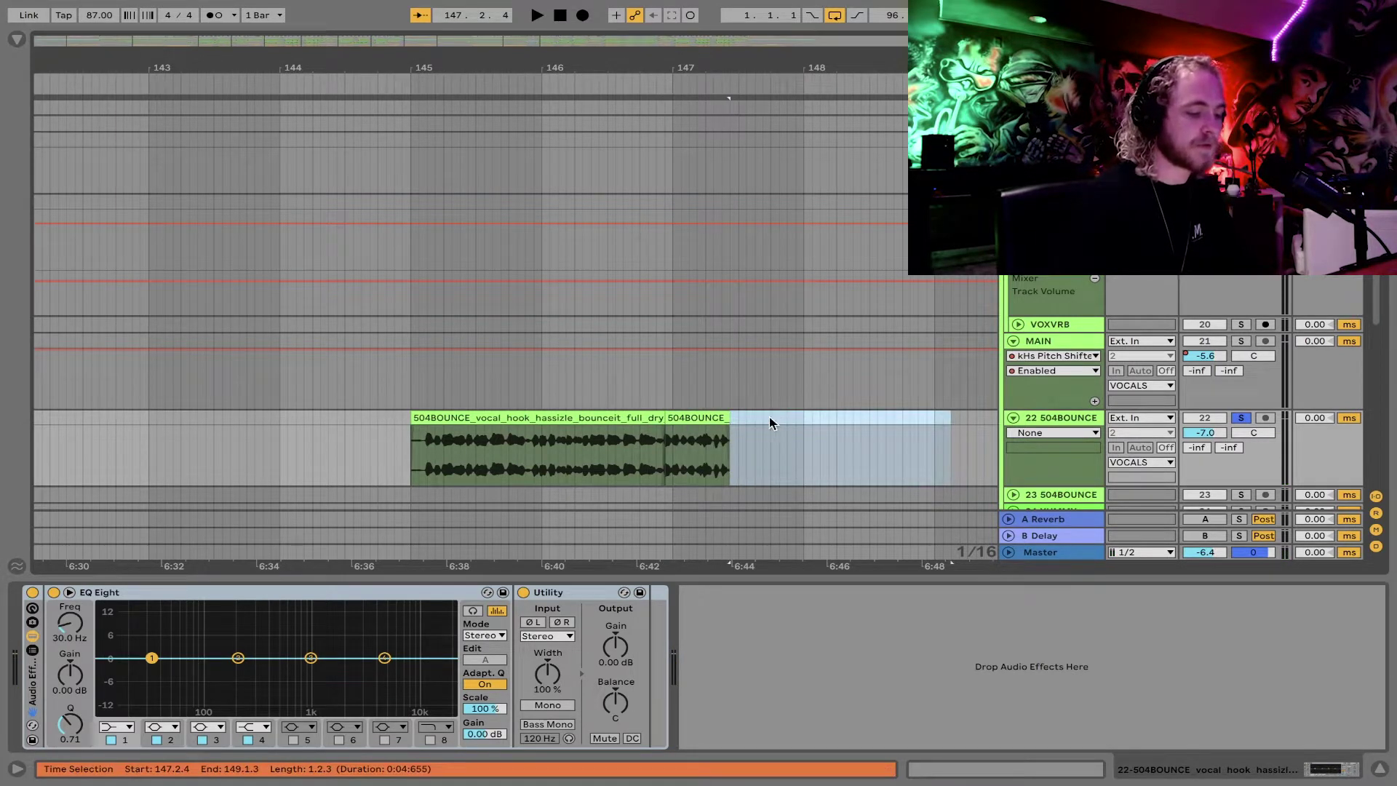
left_click(554, 419)
key("Delete")
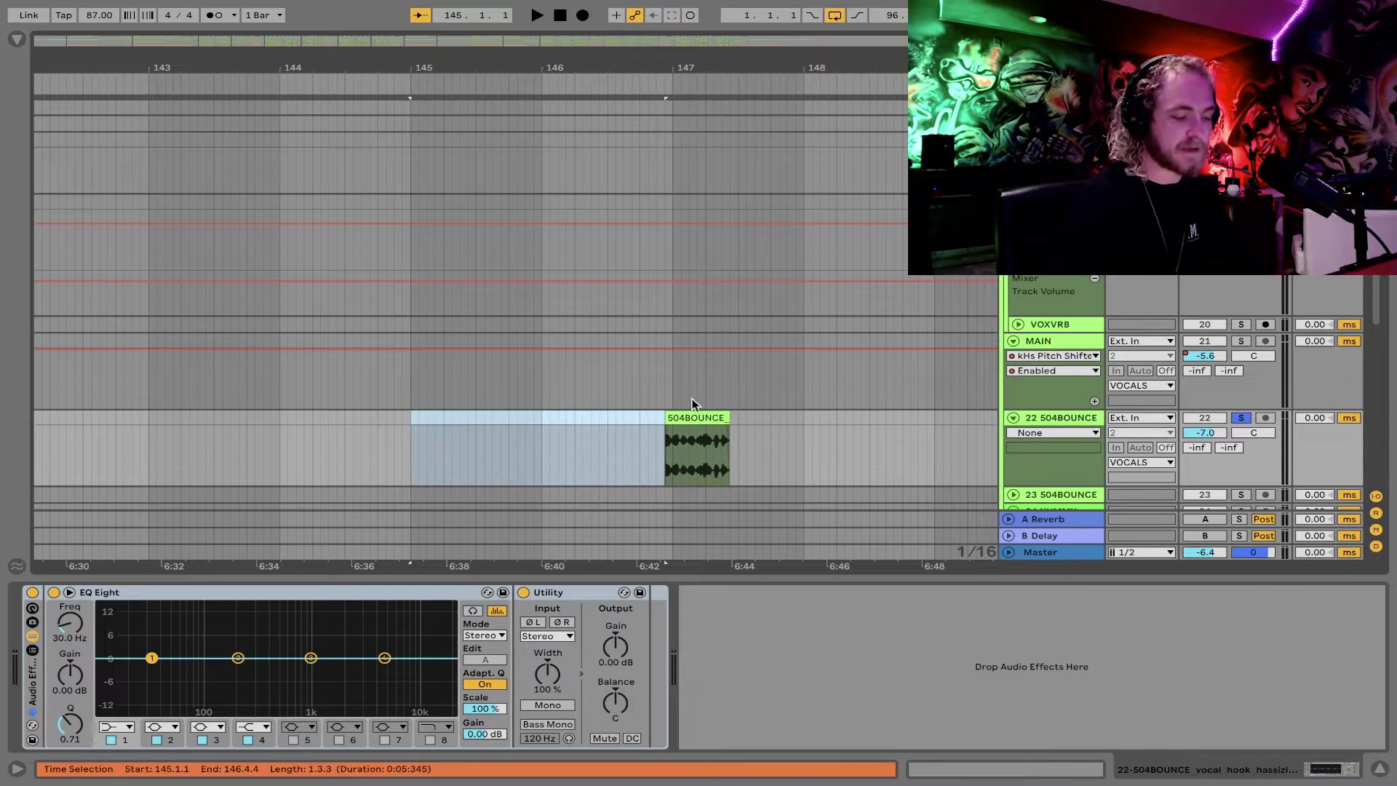
Step: Move the remaining vocal phrase to start at 147.1.2 and audition it from bar 147
left_click(693, 418)
left_click(699, 455)
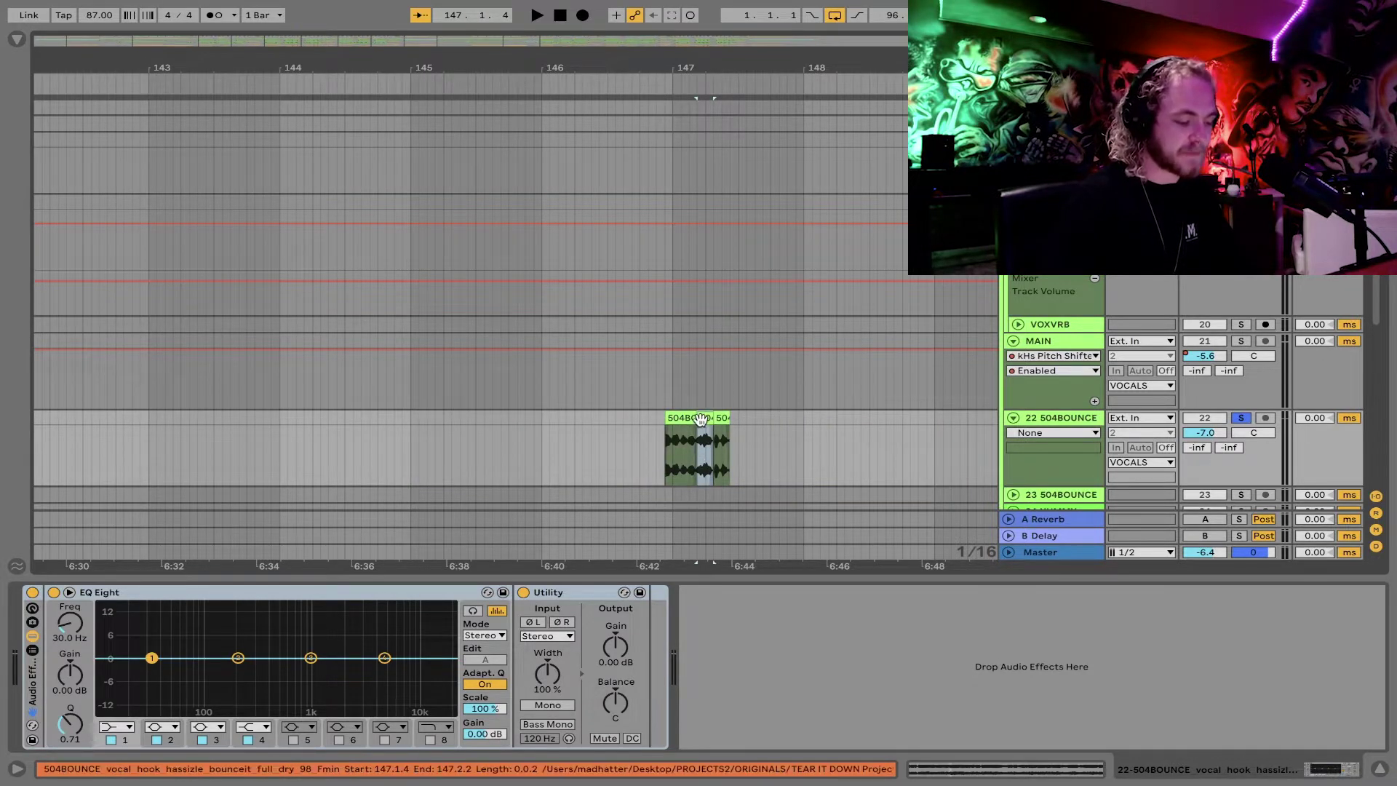
left_click(701, 419)
left_click_drag(687, 419, 700, 419)
left_click(678, 419)
key("space")
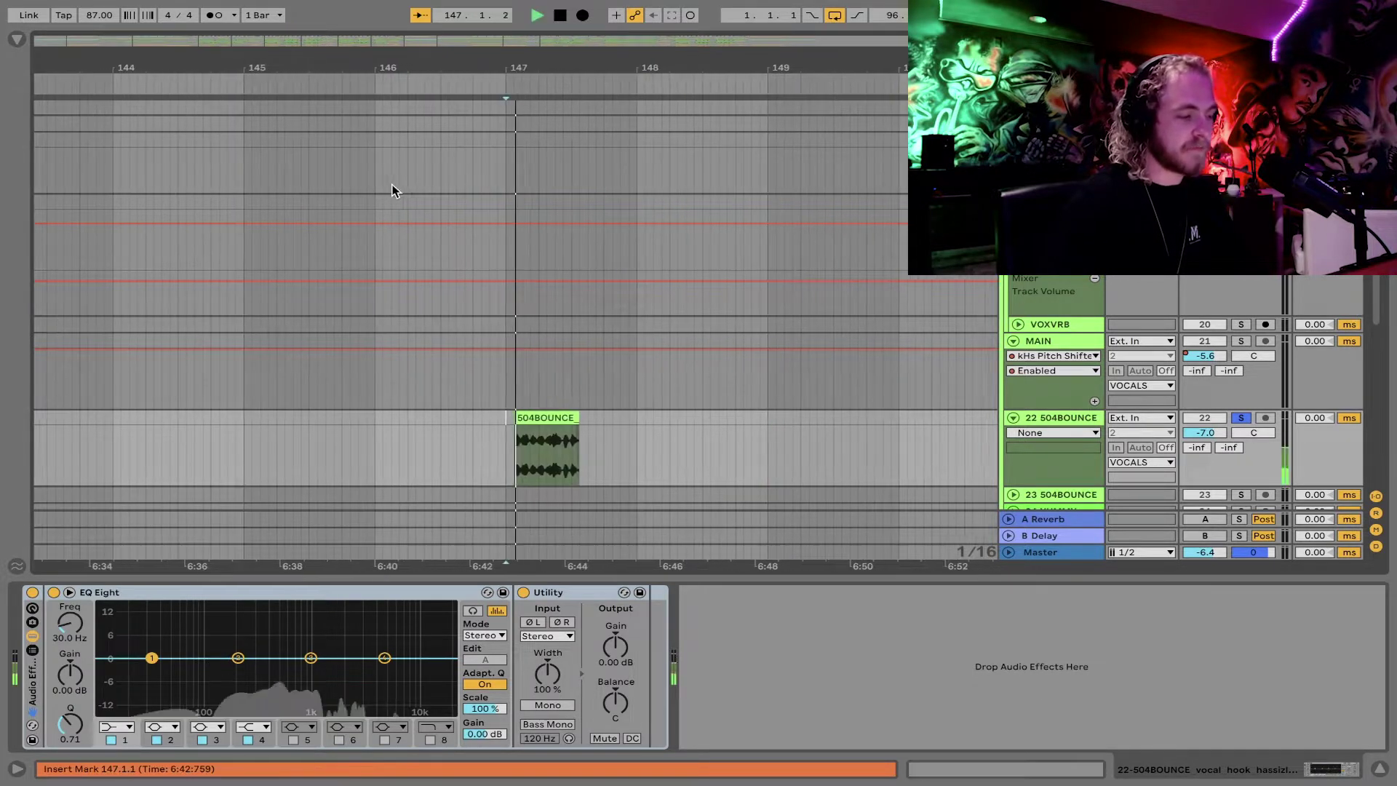
key("space")
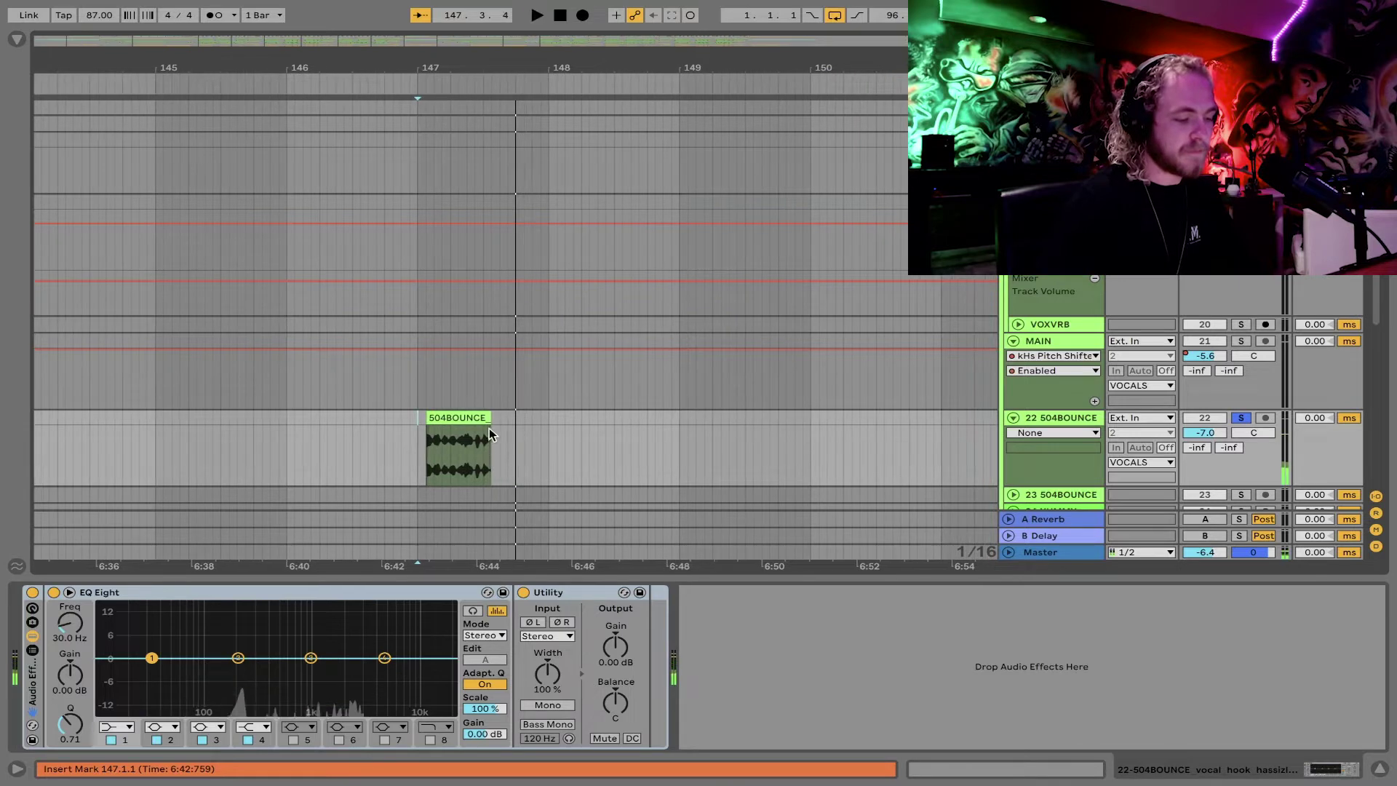
Step: Trim the vocal phrase's end to 147.3.1 and set the clip's warp mode to Beats
left_click(482, 417)
double_click(480, 417)
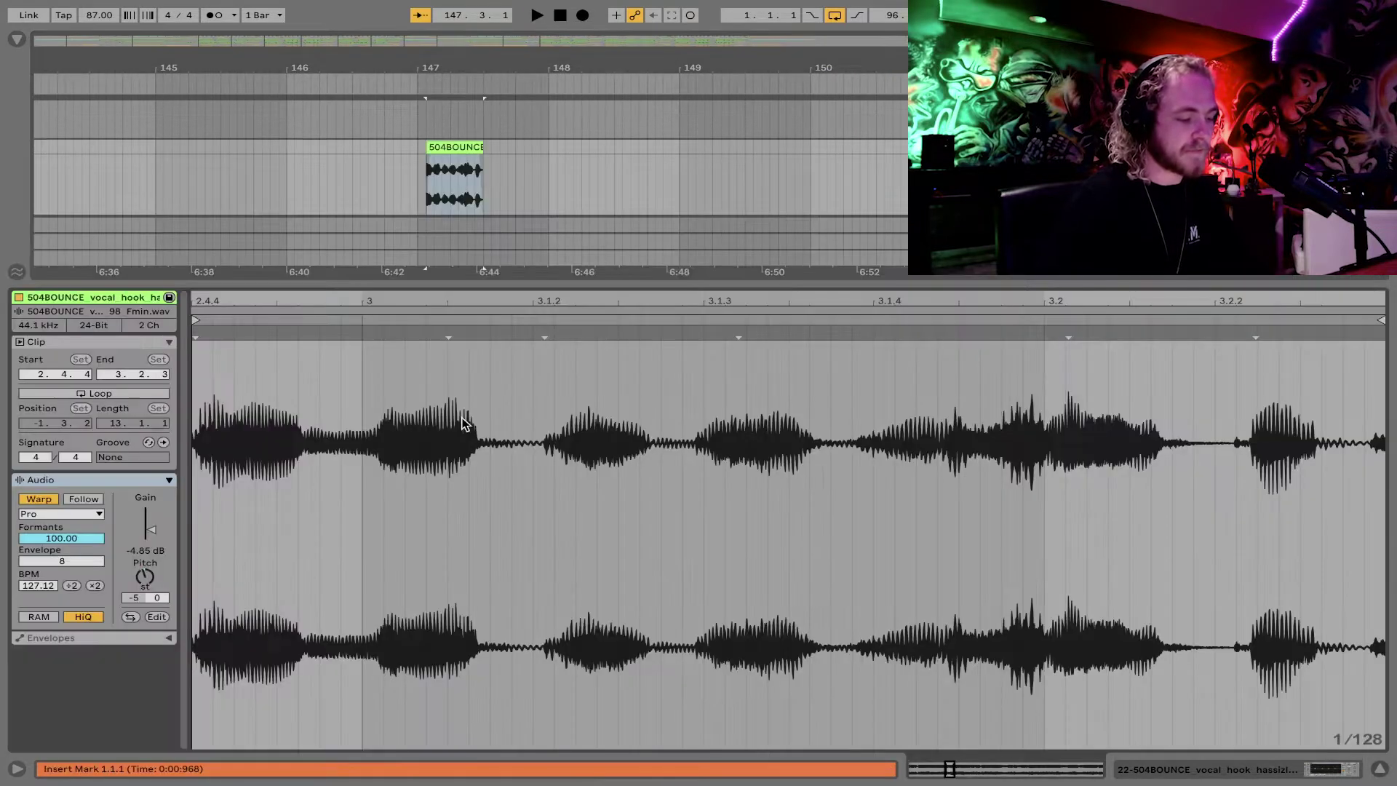
left_click(54, 514)
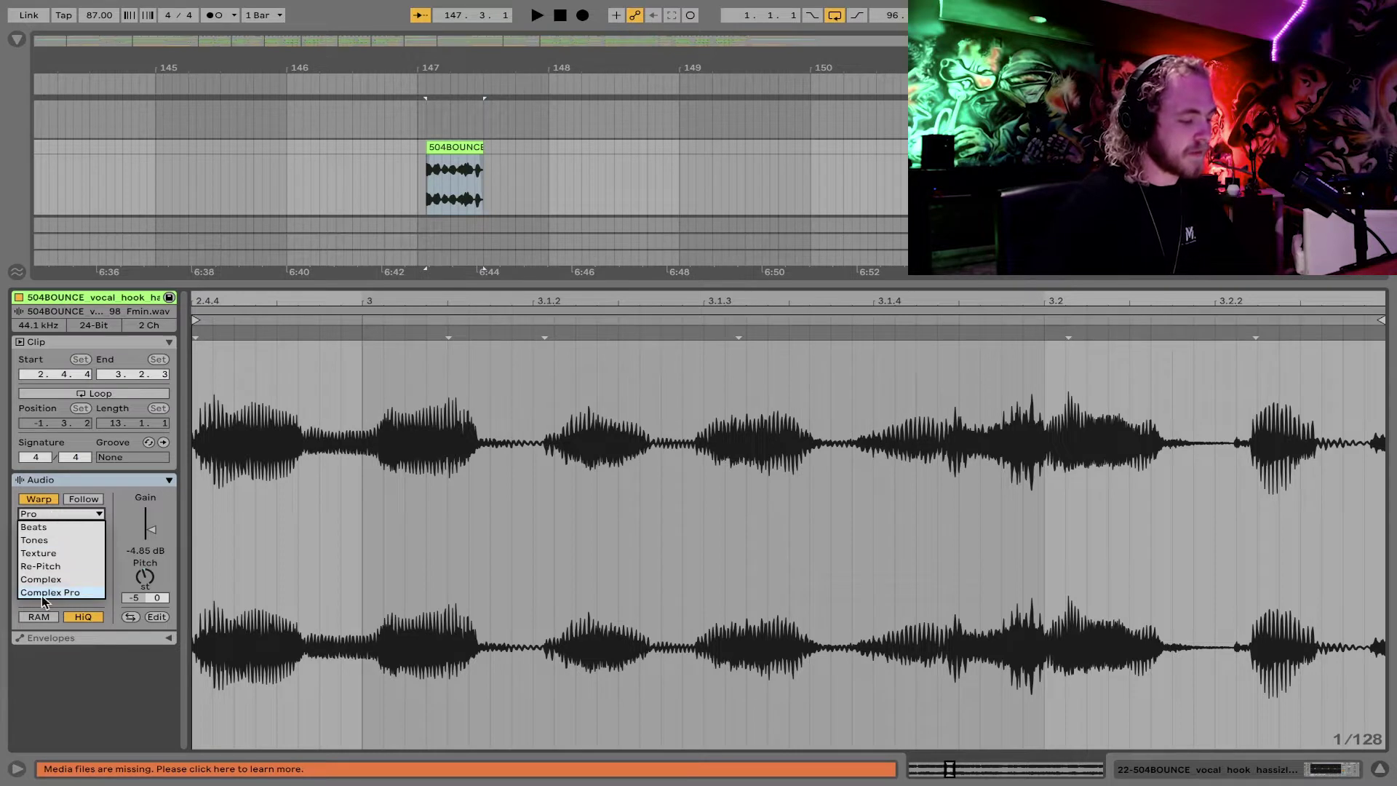
left_click(45, 527)
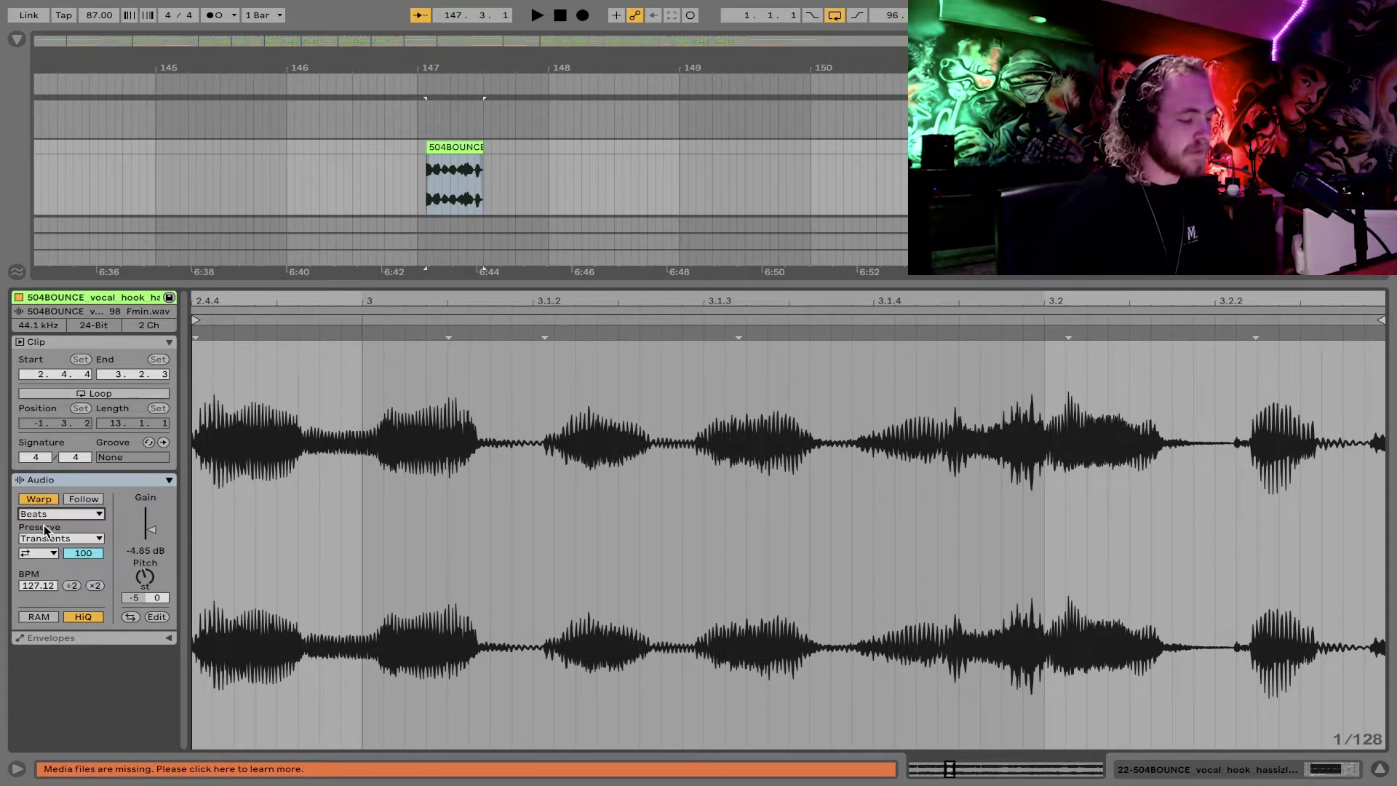
Step: Set the Beats warp to preserve Transients with the single forward-arrow transient loop mode
left_click(51, 538)
left_click(38, 540)
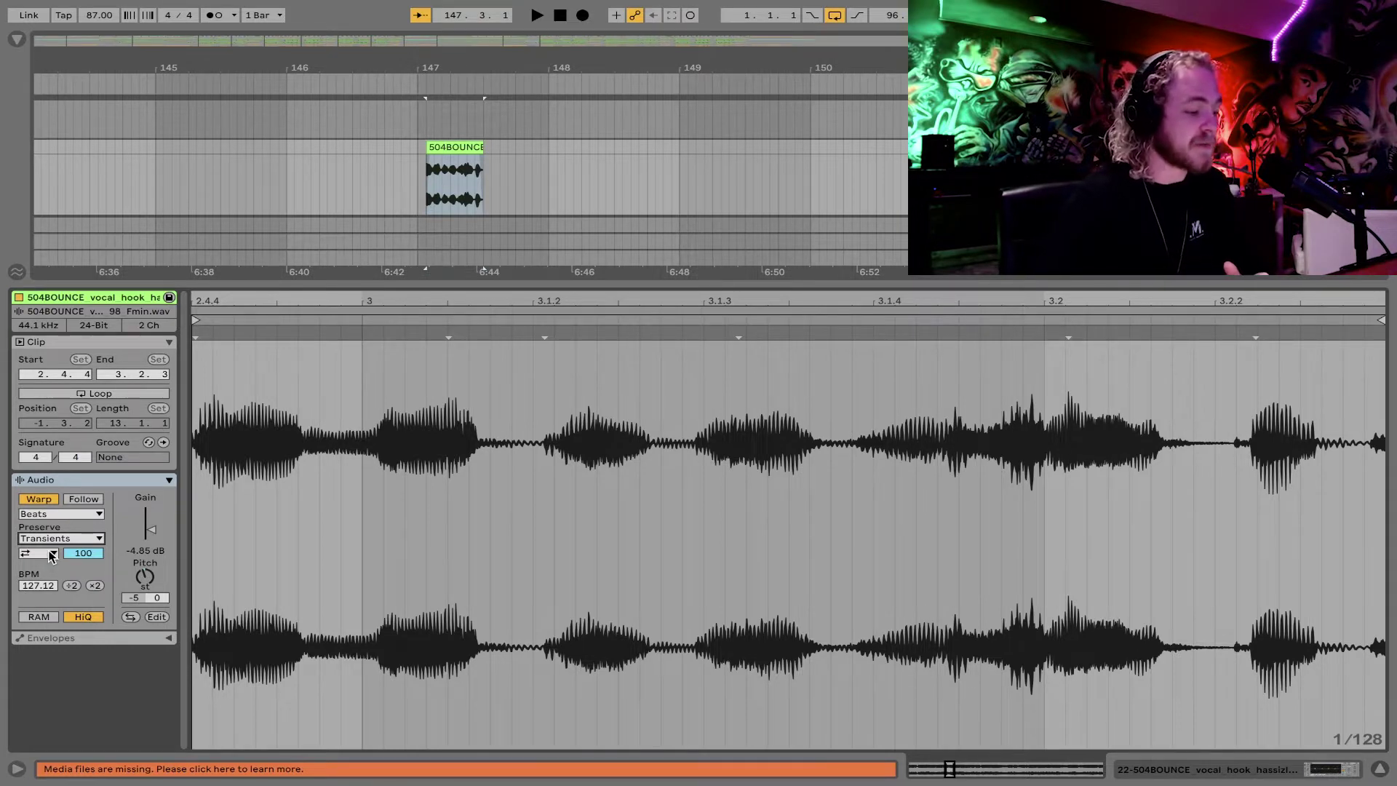
left_click(51, 555)
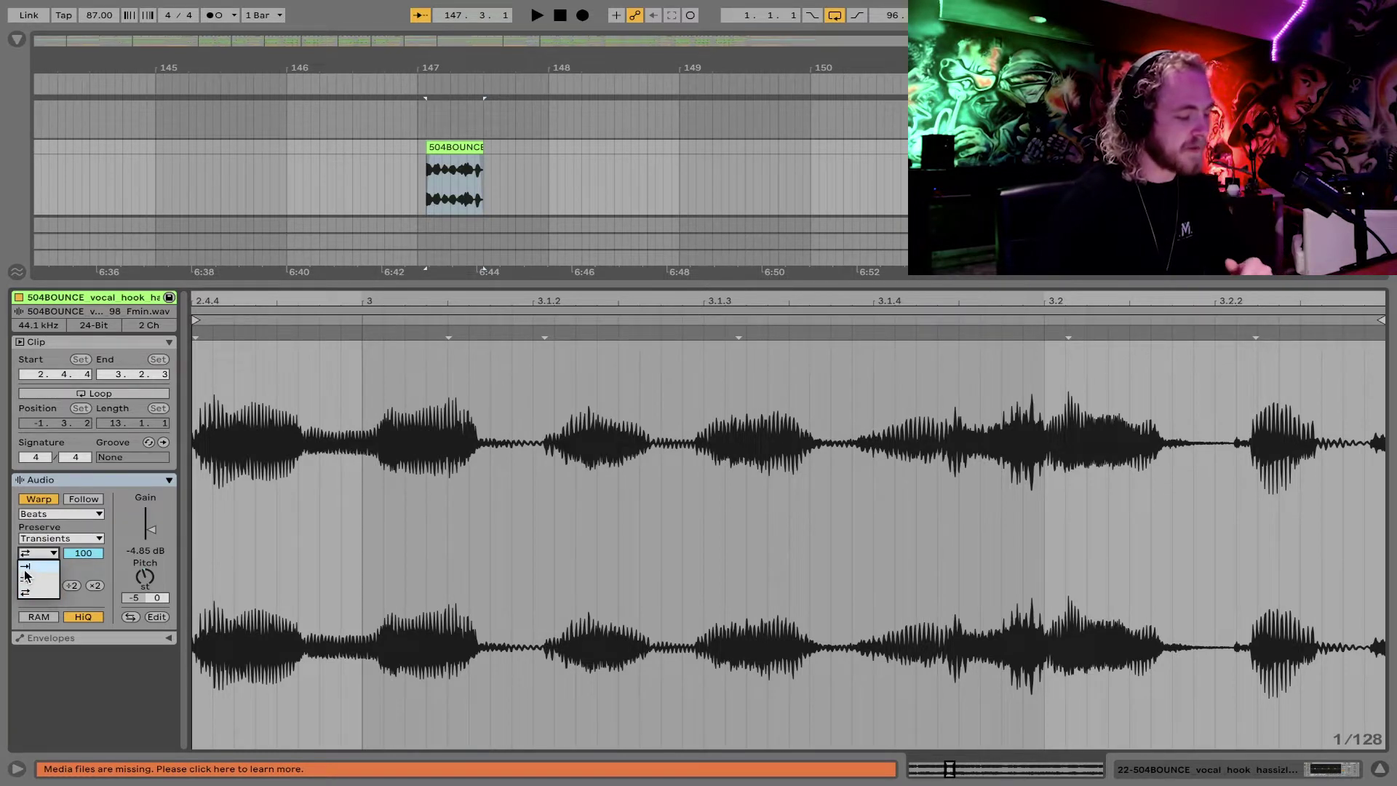
left_click(25, 570)
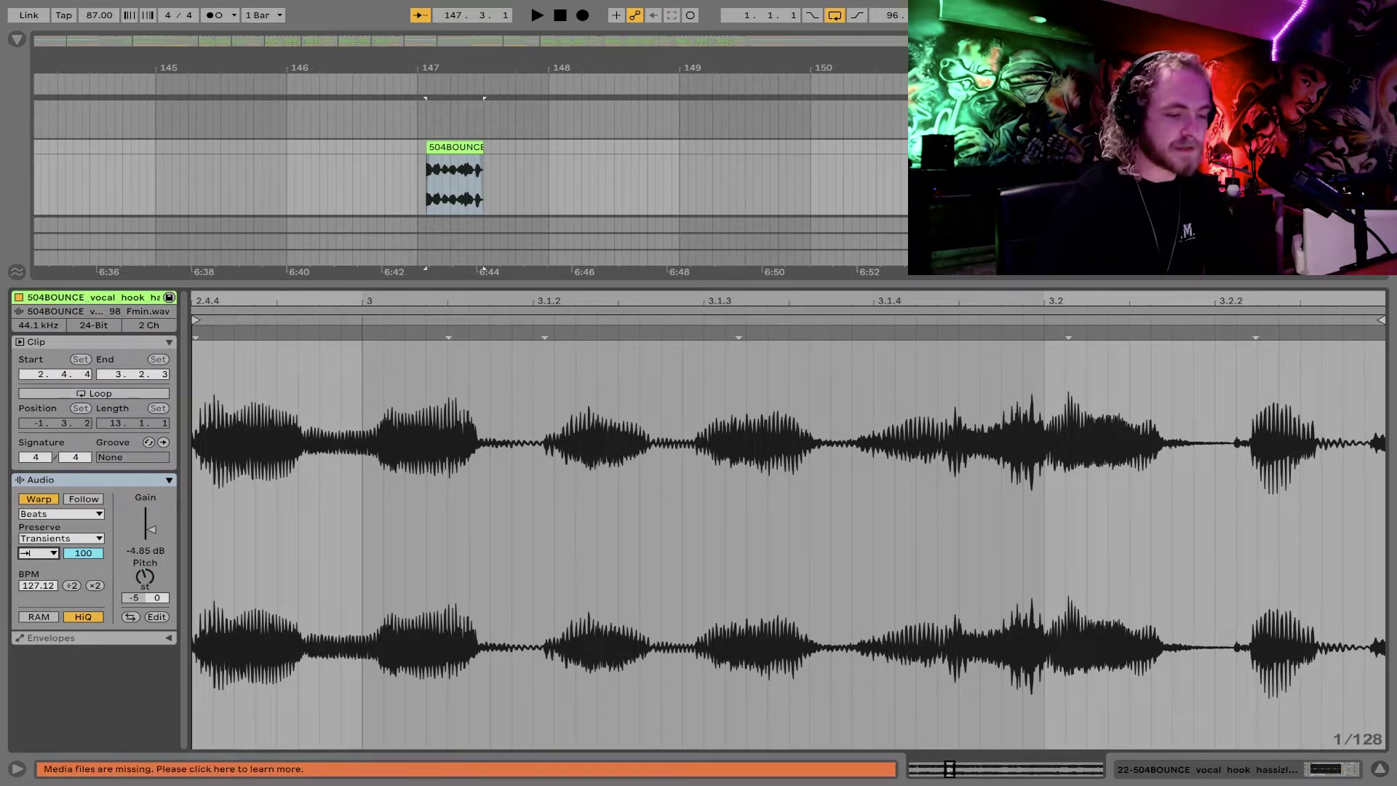
Step: Increase the height of the 22 504BOUNCE track and audition the warped vocal clip
scroll(472, 189, "down", 1)
left_click_drag(1237, 169, 1237, 273)
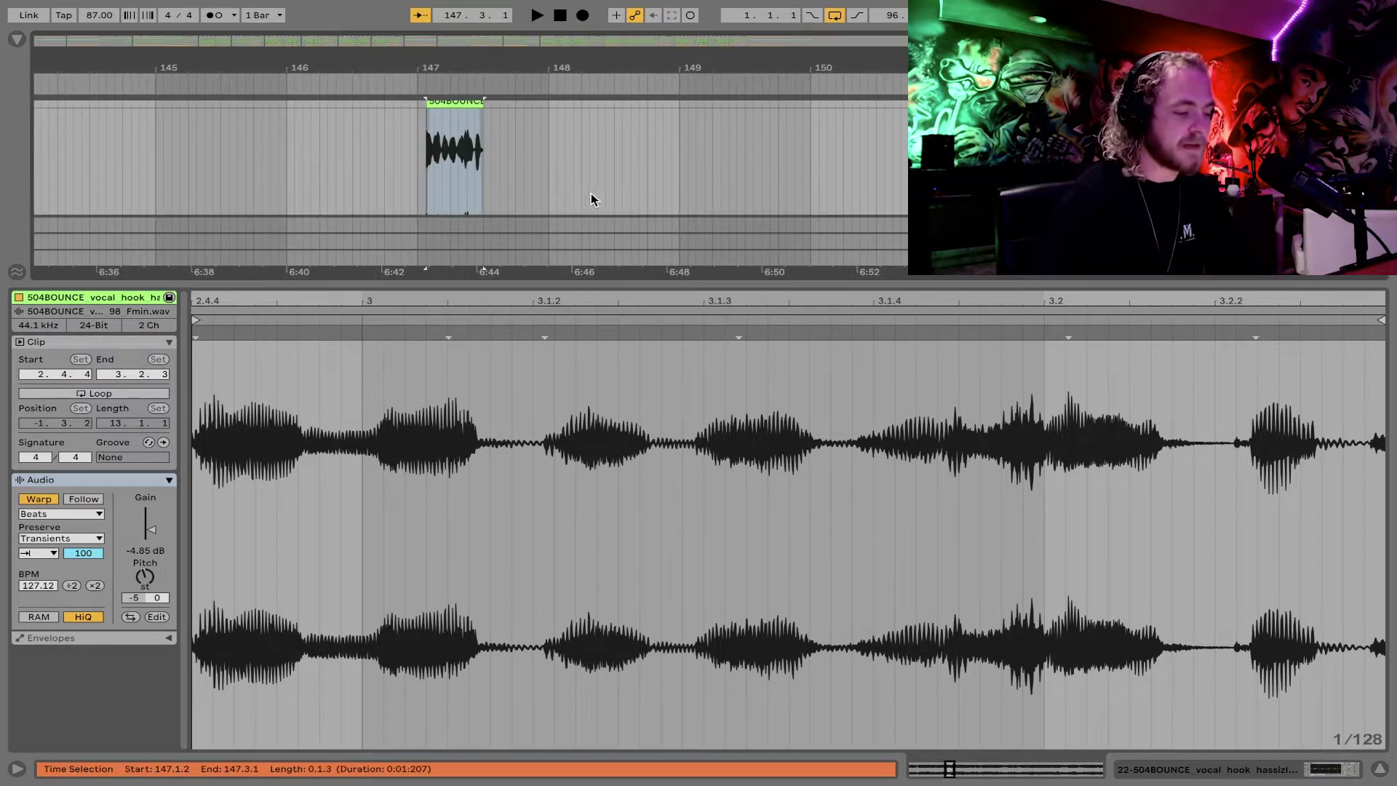
left_click(438, 376)
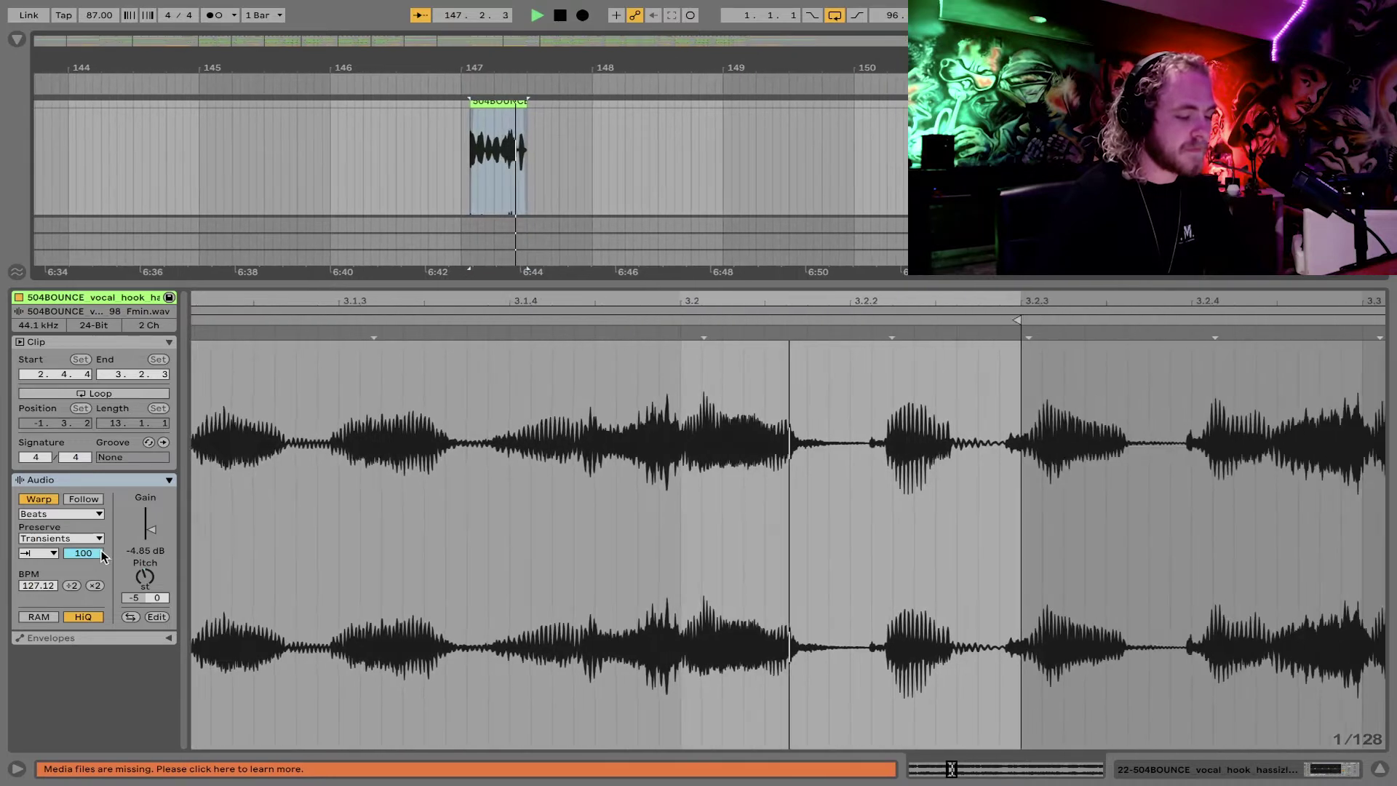
key("space")
Step: Lower the clip's transient envelope to 33 and audition the chopped vocal
left_click_drag(86, 557, 86, 607)
key("space")
key("space")
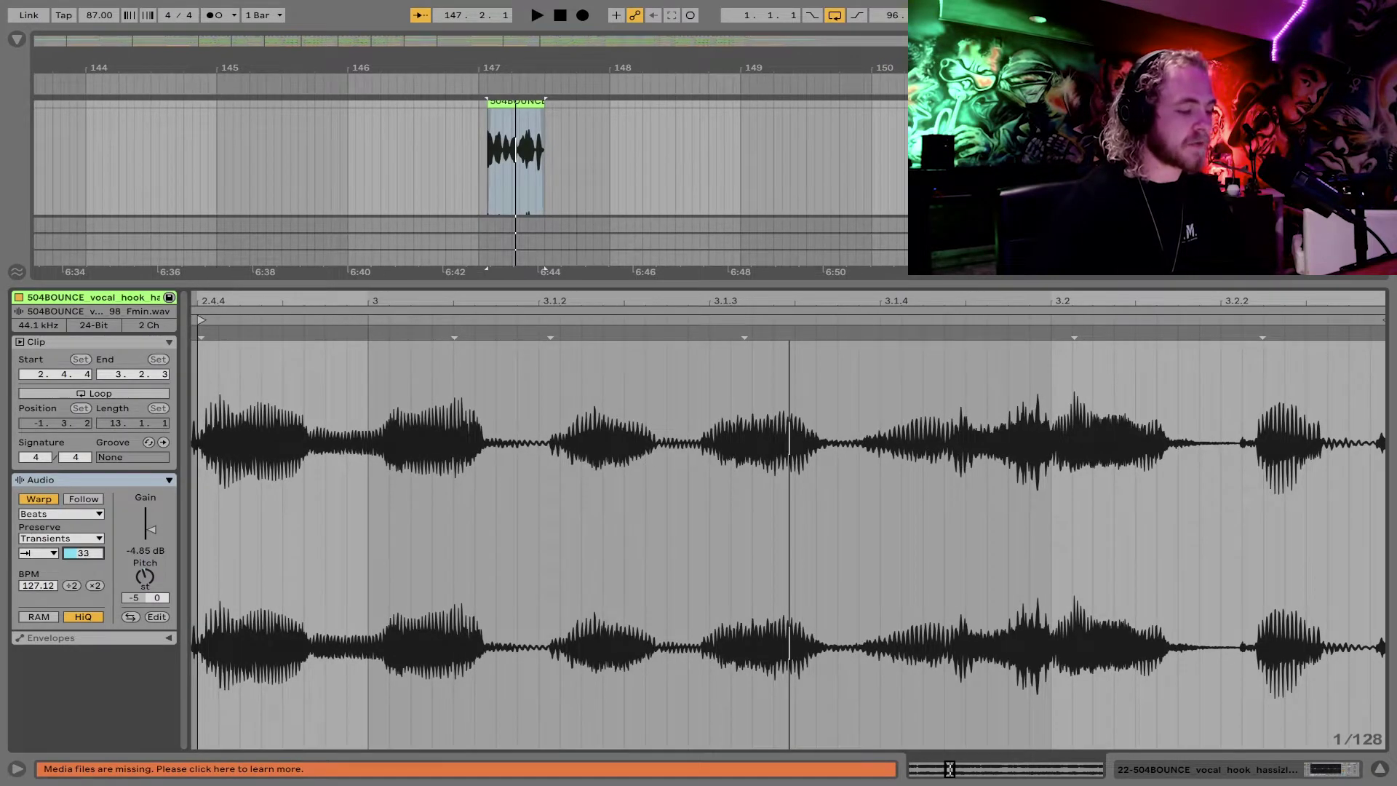
key("space")
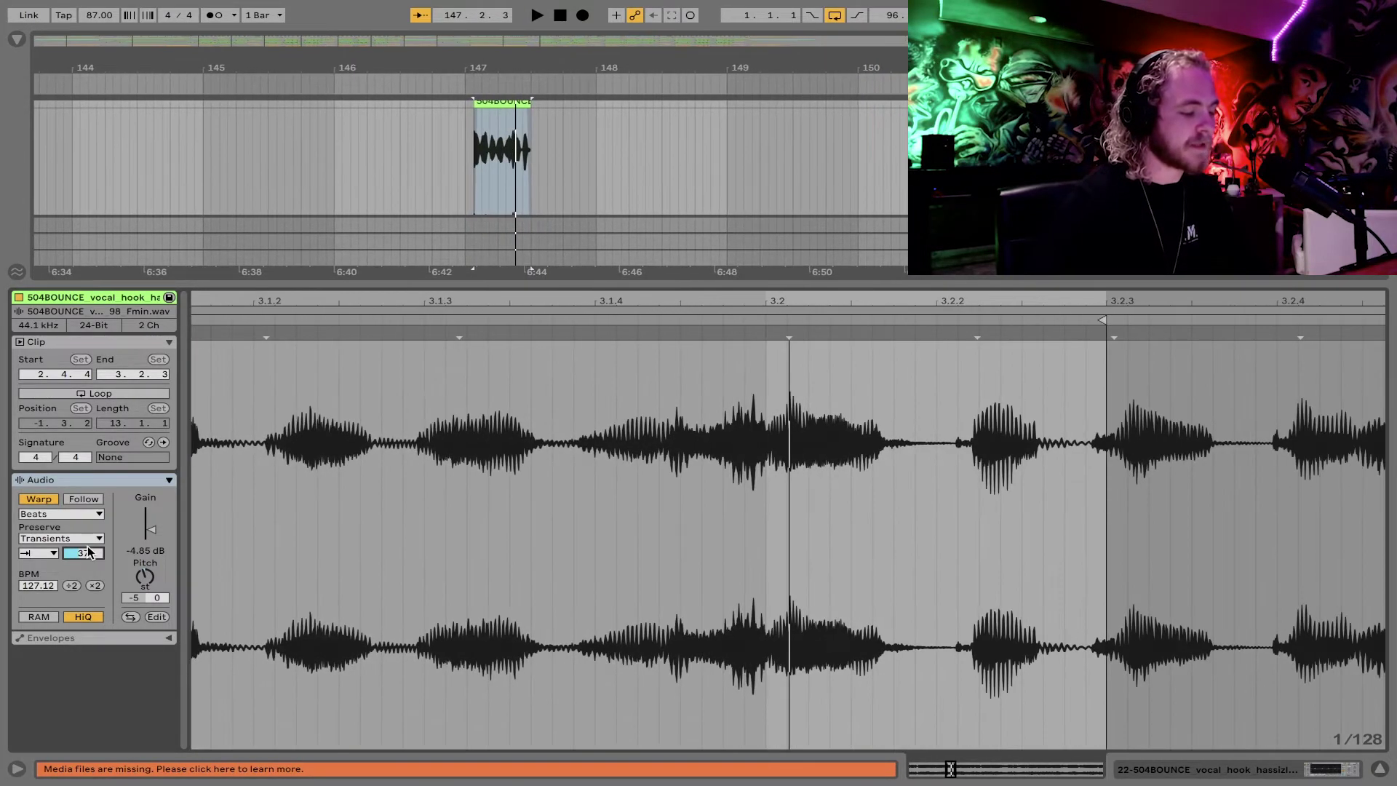
Step: Set the Beats warp to preserve 1/16 divisions, lower the transient envelope to 21 and audition the chopped vocal
left_click(90, 539)
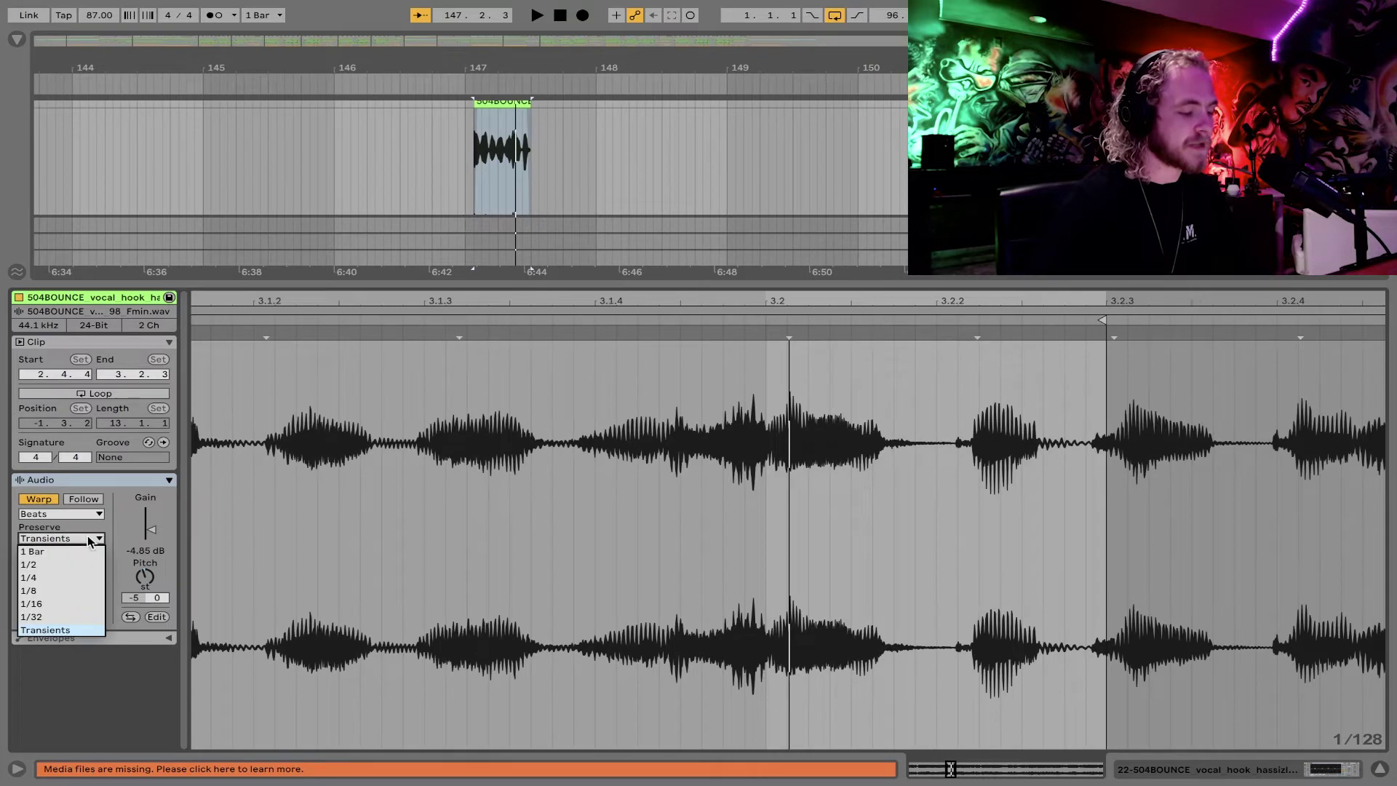
left_click(53, 604)
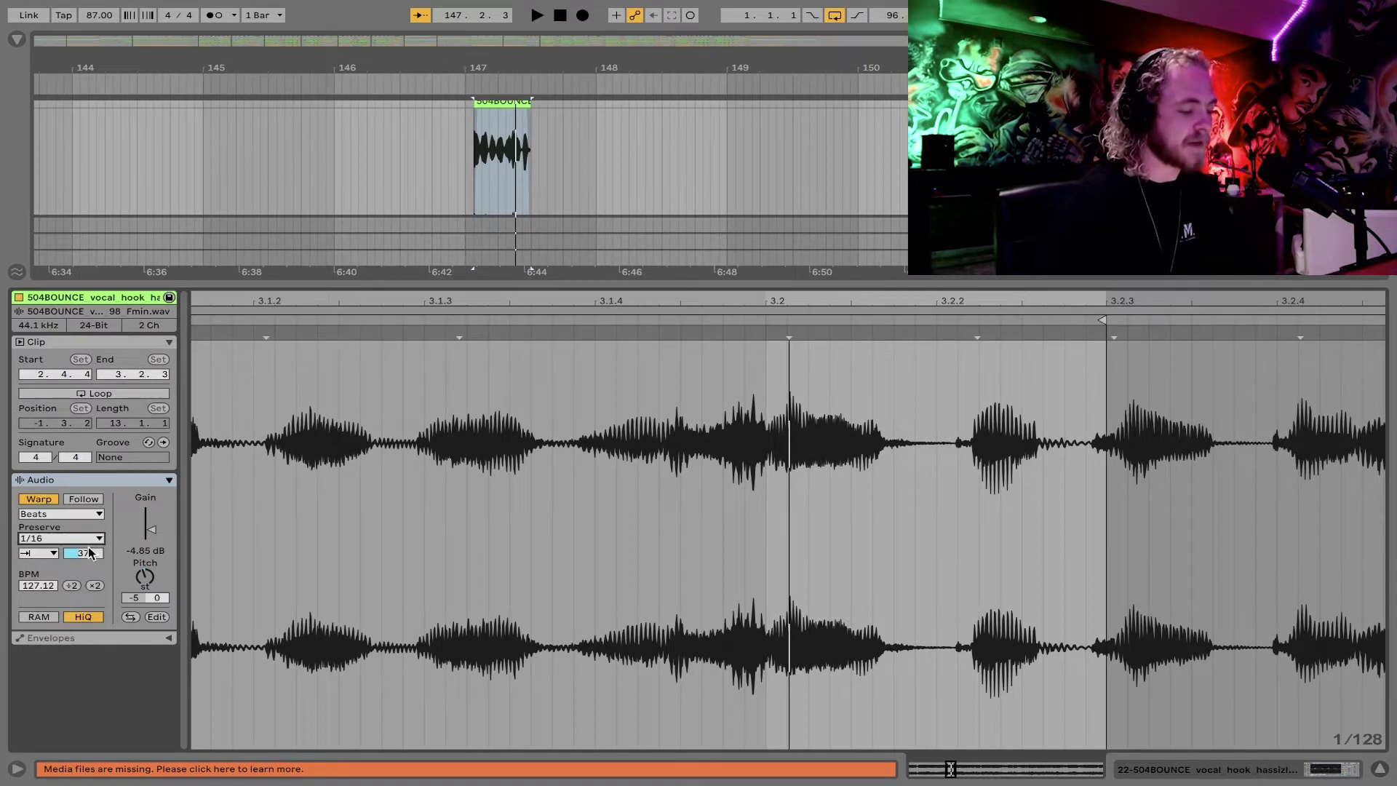
key("space")
left_click_drag(84, 553, 84, 556)
key("space")
key("space")
key("space")
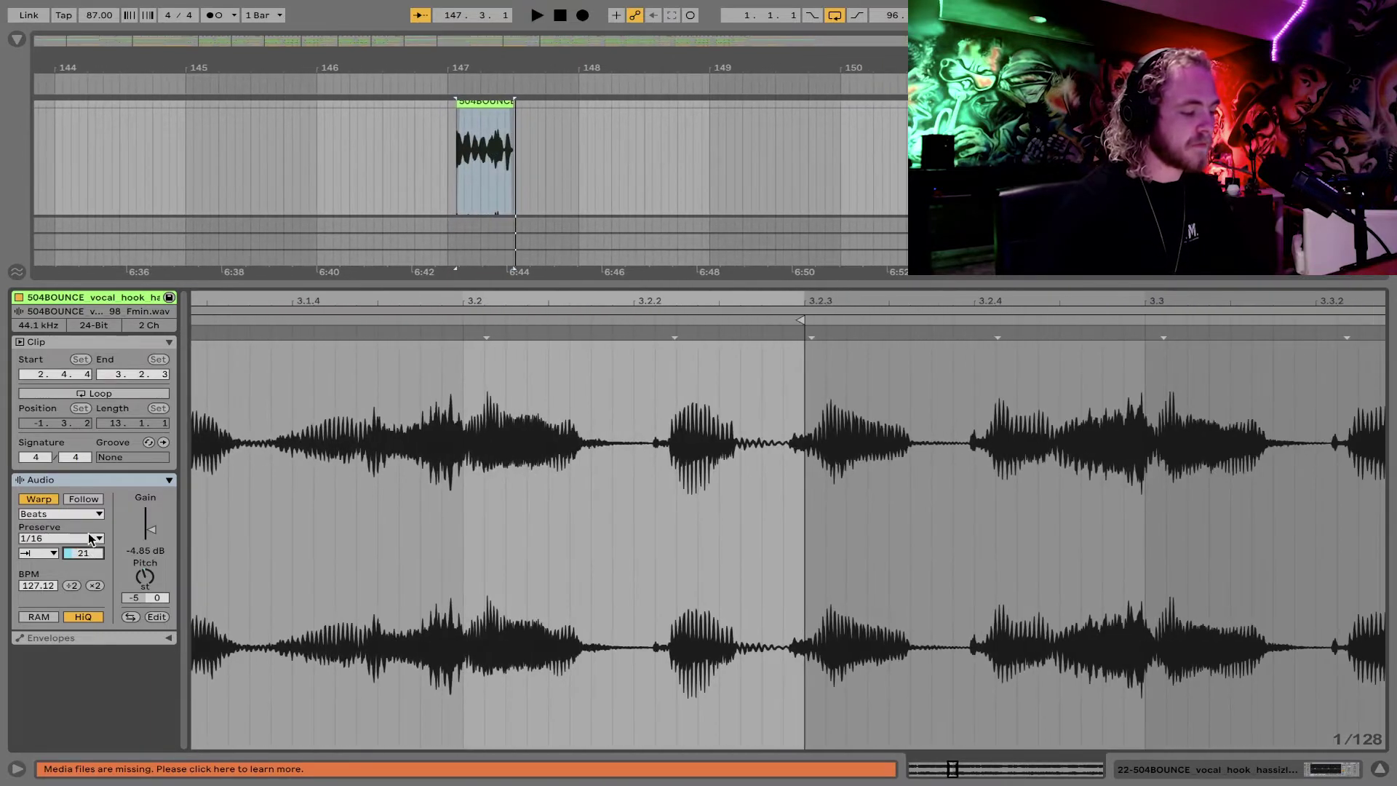
Step: Try preserving 1/32 divisions in the Beats warp and audition the clip
left_click(85, 539)
left_click(45, 617)
key("space")
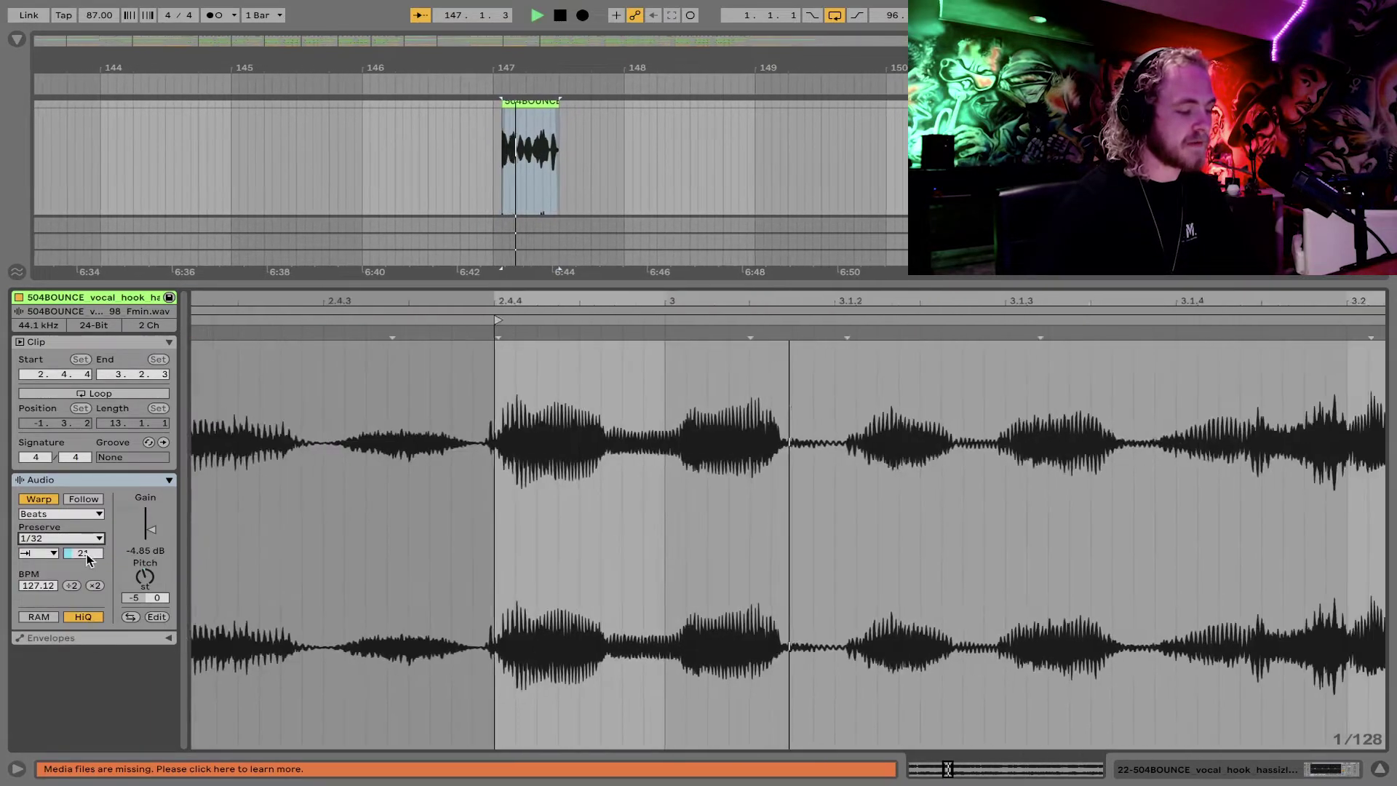
key("space")
Step: Return the Beats warp to 1/16 divisions with a transient envelope of 22 and audition the vocal
left_click(92, 539)
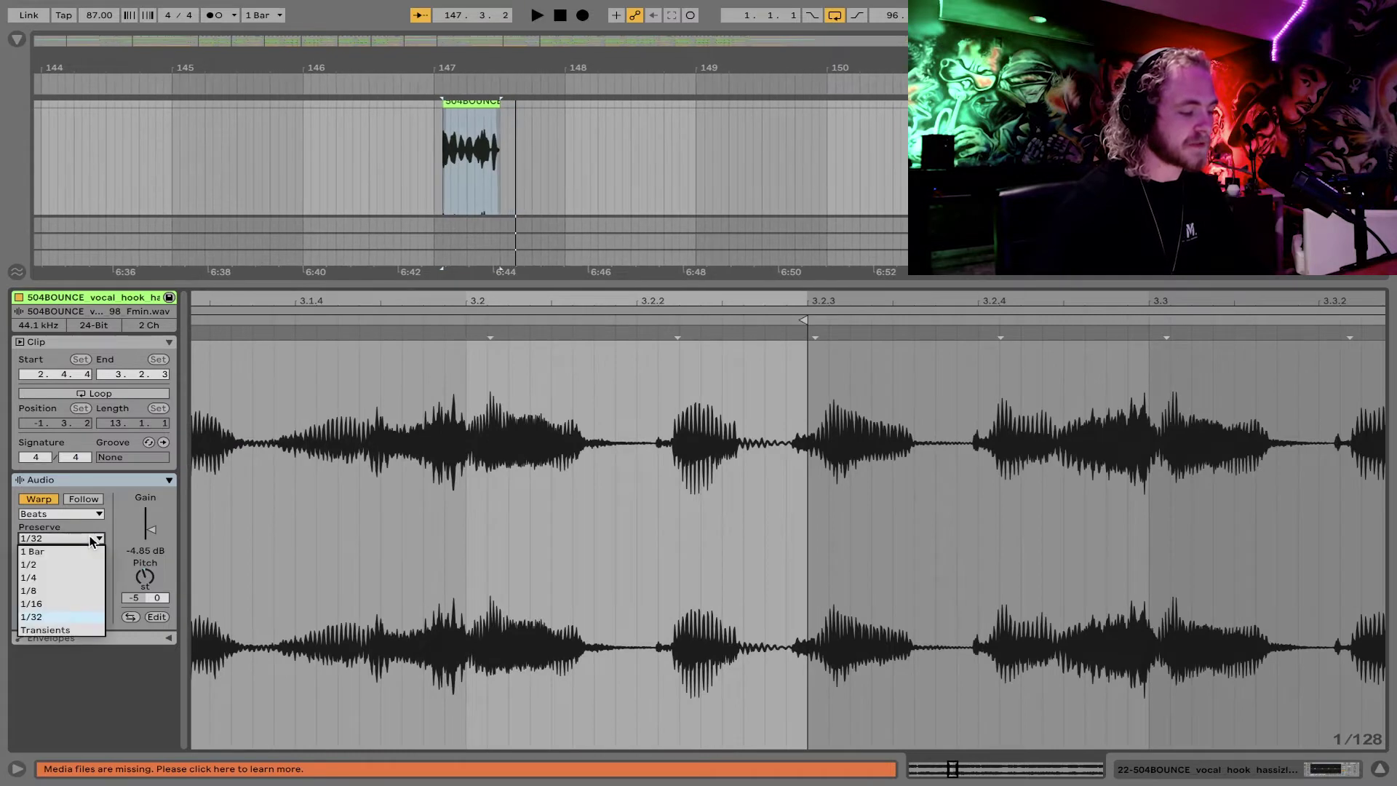
left_click(55, 604)
scroll(304, 514, "left", 5)
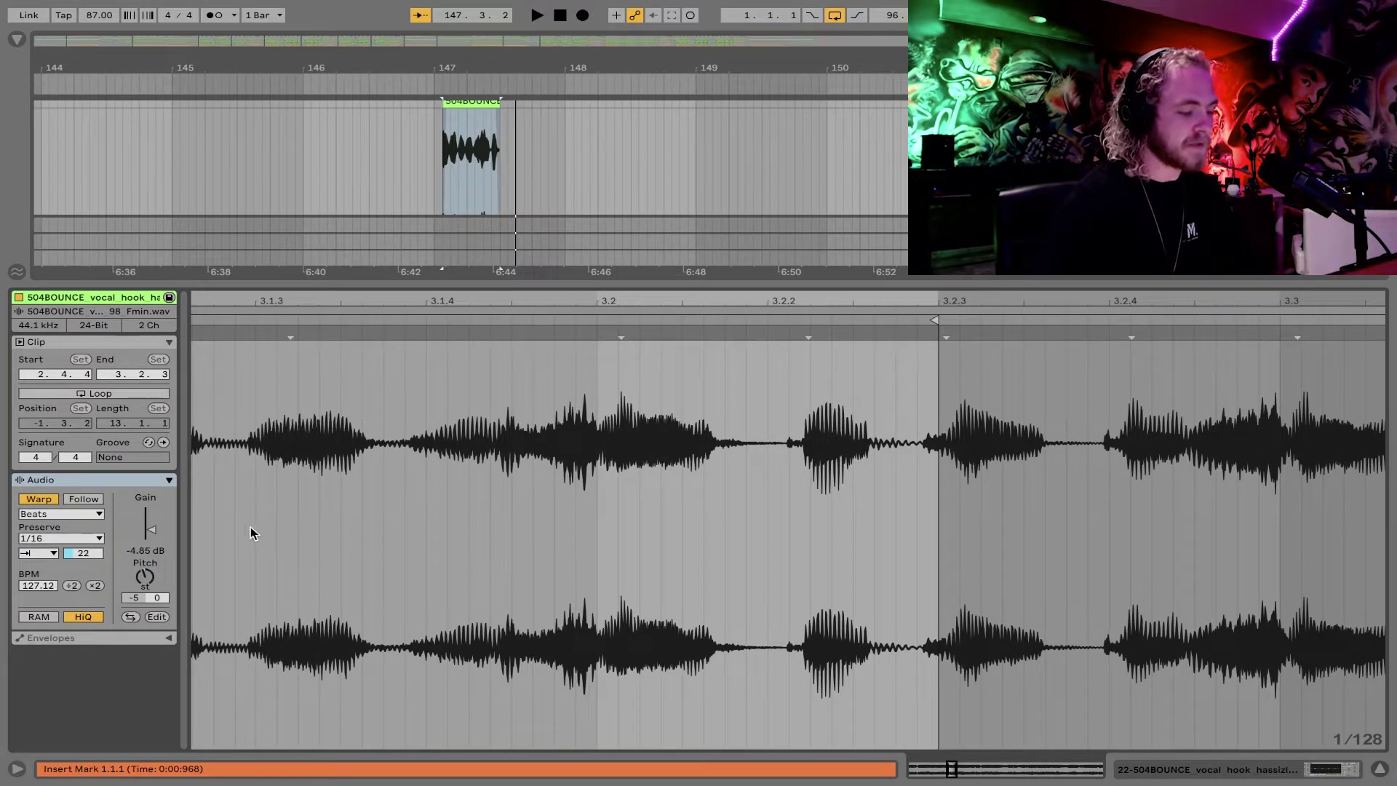
key("space")
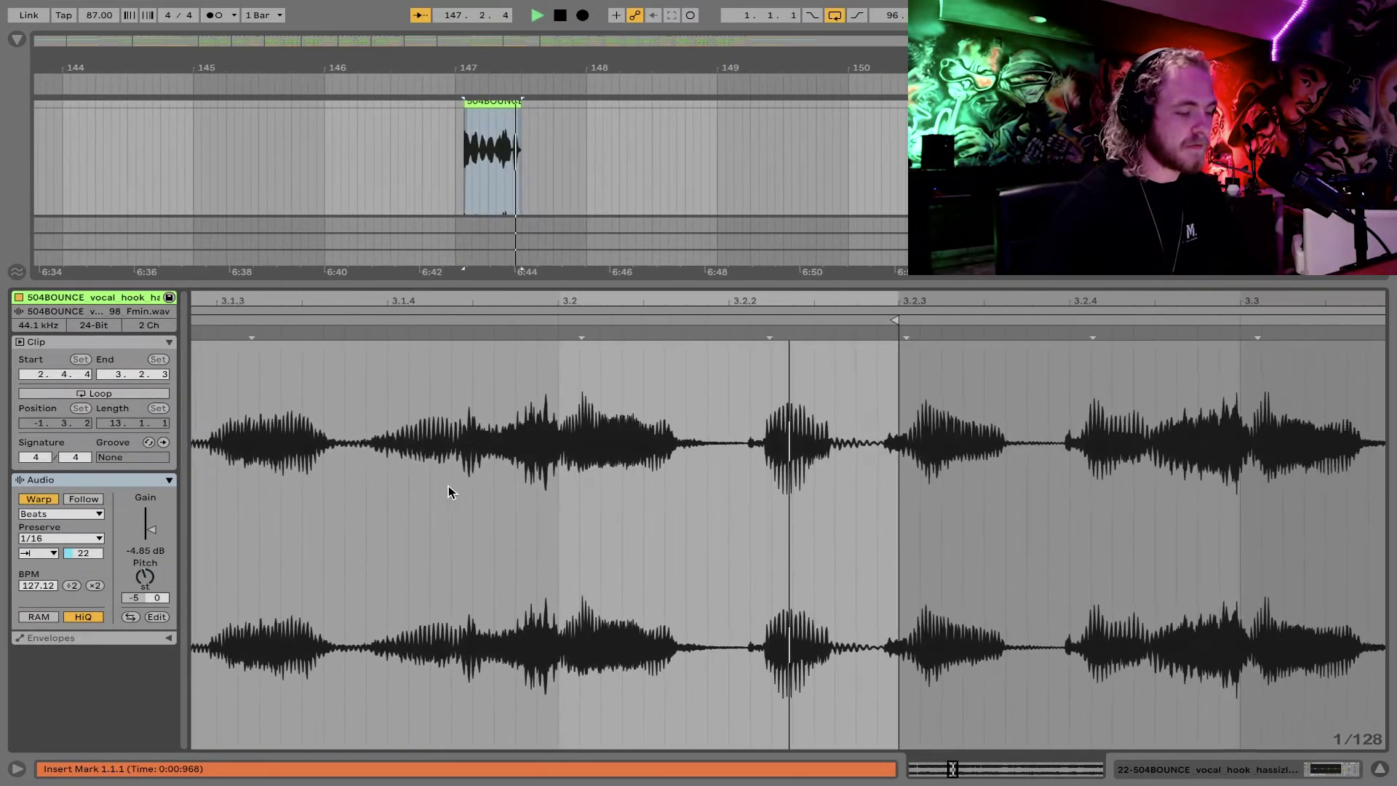
key("space")
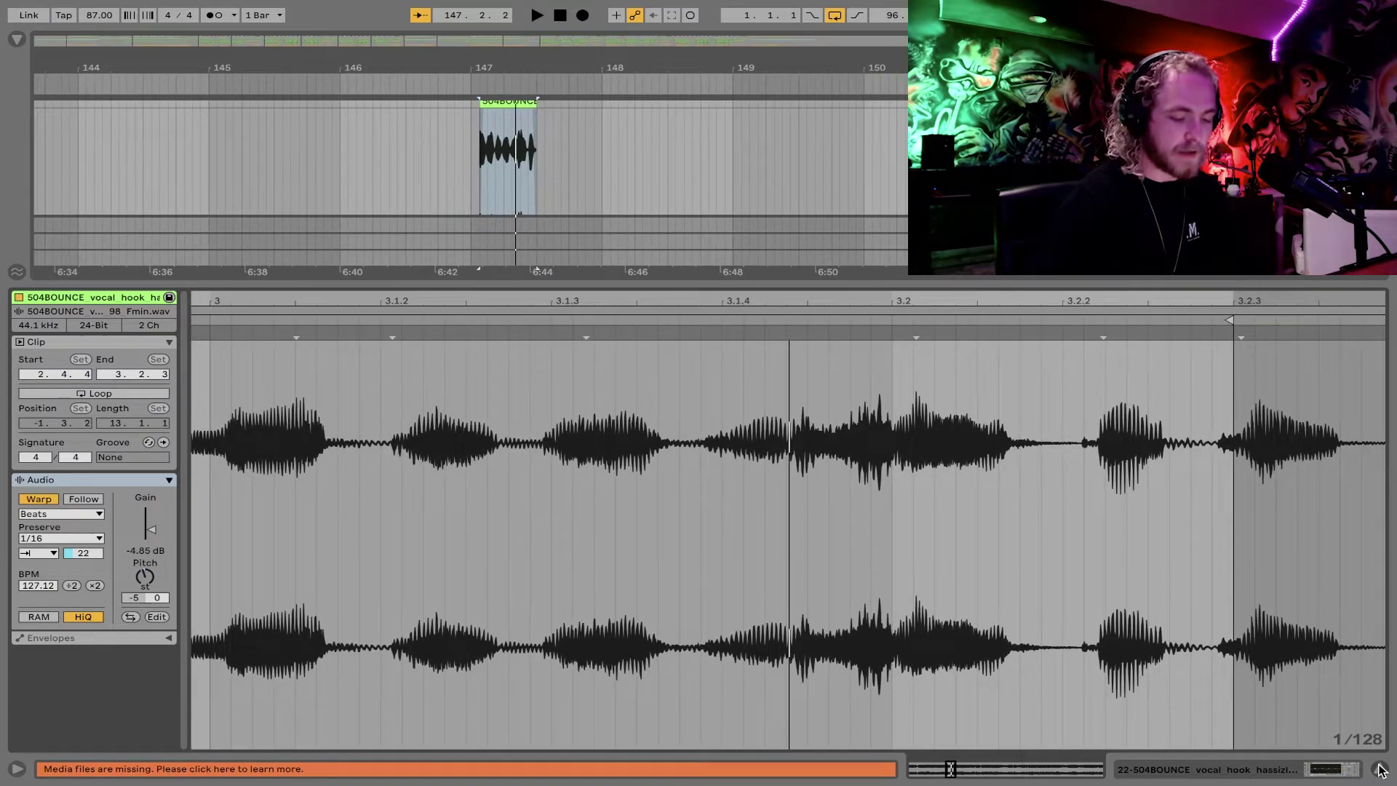
Step: Show the vocal track's effect chain and add a Glue Compressor after the Utility
left_click(1379, 769)
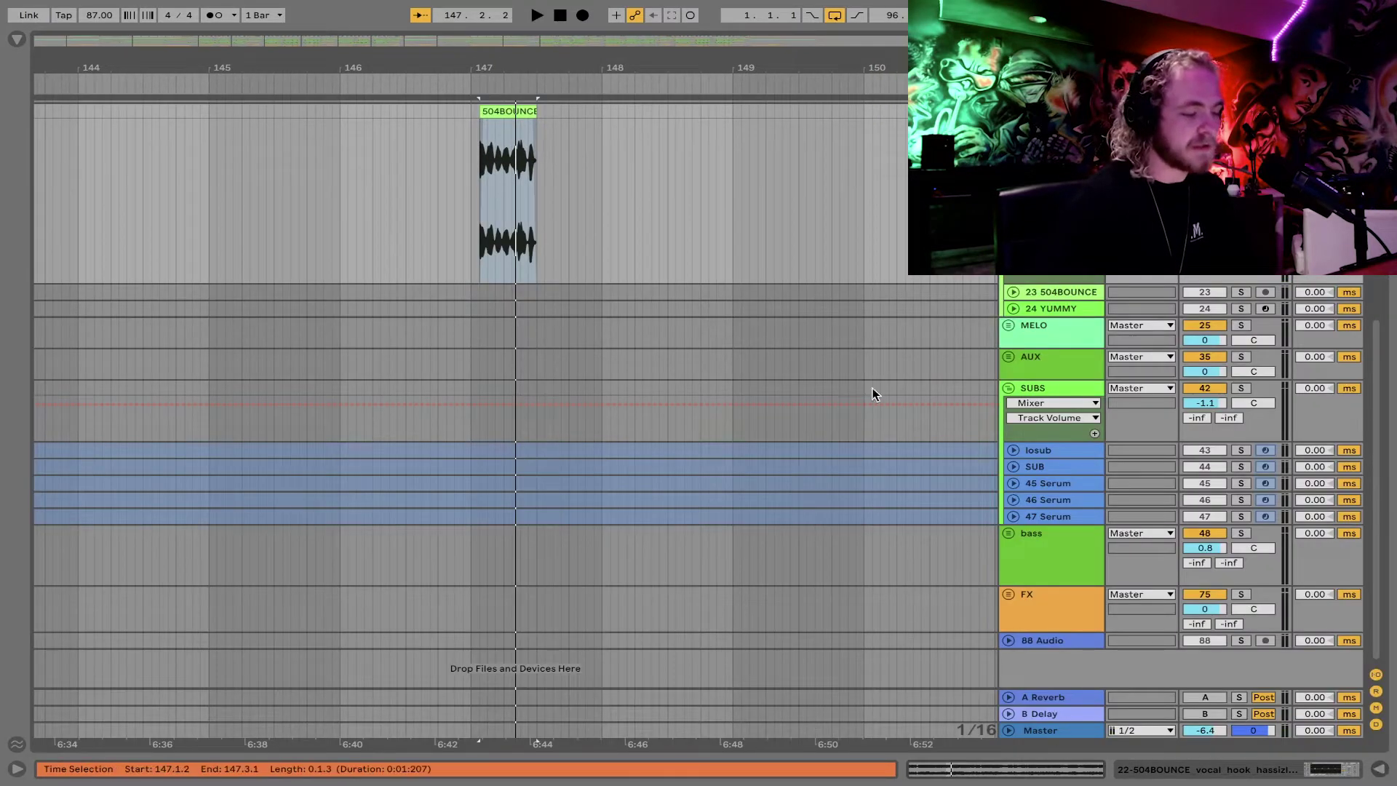
scroll(1054, 308, "up", 3)
double_click(1053, 235)
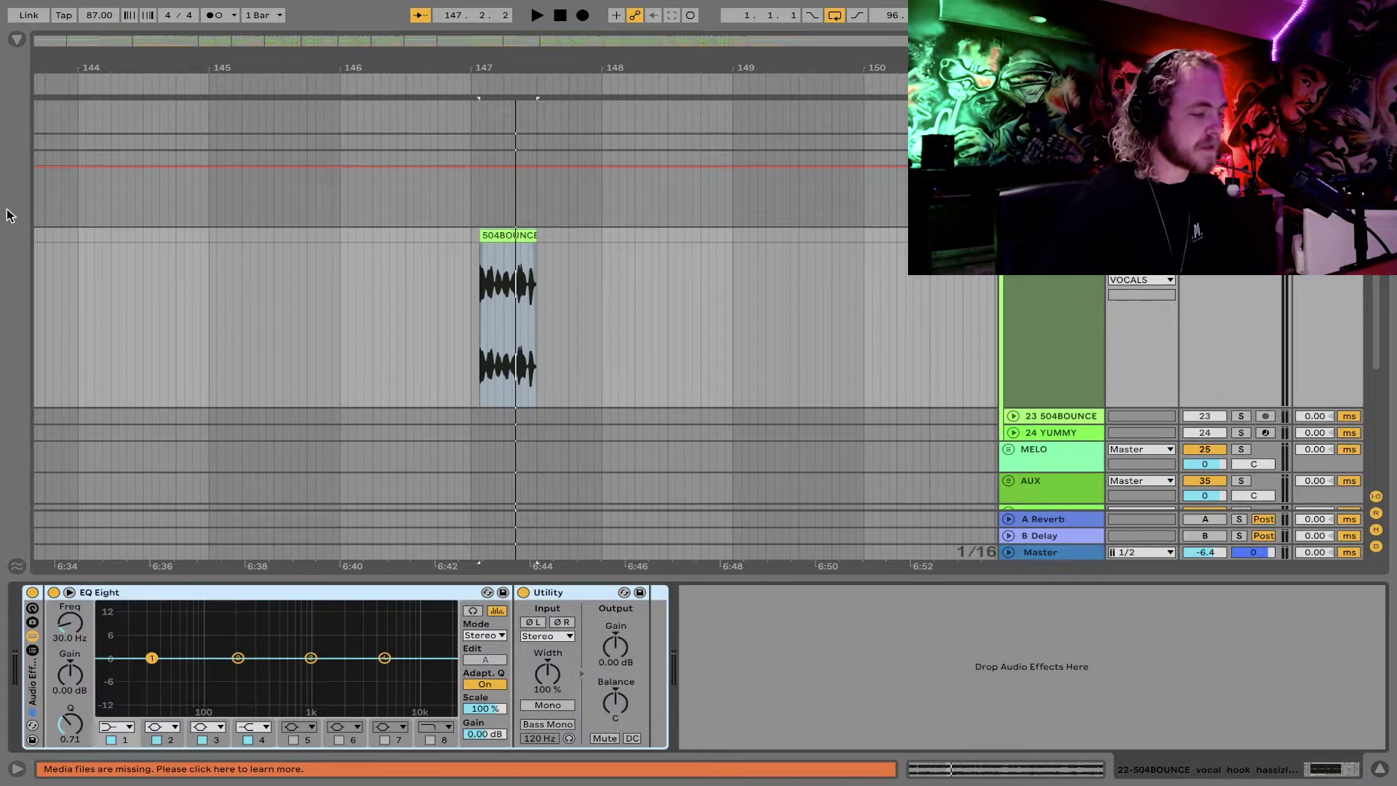
left_click(16, 40)
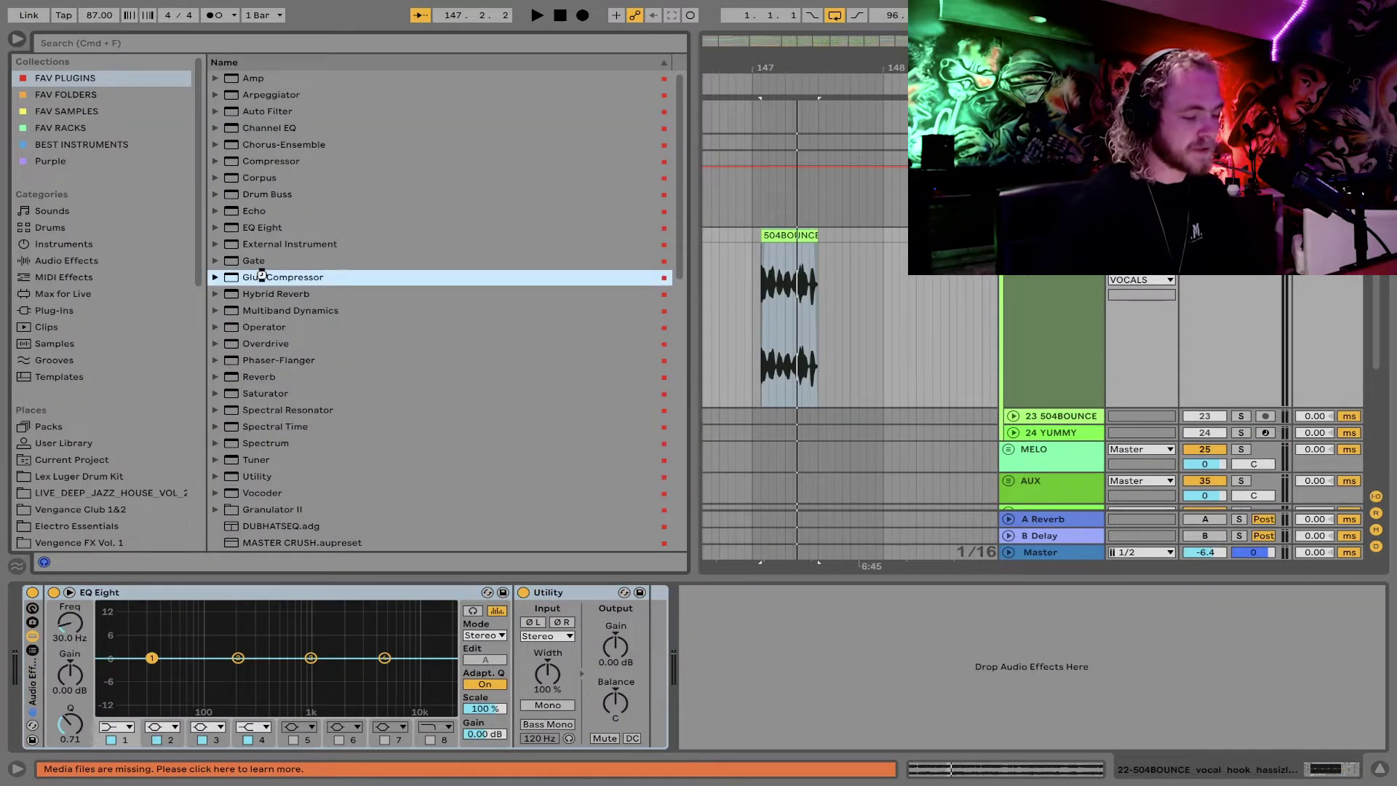
left_click_drag(715, 678, 793, 739)
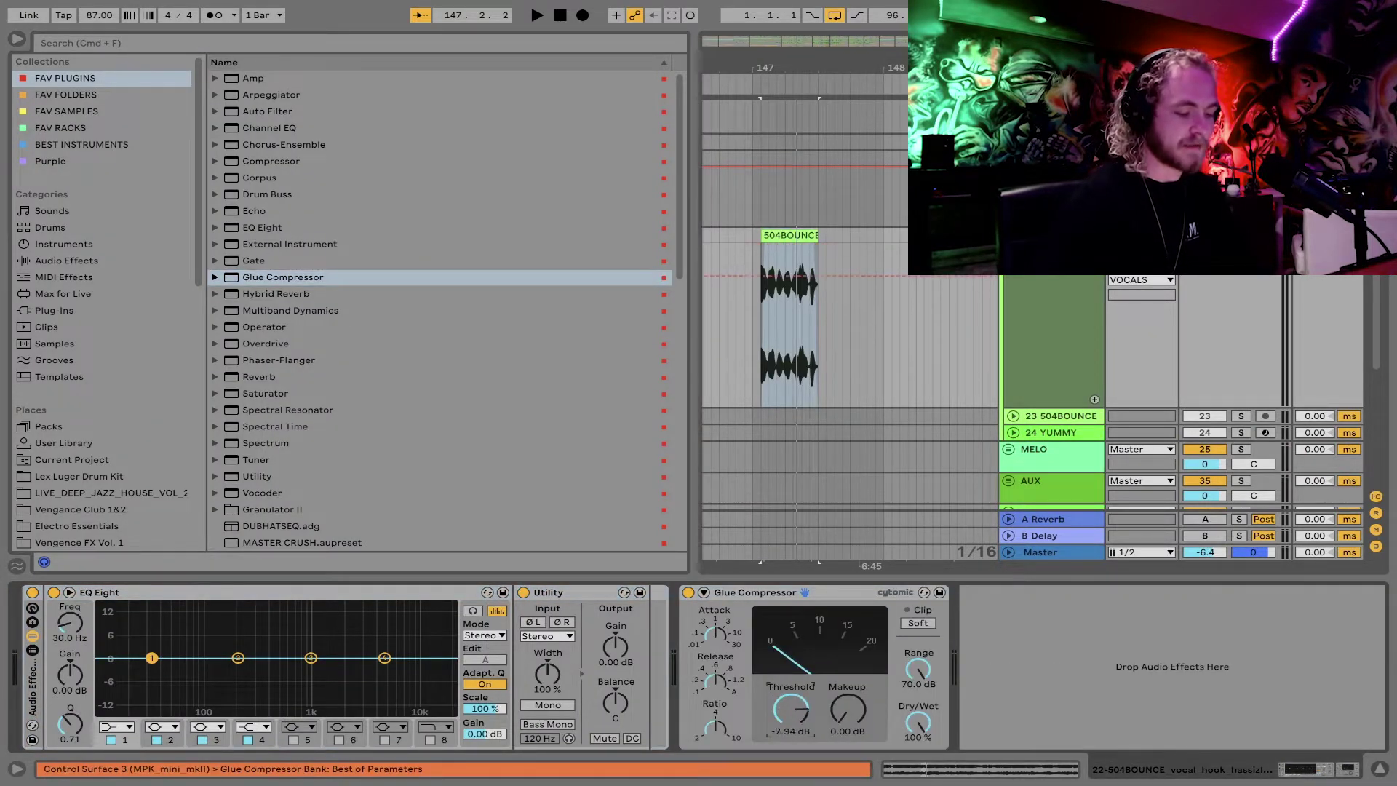
Step: Adjust the Glue Compressor's attack, set its threshold to -23.2 dB and audition the vocal
left_click_drag(717, 636, 717, 664)
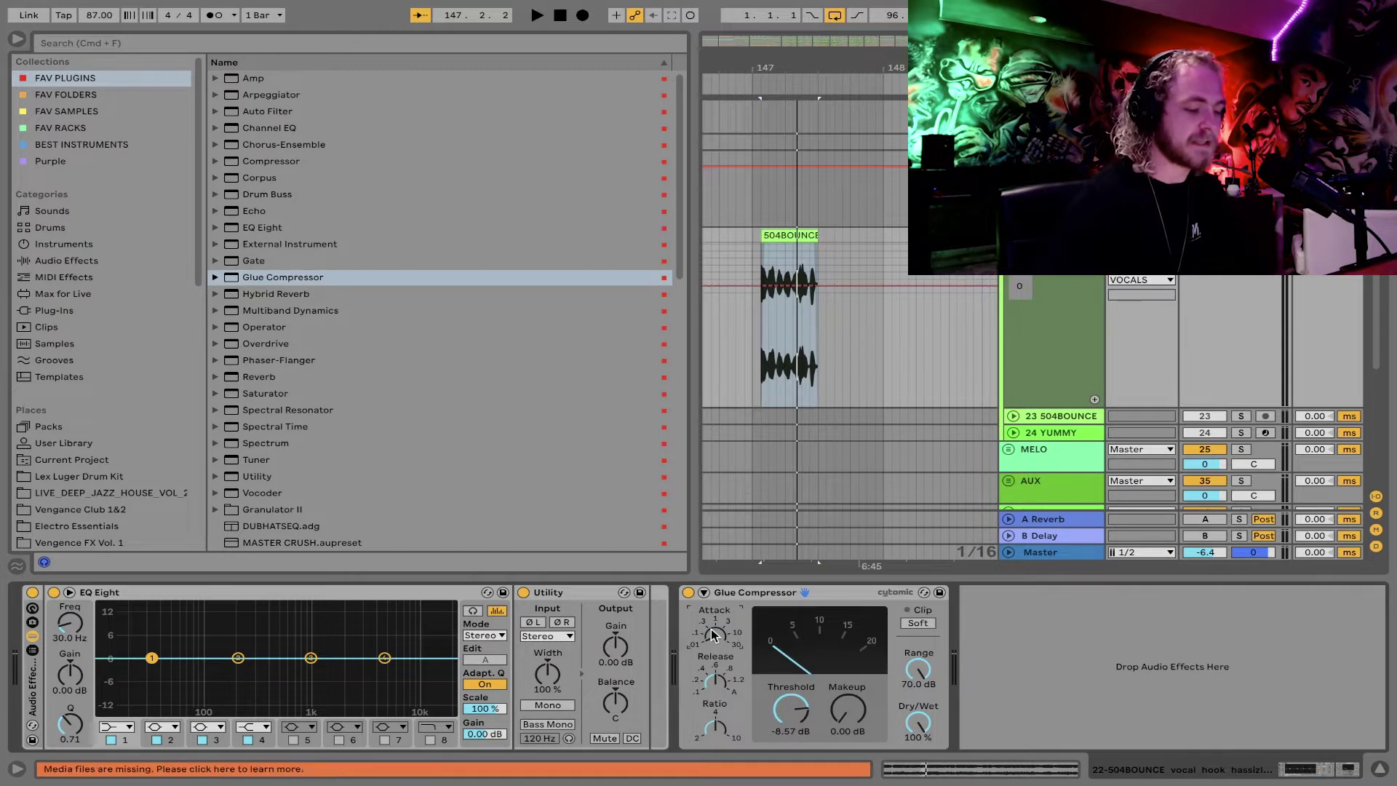
left_click(797, 711)
left_click_drag(797, 711, 797, 738)
key("space")
key("space")
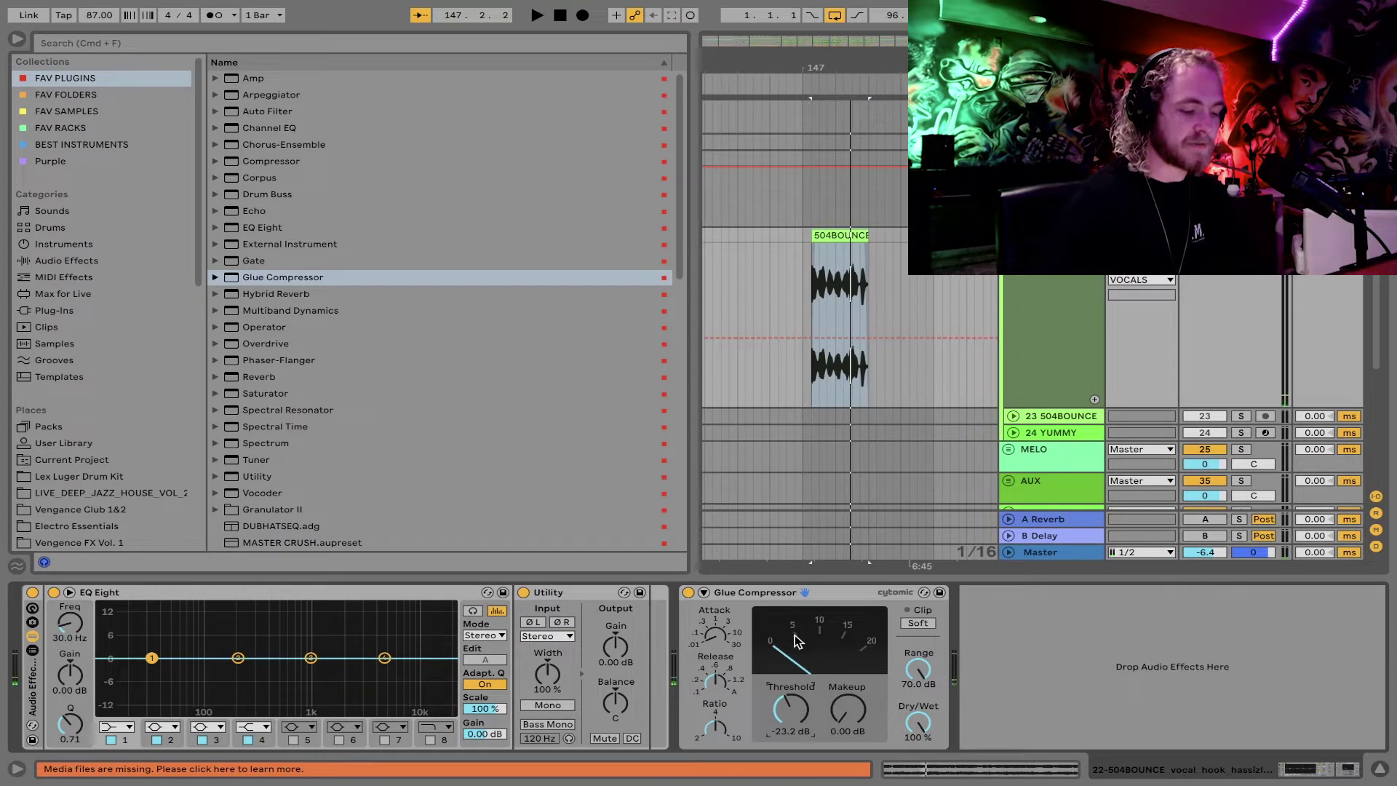
key("space")
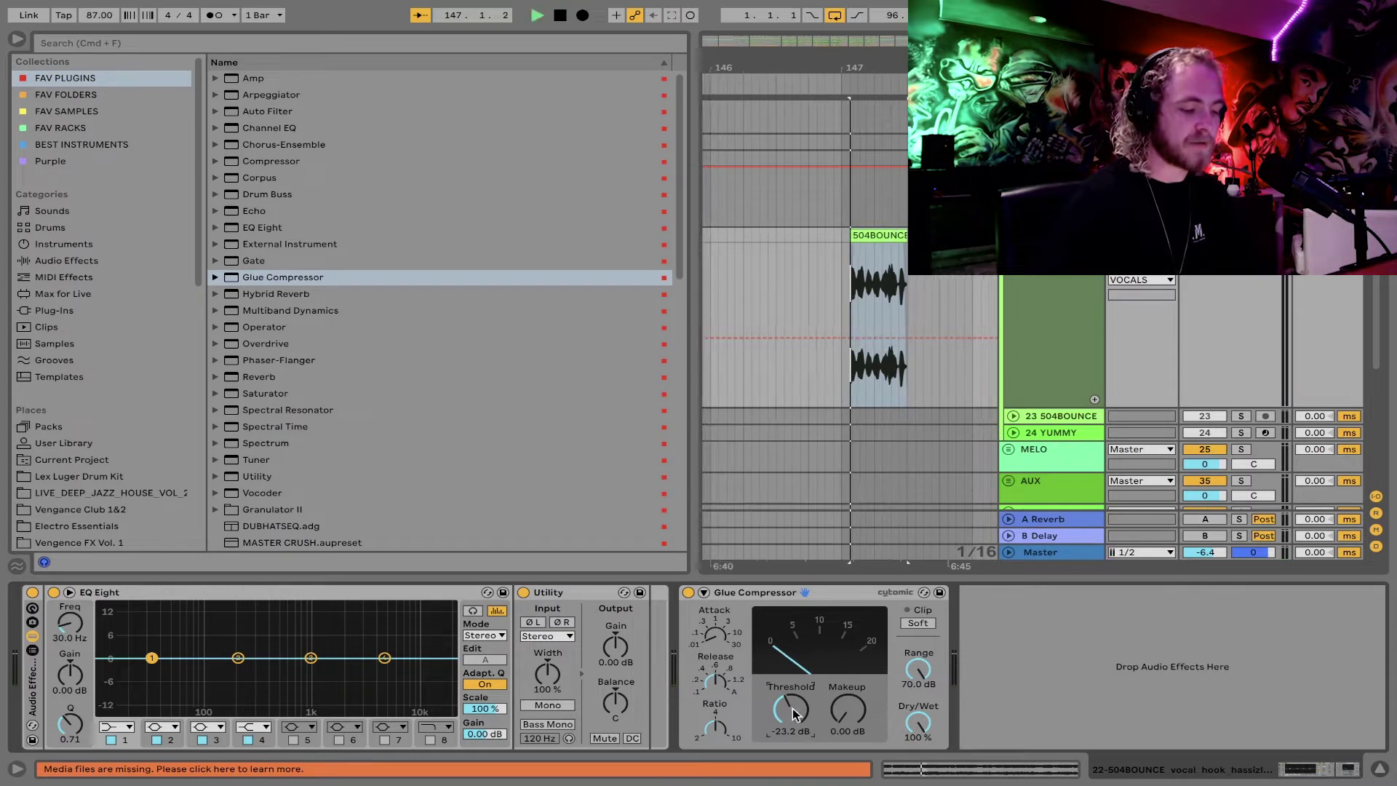
Step: Enable soft clipping on the Glue Compressor and set its makeup gain to 12.7 dB while auditioning
left_click(918, 624)
key("space")
key("space")
mouse_move(830, 719)
left_mouse_down()
mouse_move(830, 697)
mouse_move(850, 706)
left_mouse_up()
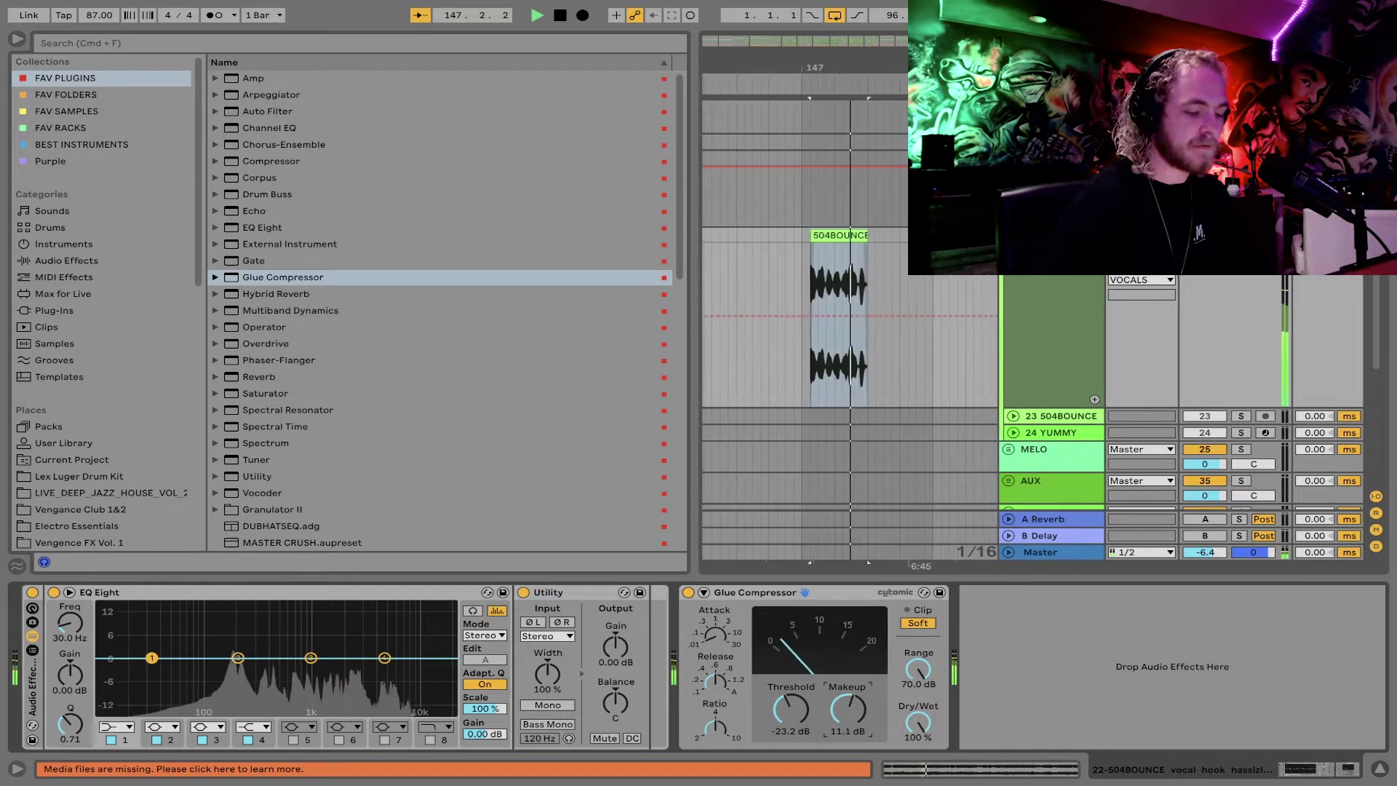
key("space")
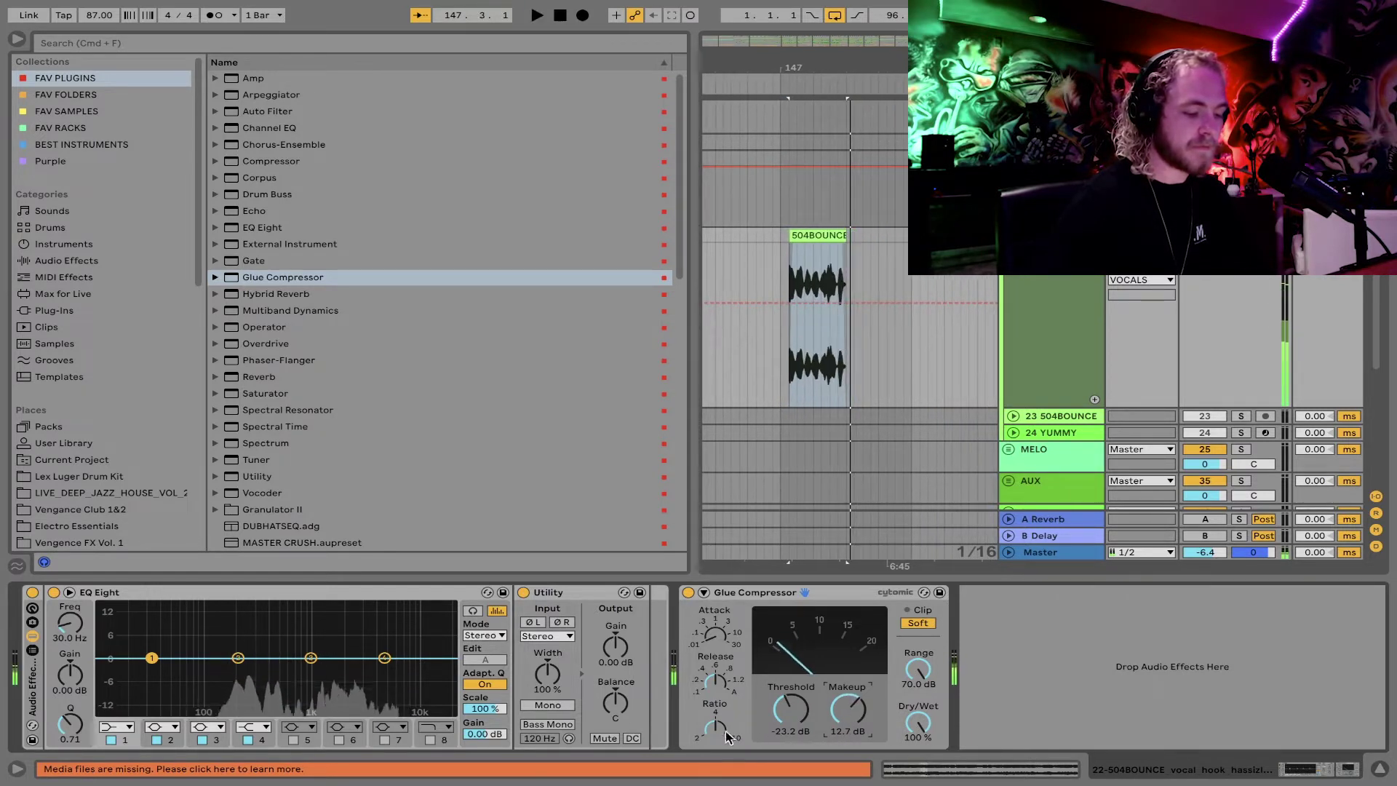
Step: Raise the Glue Compressor's ratio and audition the compressed vocal
left_click(715, 728)
key("space")
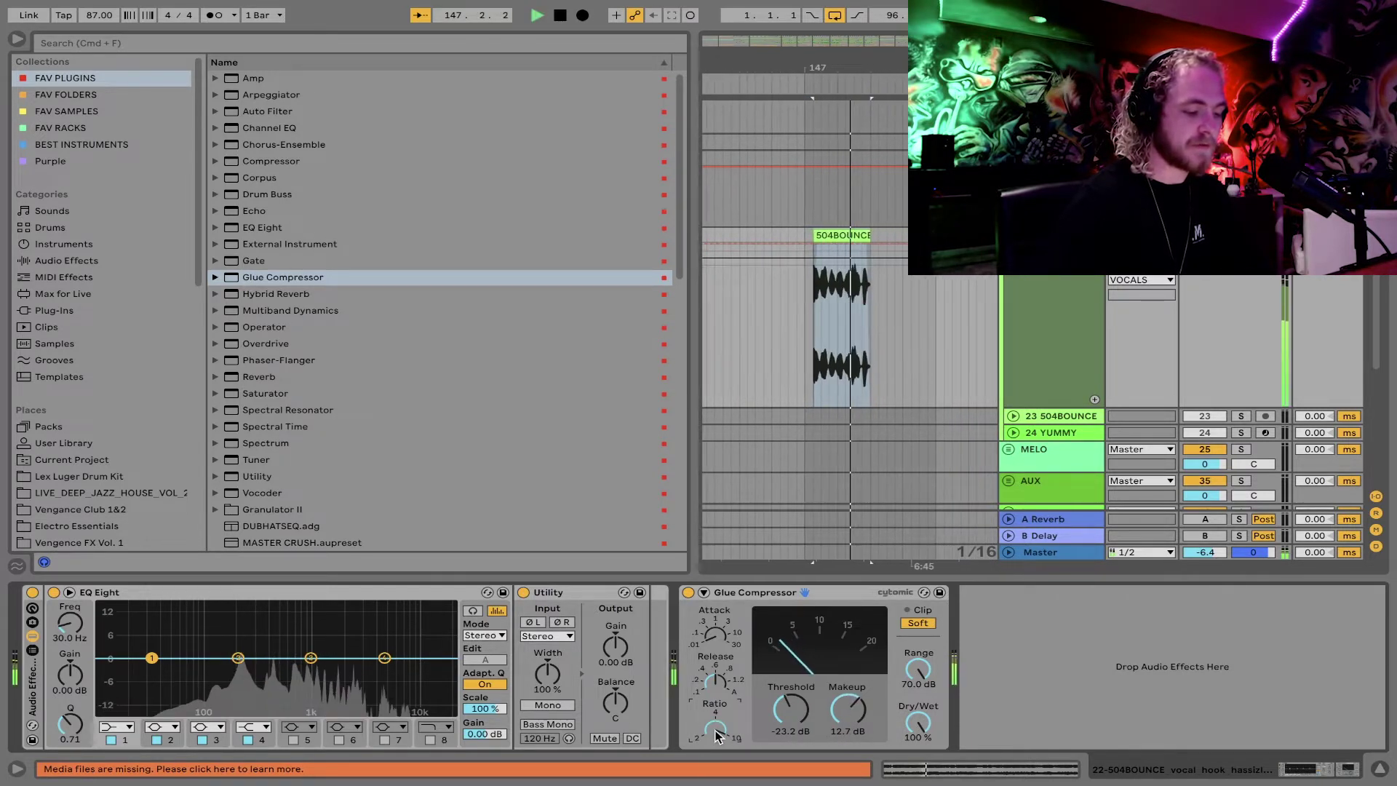
key("space")
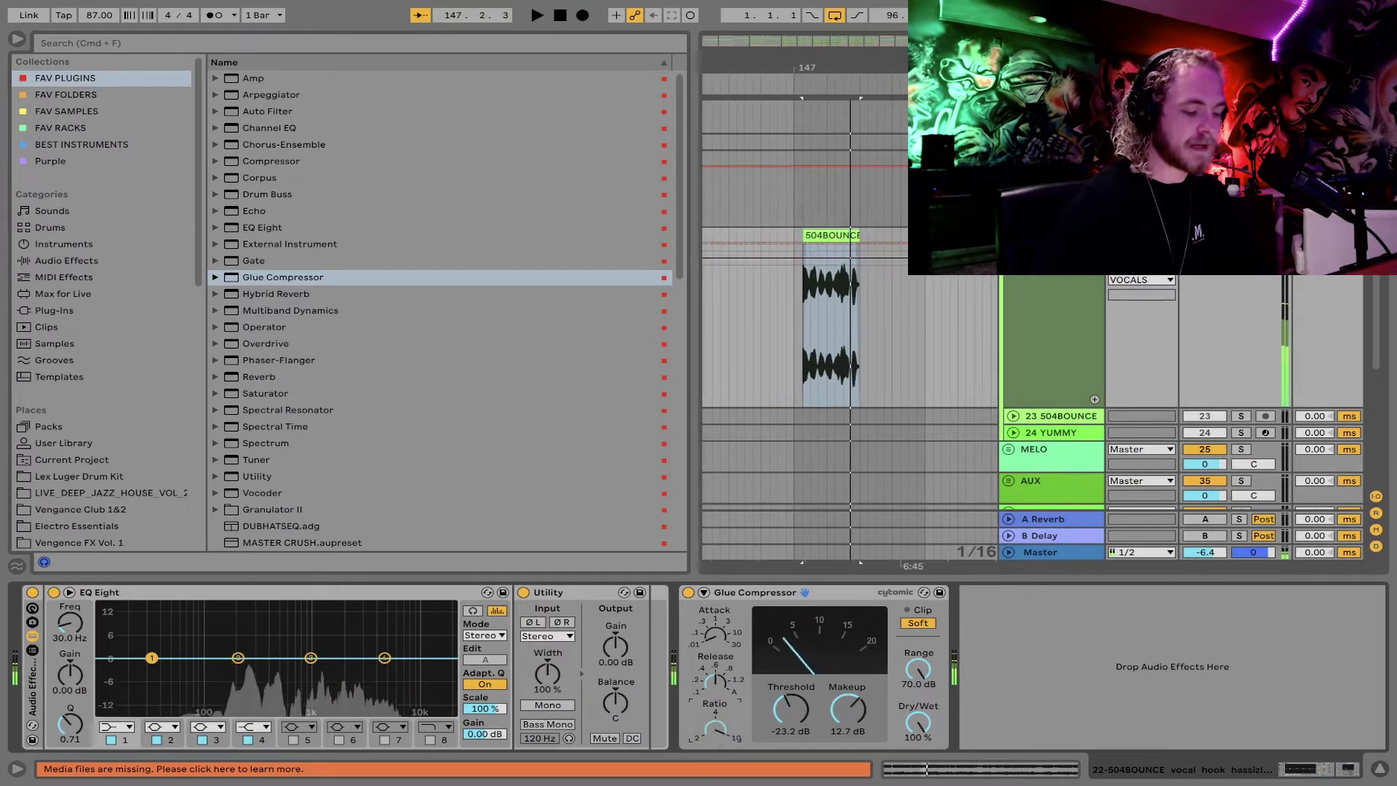
key("space")
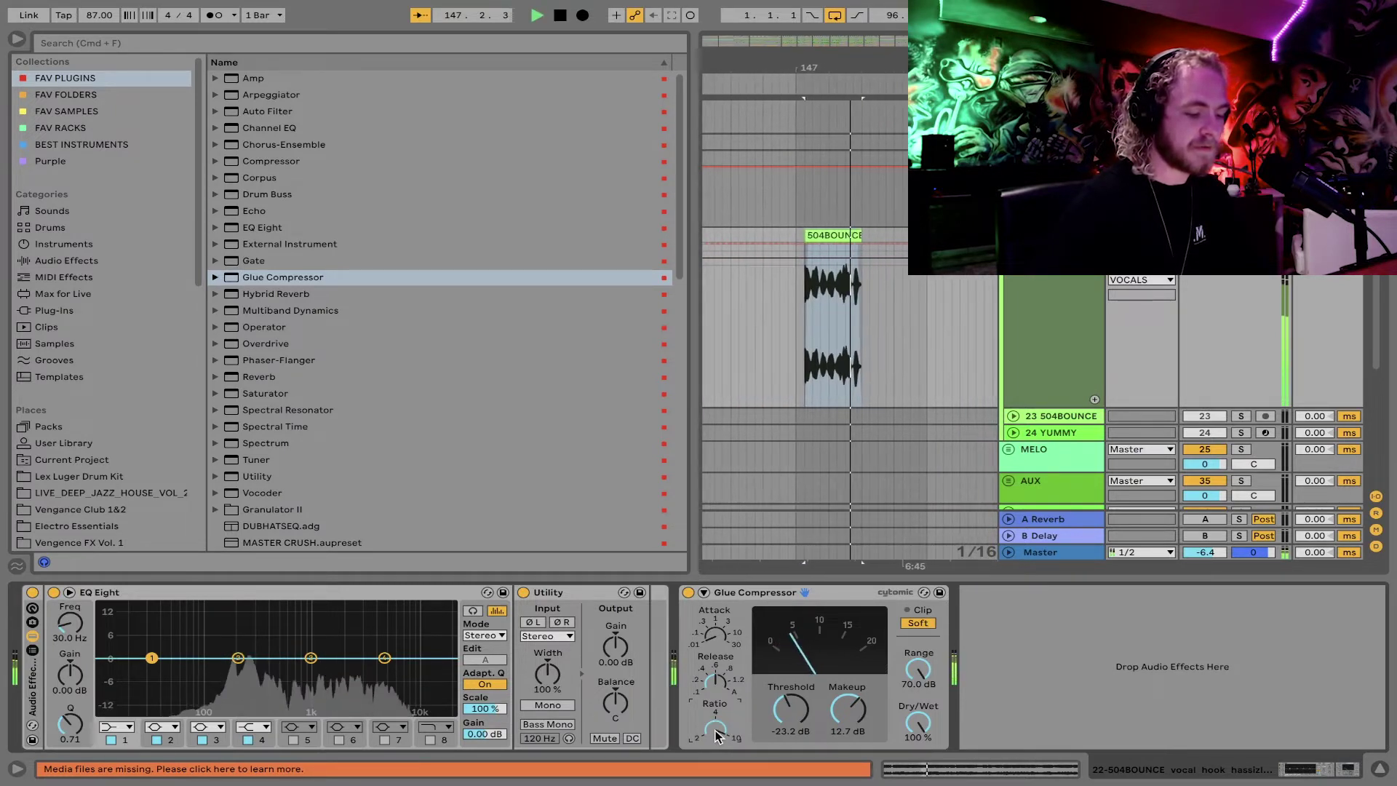
key("space")
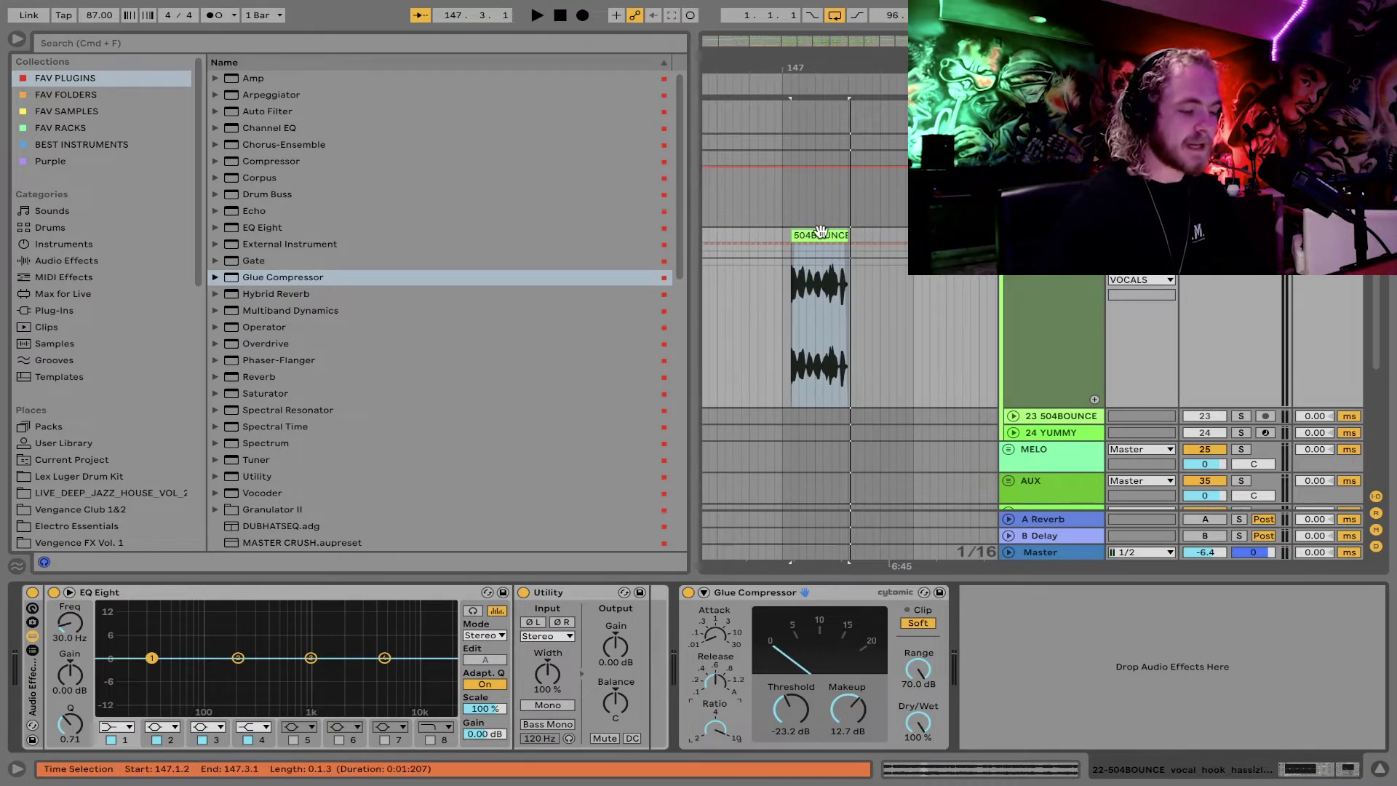
Step: Add an Amp after the Glue Compressor and audition the vocal with the Rock type
left_click(259, 80)
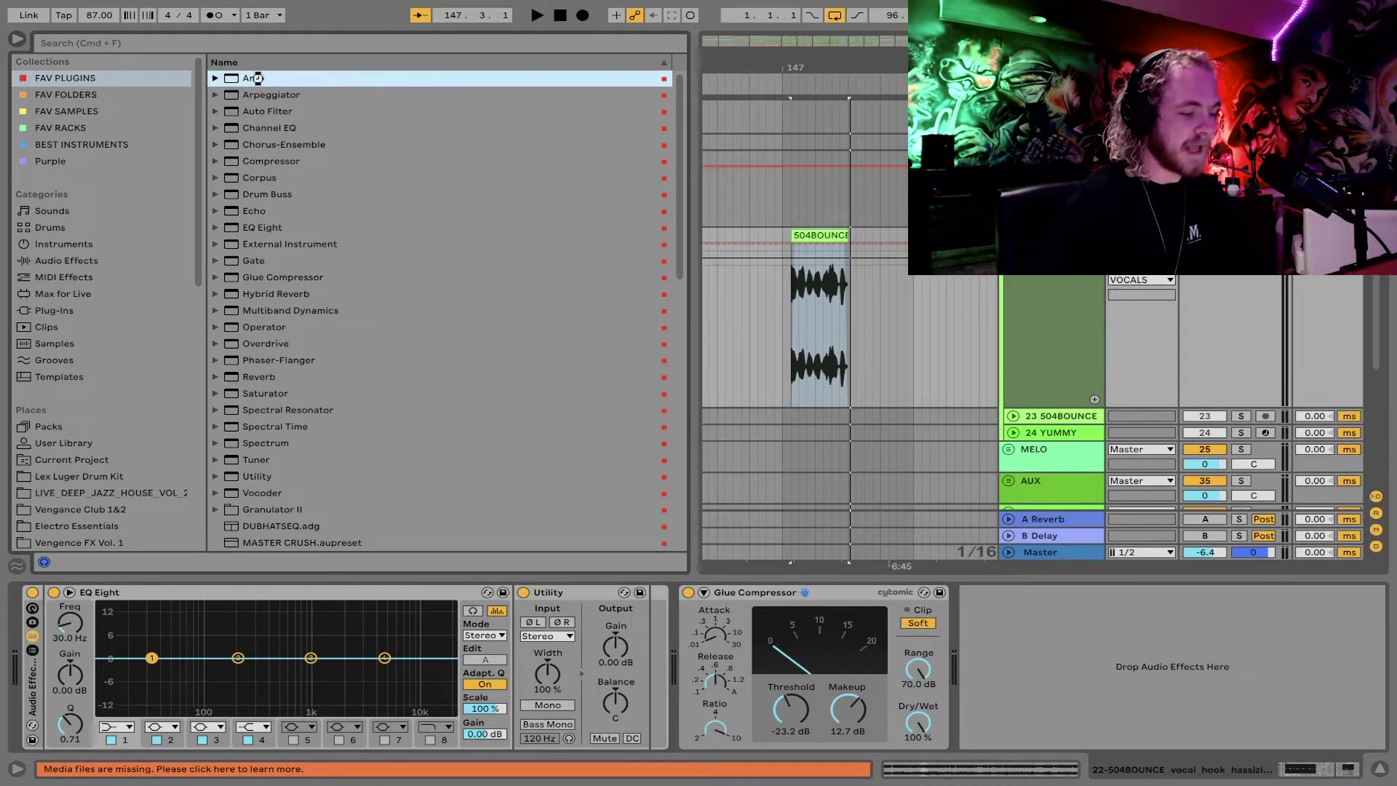
left_click_drag(988, 630, 1039, 657)
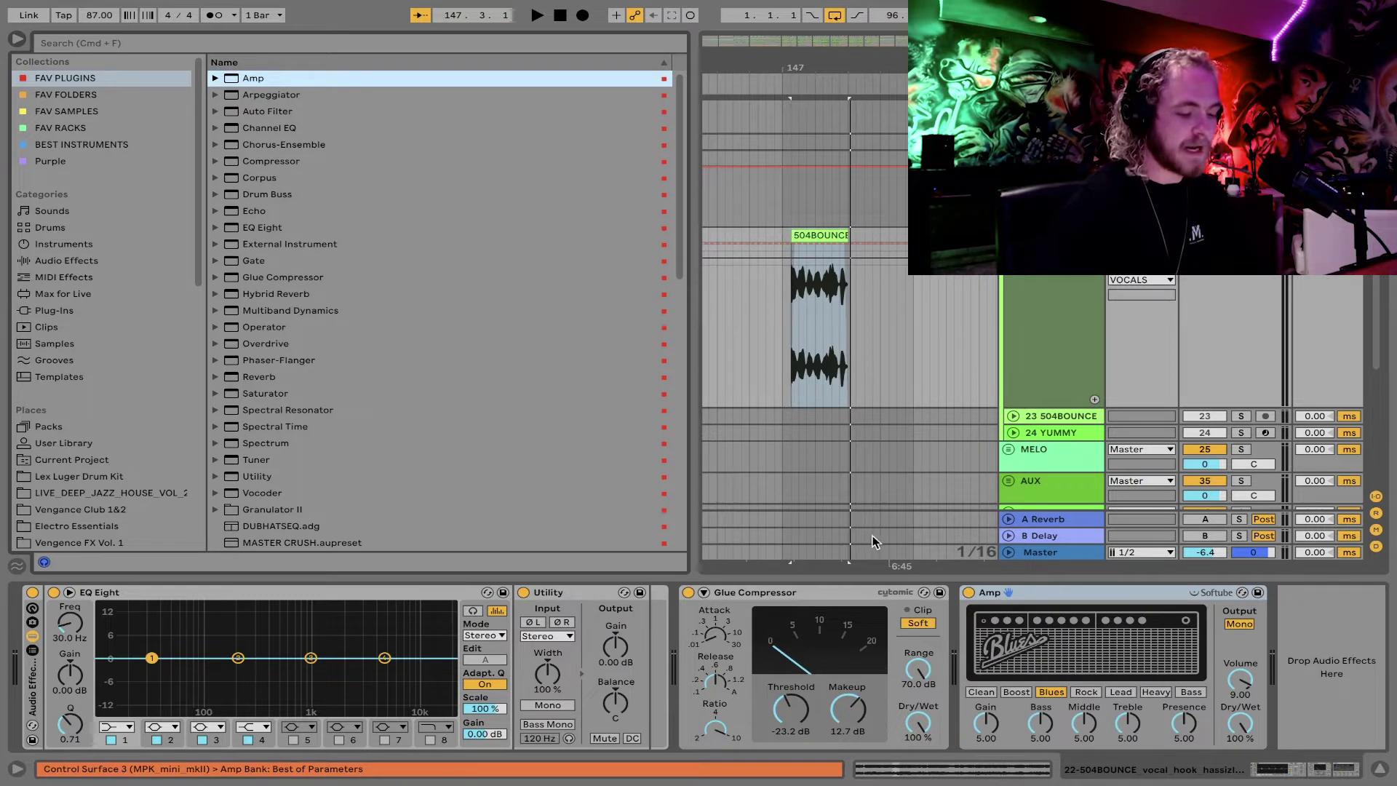
key("space")
left_click(1085, 693)
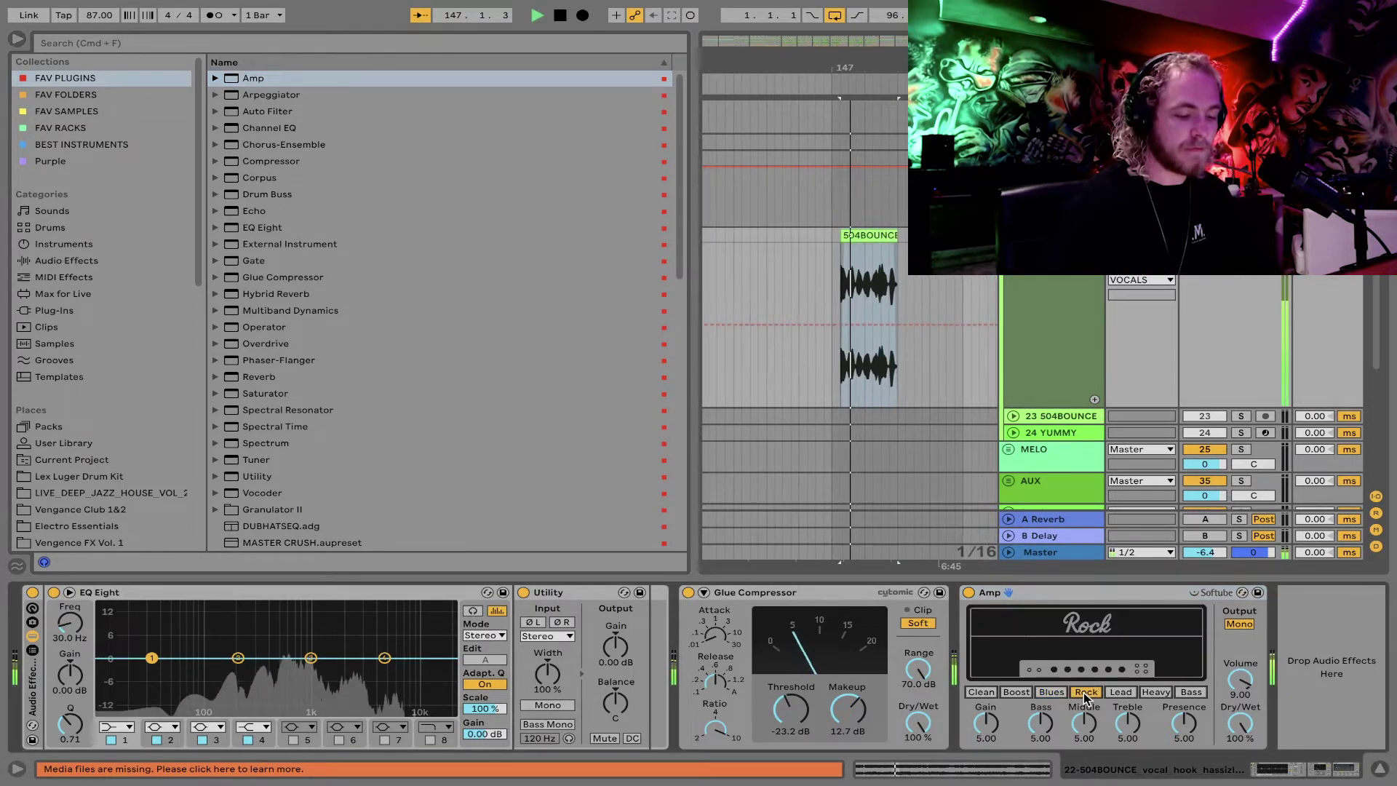
key("space")
Step: Set the Amp's output to Dual and audition the Lead, Bass and Blues types
left_click(1239, 624)
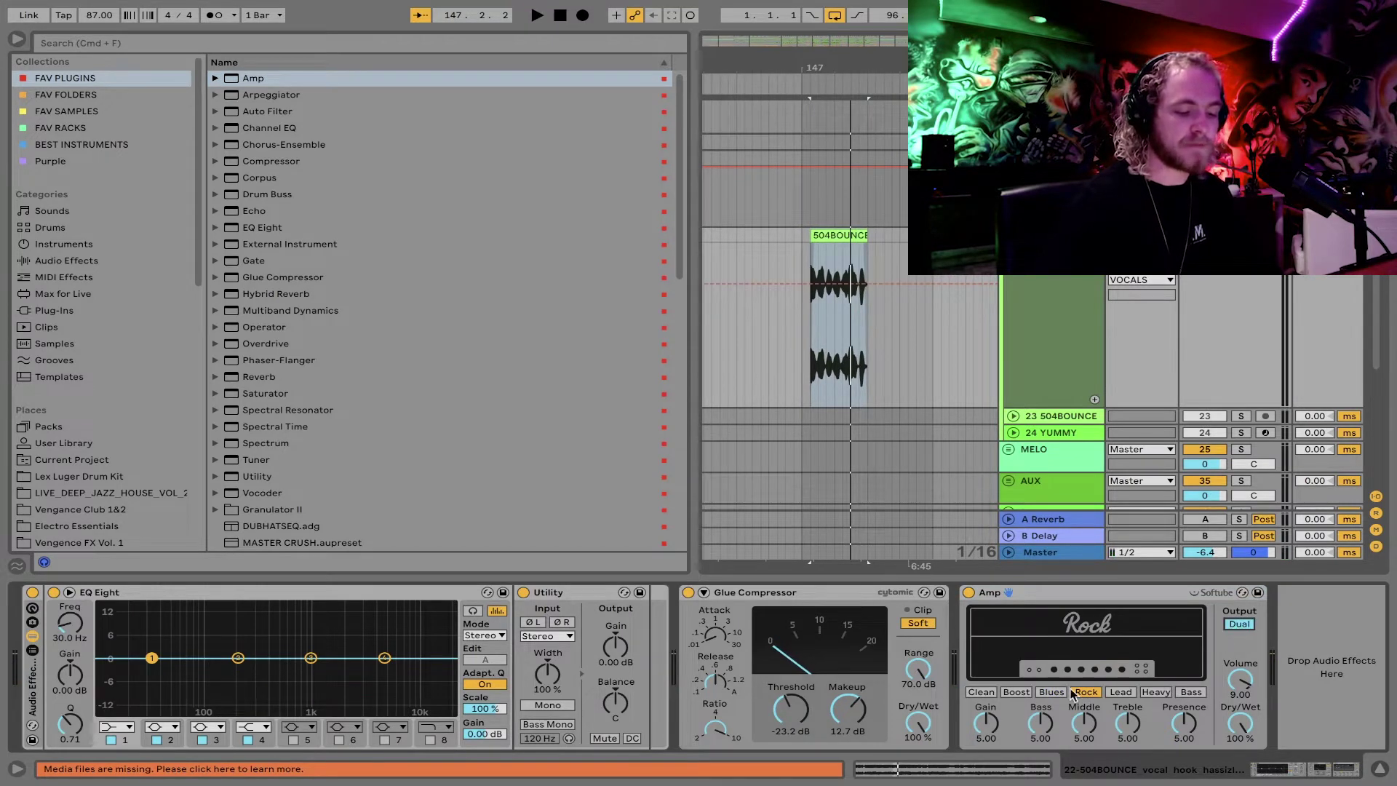
key("space")
left_click(1119, 693)
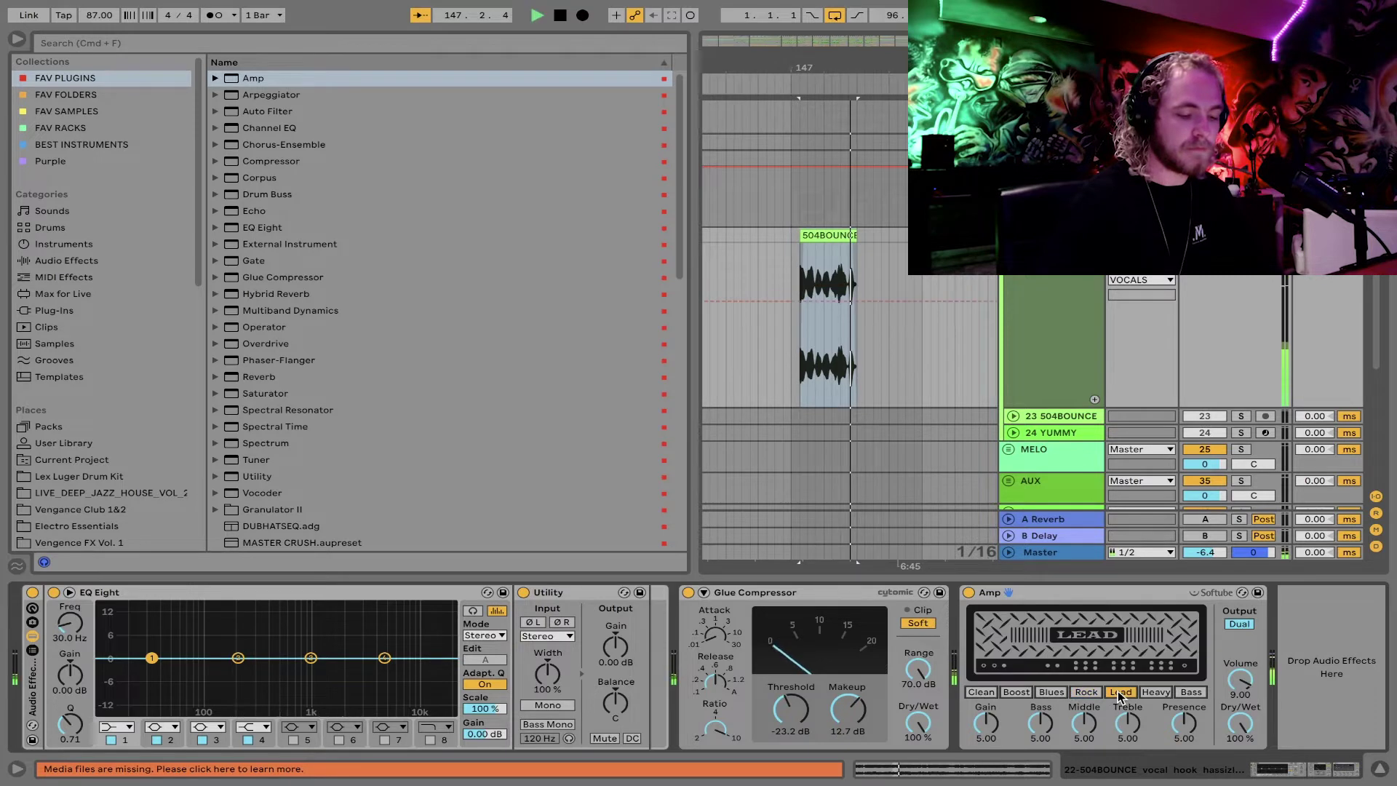
left_click(1191, 692)
key("space")
key("space")
left_click(1051, 692)
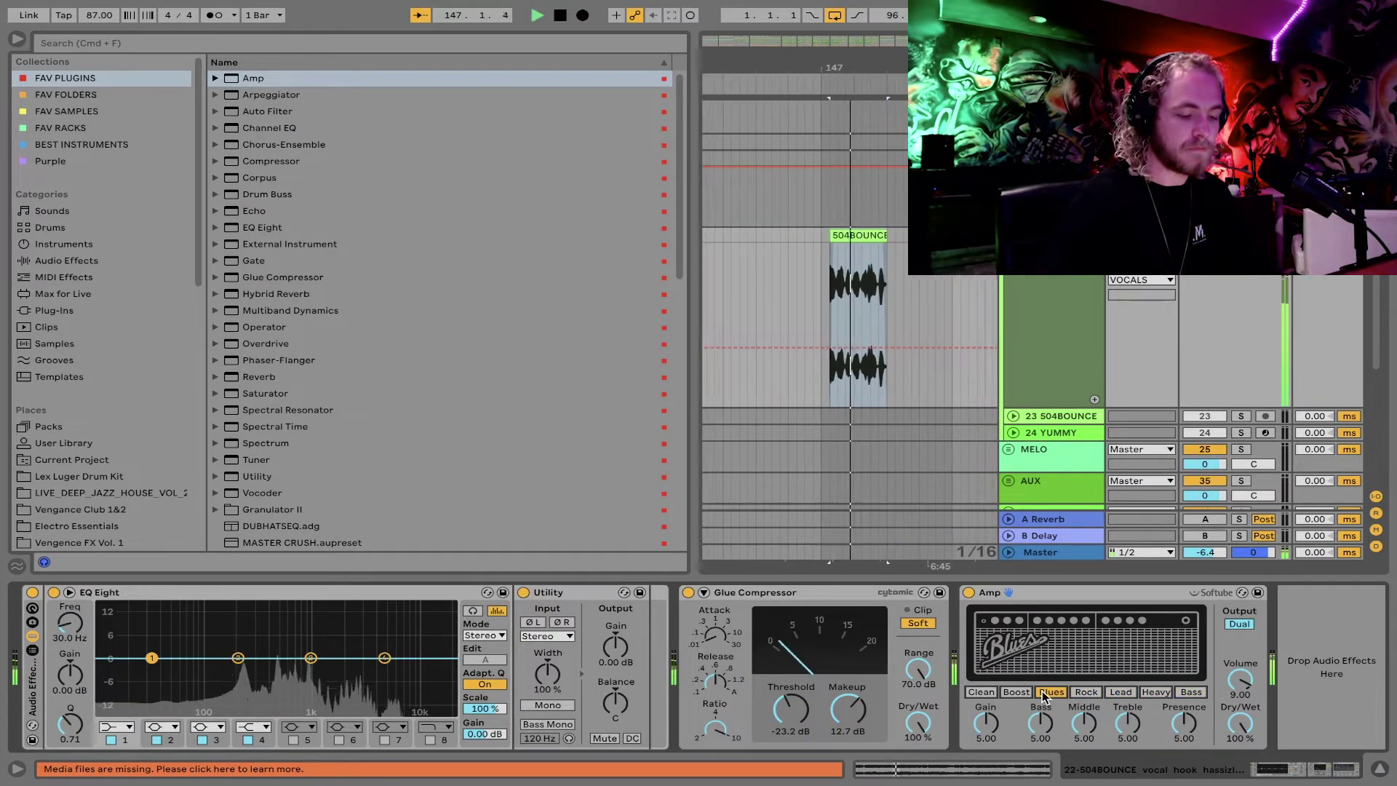
Step: Switch the Amp to Boost, set its gain to 7.06 and bass to 5.08, and audition the vocal
key("Left")
key("space")
left_click_drag(1040, 722, 986, 704)
key("space")
key("space")
key("space")
key("space")
key("space")
key("space")
key("space")
Step: Transpose the vocal clip to +7 semitones and audition it through the effect chain
double_click(844, 240)
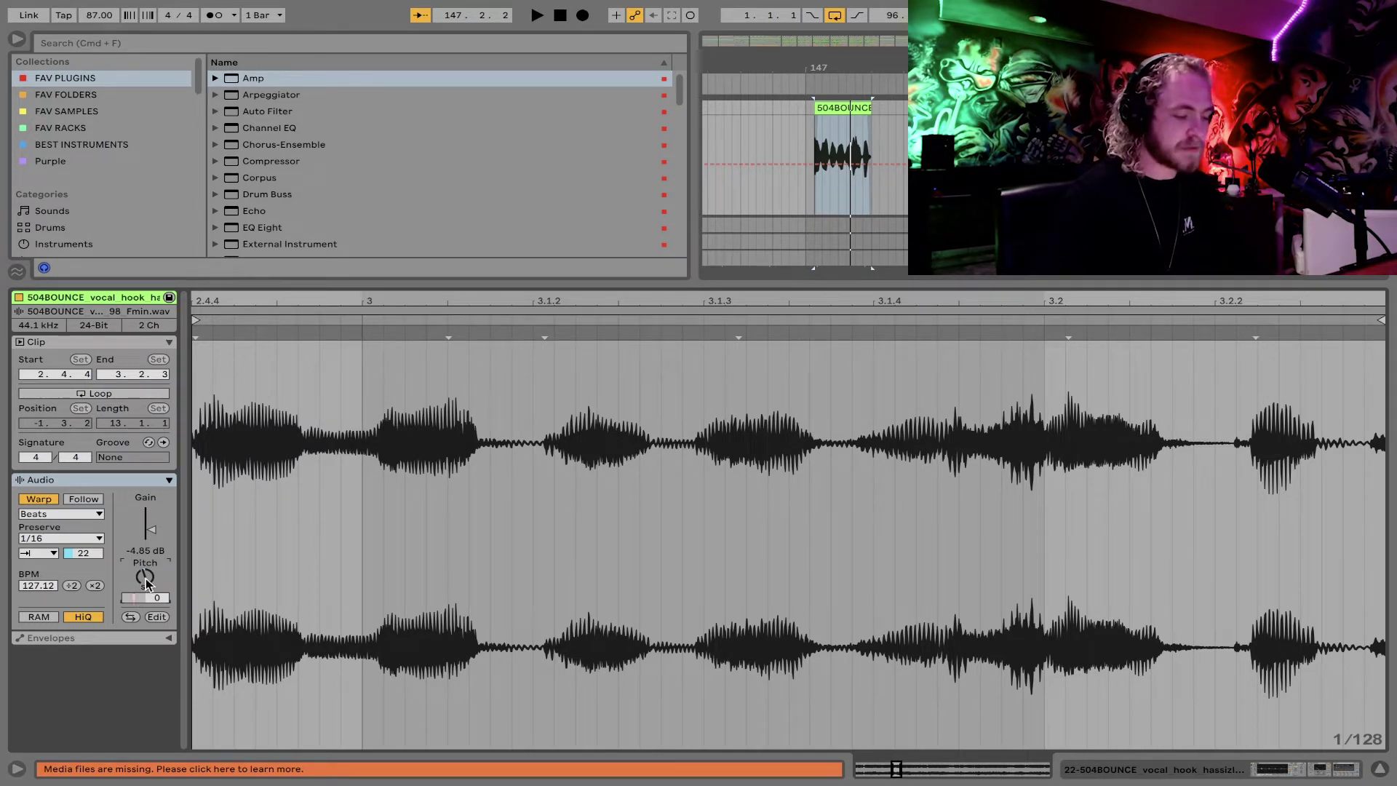
key("space")
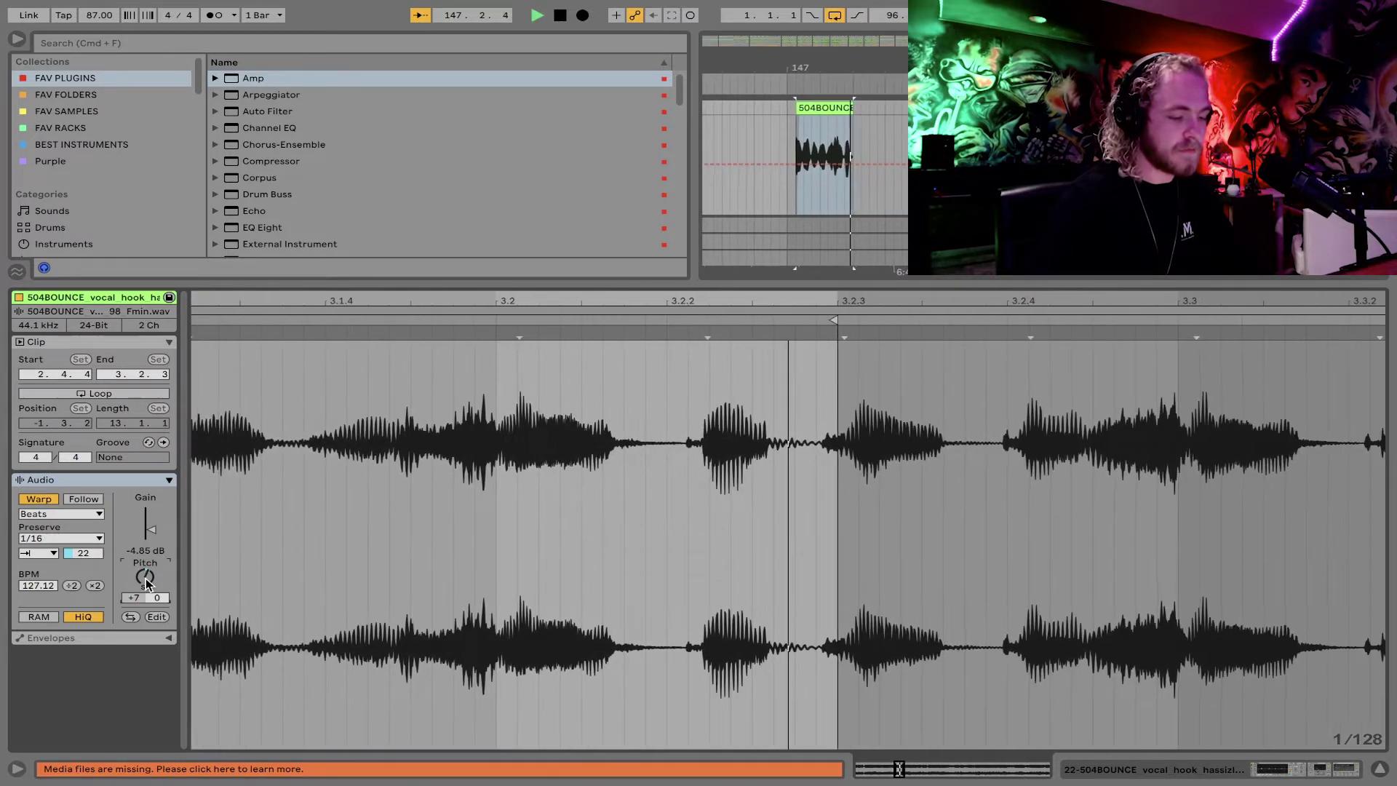
key("space")
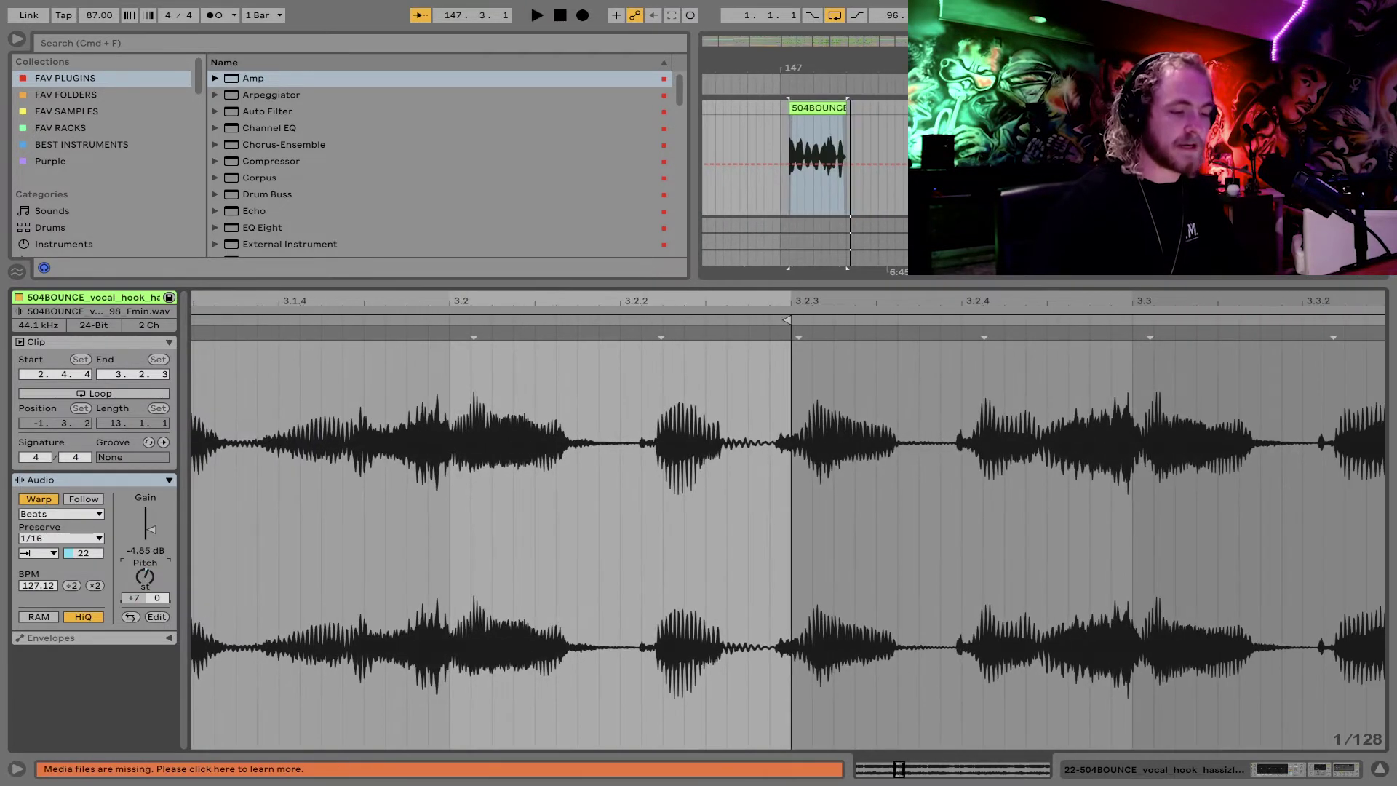
key("shift+Tab")
key("space")
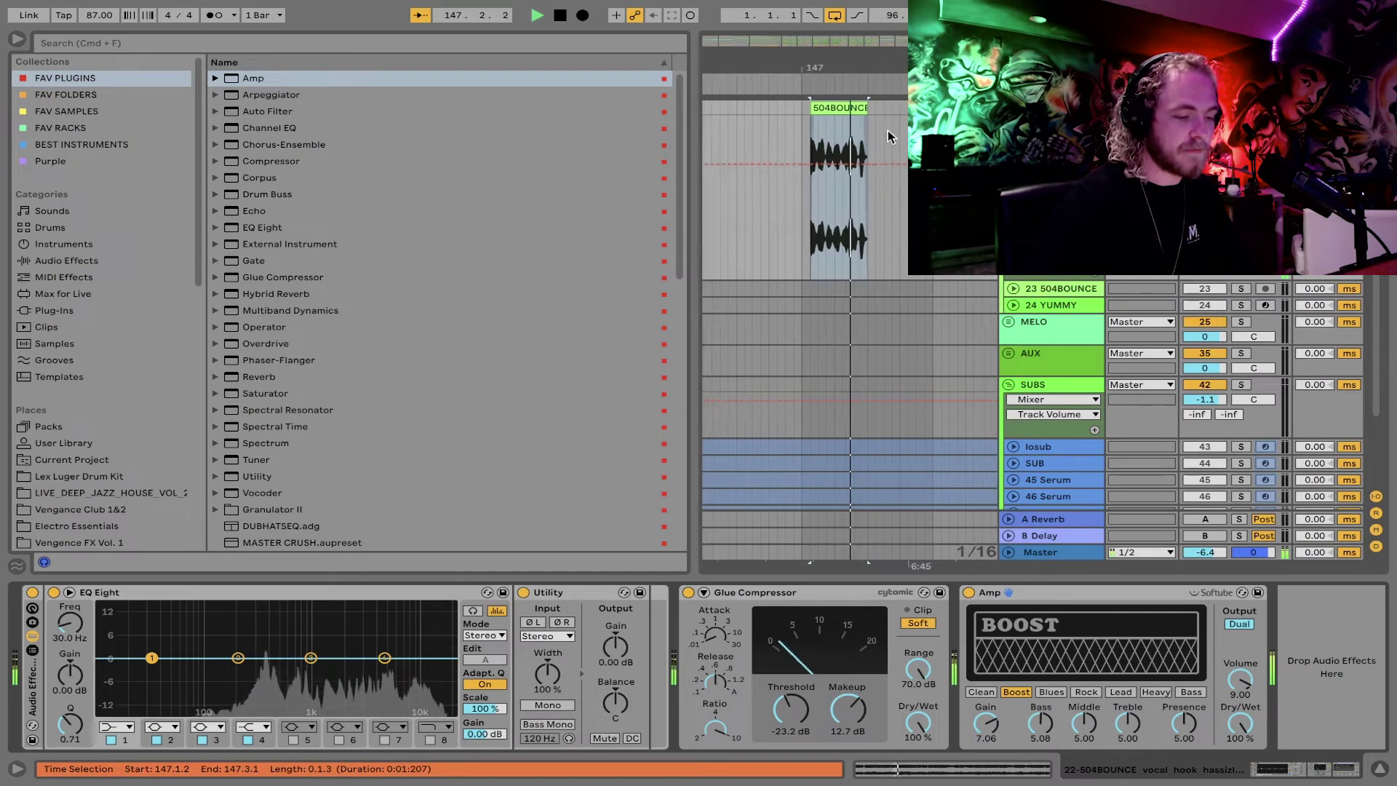
key("space")
Step: Extend the vocal clip's end to 147.3.2 and audition the longer phrase
left_click_drag(849, 107, 856, 108)
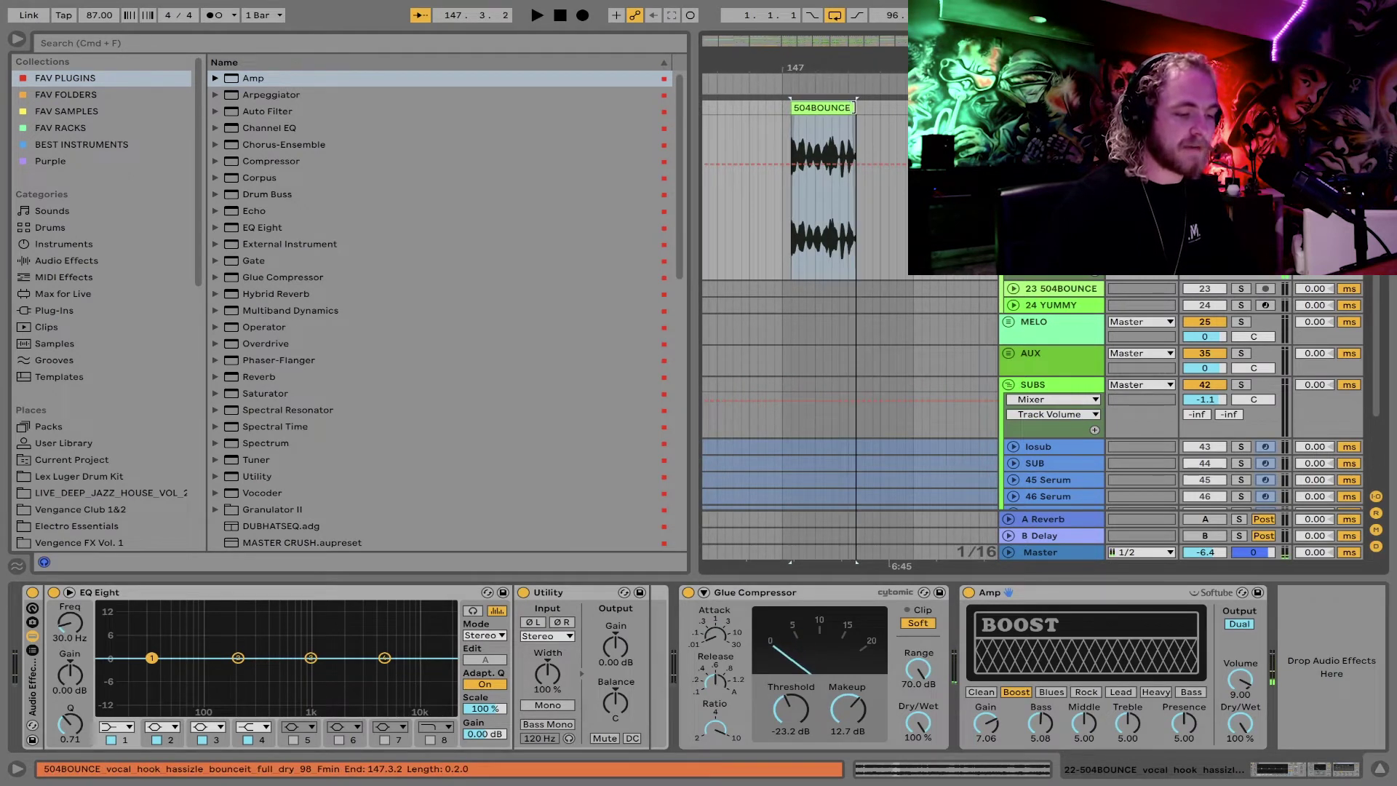
key("space")
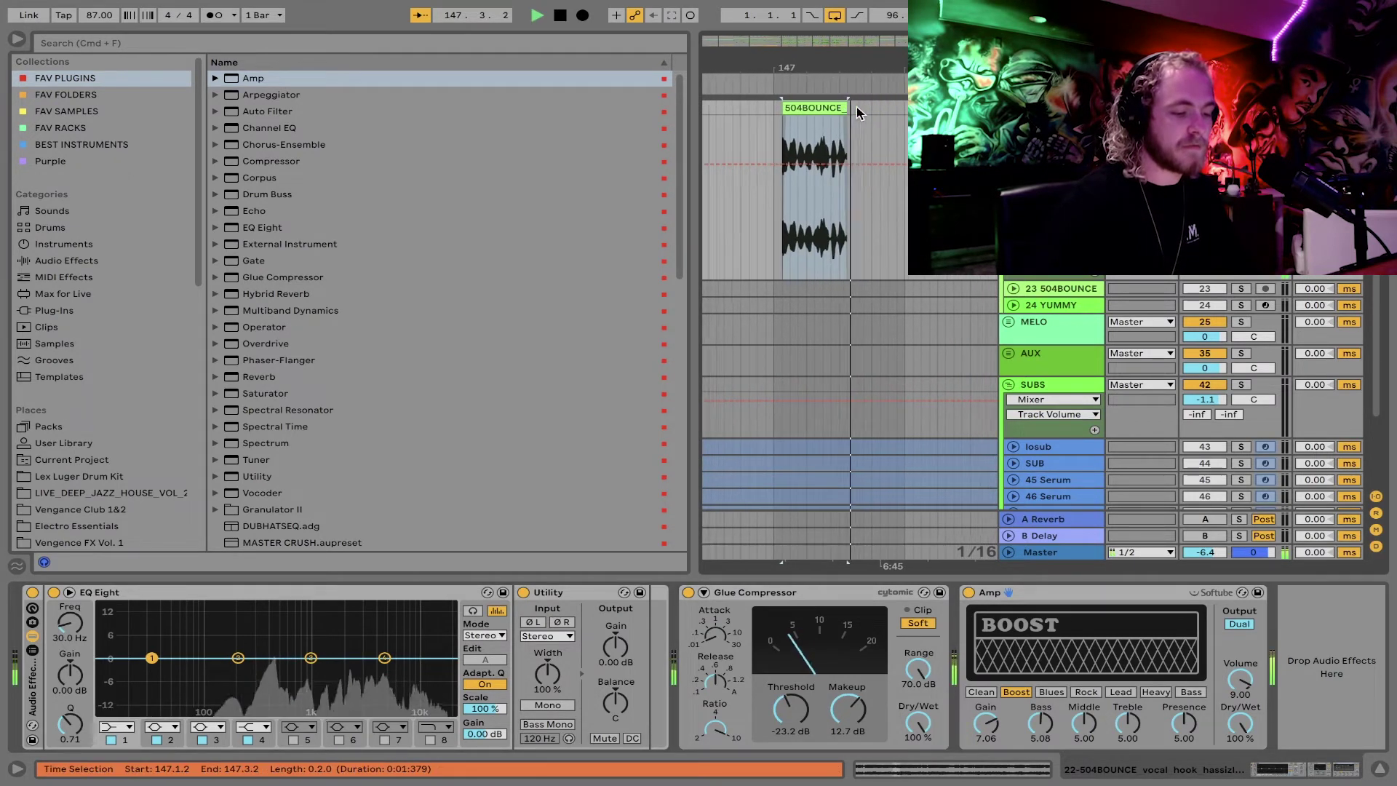
key("space")
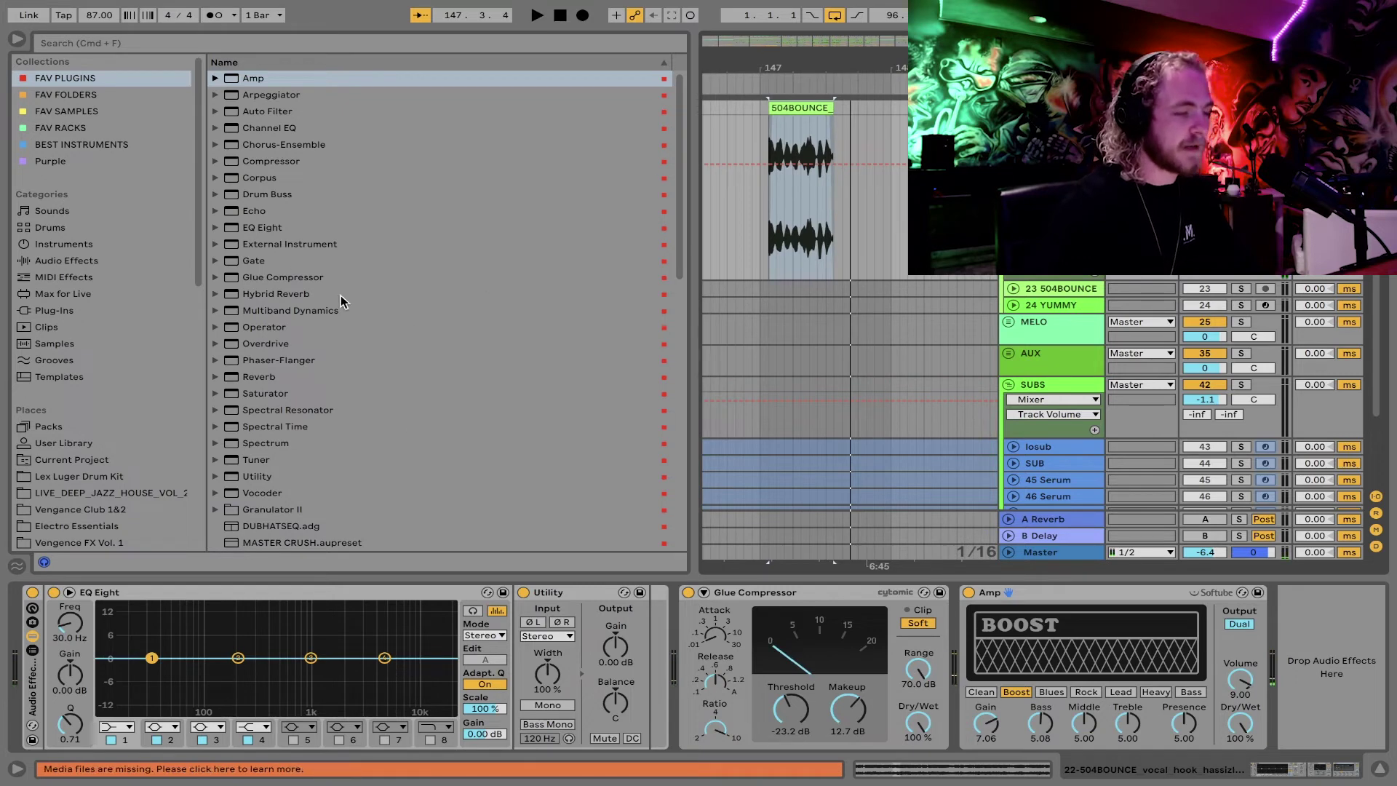
Step: Add an EQ Eight after the Amp, with a low cut at 147 Hz and a -2.36 dB dip at 5.50 kHz
left_click(286, 228)
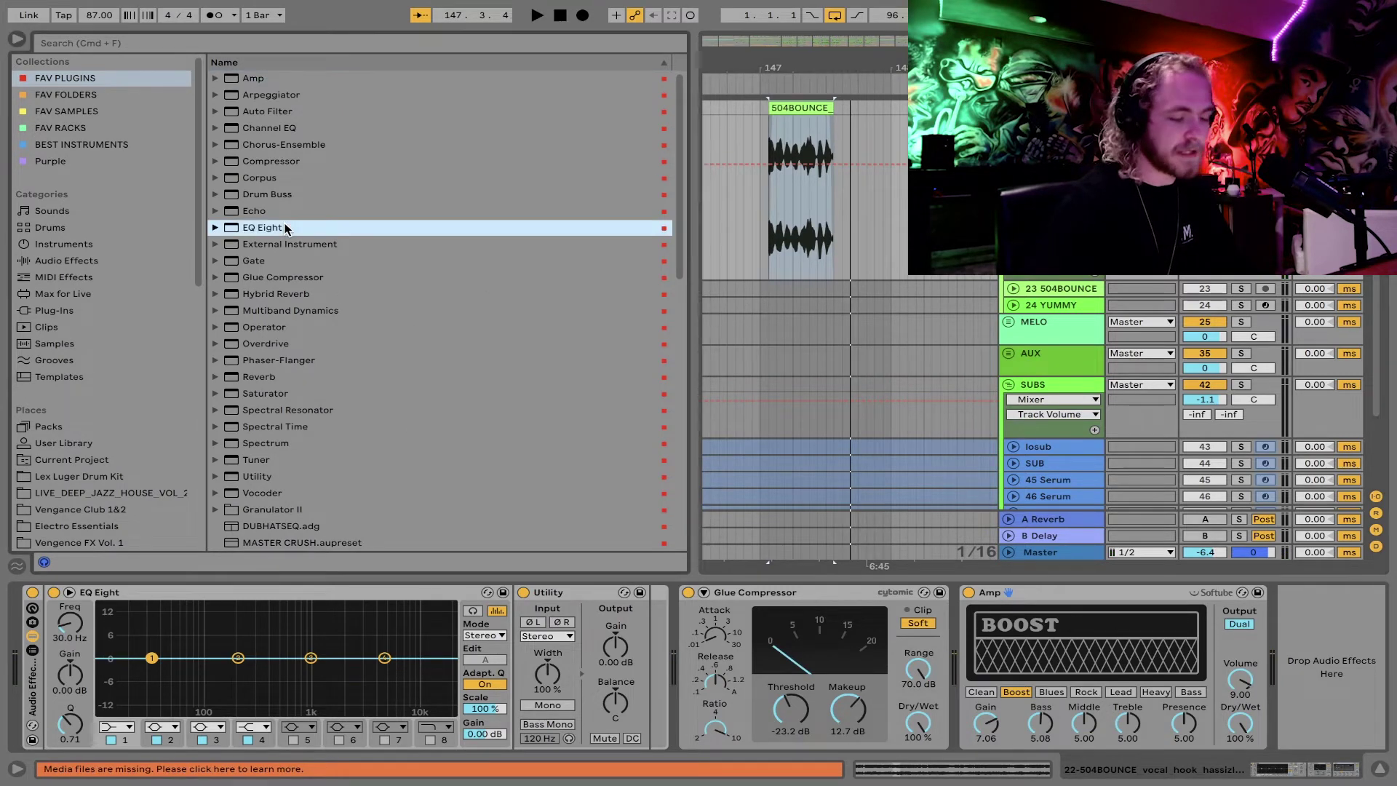
key("Return")
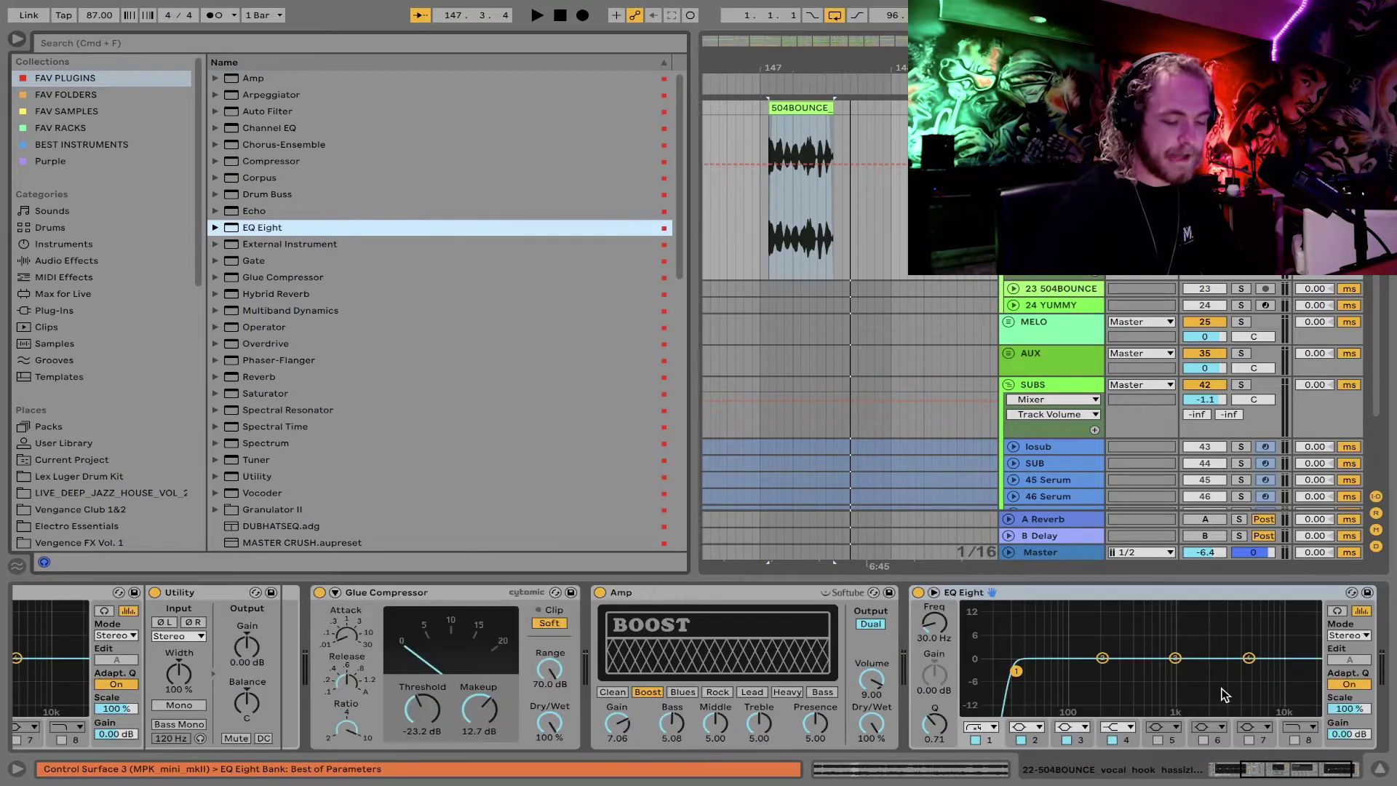
key("space")
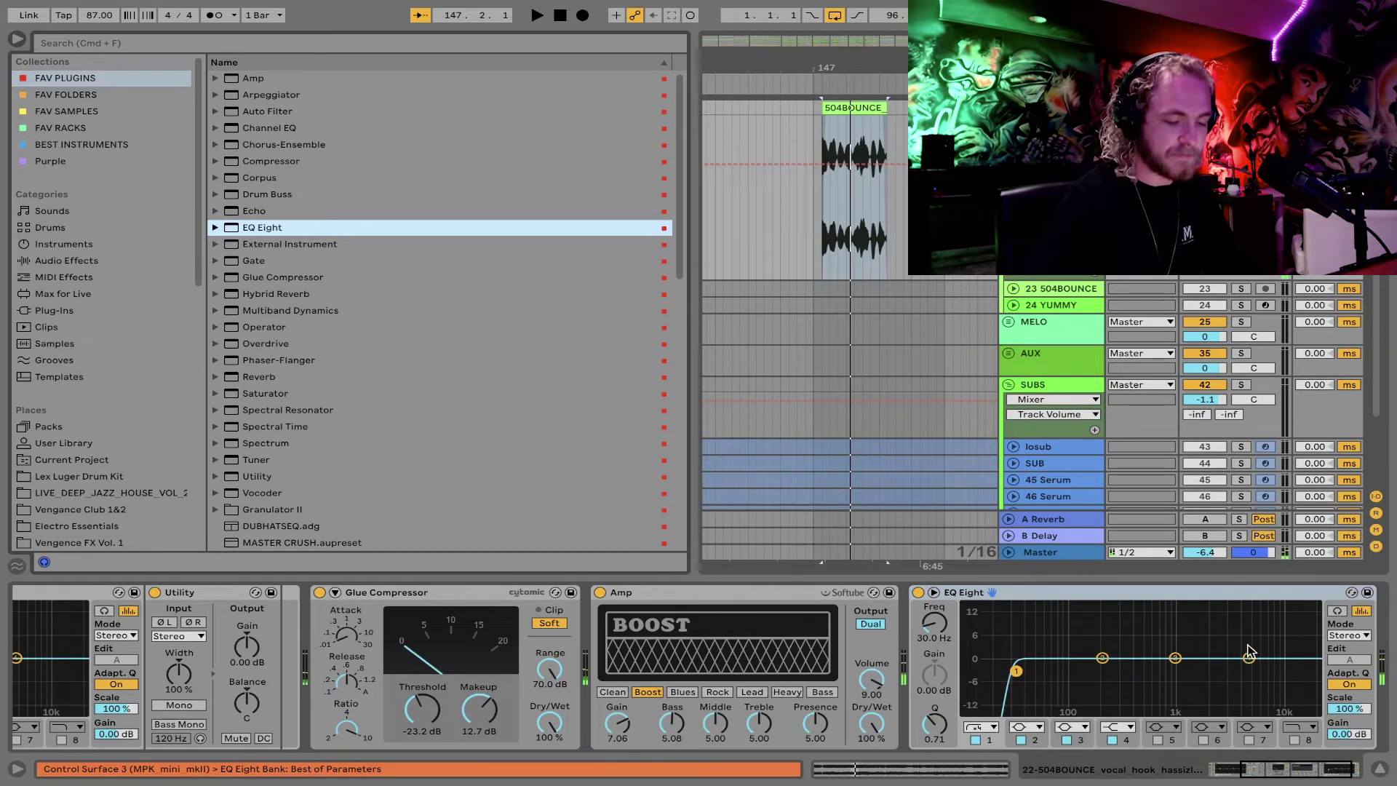
left_click_drag(1017, 671, 1087, 681)
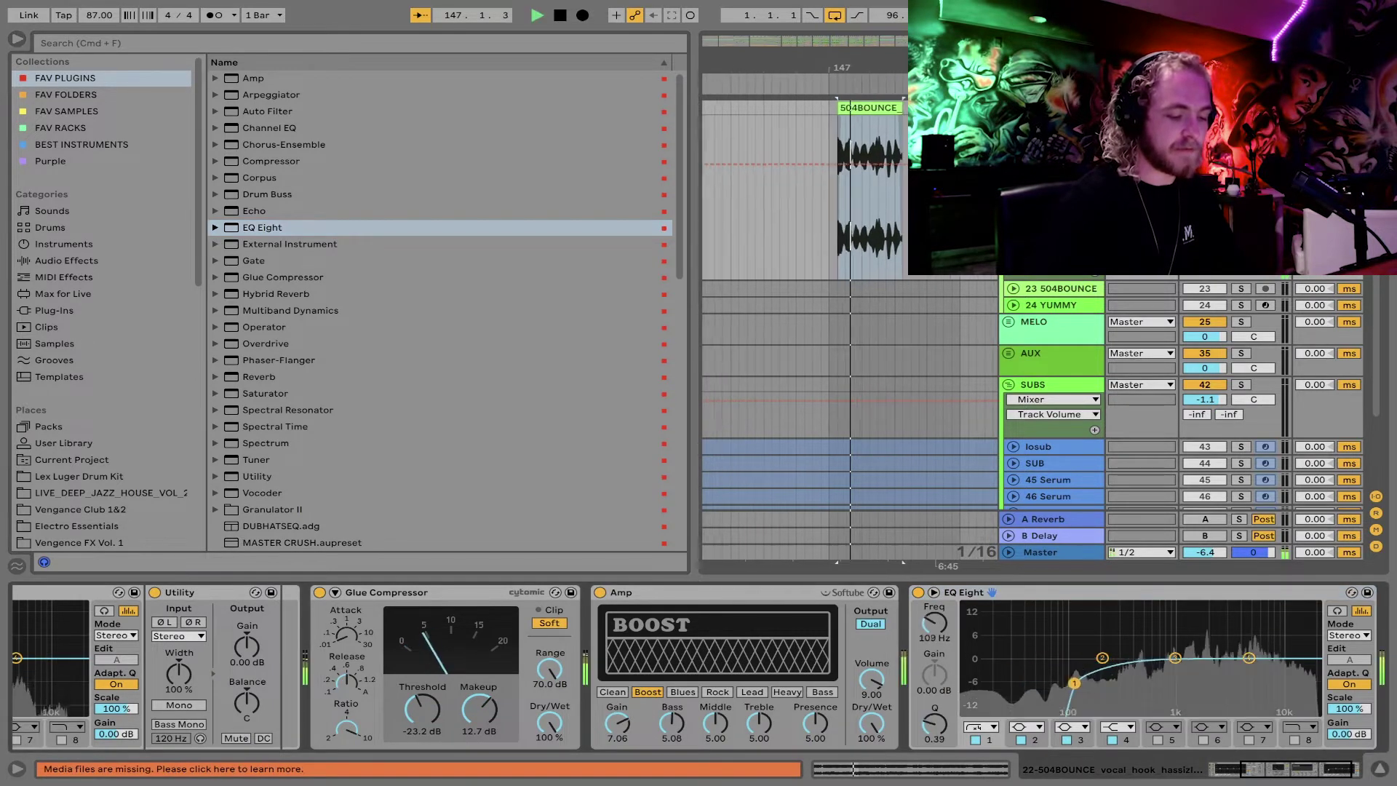
left_click_drag(1179, 660, 1252, 666)
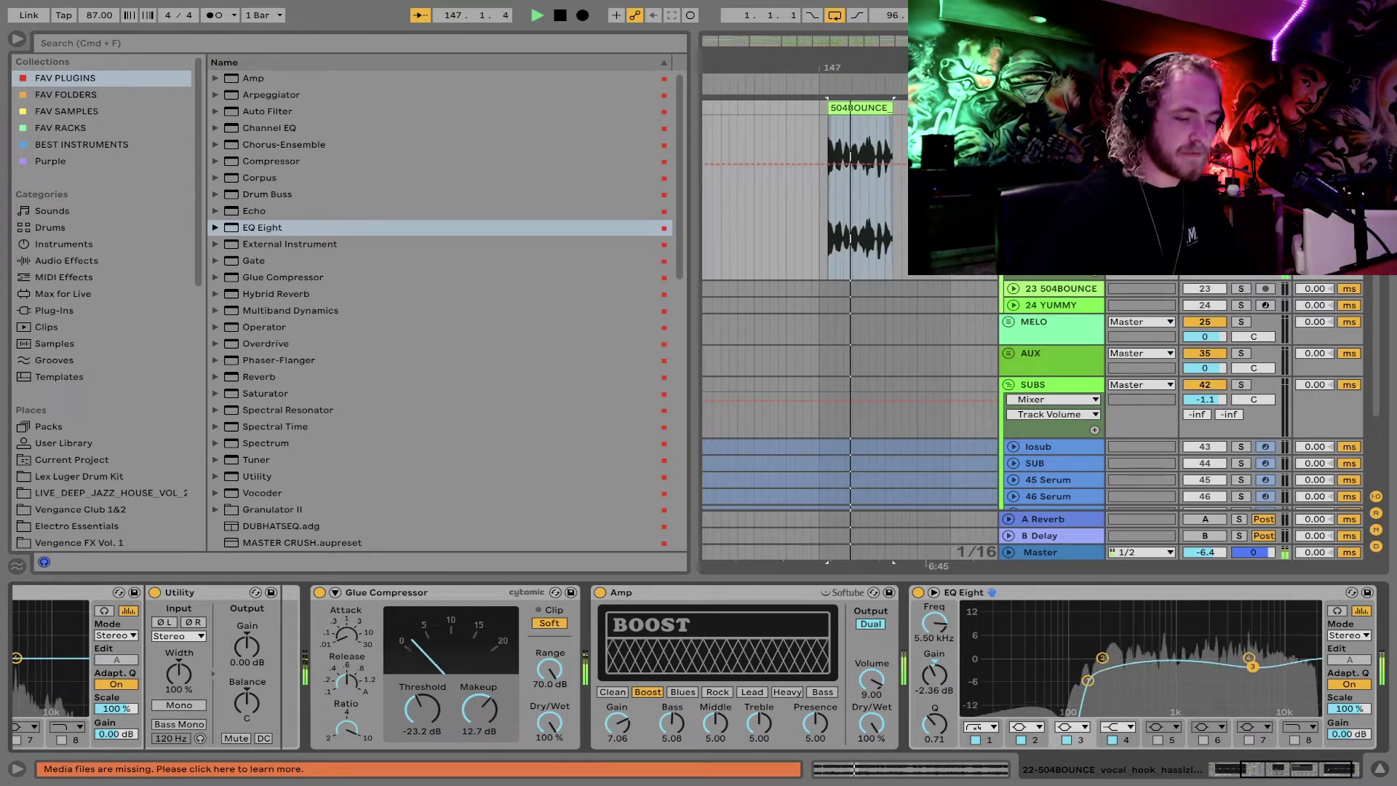
left_click(1087, 682)
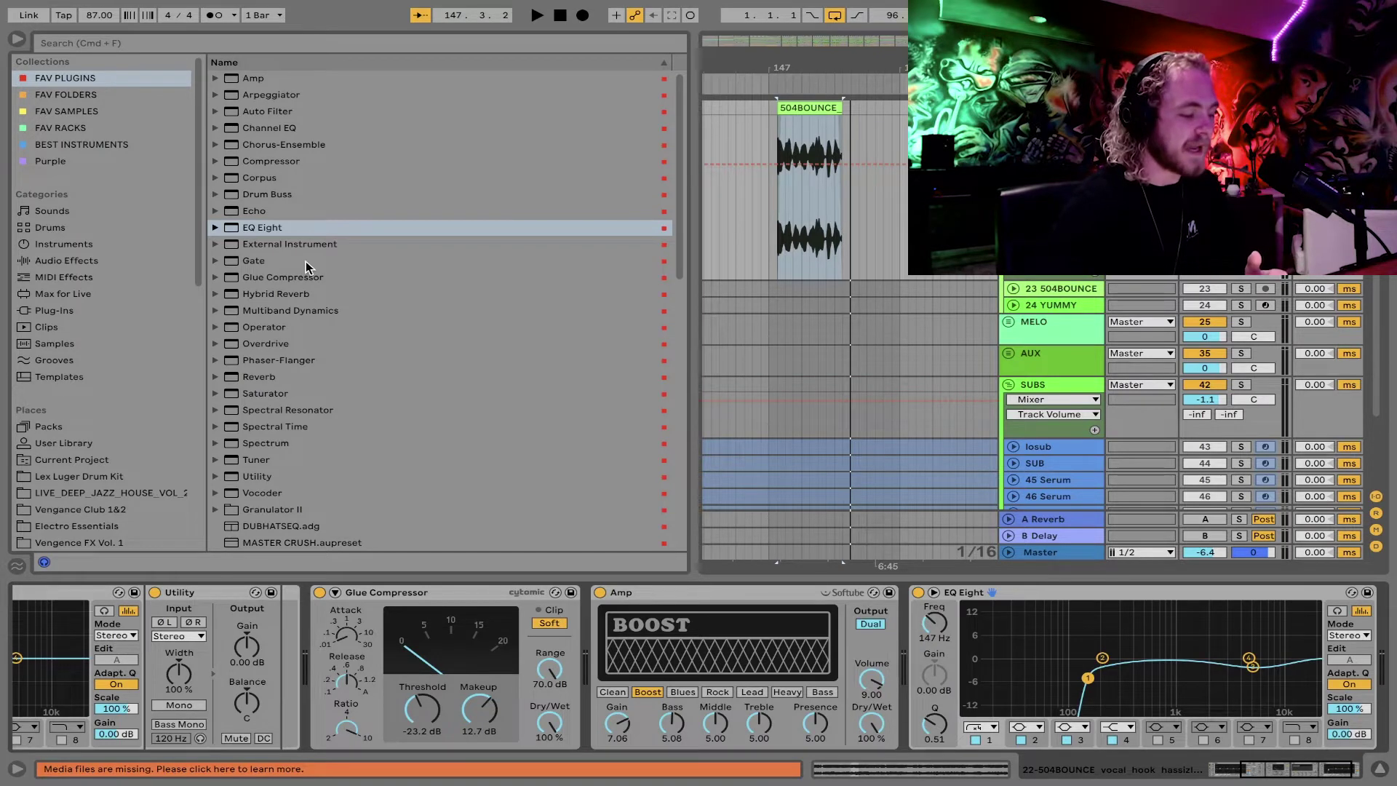
Step: Add an Echo after the EQ Eight, set both delay times to 1/16 in Stereo mode, and audition the vocal
scroll(280, 313, "down", 3)
scroll(280, 313, "up", 3)
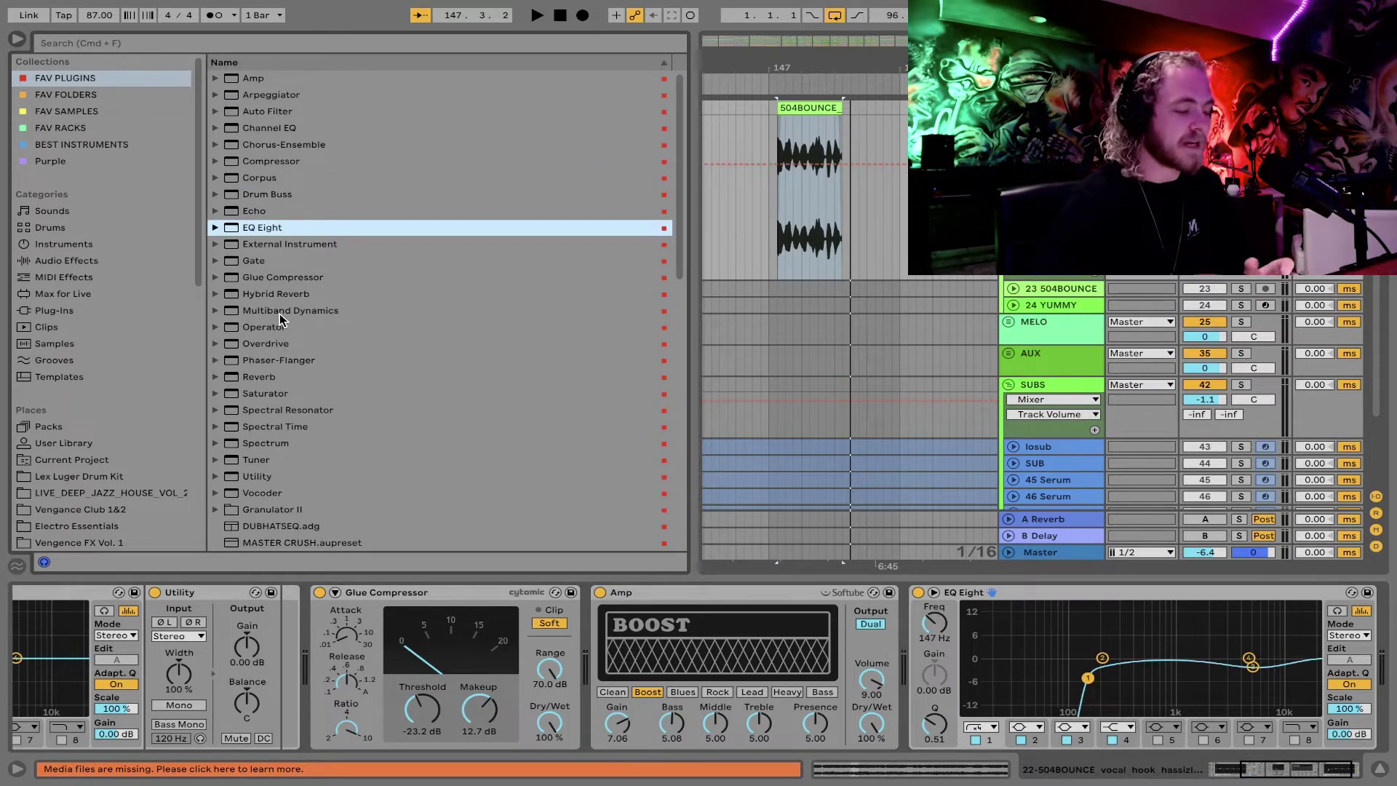
left_click(272, 210)
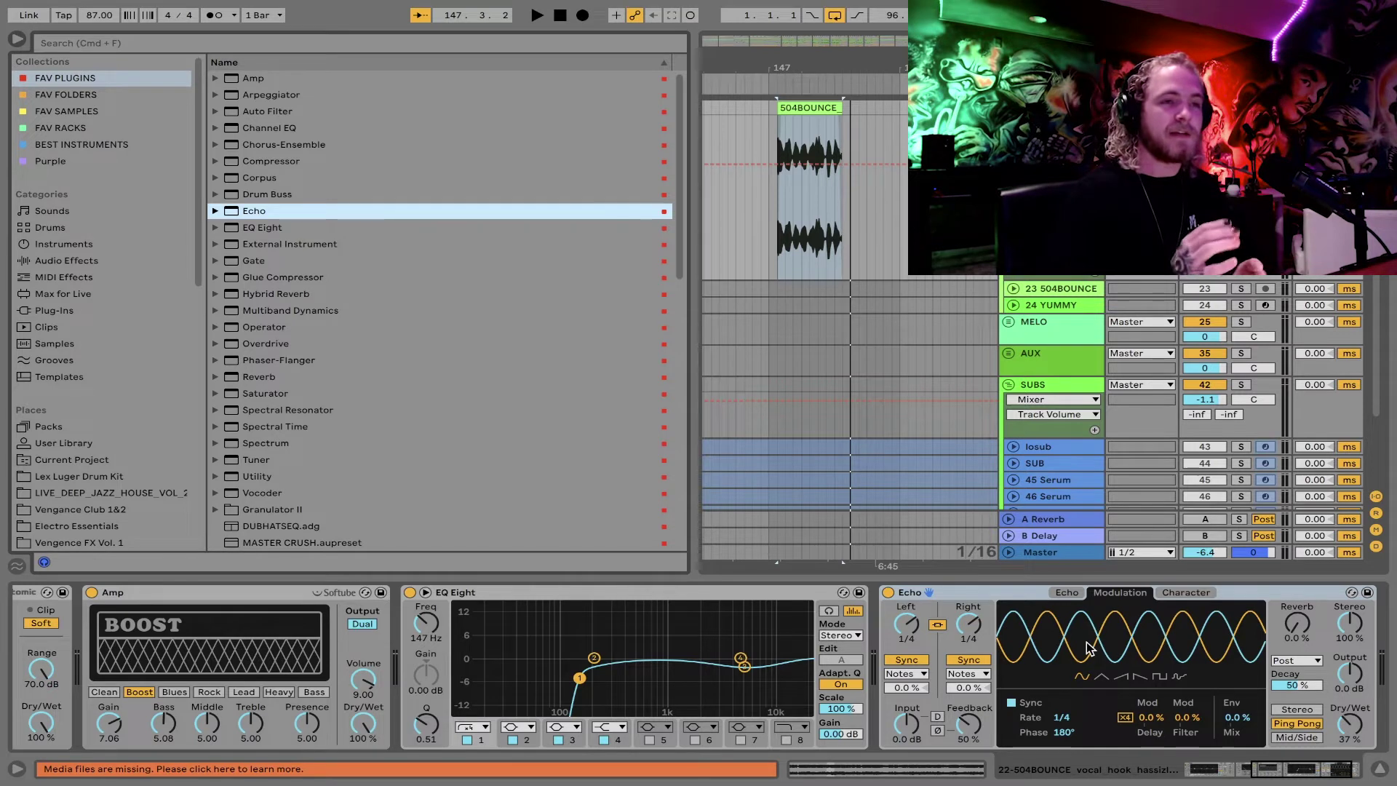
left_click(969, 627)
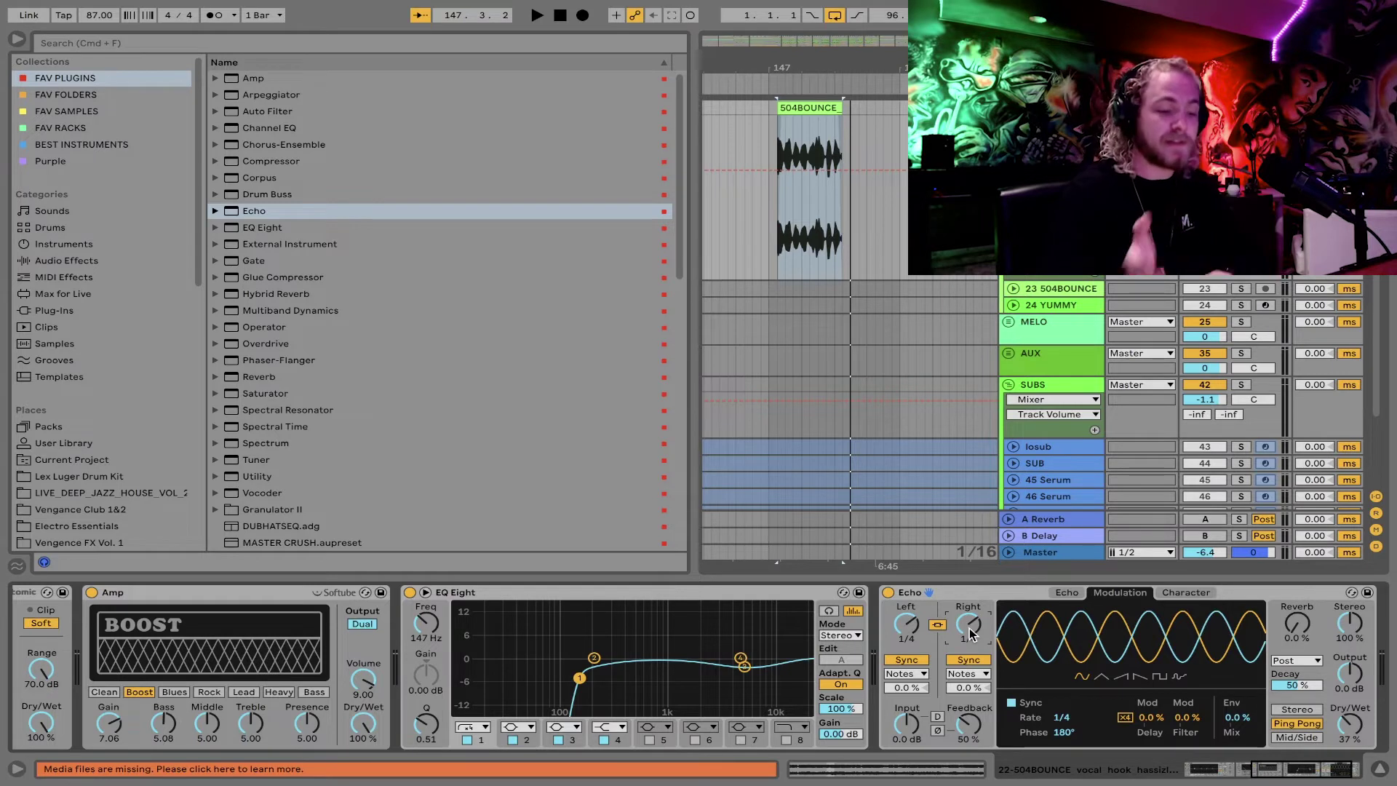
left_click_drag(970, 627, 969, 652)
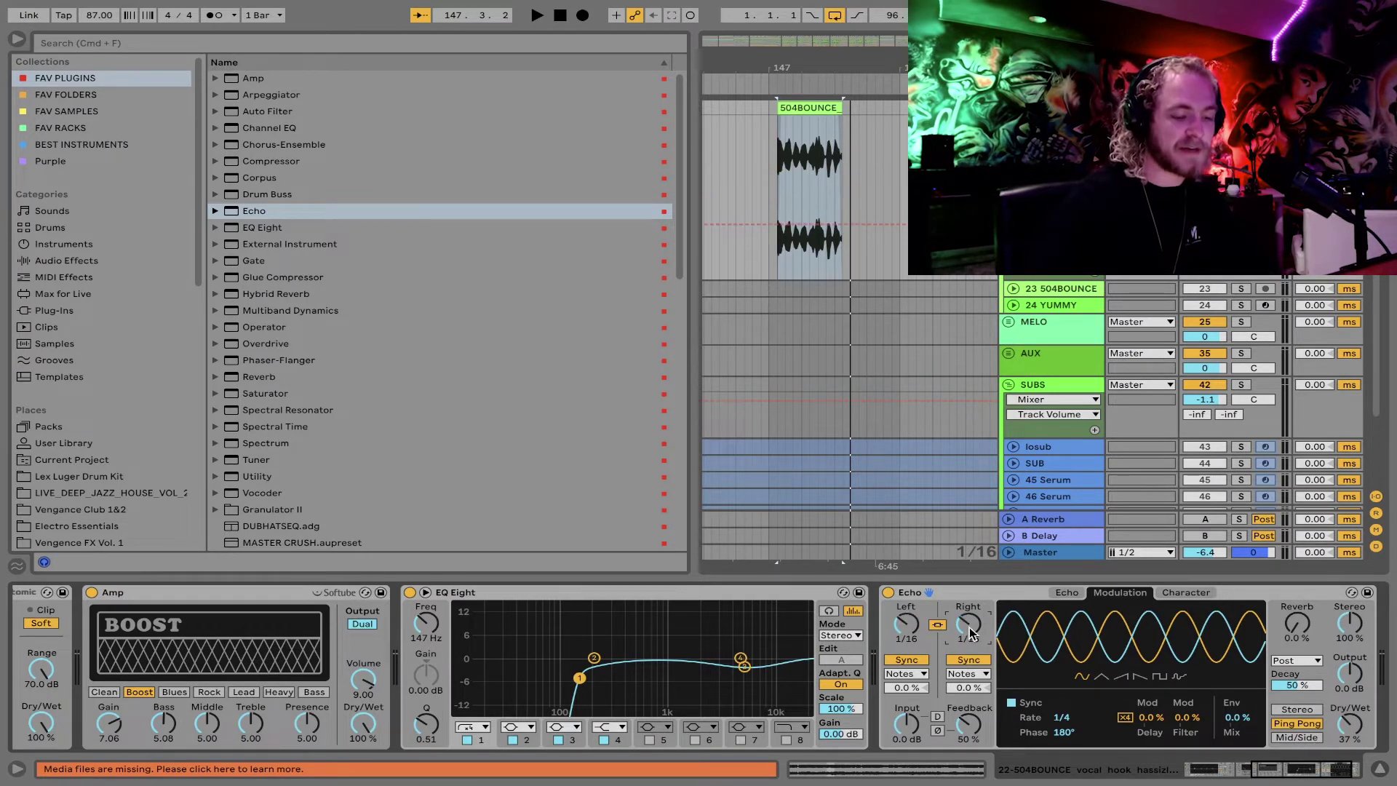
left_click(1301, 711)
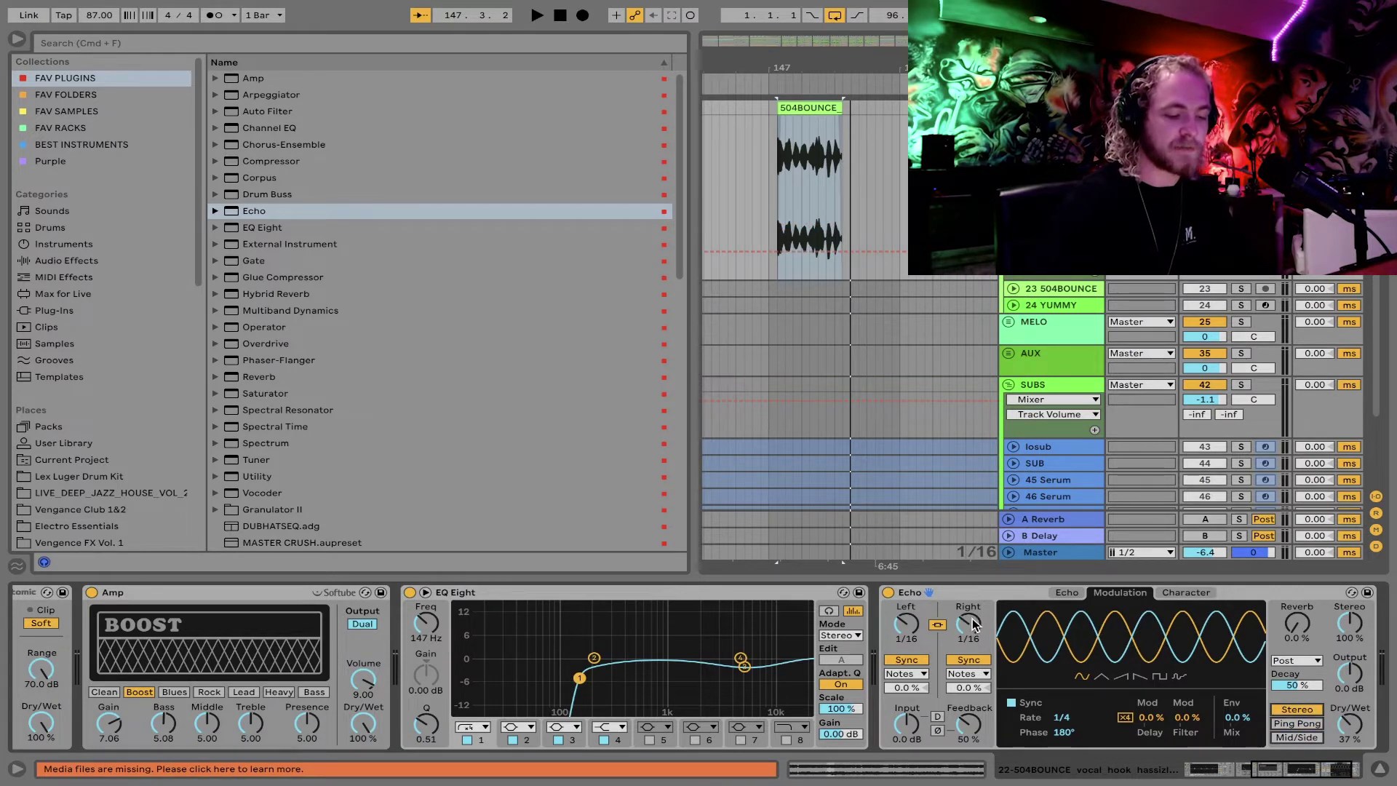
key("space")
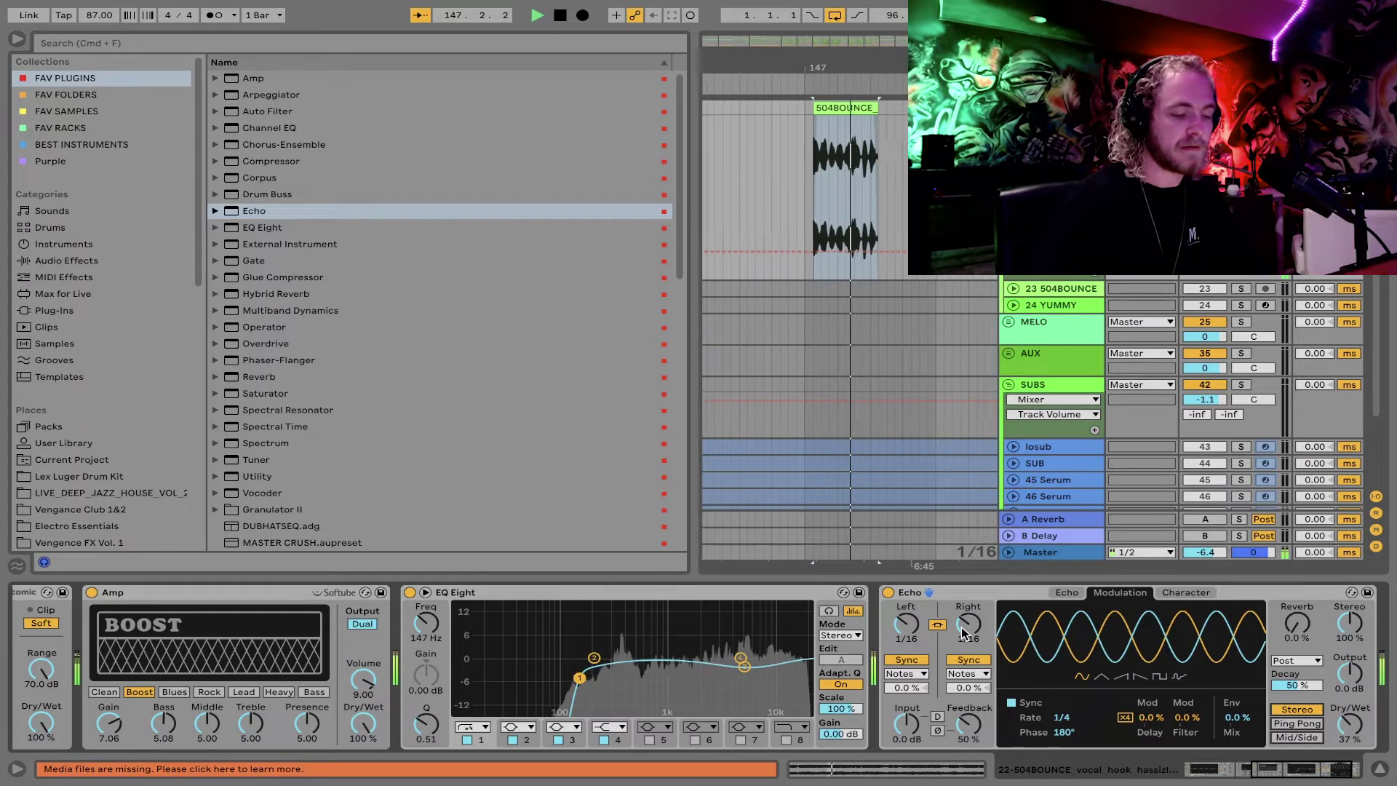
key("space")
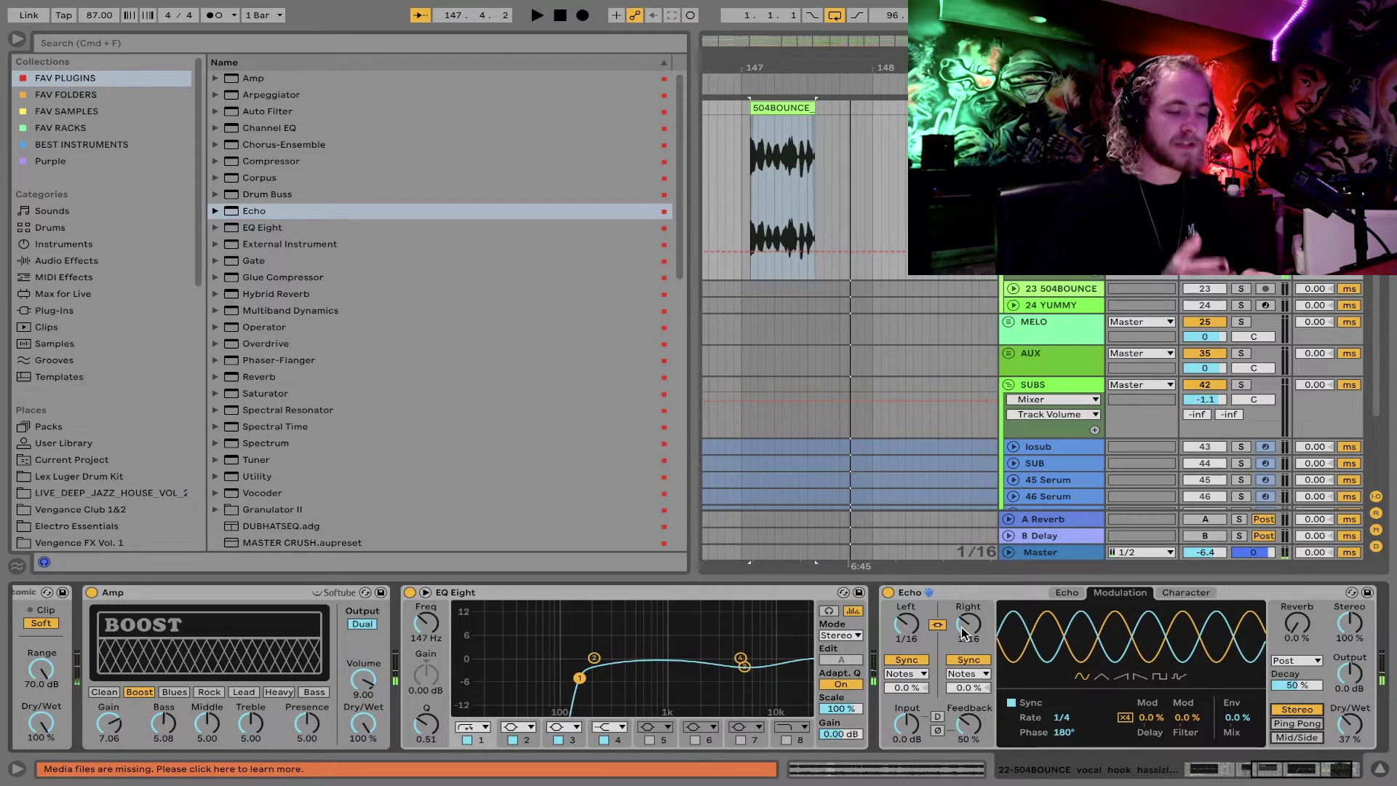
Step: Shorten both of the Echo's delay times to 1/32 and audition the vocal
left_click(962, 627)
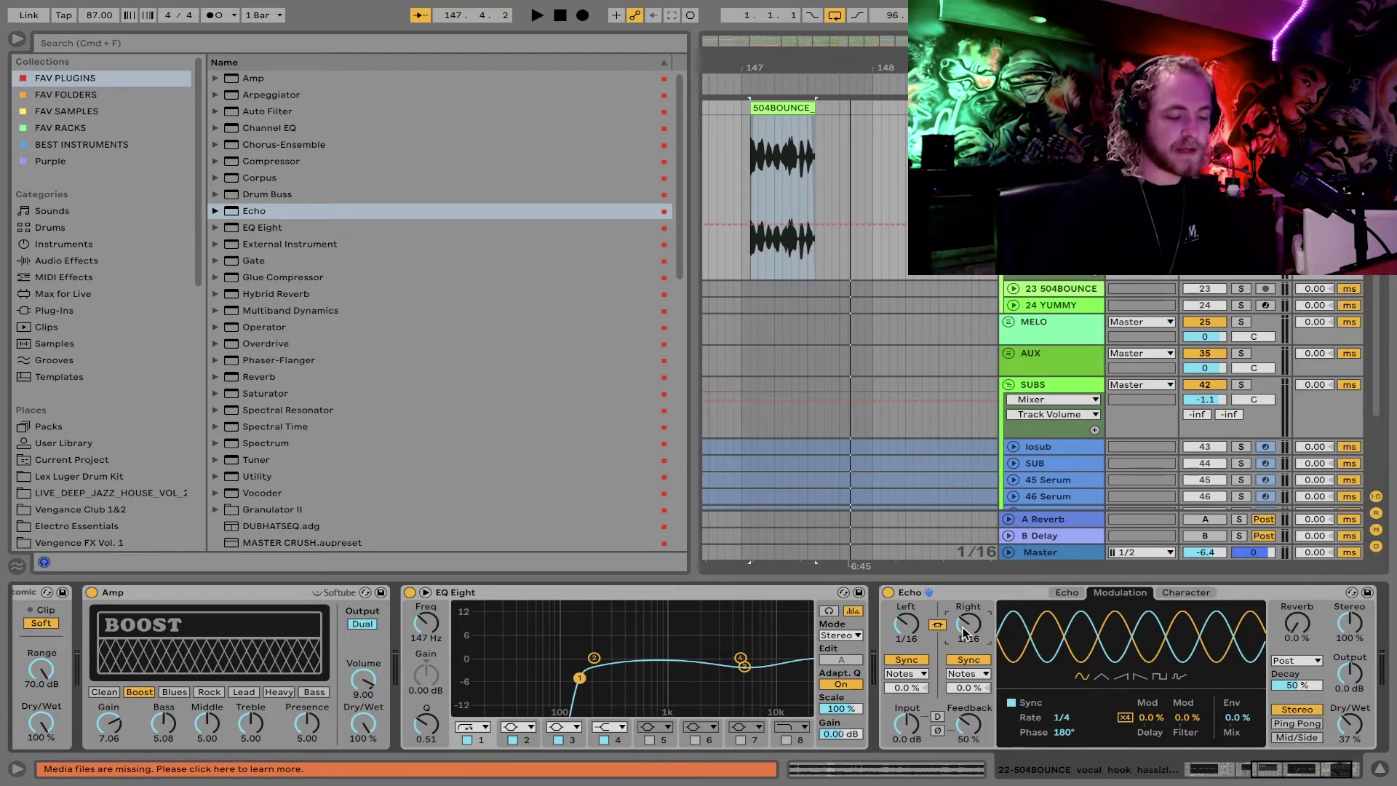
key("space")
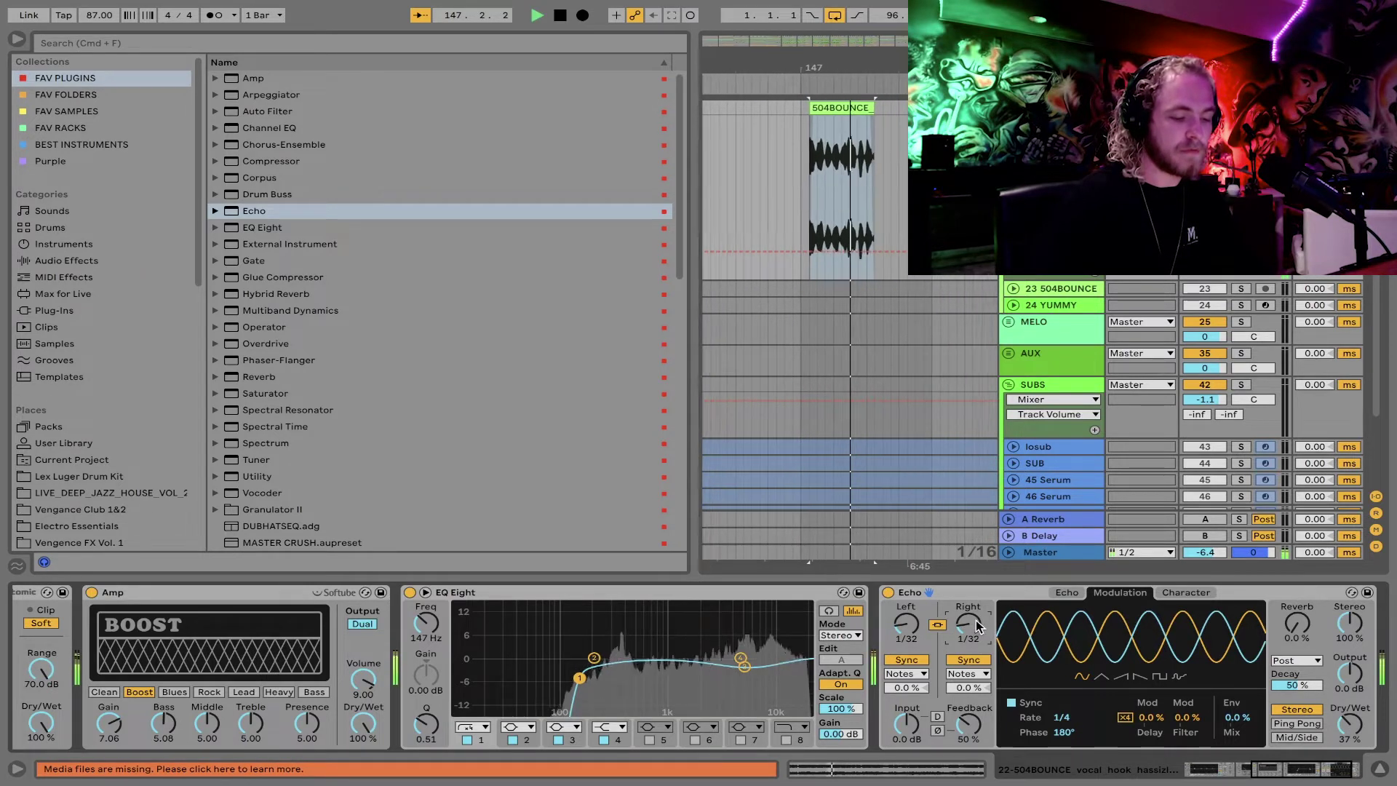
key("space")
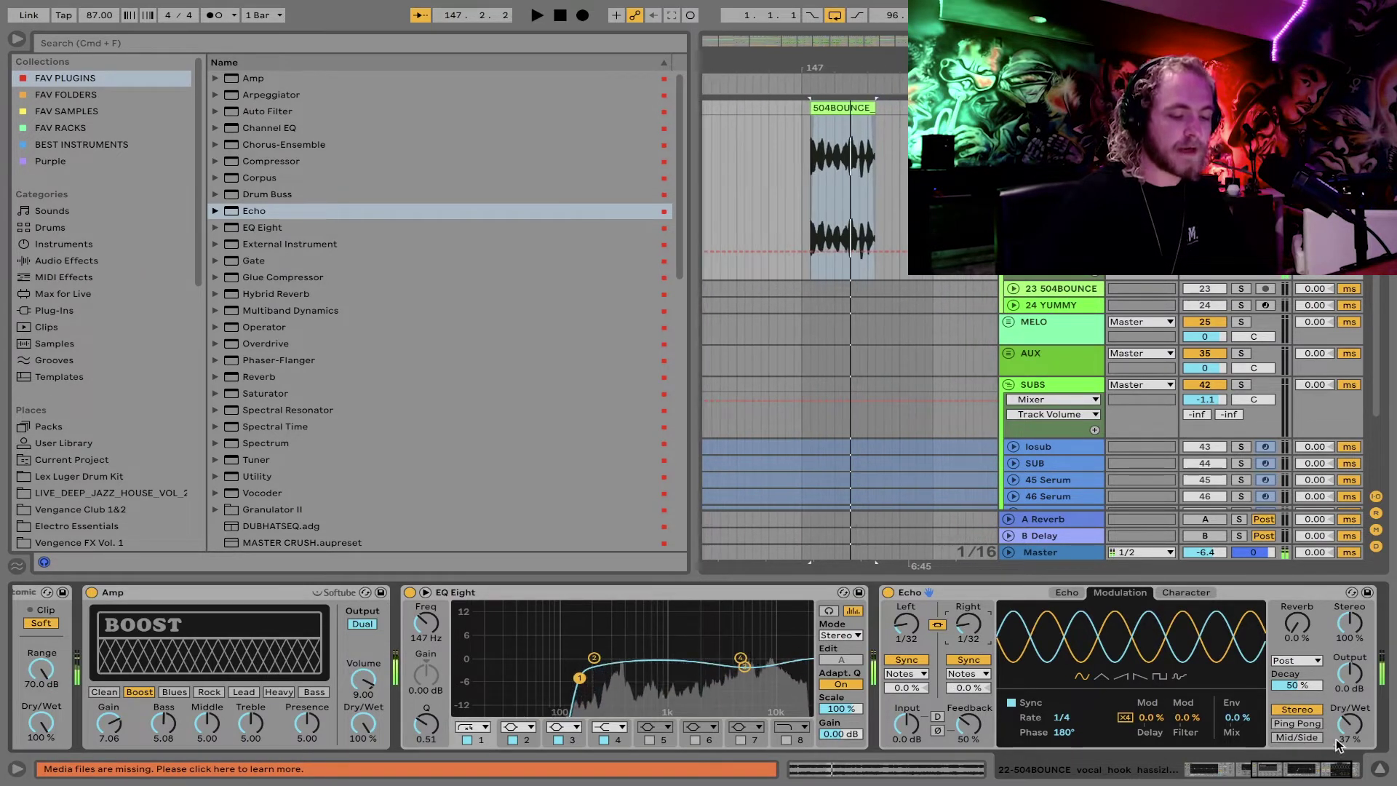
Step: Enable the Echo's ducking with a -21 dB threshold and audition the vocal clip up close
left_click(1185, 592)
left_click(1140, 609)
left_click_drag(1161, 643, 1162, 684)
key("space")
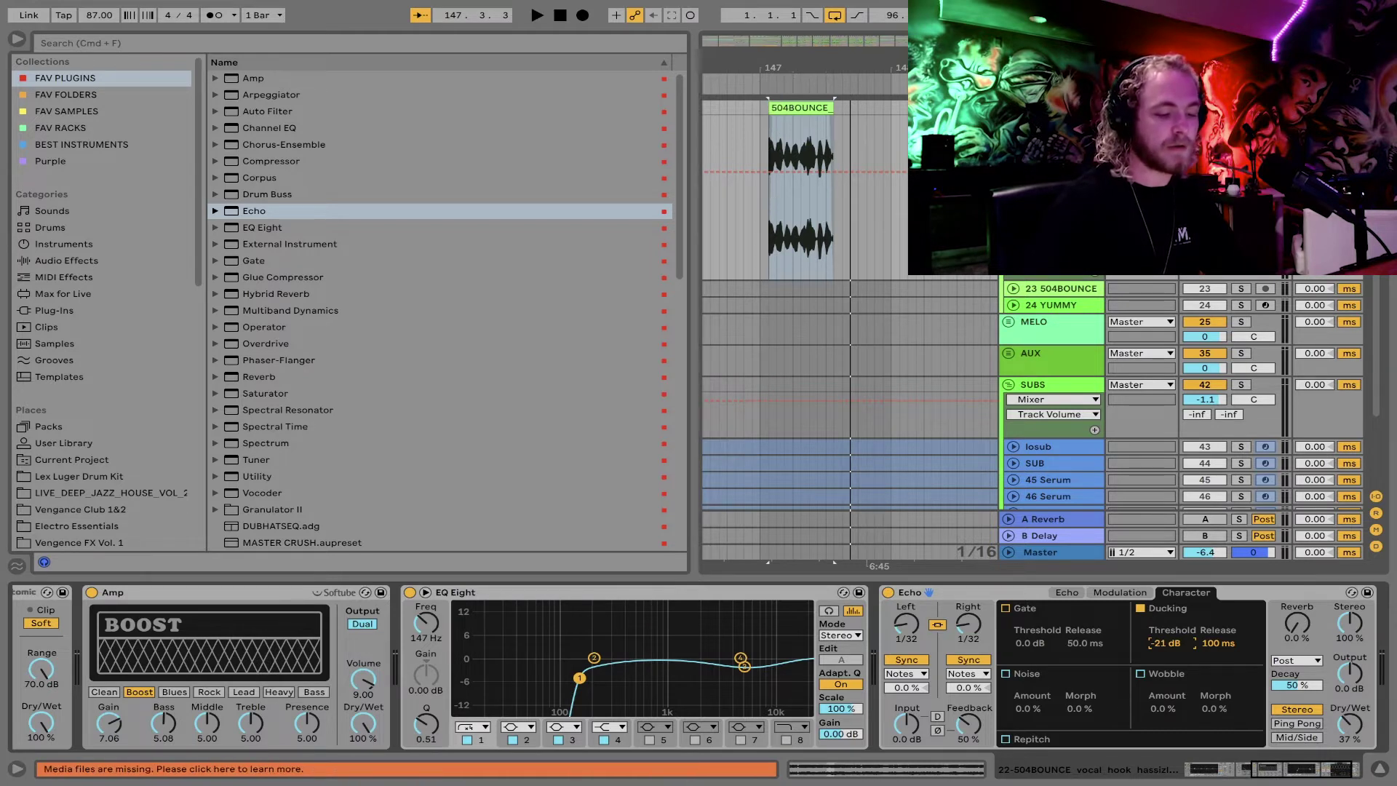
left_click(788, 107)
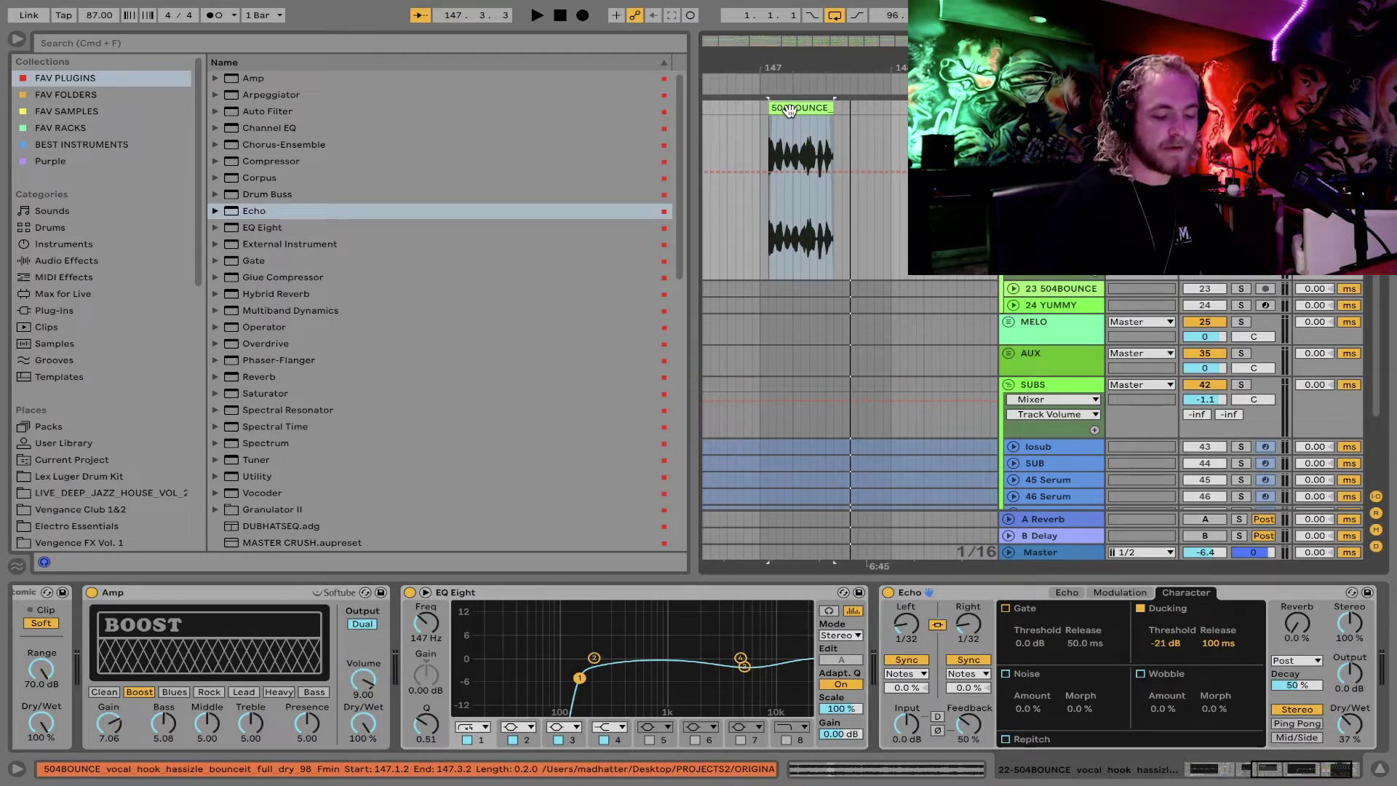
key("z")
key("space")
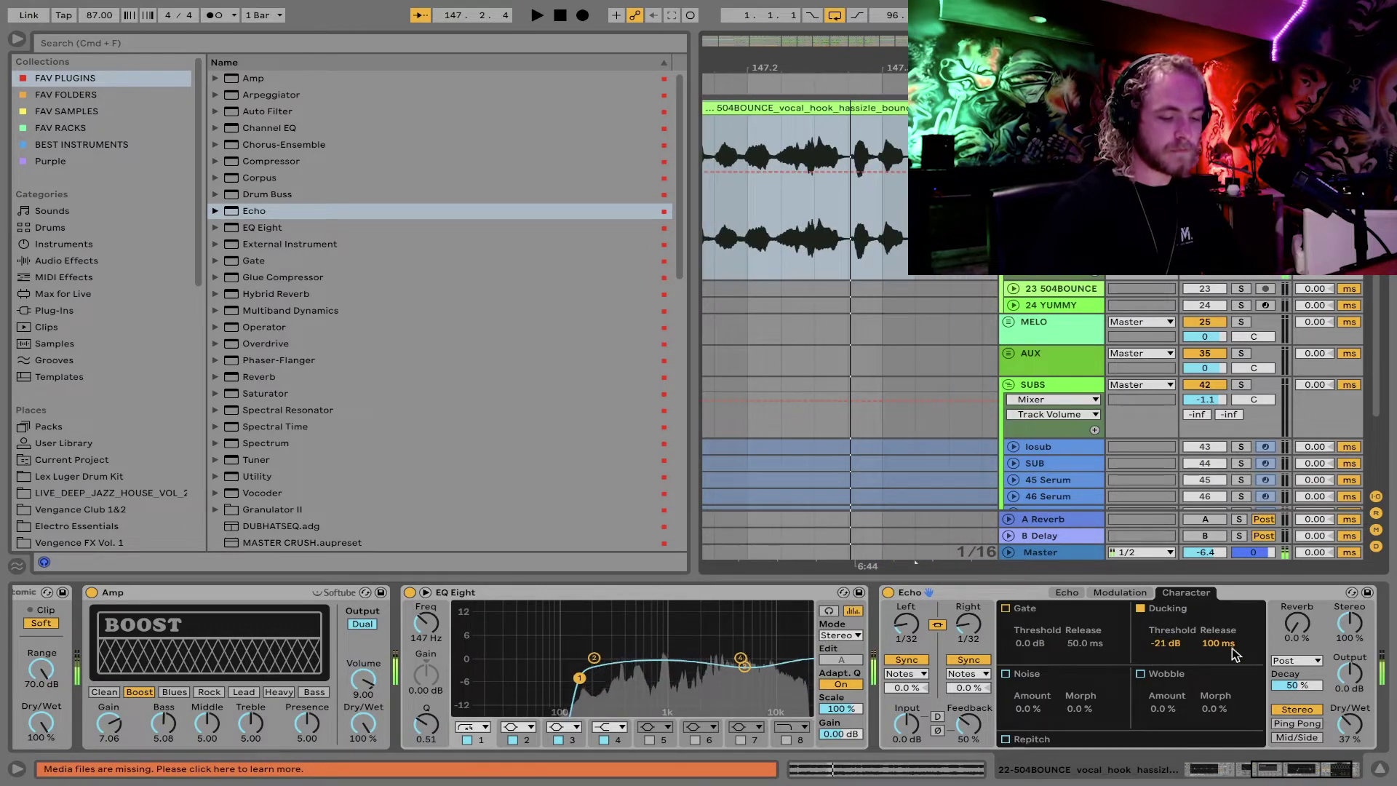
Step: Try the Echo with 100% reverb and a -60 dB ducking threshold, and return the reverb to 0%
left_click_drag(1298, 626, 1299, 582)
key("space")
key("space")
key("space")
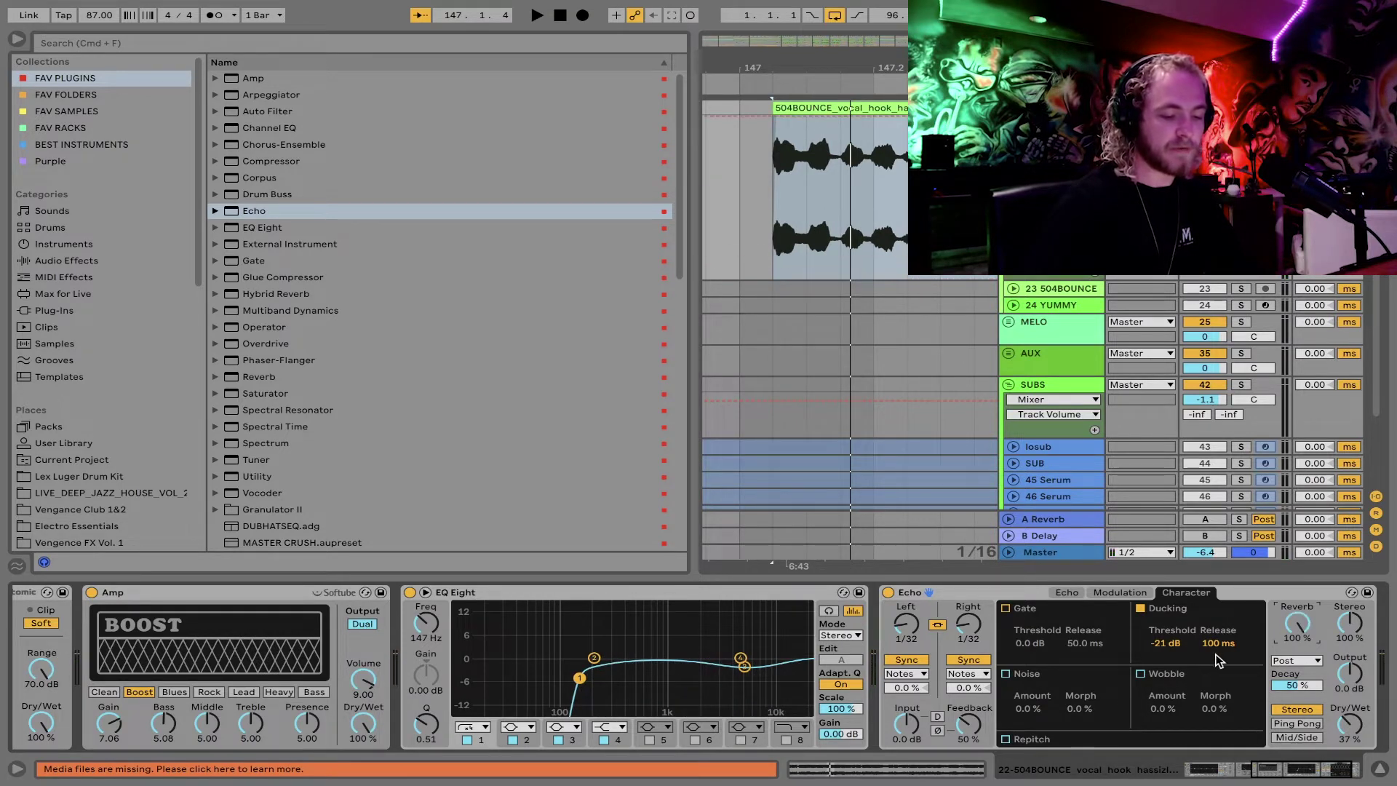
key("space")
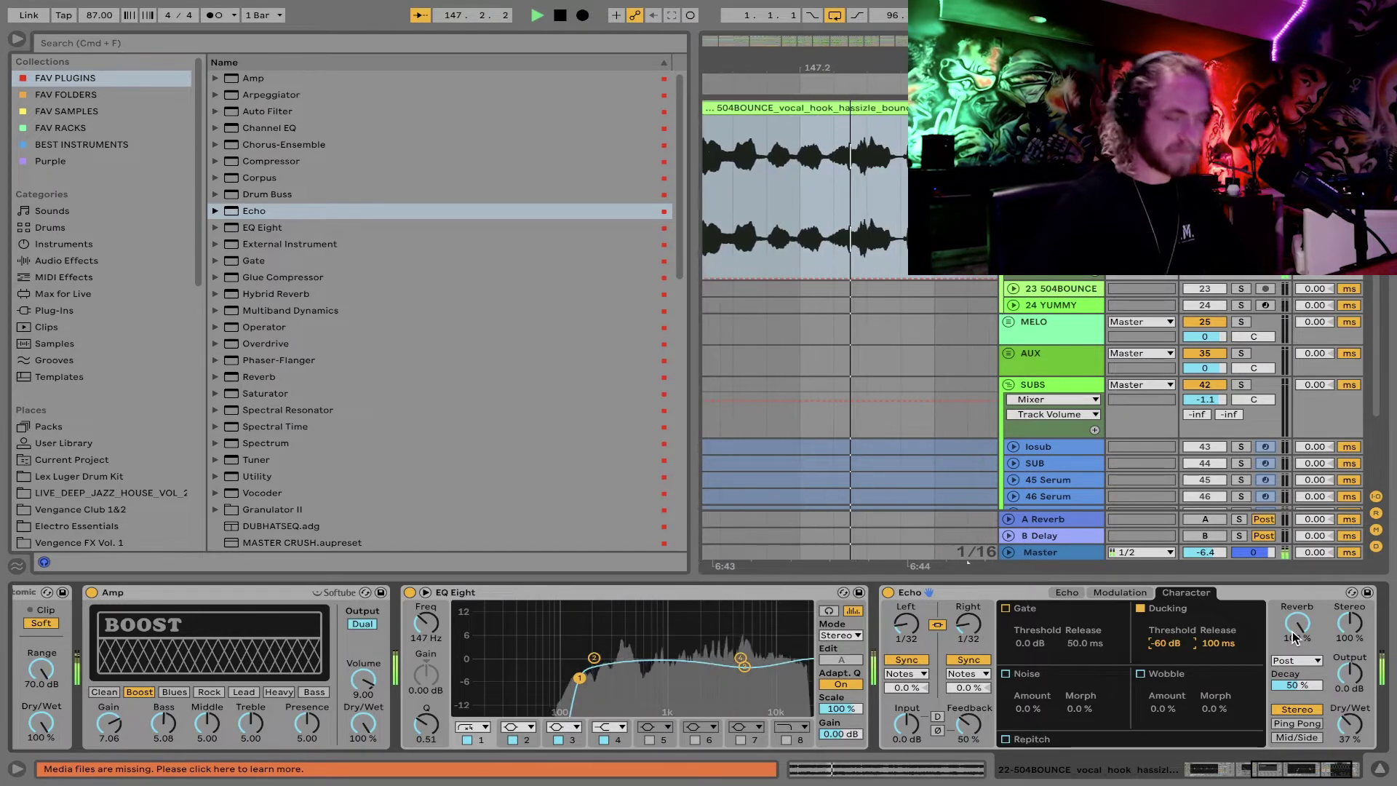
key("space")
double_click(1296, 631)
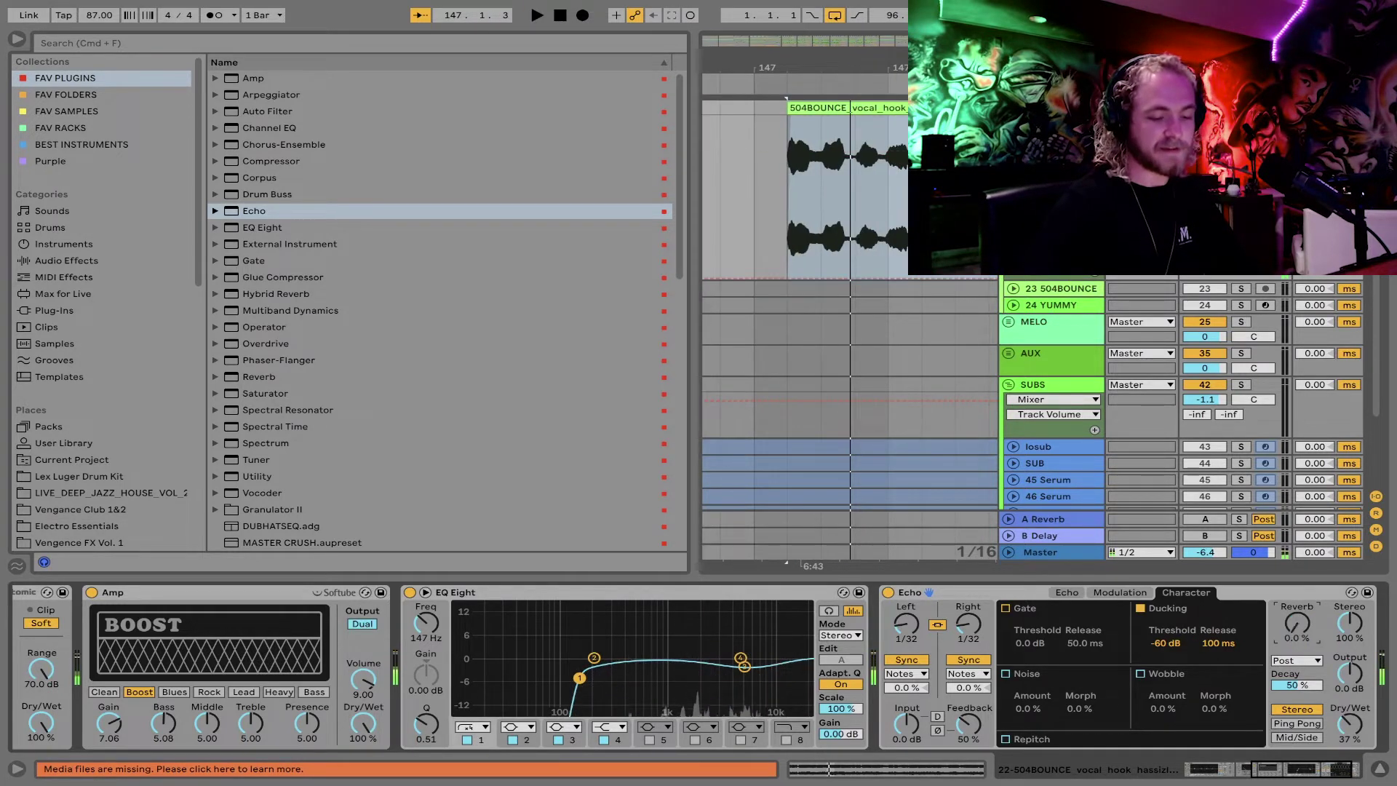
Step: Set the Echo's ducking threshold to -27 dB while auditioning the vocal
double_click(1167, 643)
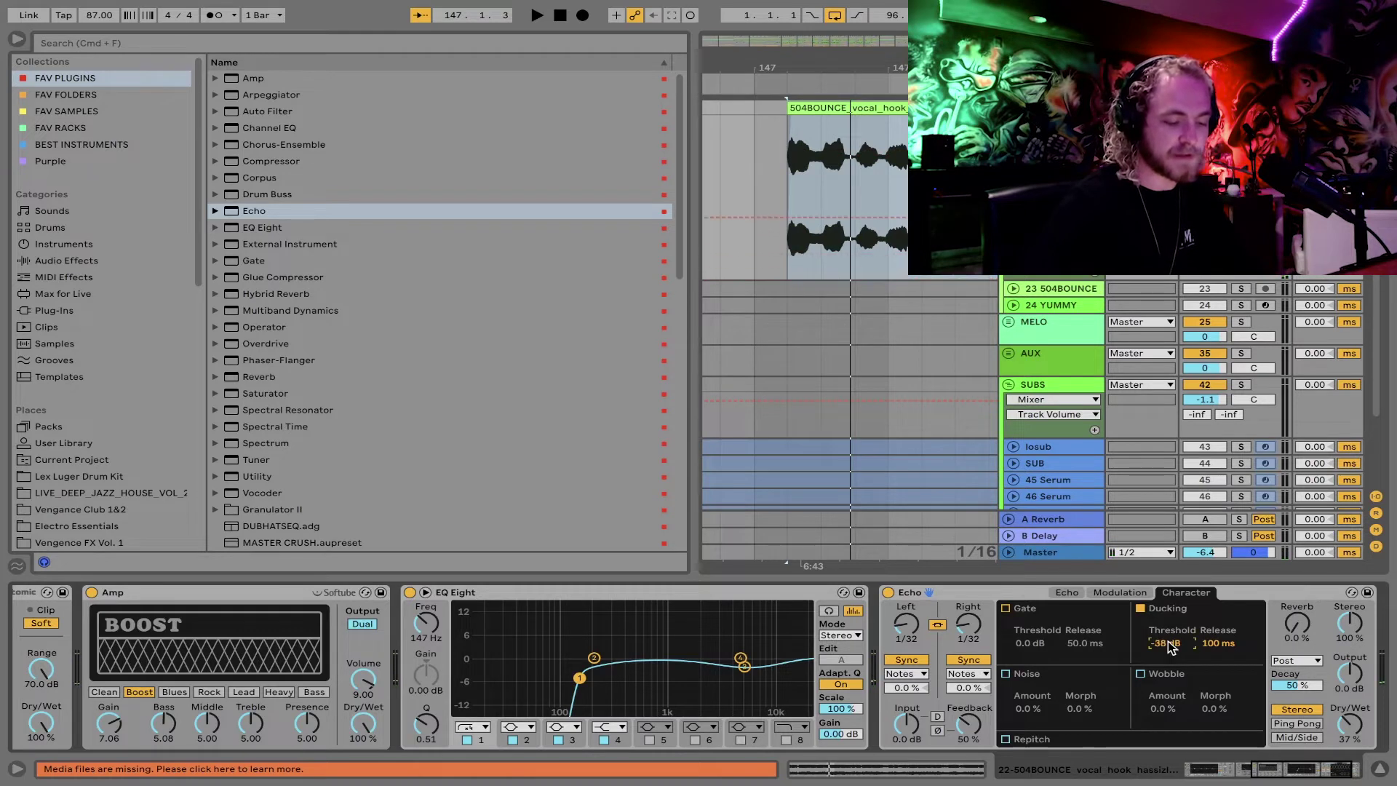
key("space")
left_click_drag(1168, 641, 1168, 700)
key("space")
key("space")
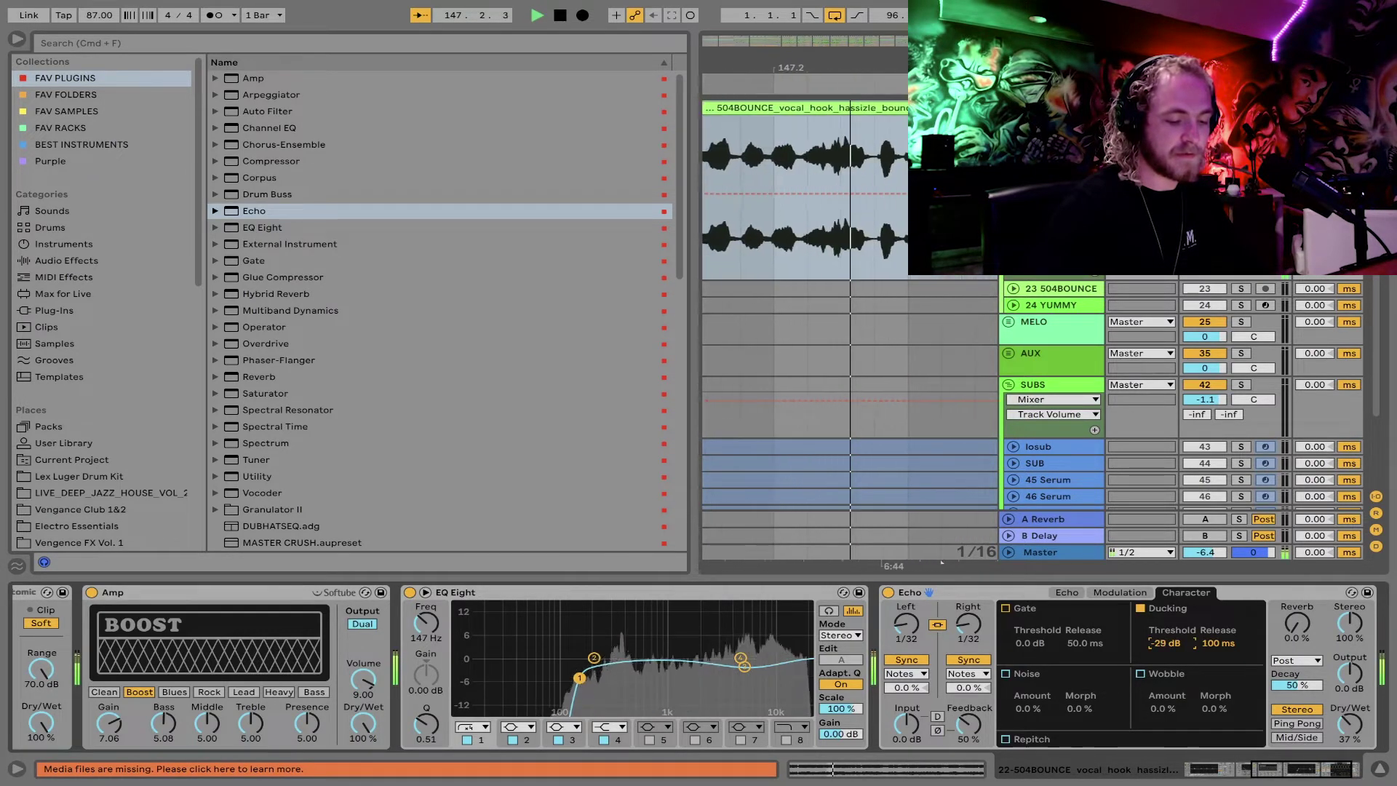
key("space")
key("space")
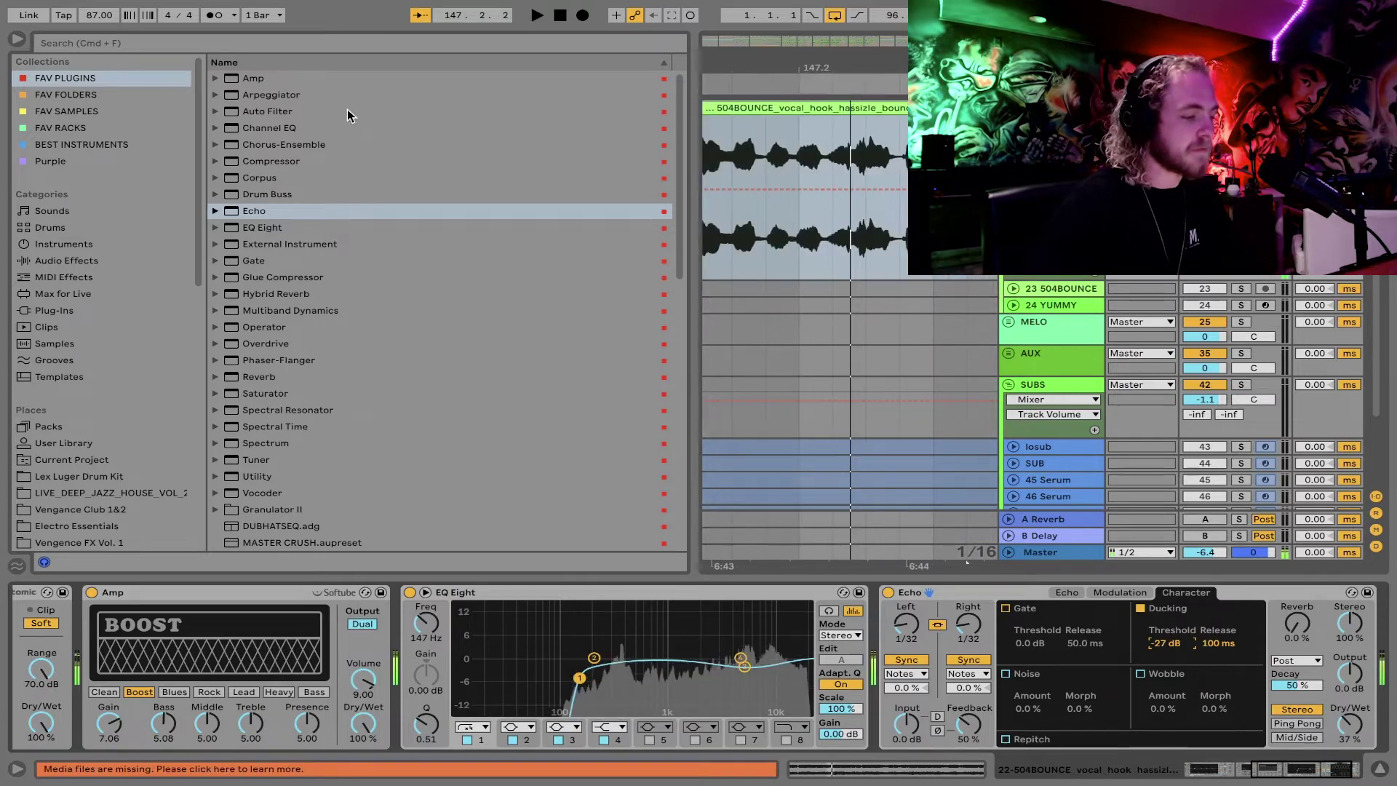
key("space")
Step: Hide the browser and play the arrangement from 147.1.1, just before the vocal clip
left_click(16, 39)
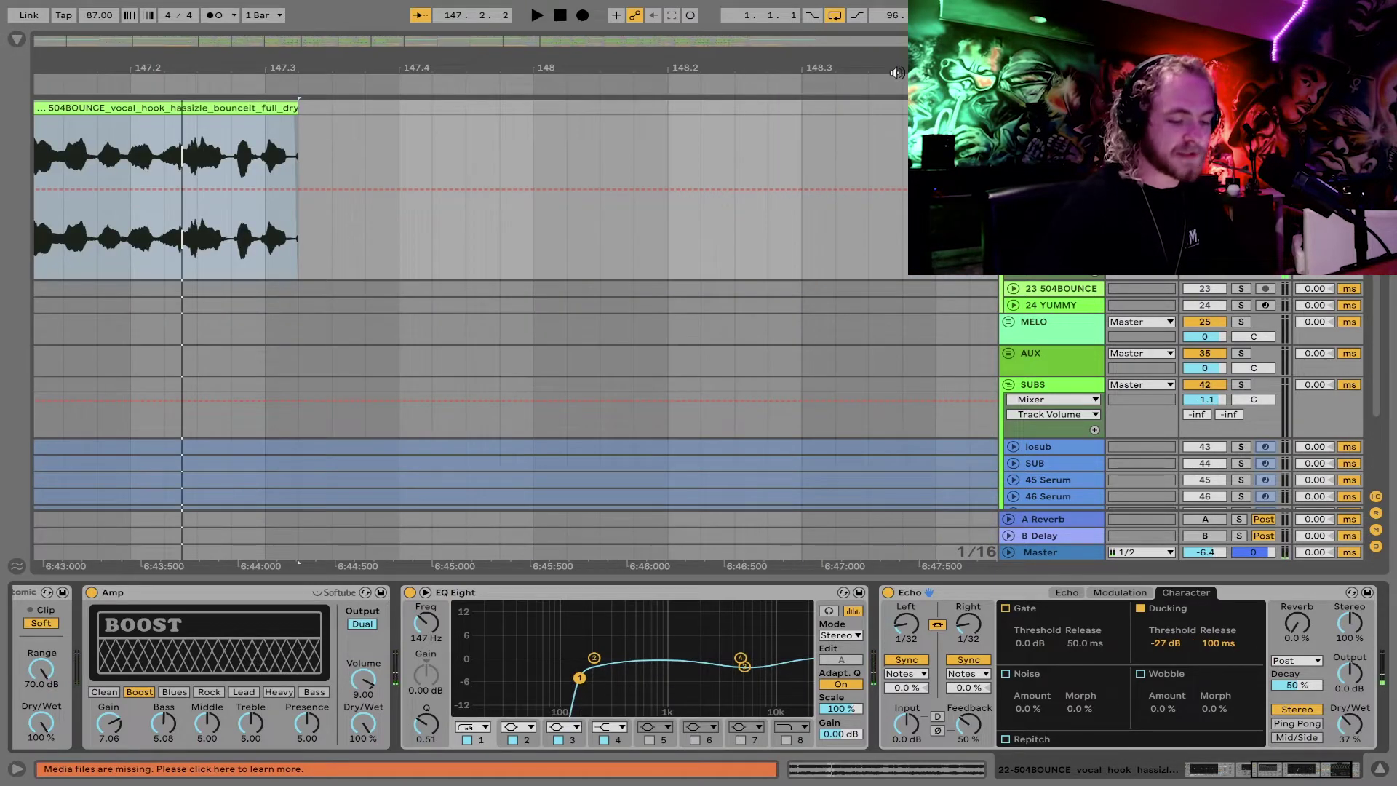
scroll(258, 152, "left", 10)
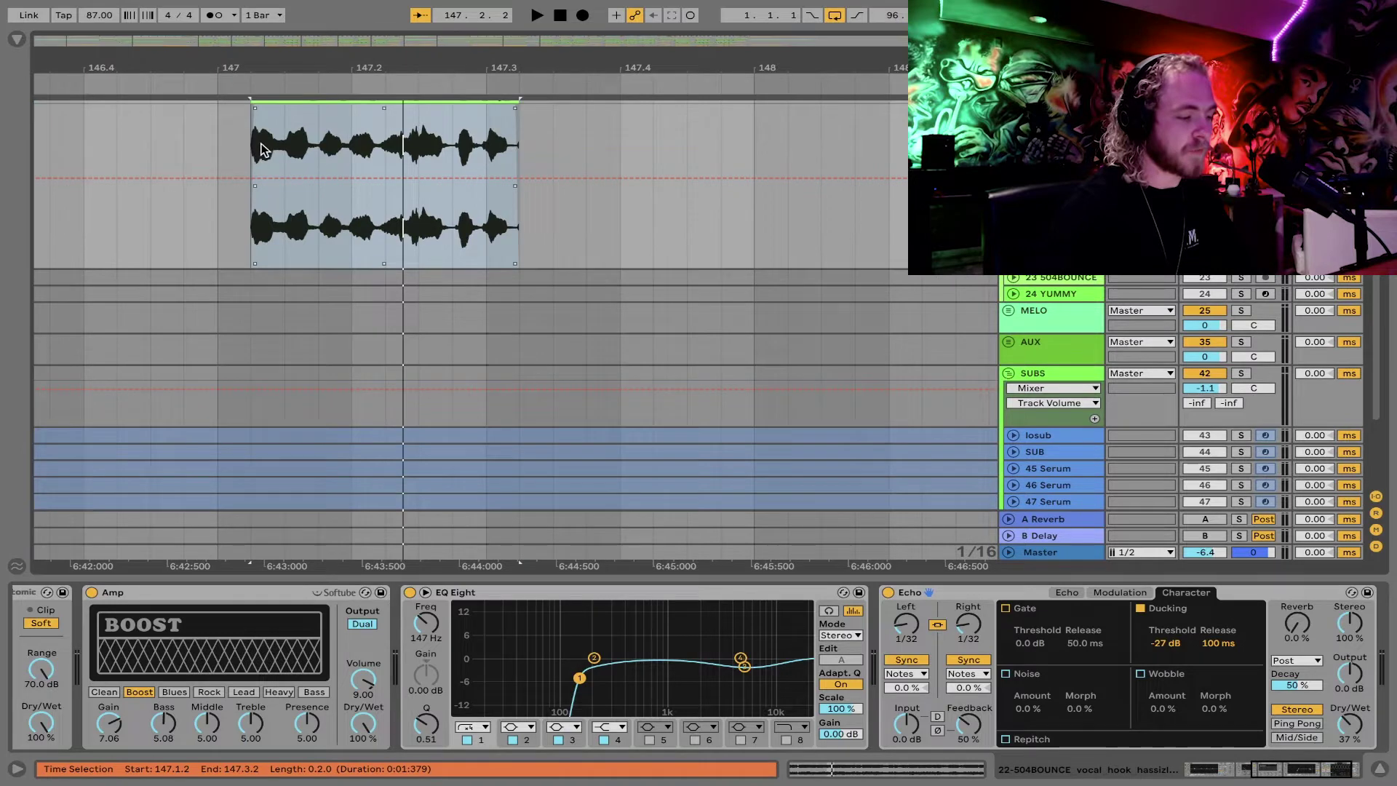
left_click(262, 150)
scroll(262, 150, "down", 3)
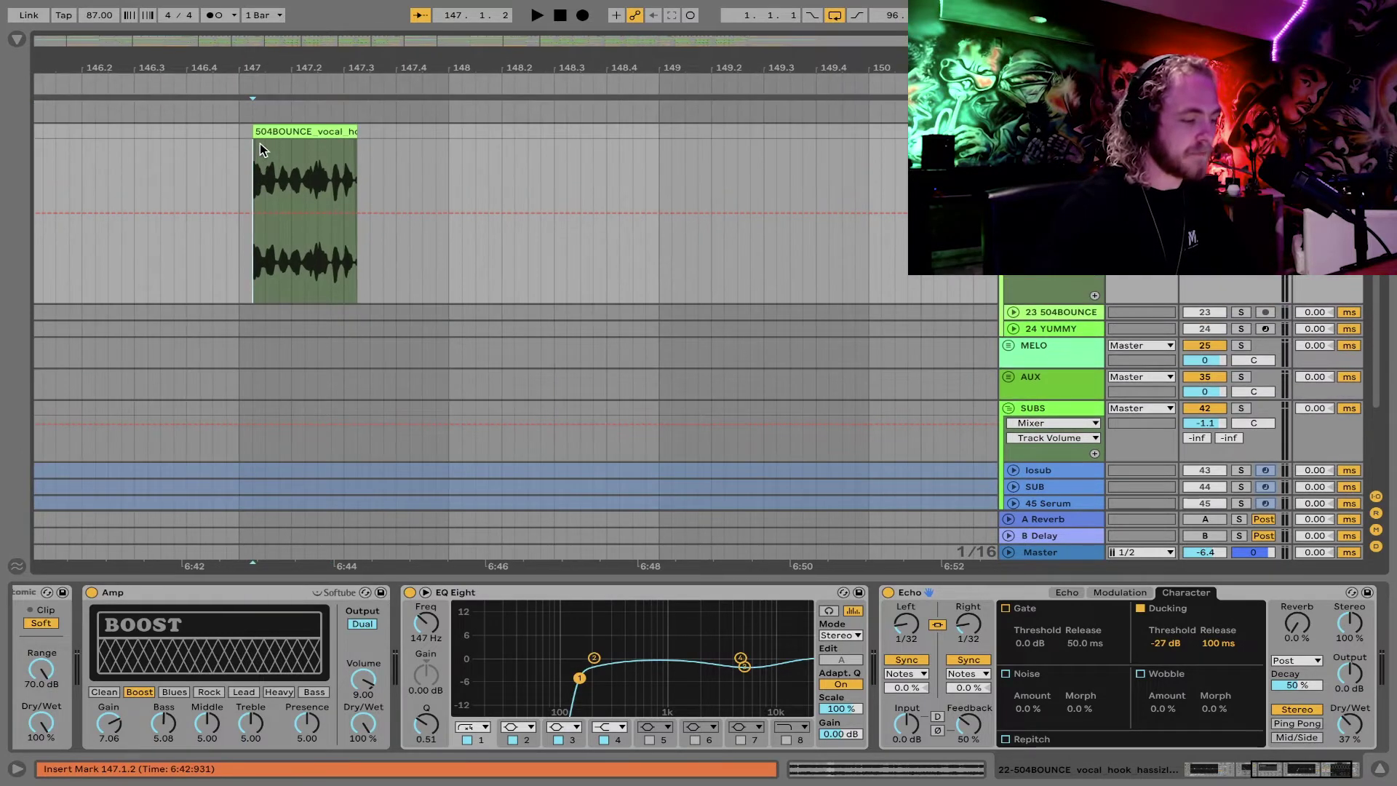
left_click(262, 149)
key("space")
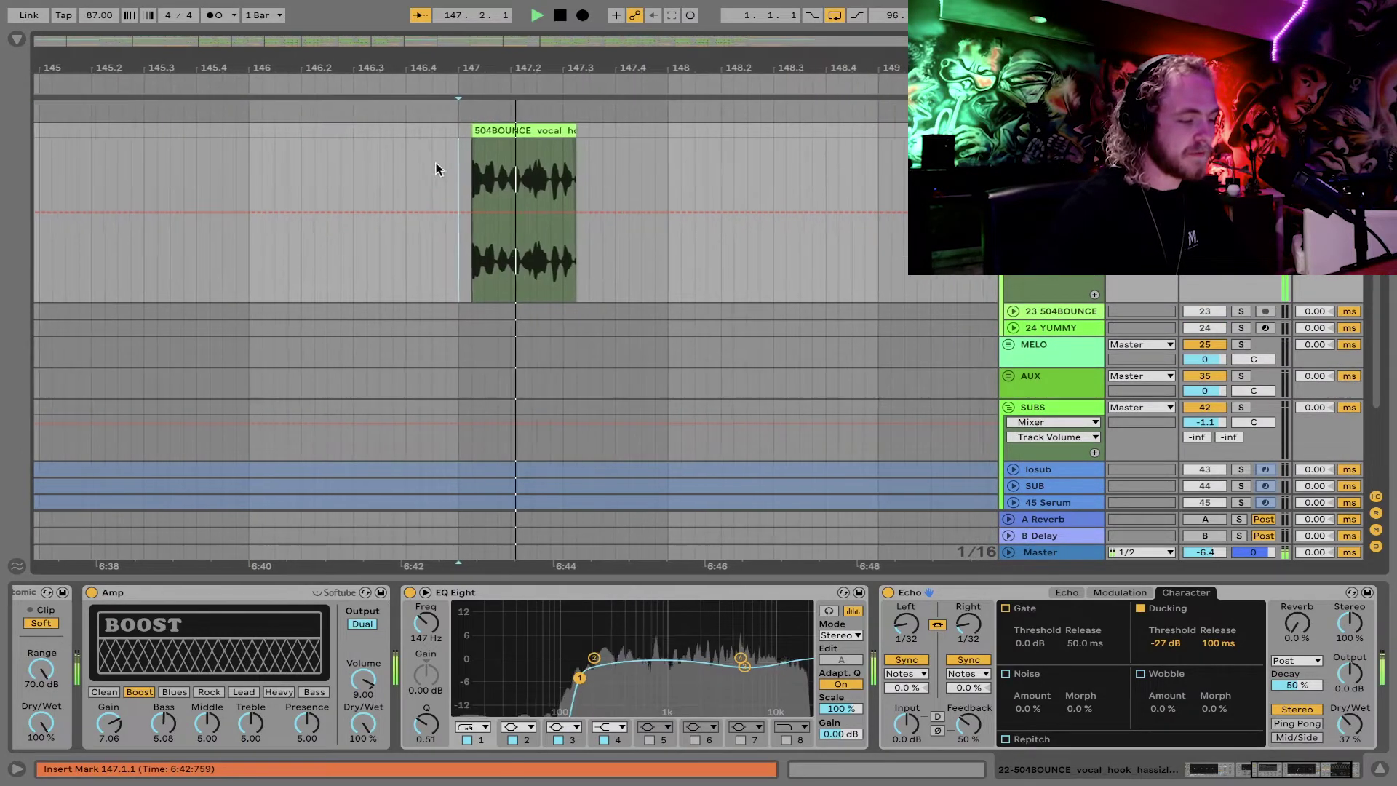
Step: Duplicate the last 0.1.1 of the vocal clip directly after it at 147.3.2 and audition both clips together
left_click(468, 172)
left_click_drag(467, 171, 529, 139)
key("space")
key("ctrl+d")
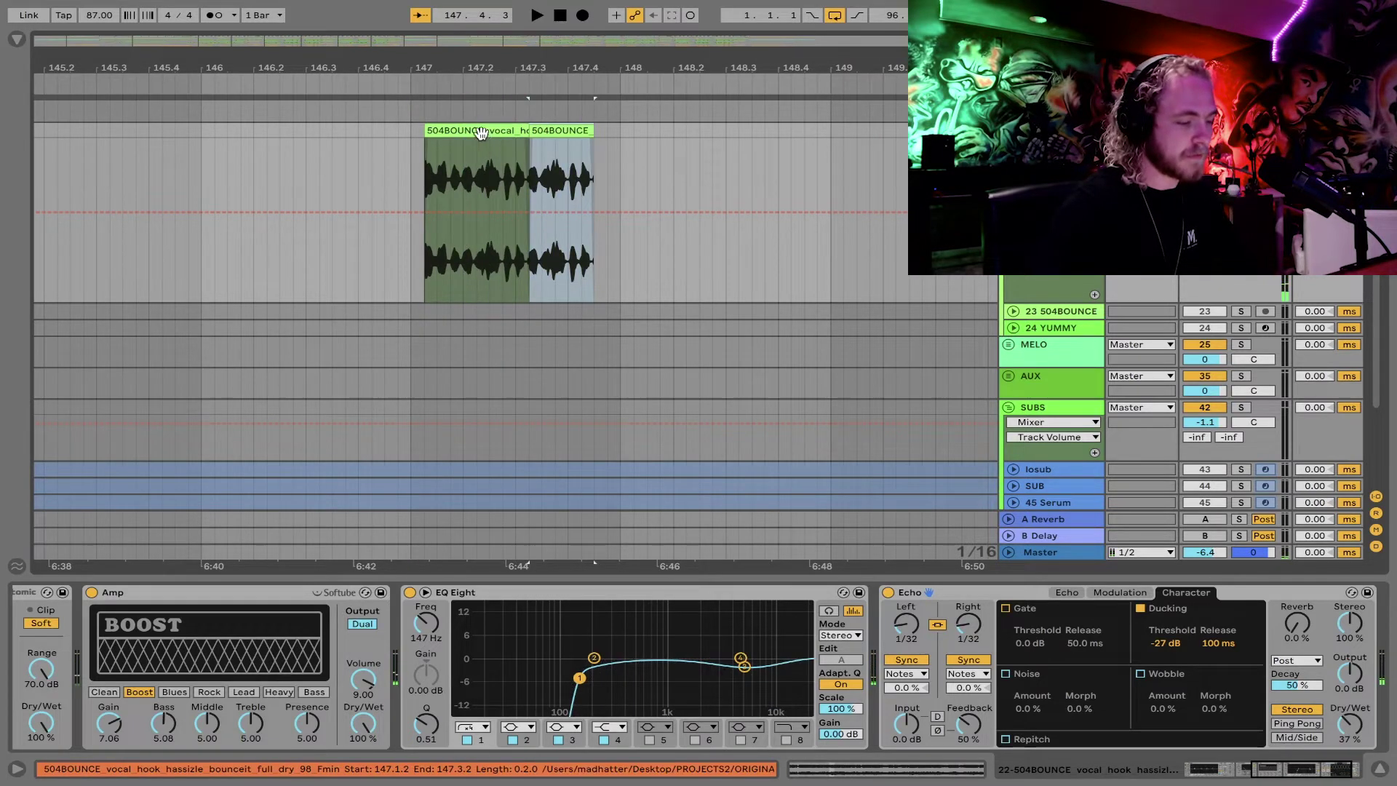
left_click(473, 131)
key("space")
key("space")
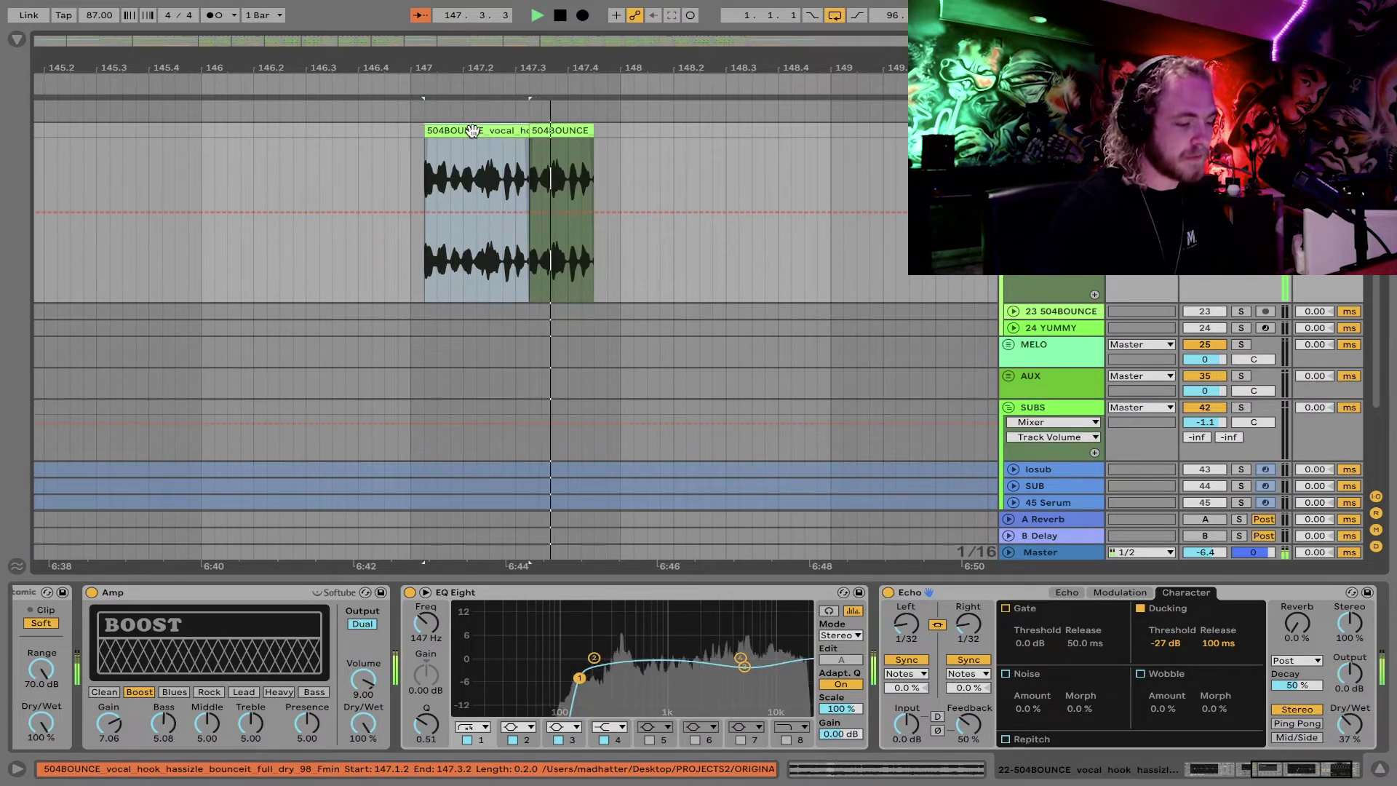
Step: Extend the duplicated vocal clip's end to 148.1.1 and audition the phrase from the first clip
left_click(557, 132)
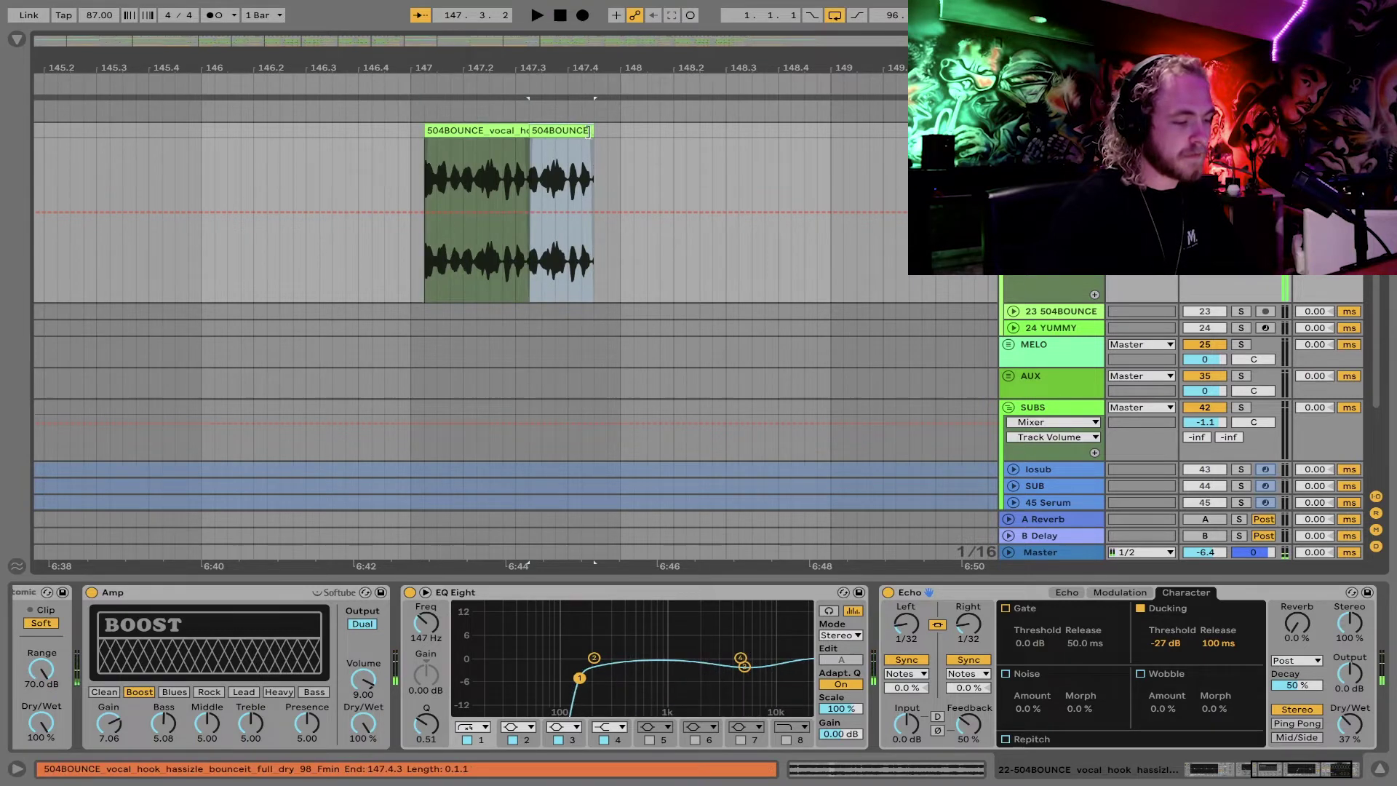
left_click_drag(591, 131, 659, 131)
left_click(573, 167)
key("space")
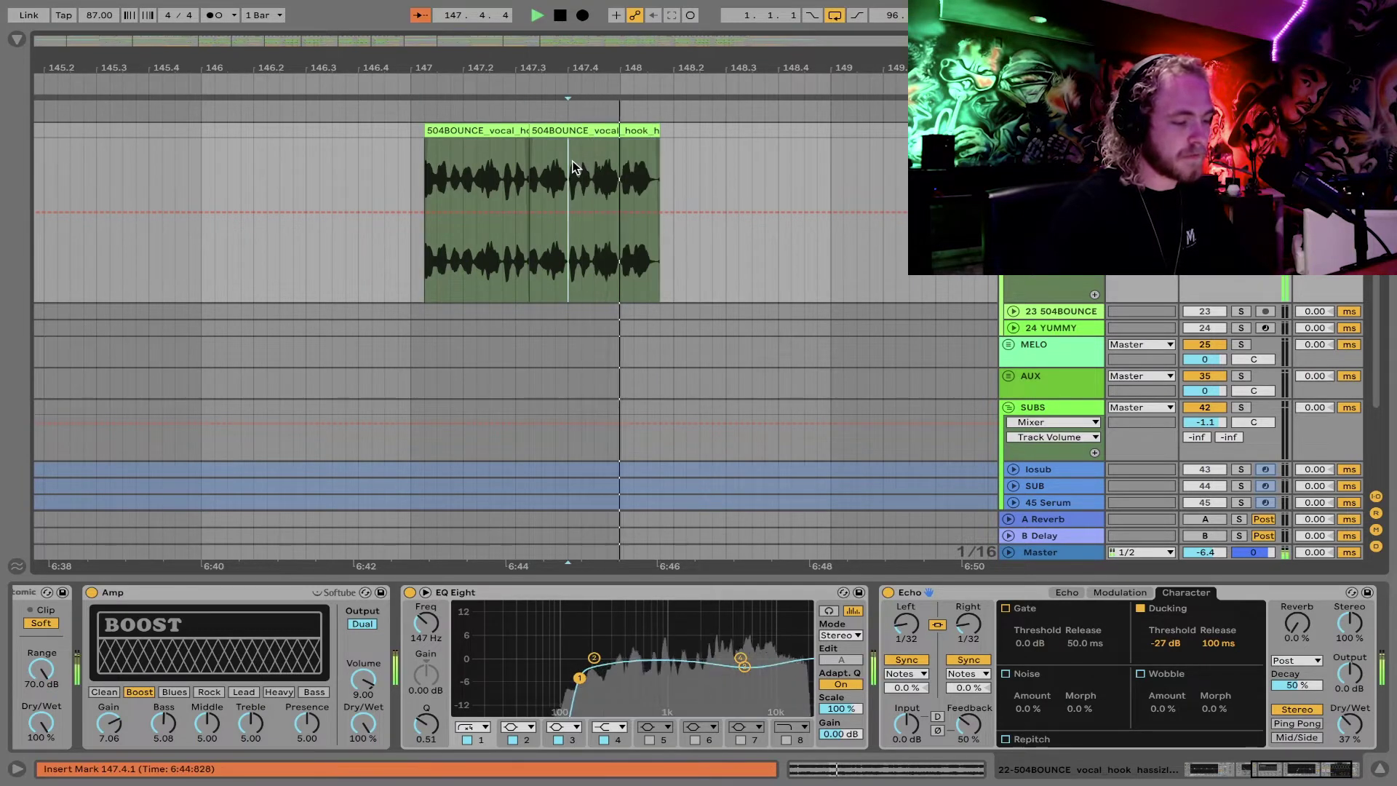
left_click_drag(653, 130, 618, 130)
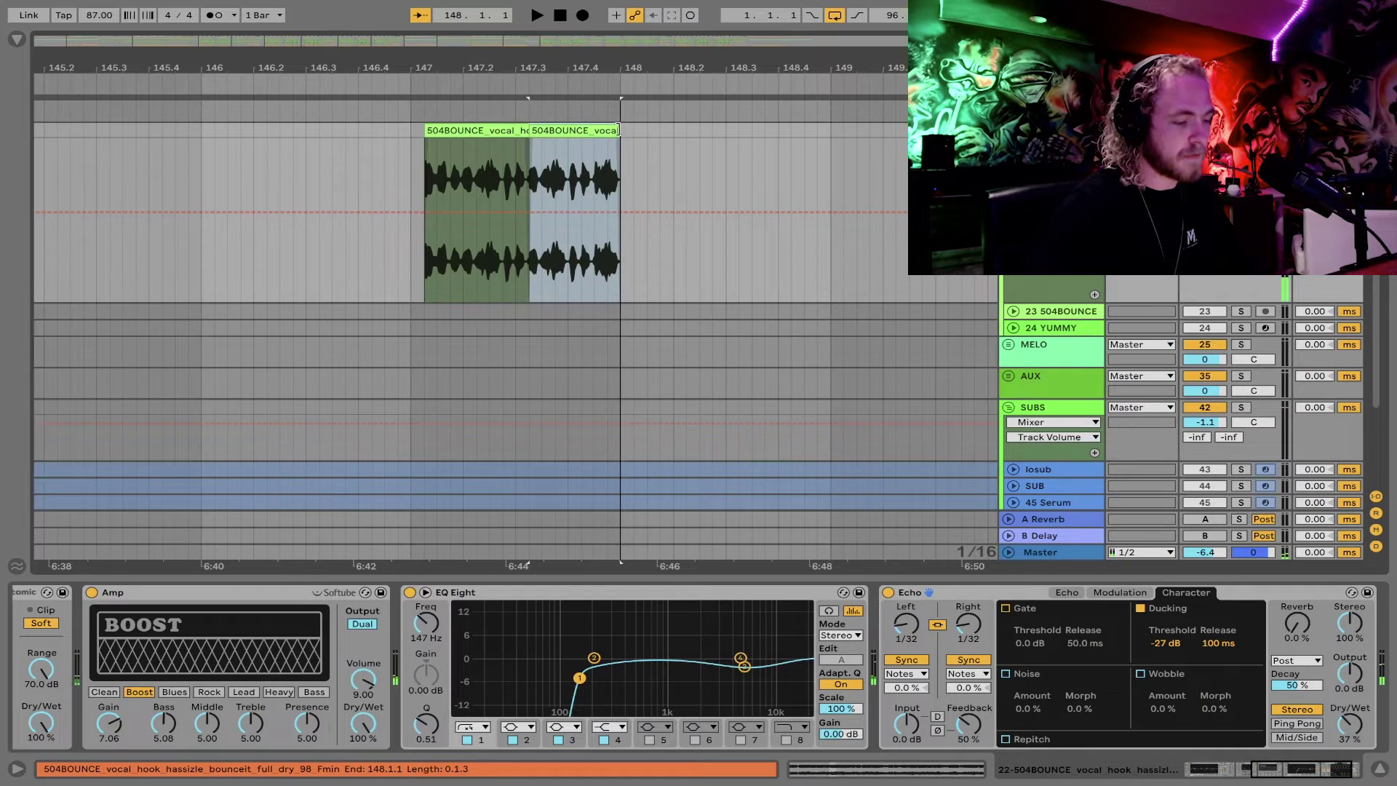
left_click(482, 131)
key("space")
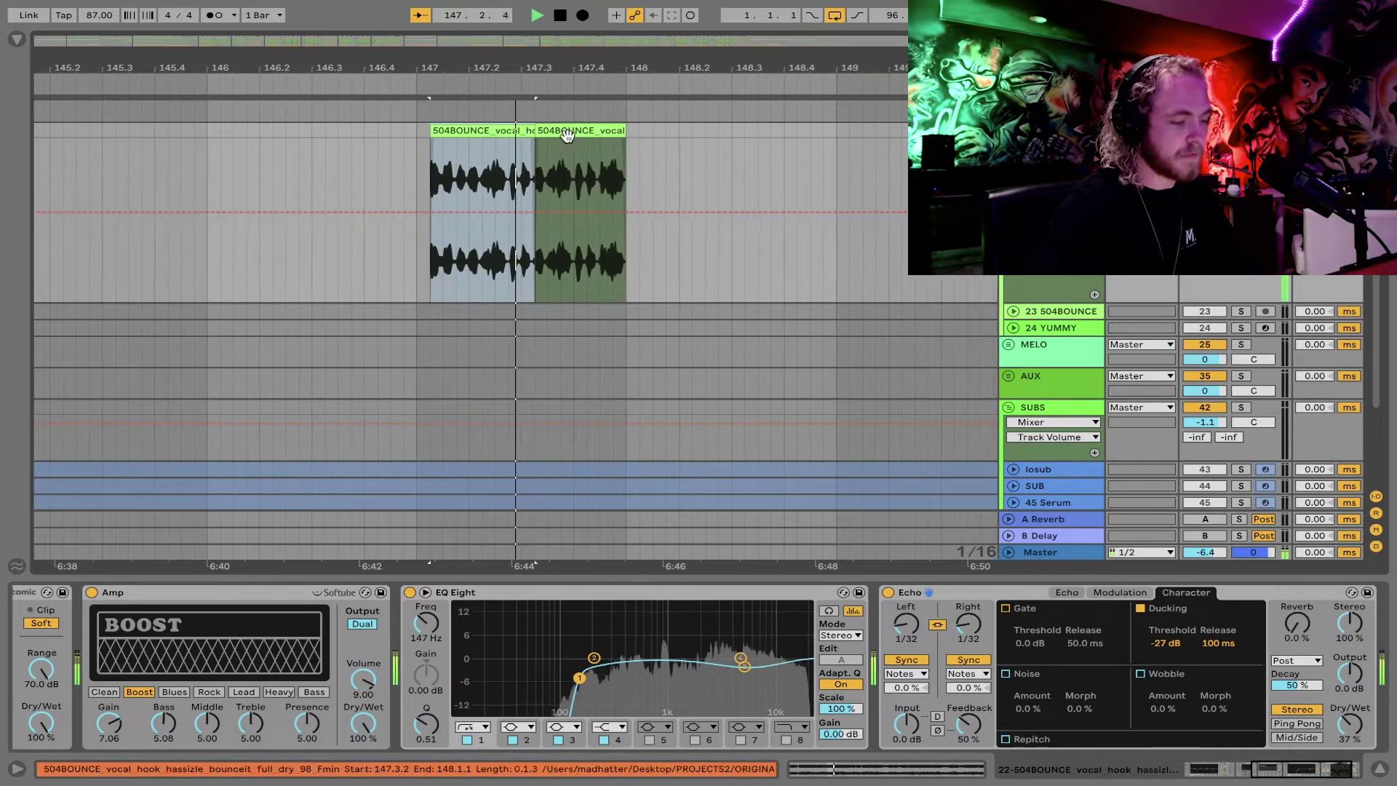
Step: Audition the two vocal clips from 147.1.4
key("space")
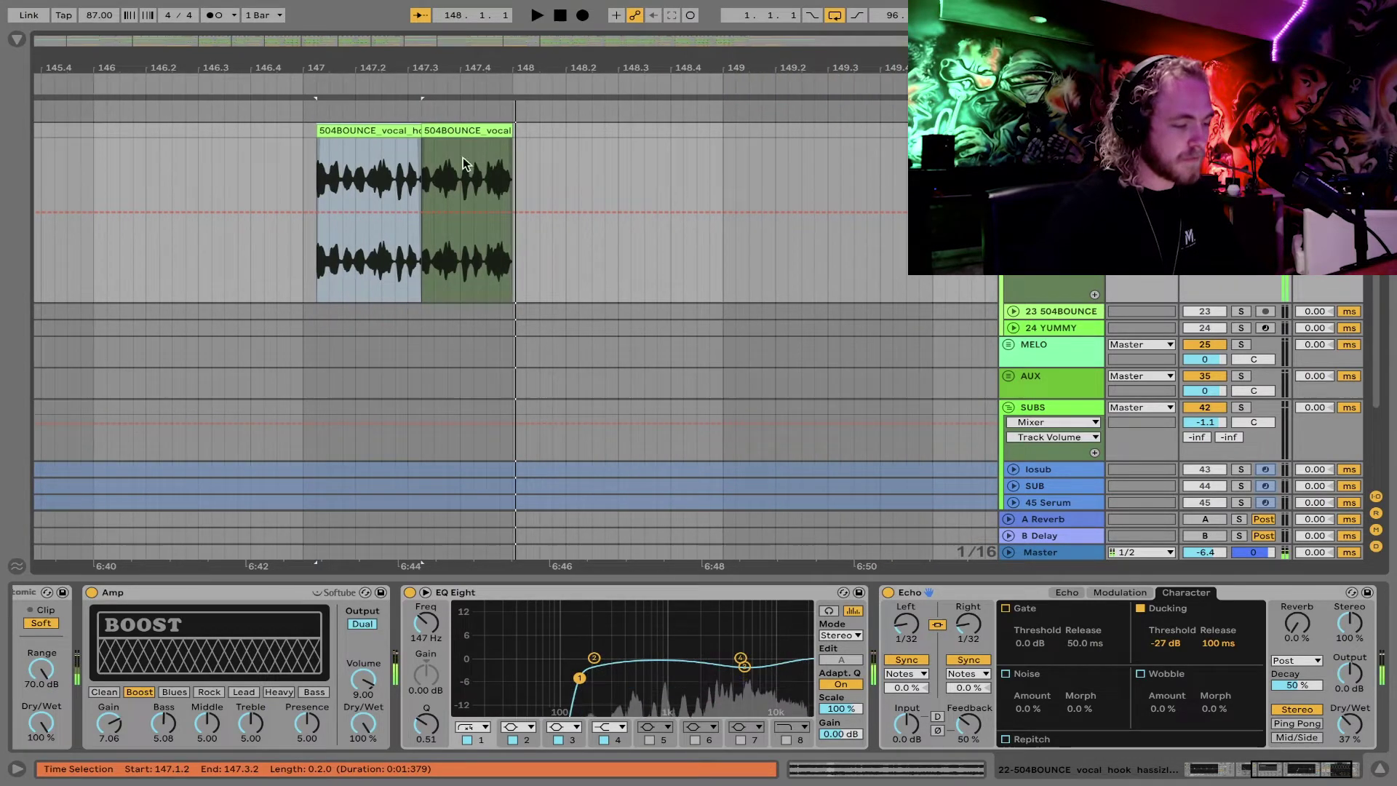
left_click(353, 132)
left_click(343, 174)
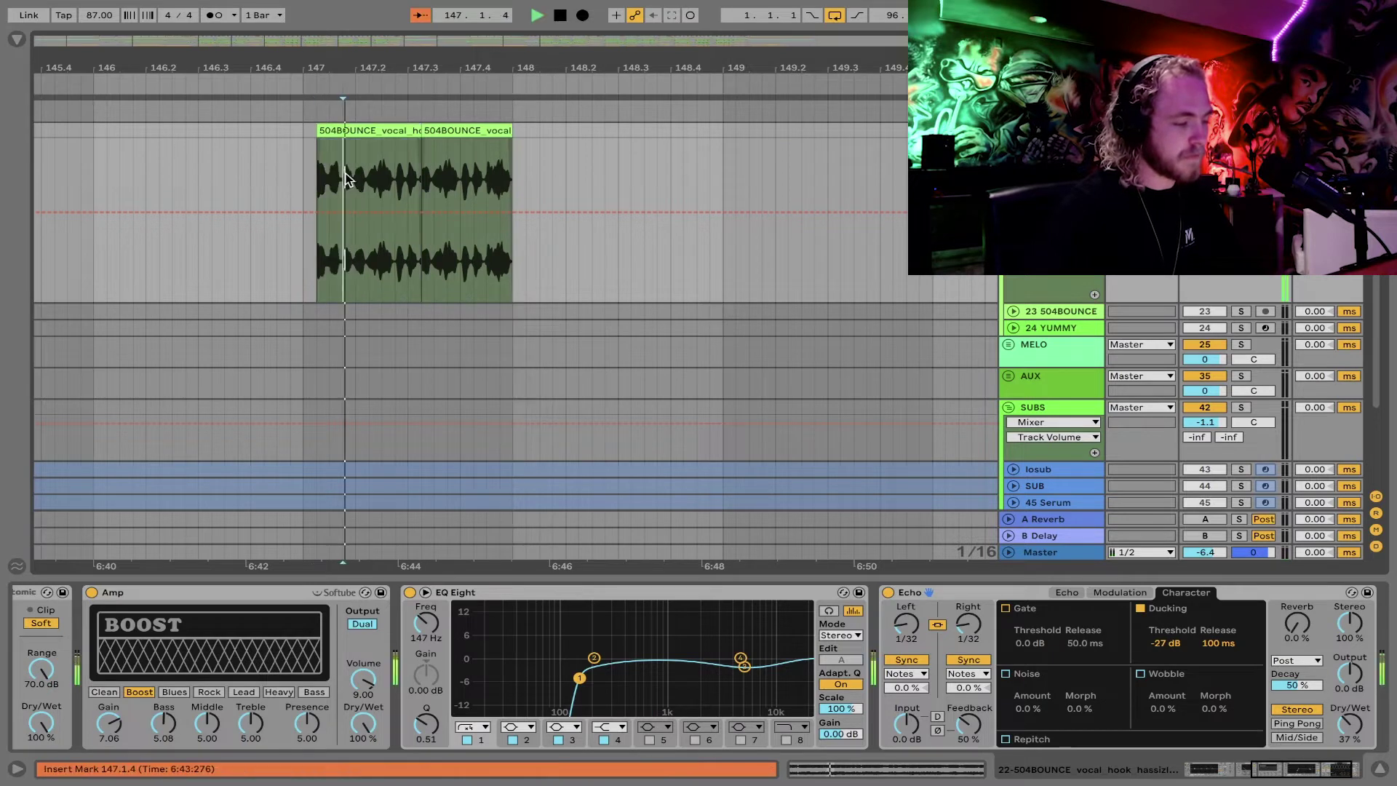
key("space")
key("space")
Step: Copy the vocal slice from 147.2.4 to 147.3.2 to 148.1.1 and audition the phrase from the first clip
left_click_drag(395, 174, 422, 168)
key("ctrl+c")
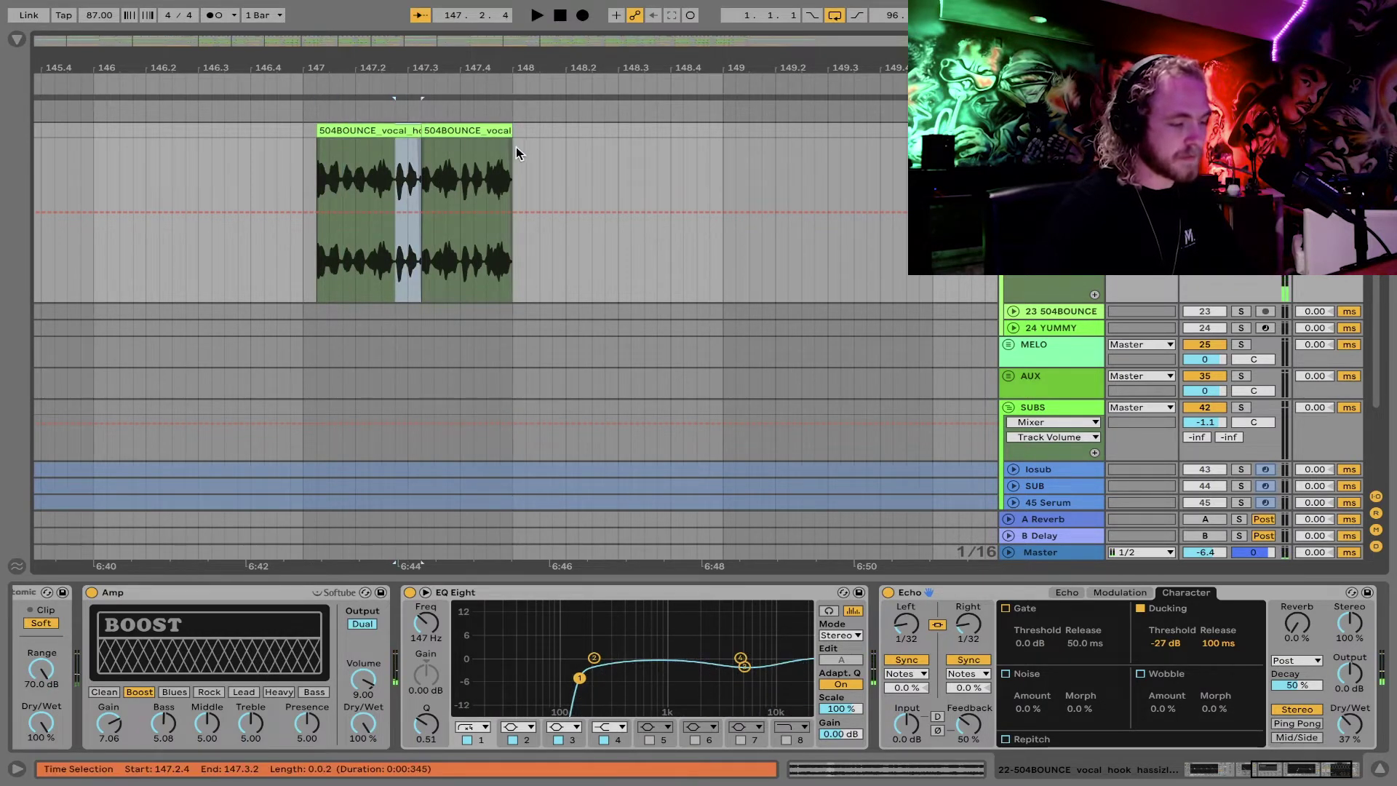
left_click(515, 147)
key("ctrl+v")
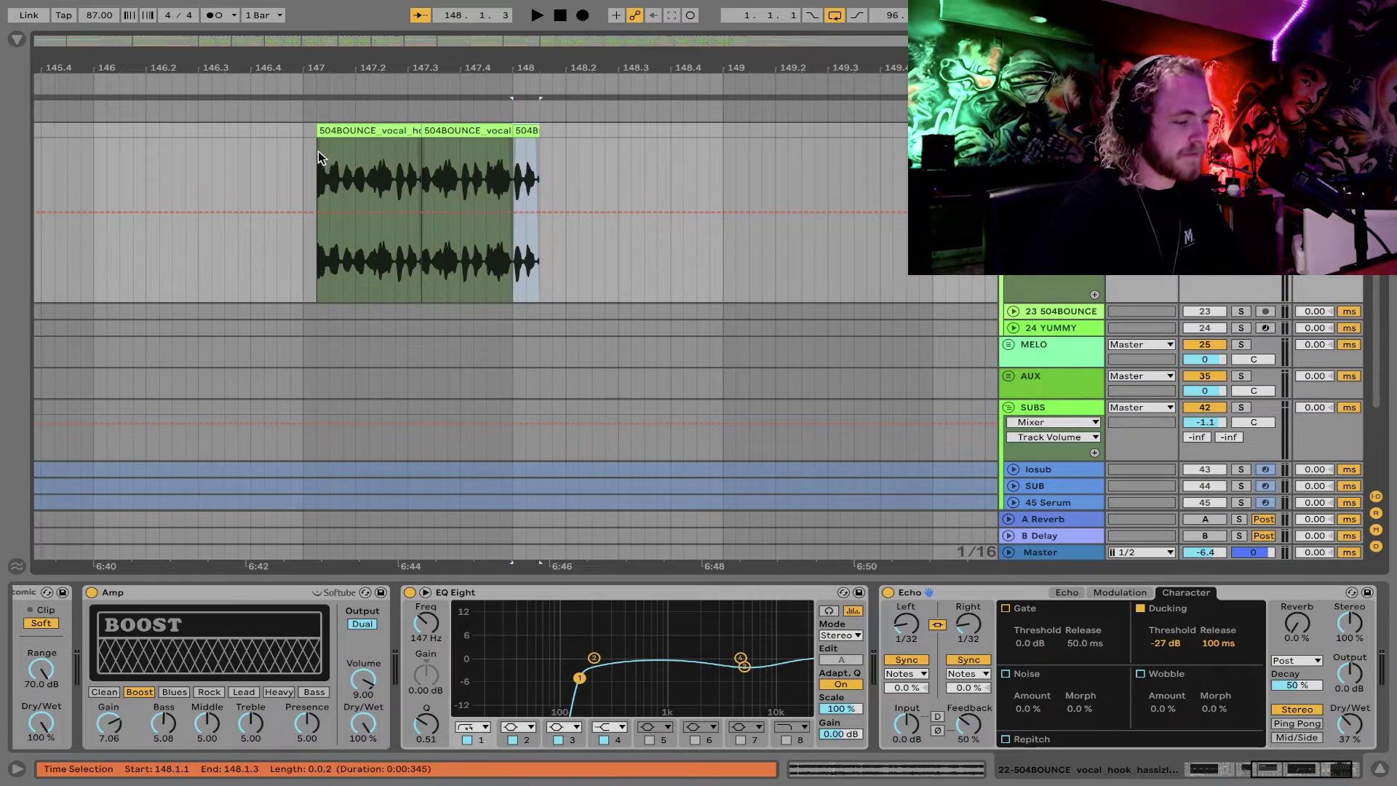
left_click(342, 132)
key("space")
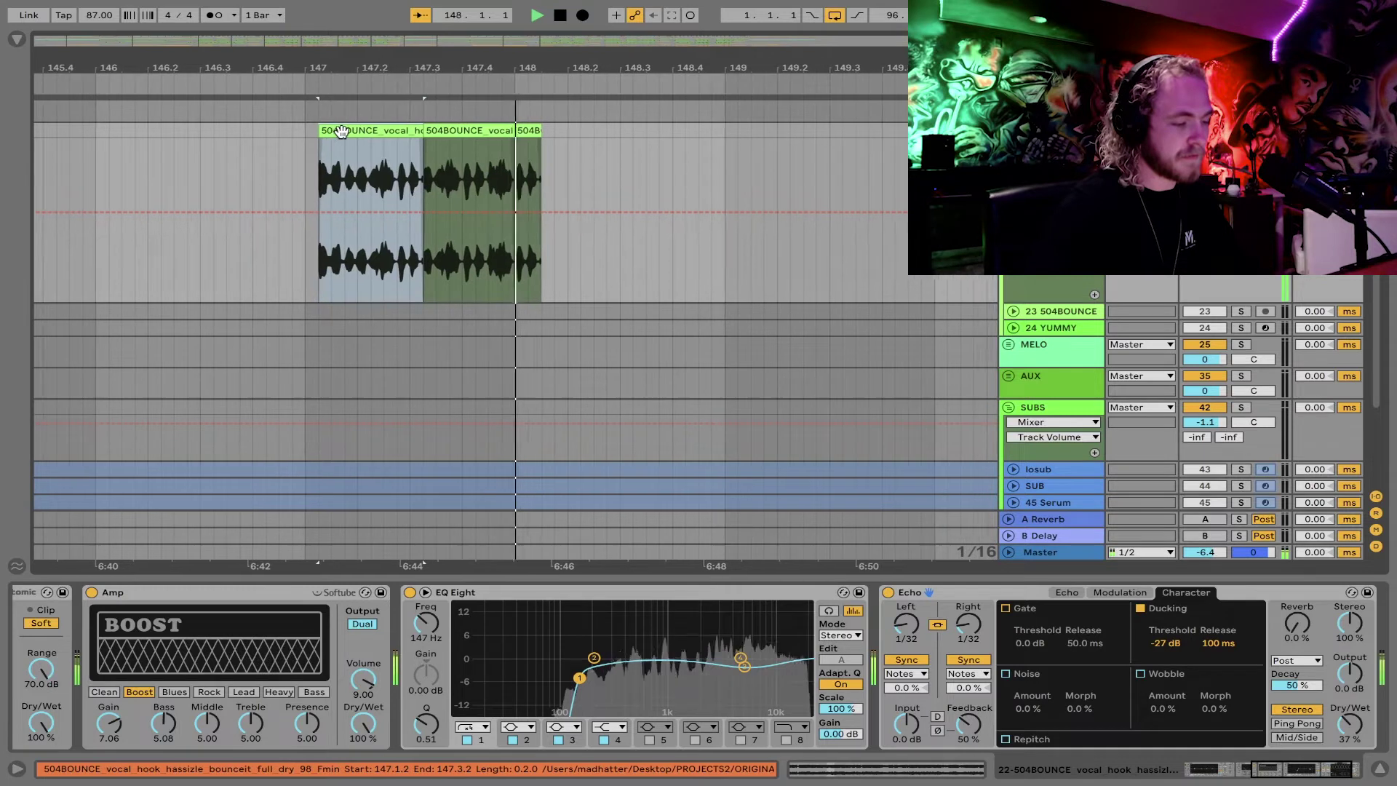
key("space")
Step: Select all three vocal clips of the phrase and duplicate them twice directly after the original
left_click_drag(250, 129, 460, 133)
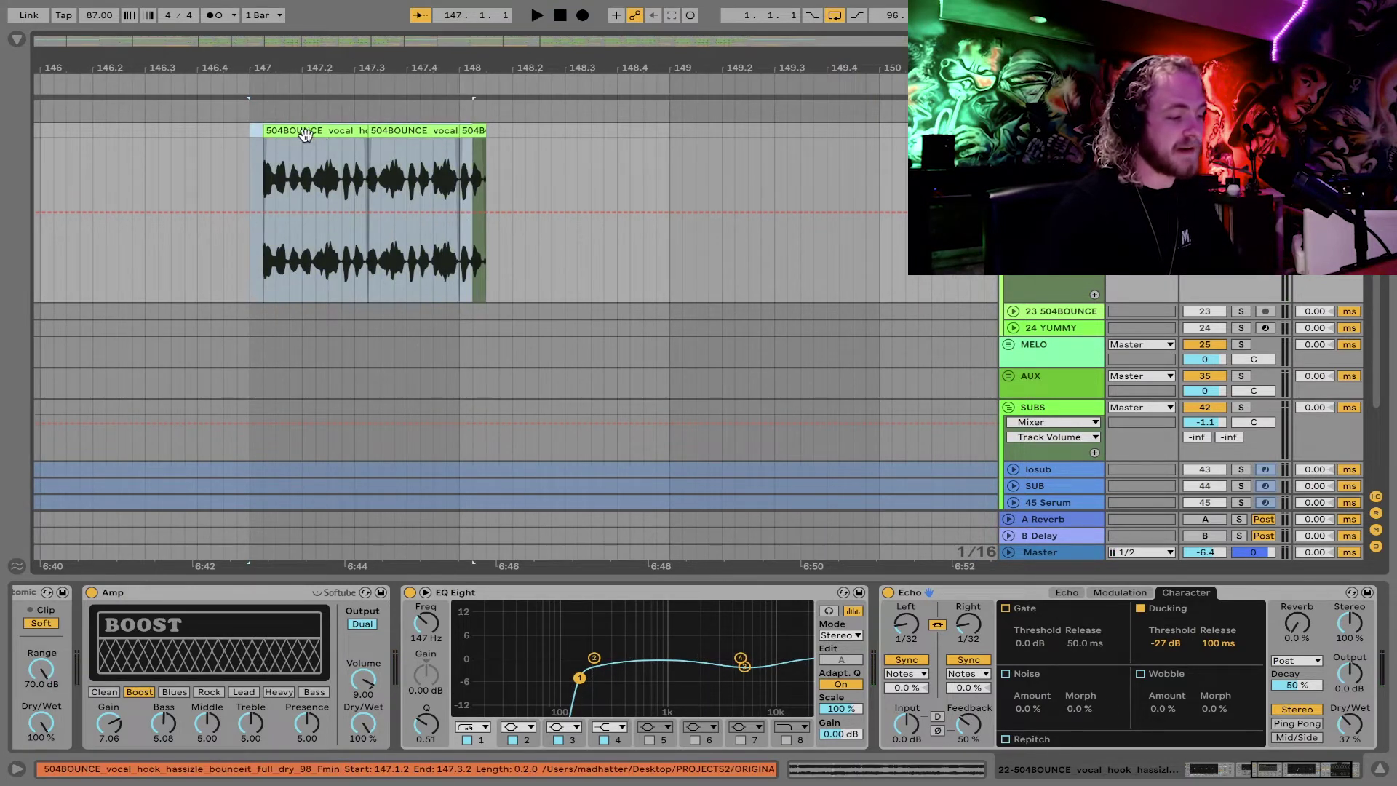
left_click(306, 132)
left_click(470, 131, "shift")
key("super+d")
key("super+d")
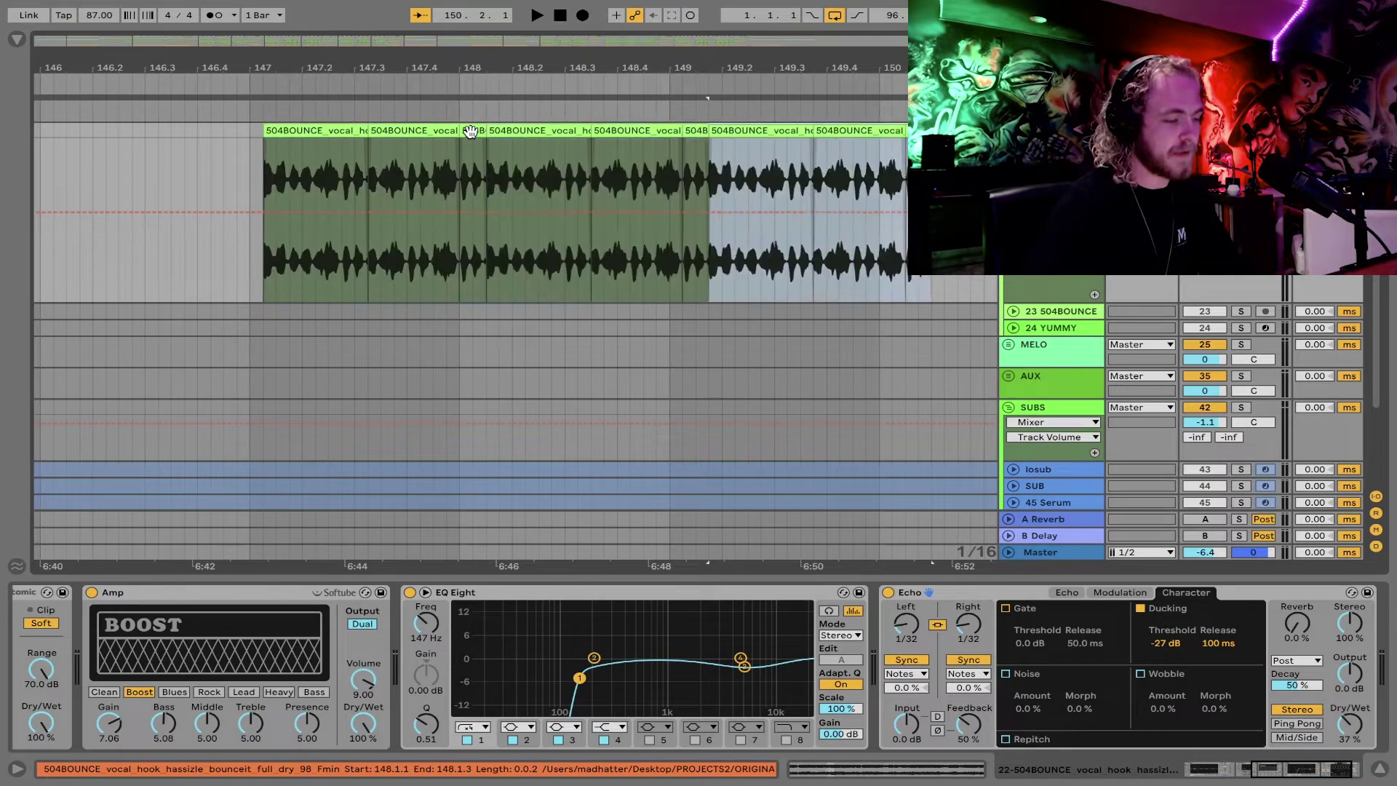
Step: Audition the repeated vocal phrase from 147.1.1 and hide the device view
scroll(470, 131, "left", 5)
left_click(457, 126)
key("space")
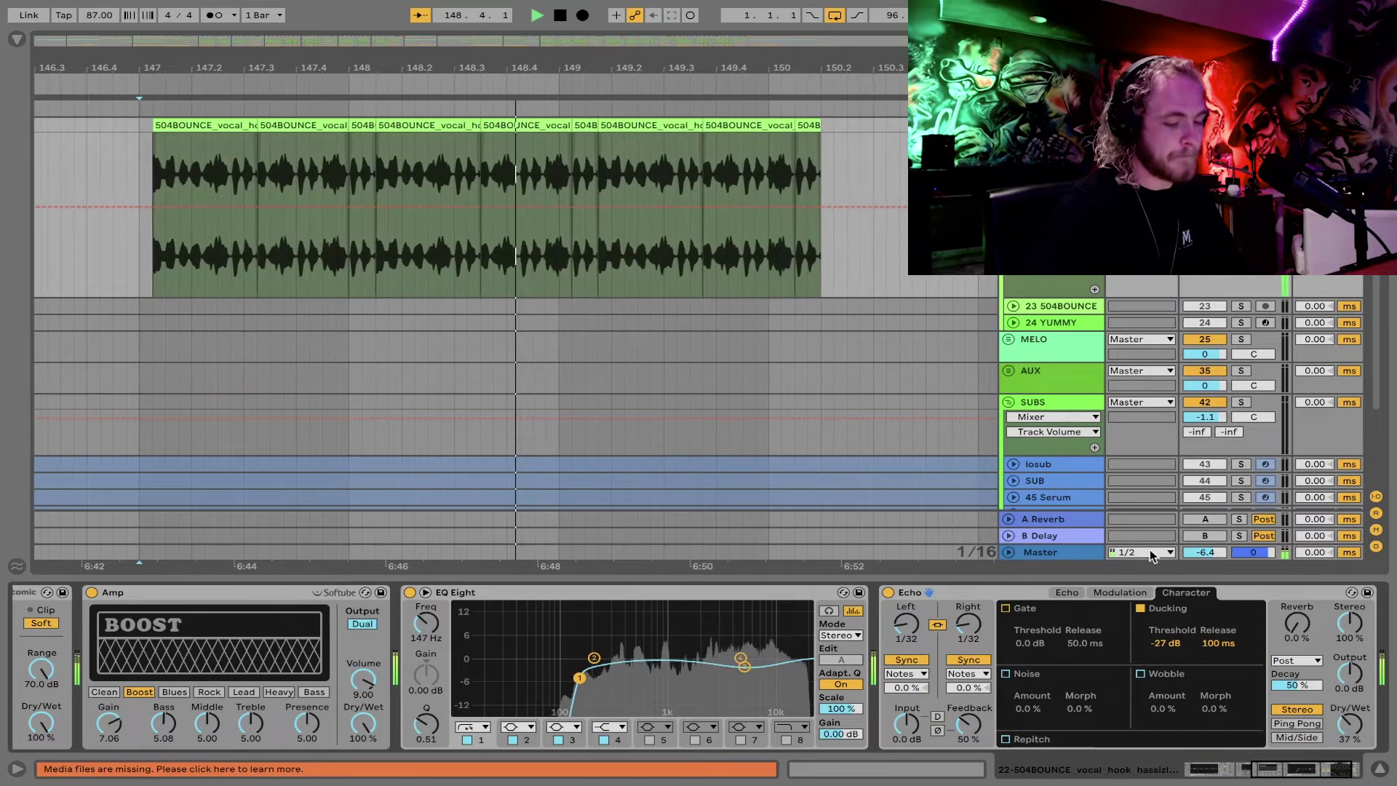
left_click(1380, 769)
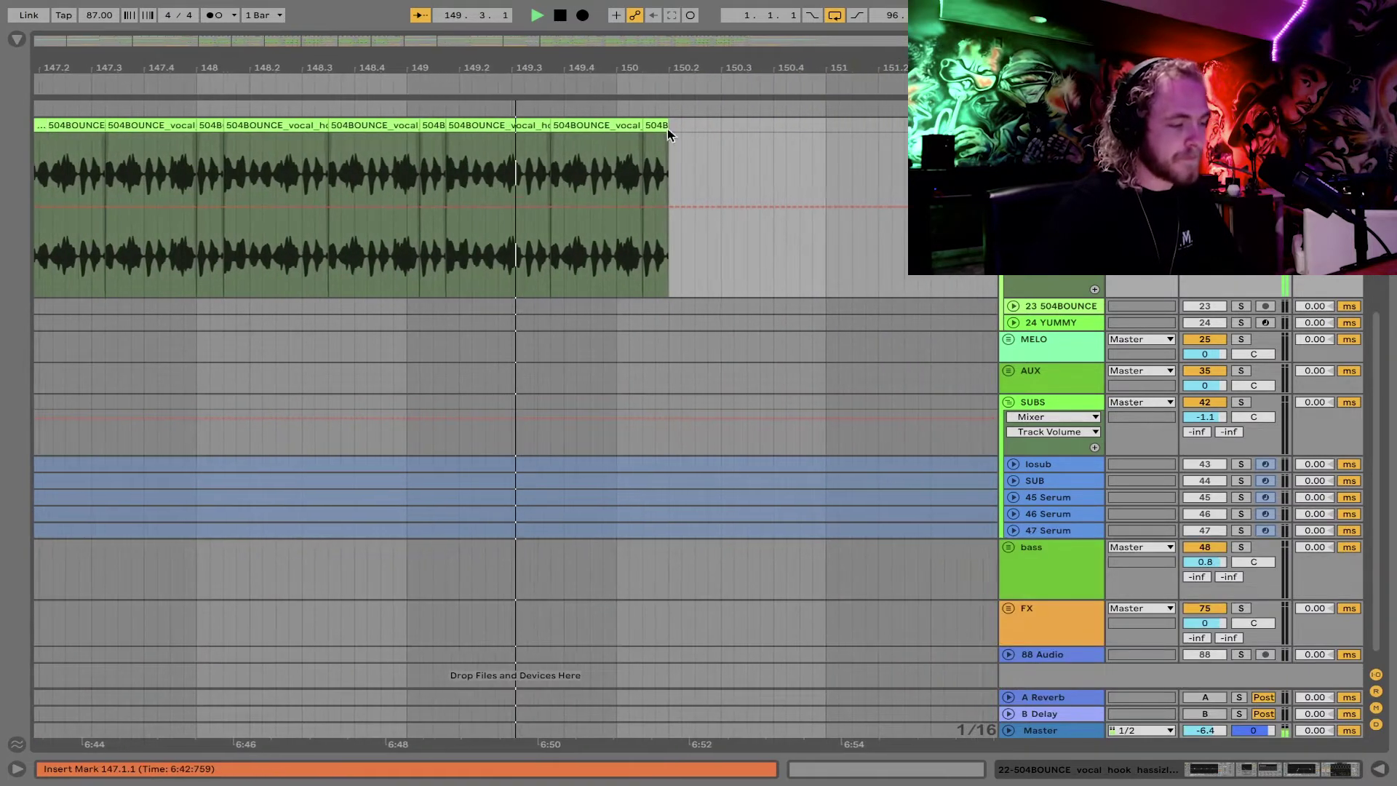
key("space")
Step: Go to the existing vocal chops around bar 21 and show the DROP VOX track's device chain
left_click(199, 41)
left_click_drag(206, 41, 207, 32)
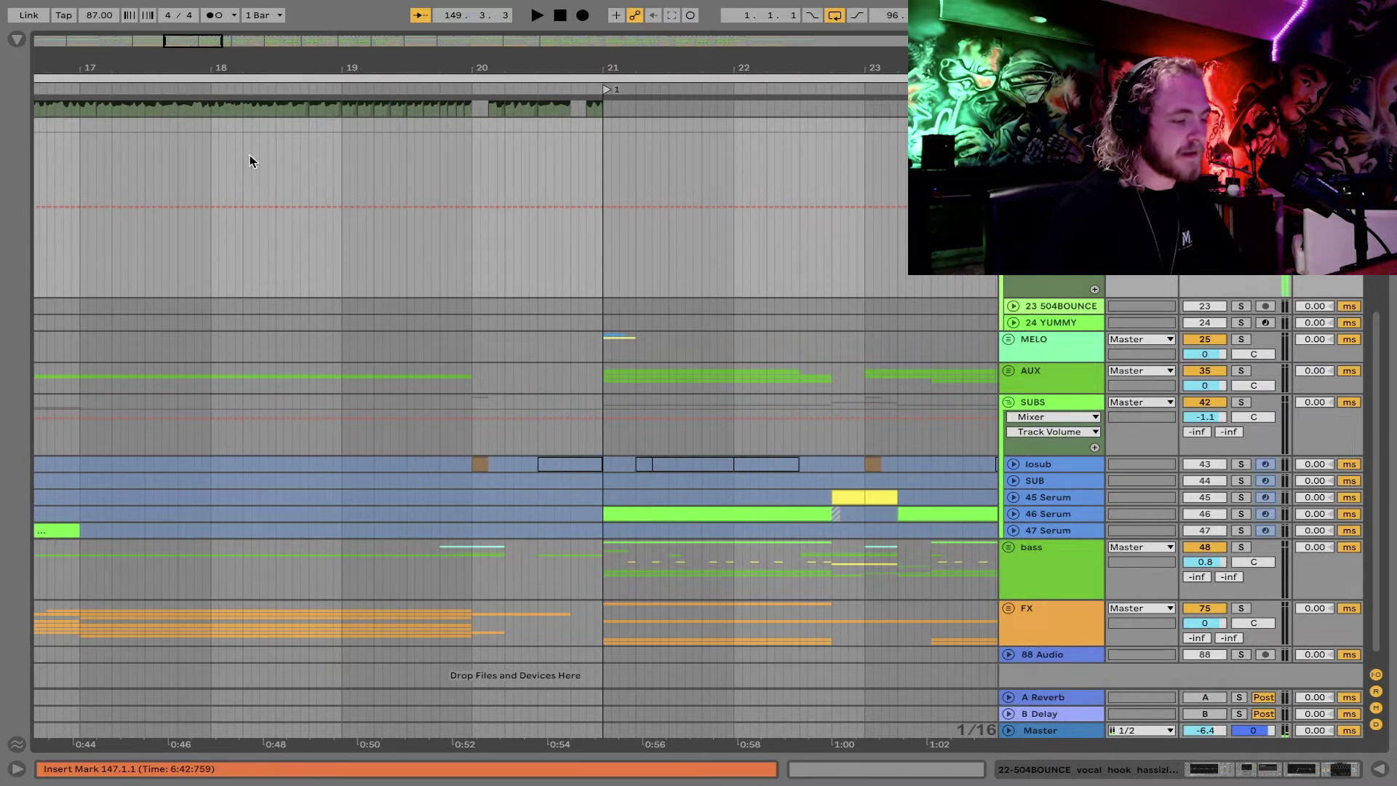
scroll(279, 256, "up", 5)
scroll(280, 256, "left", 2)
scroll(280, 256, "right", 5)
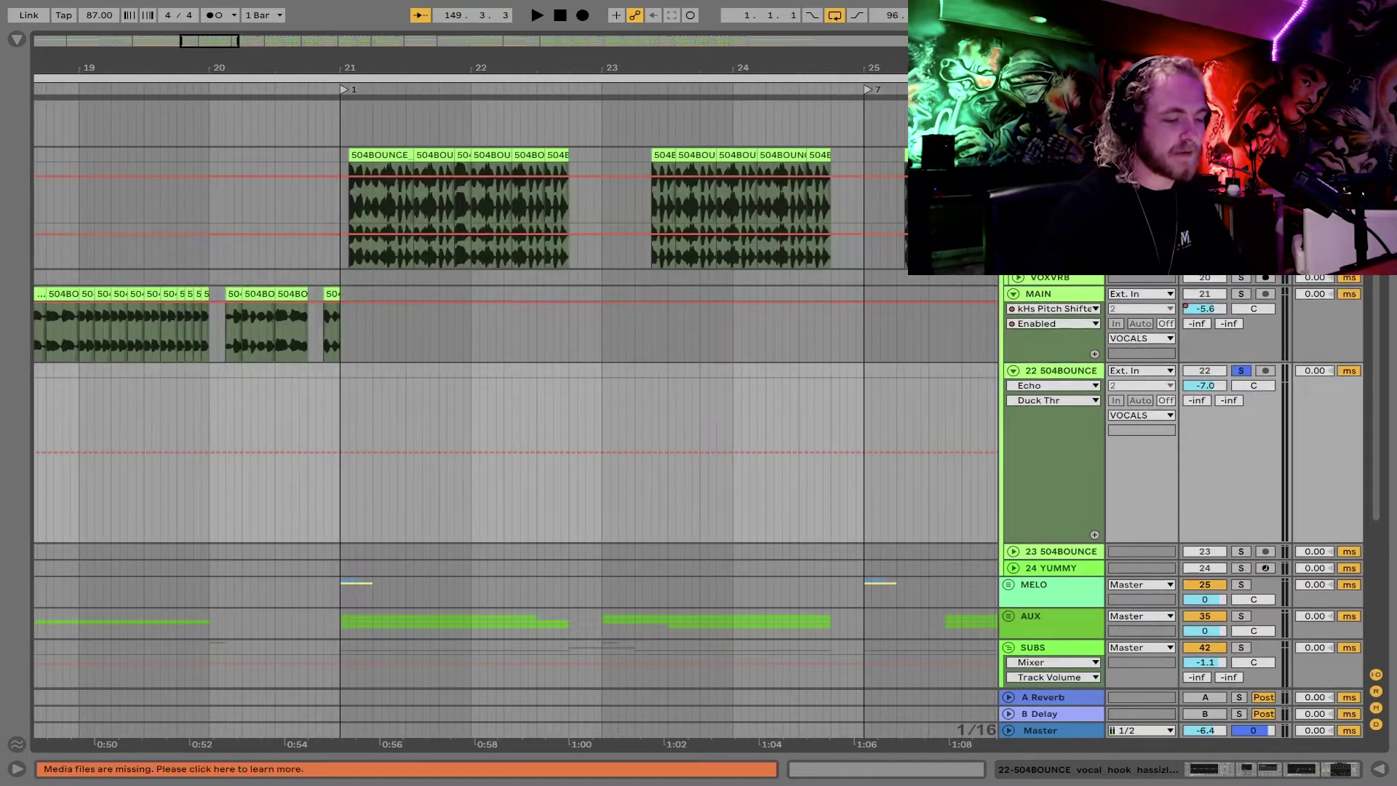
double_click(1053, 155)
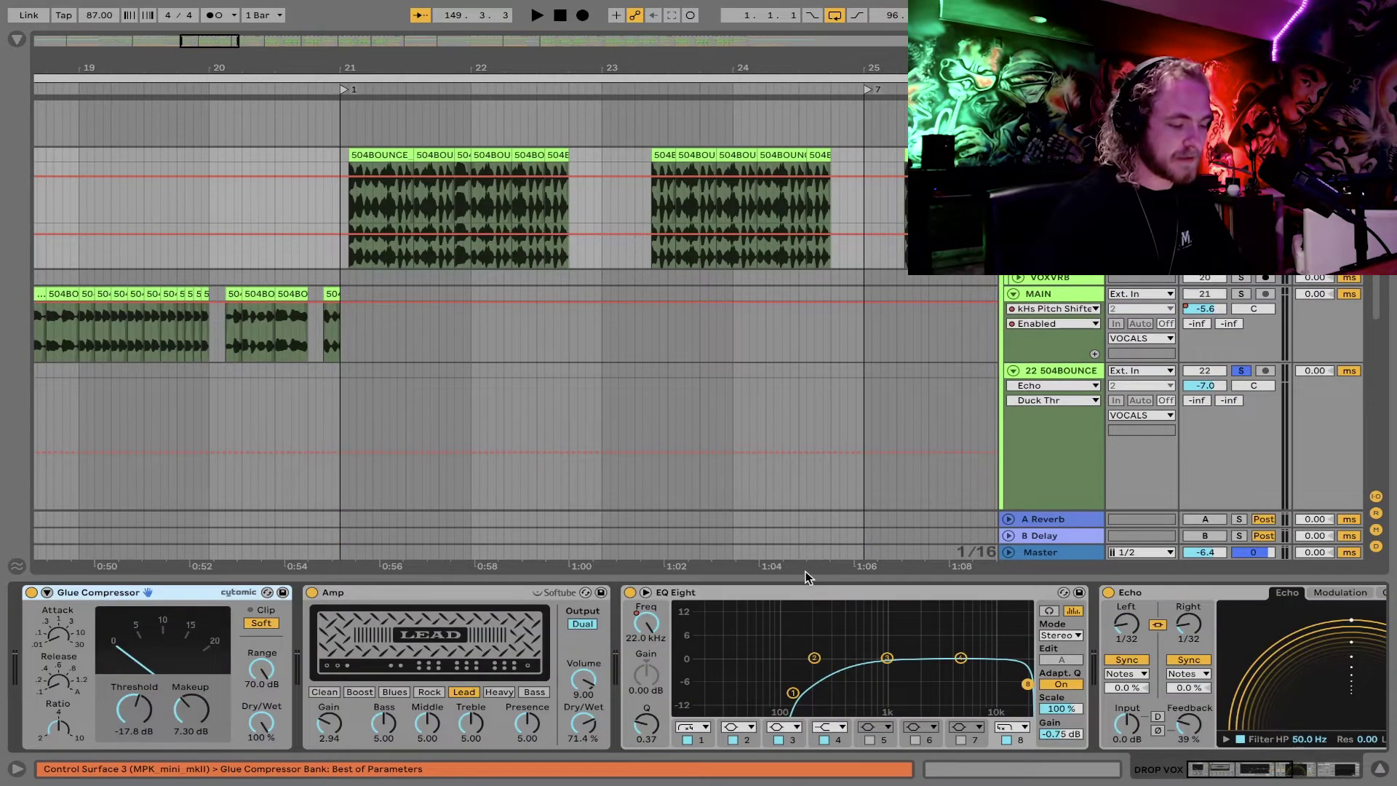
Step: Examine the DROP VOX track's effects from Amp to Compressor, including the Echo's Character settings
scroll(754, 666, "right", 10)
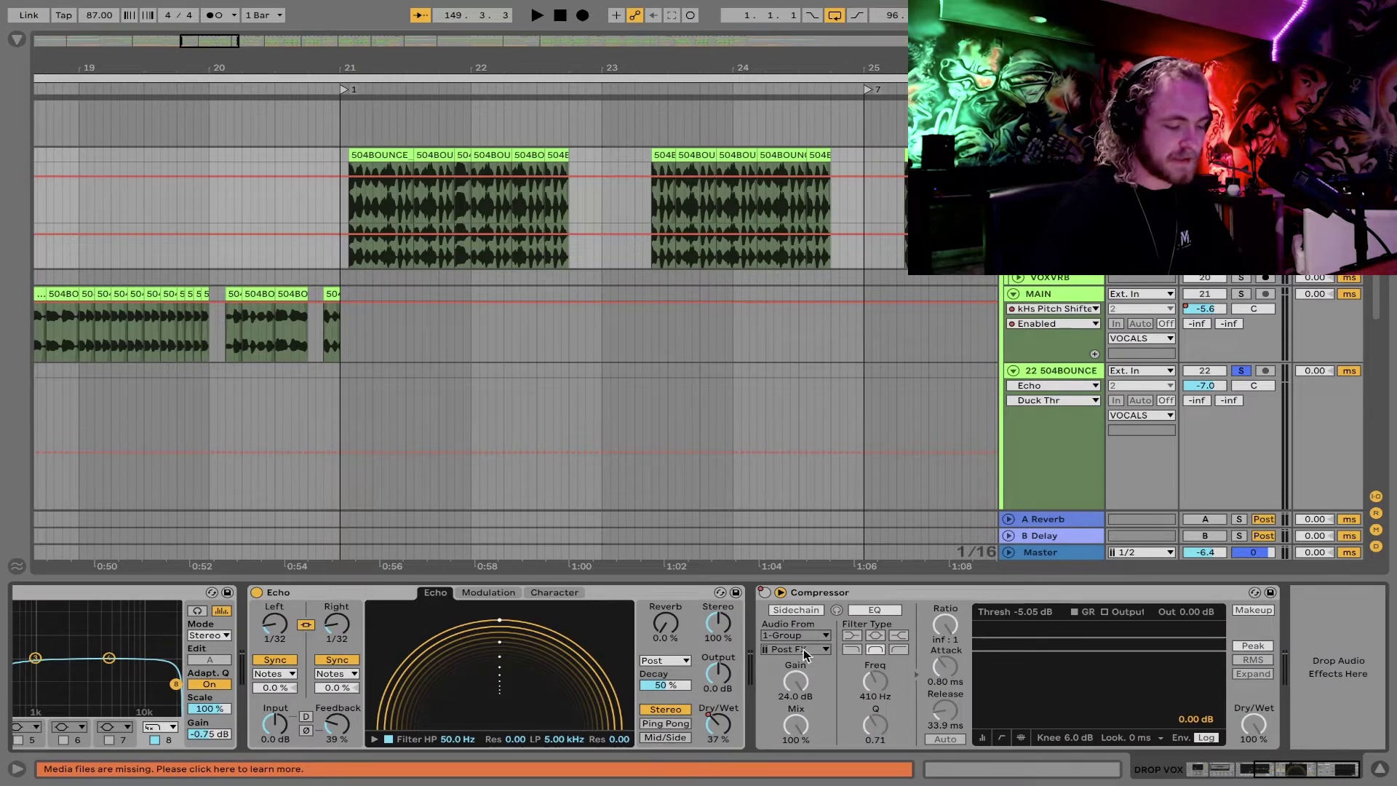
scroll(700, 668, "left", 6)
scroll(699, 668, "right", 3)
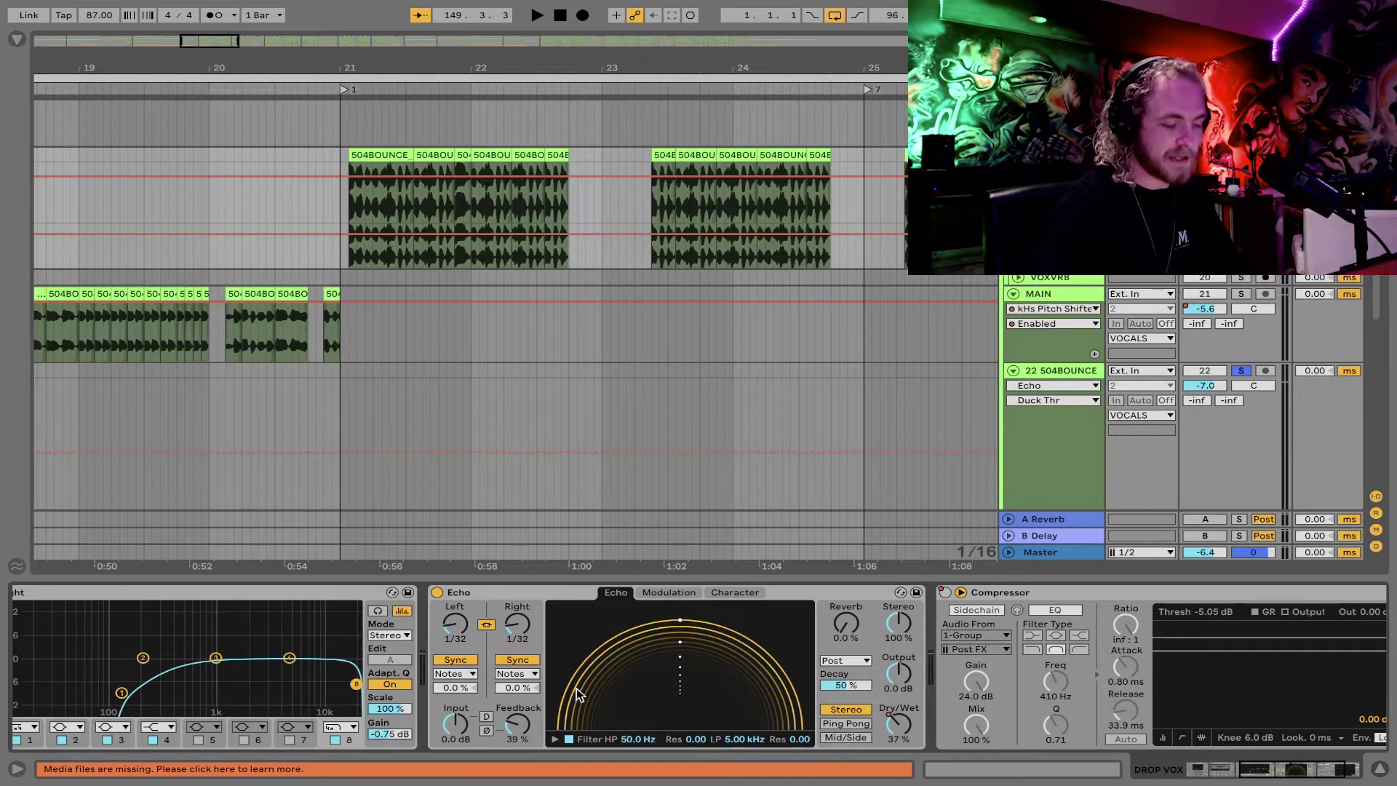
scroll(600, 632, "left", 5)
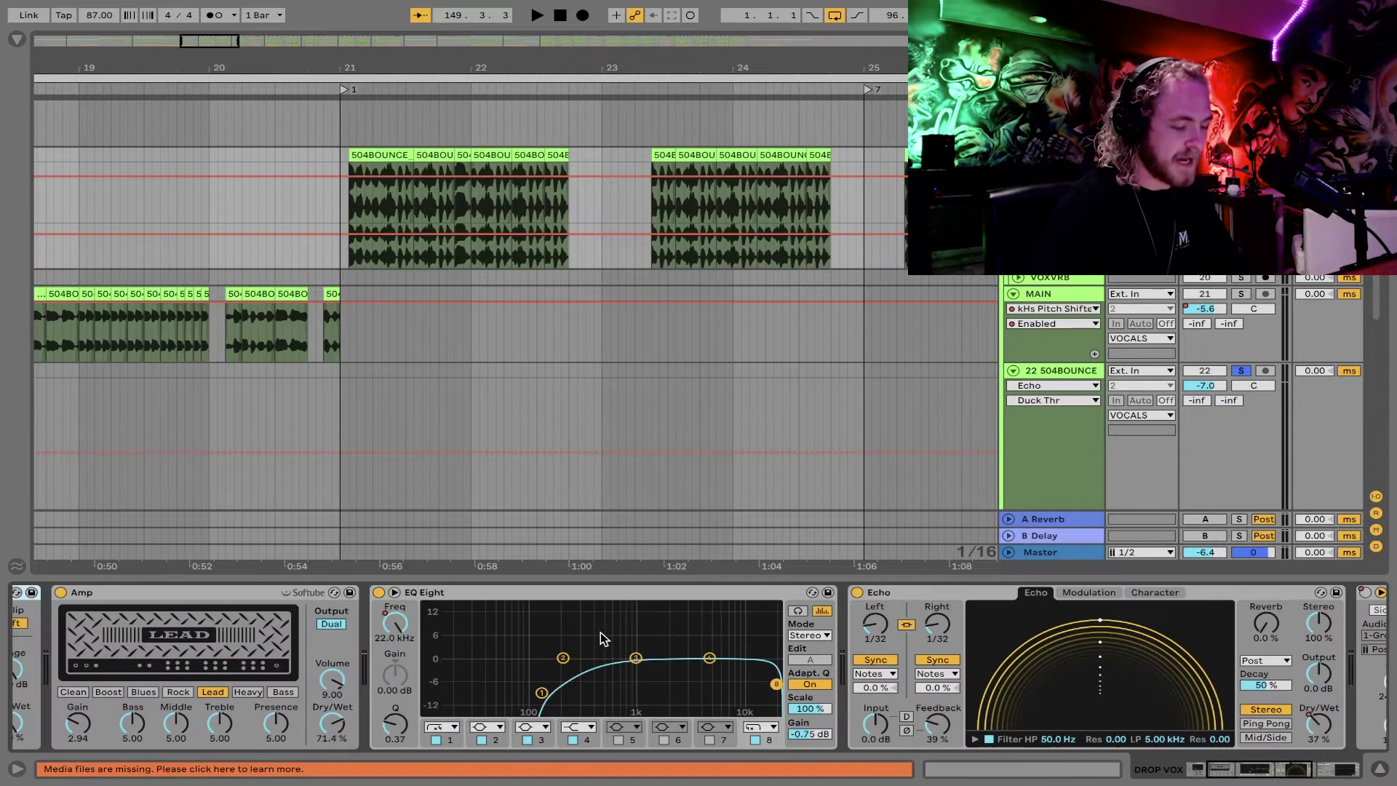
left_click(1134, 591)
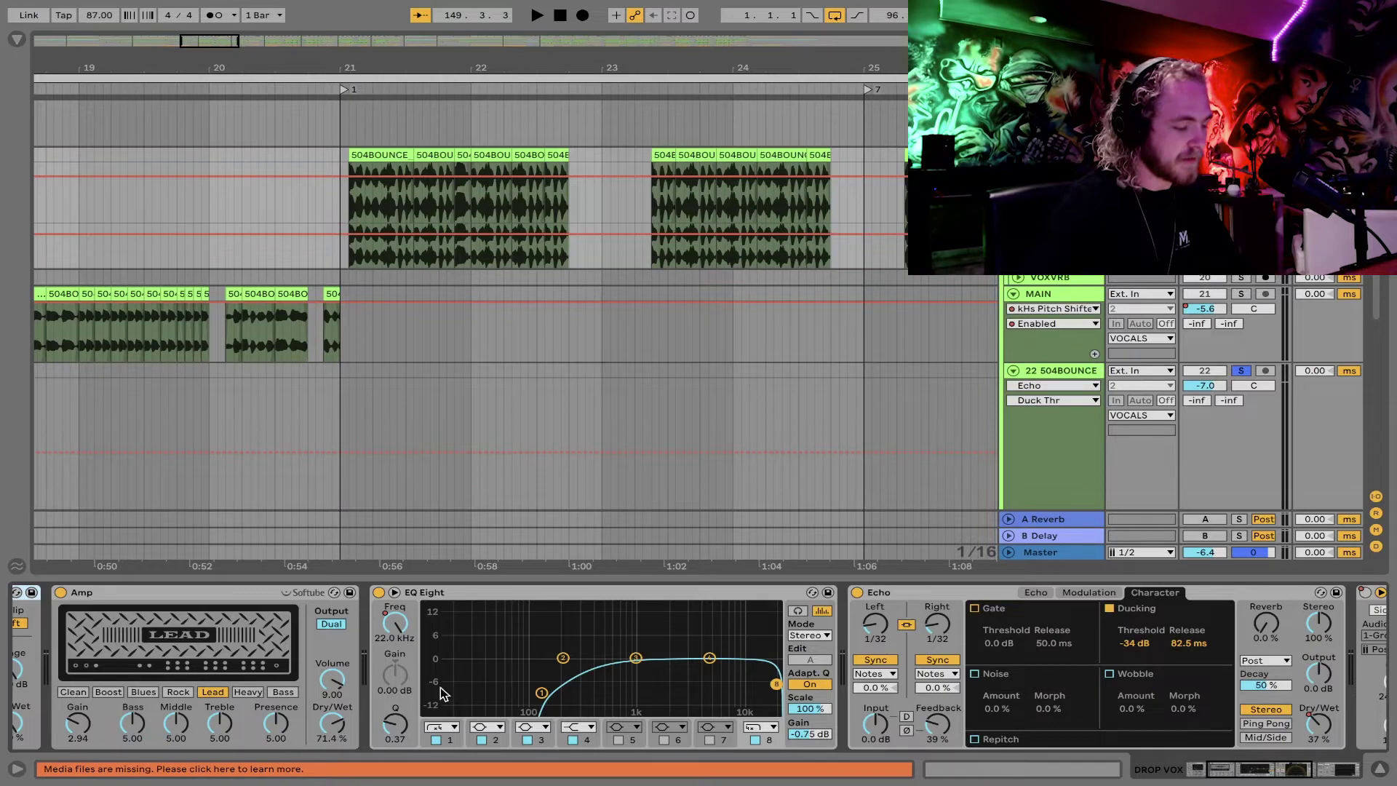
scroll(442, 694, "left", 3)
scroll(354, 662, "right", 10)
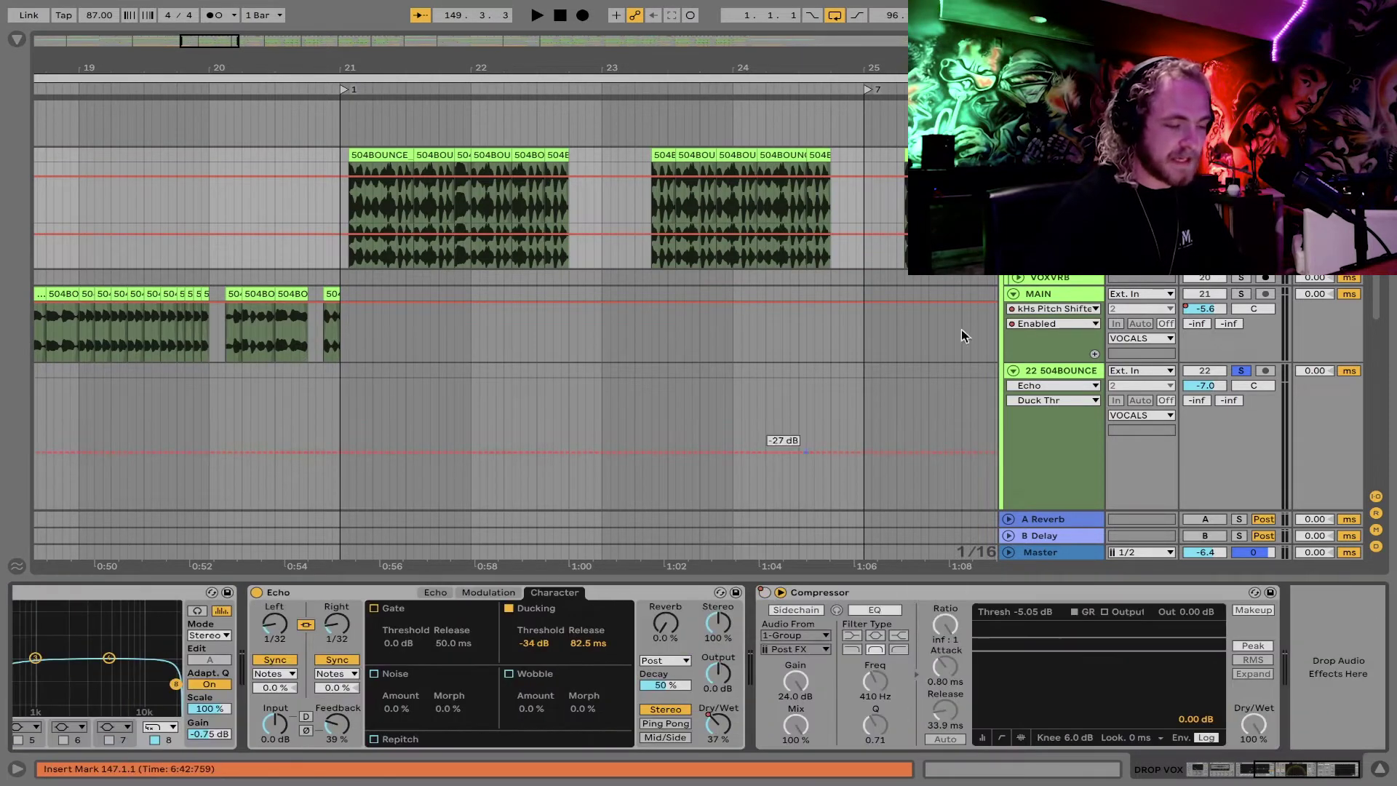
Step: Return to the repeated vocal phrase at bar 147, play it briefly and select its first clip
scroll(743, 198, "right", 20)
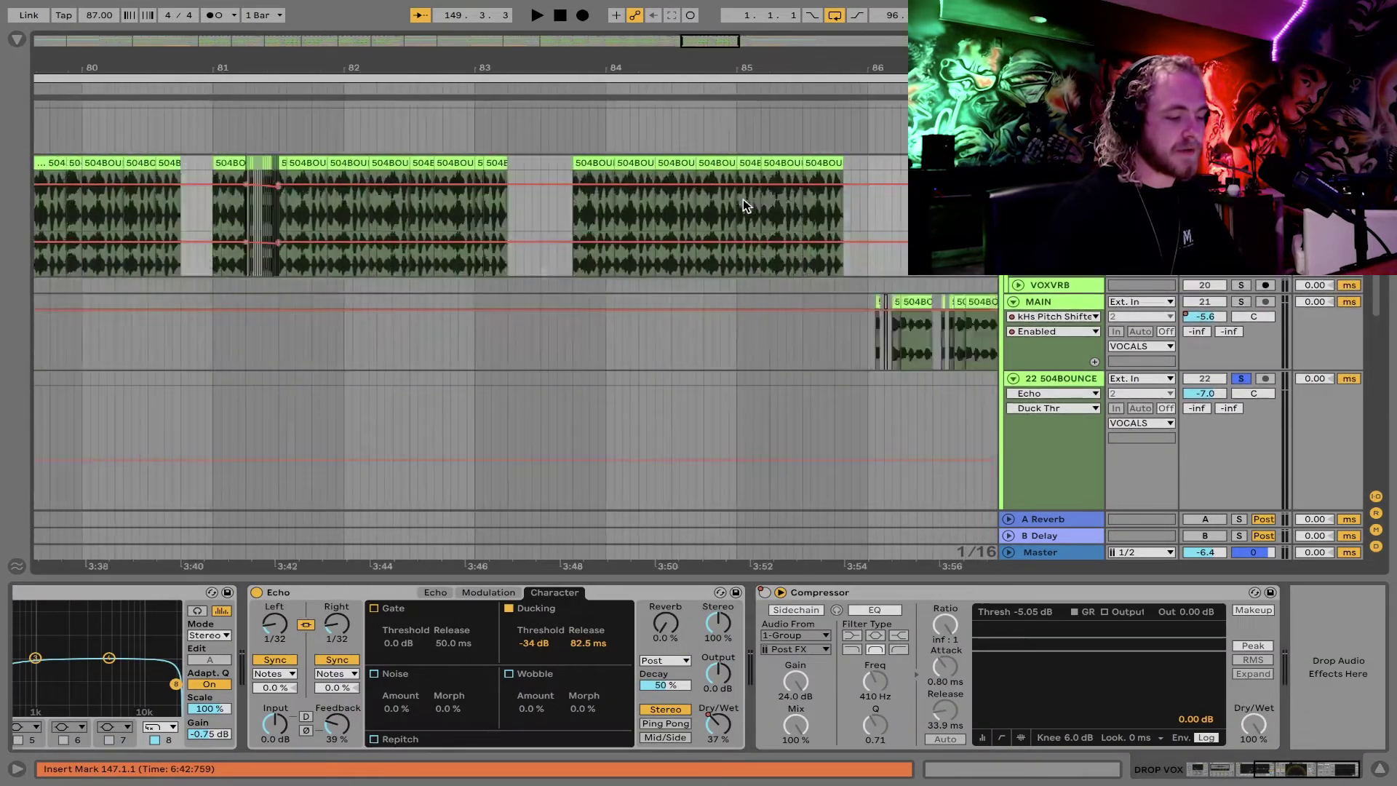
scroll(744, 199, "down", 10)
scroll(744, 200, "right", 5)
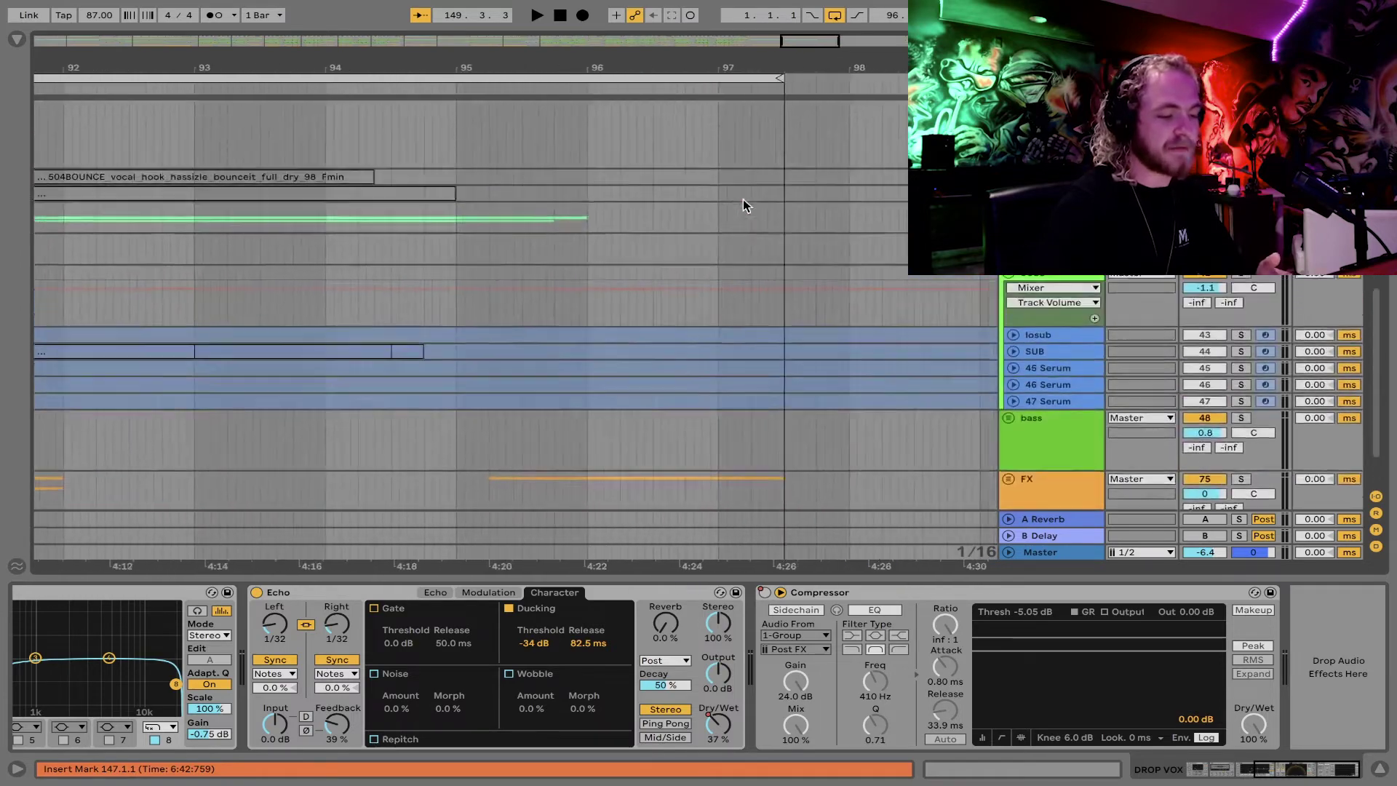
scroll(744, 199, "right", 15)
scroll(744, 199, "down", 1)
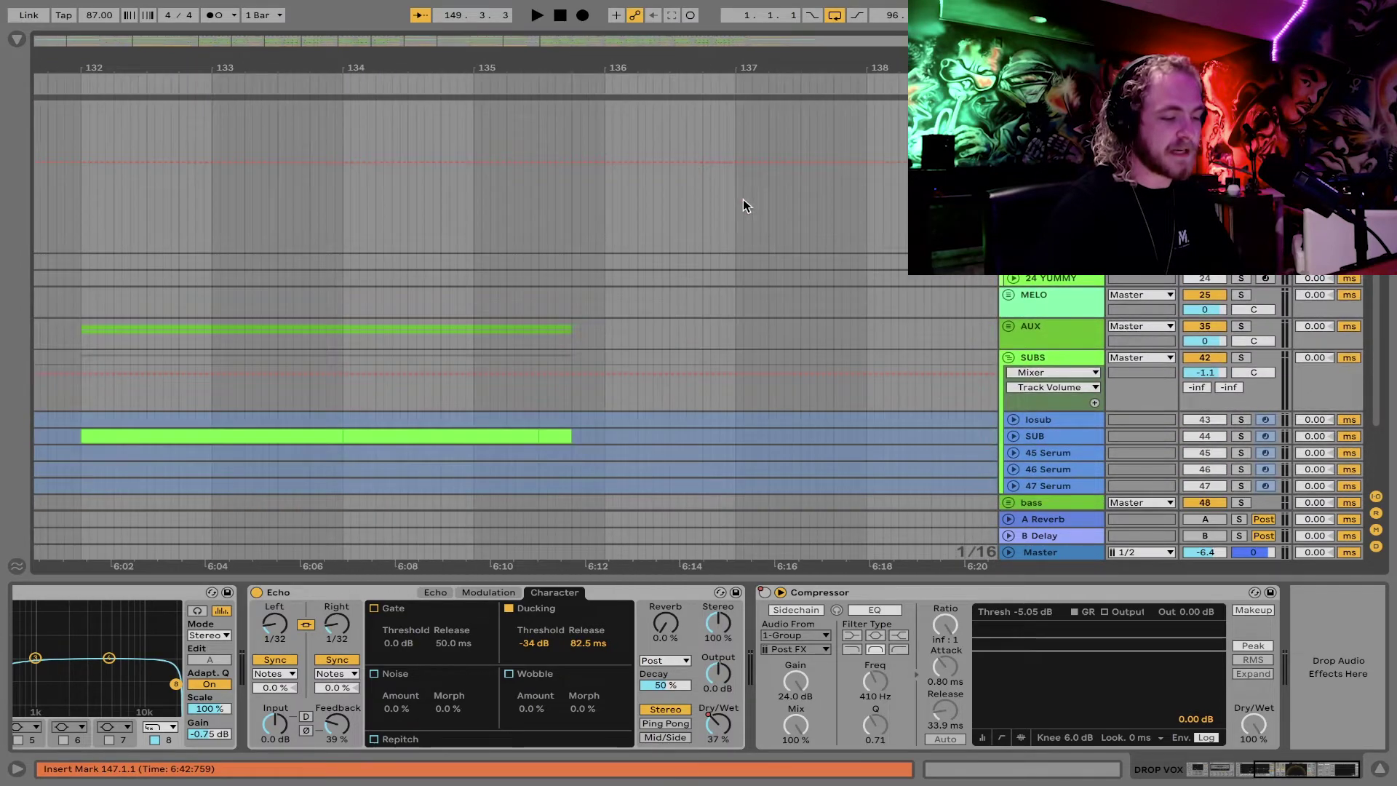
key("space")
key("space")
scroll(744, 198, "up", 5)
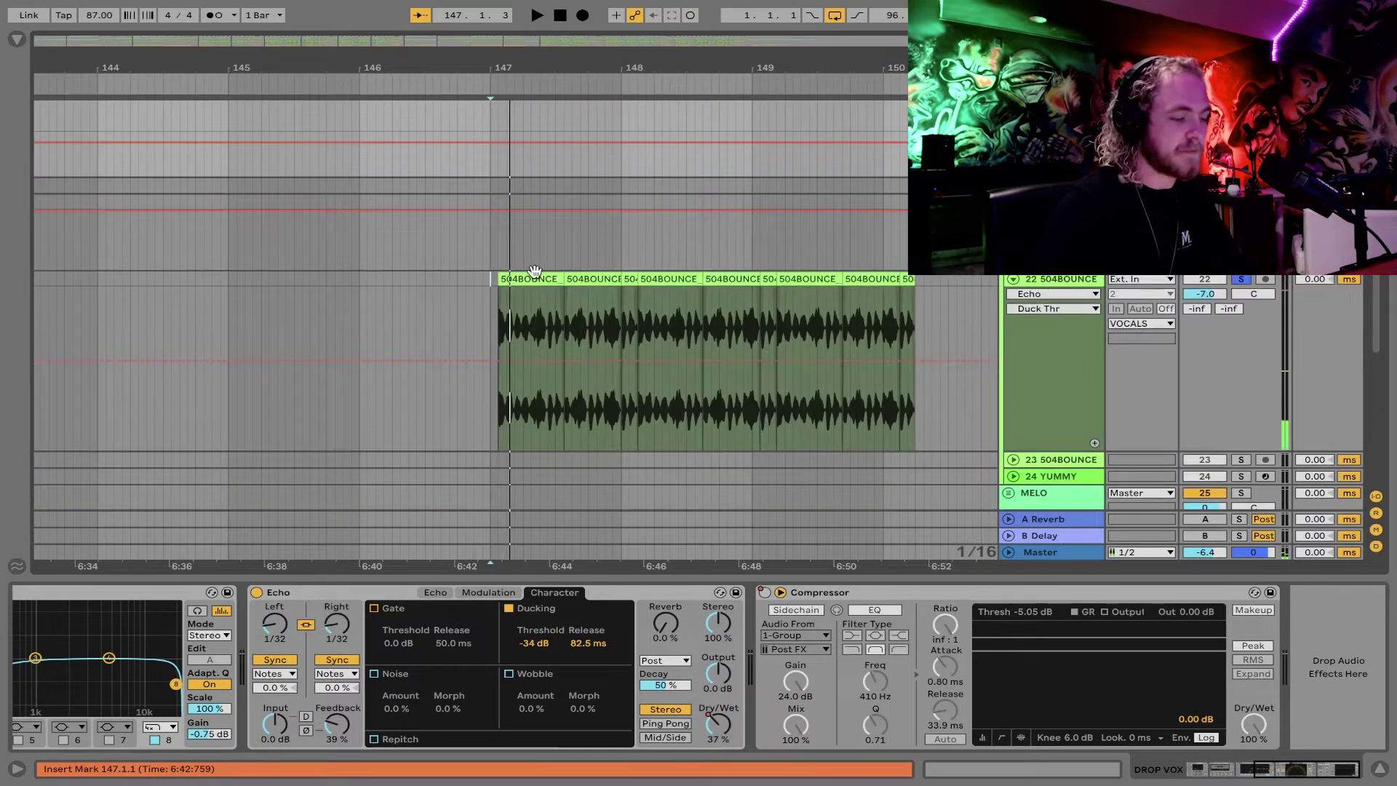
left_click(531, 277)
Step: Show the browser and search all results for "vocal"
left_click(18, 40)
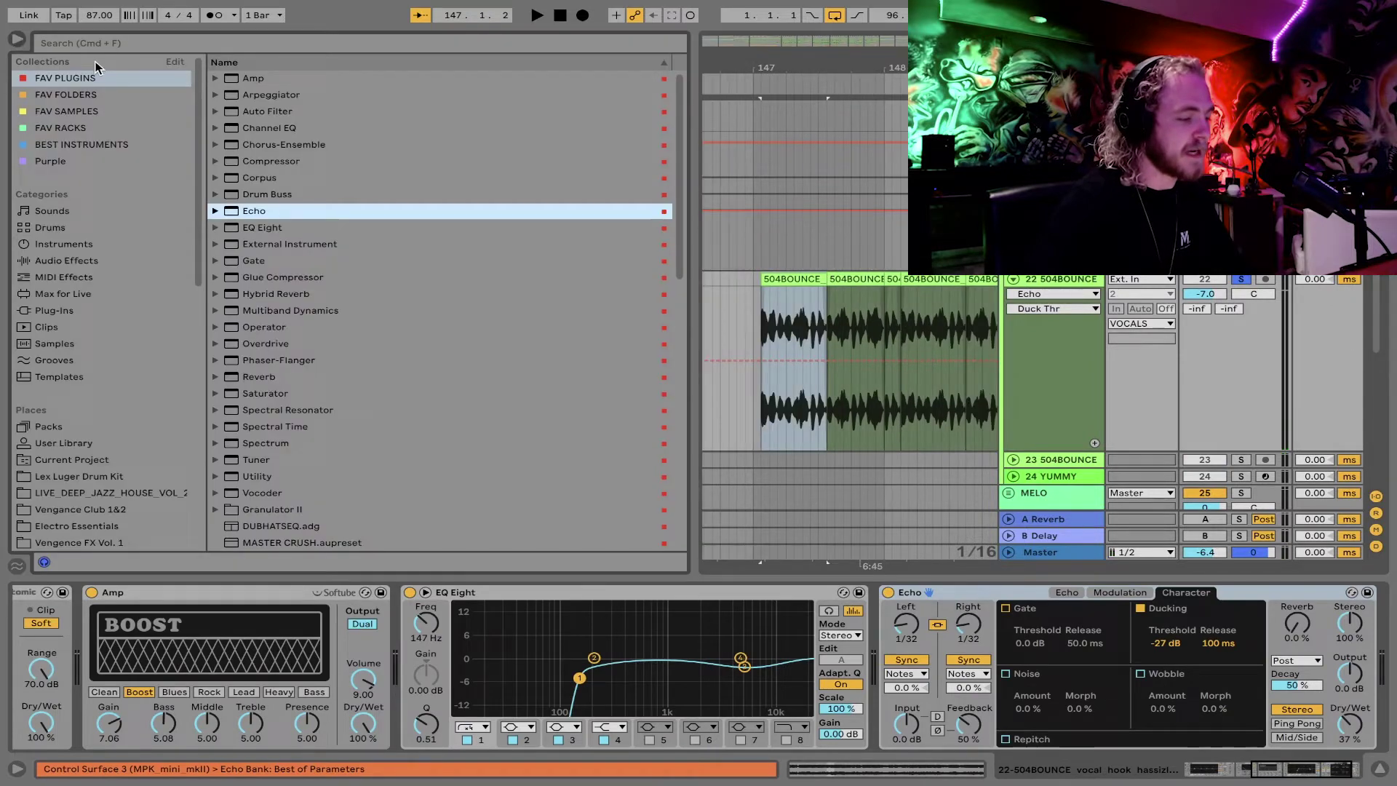
left_click(173, 43)
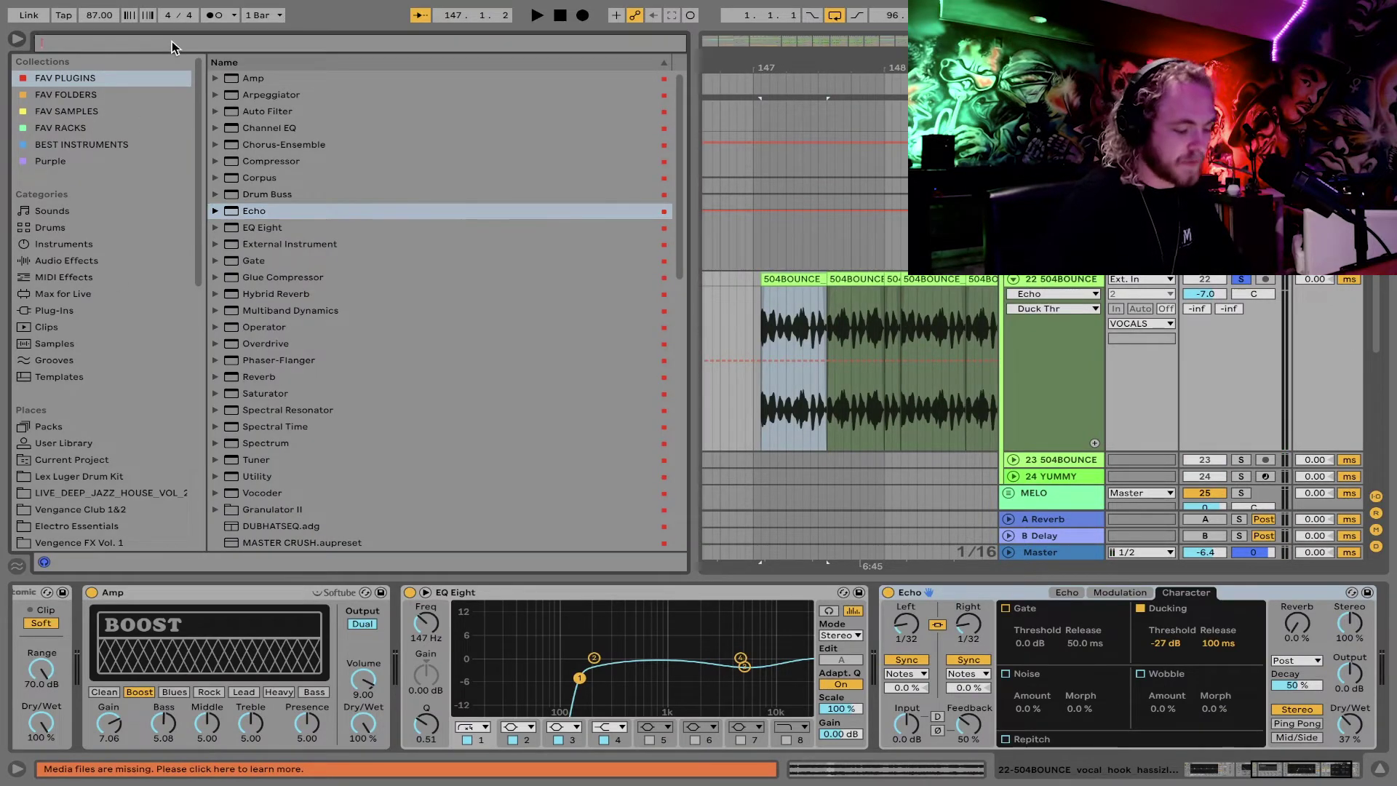
left_click(176, 127)
key("a")
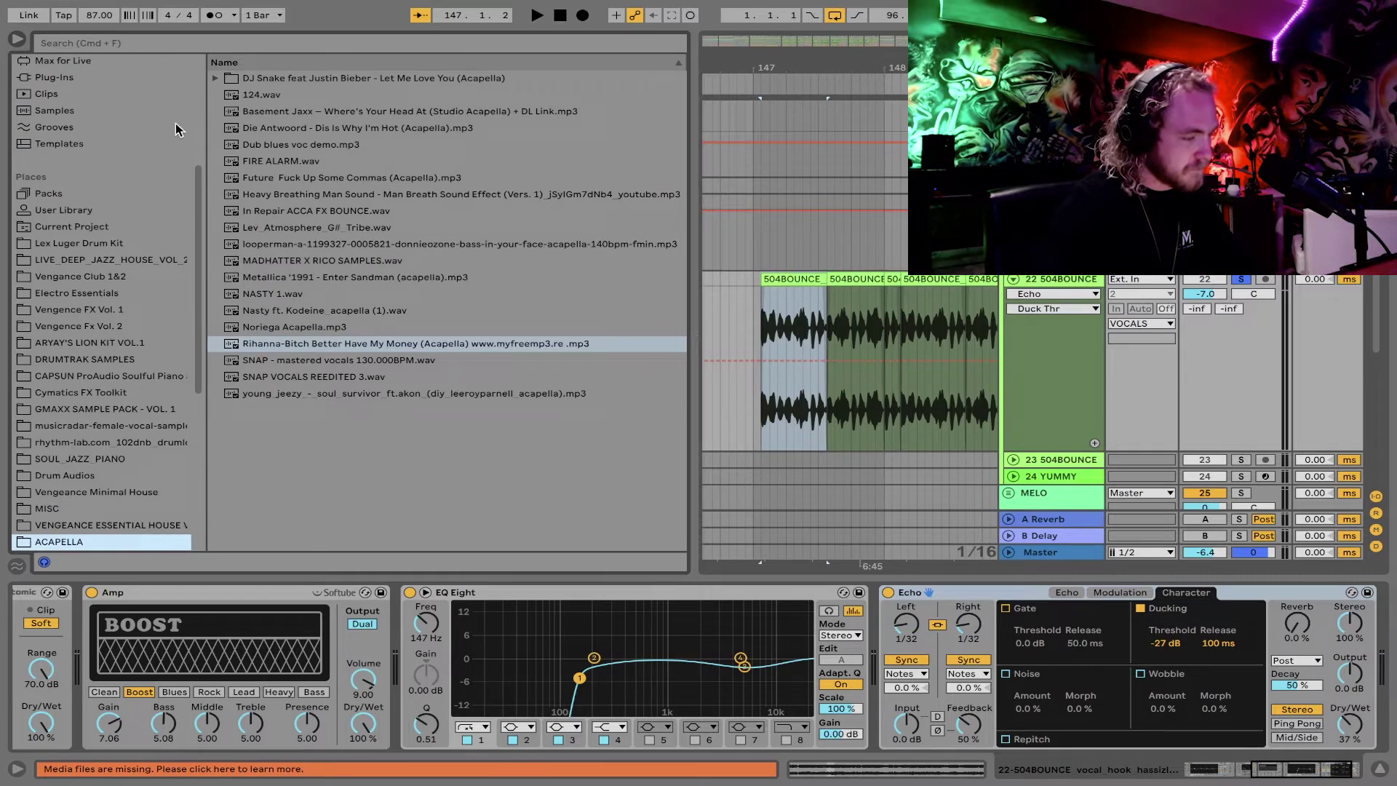
left_click(205, 45)
type("vocal")
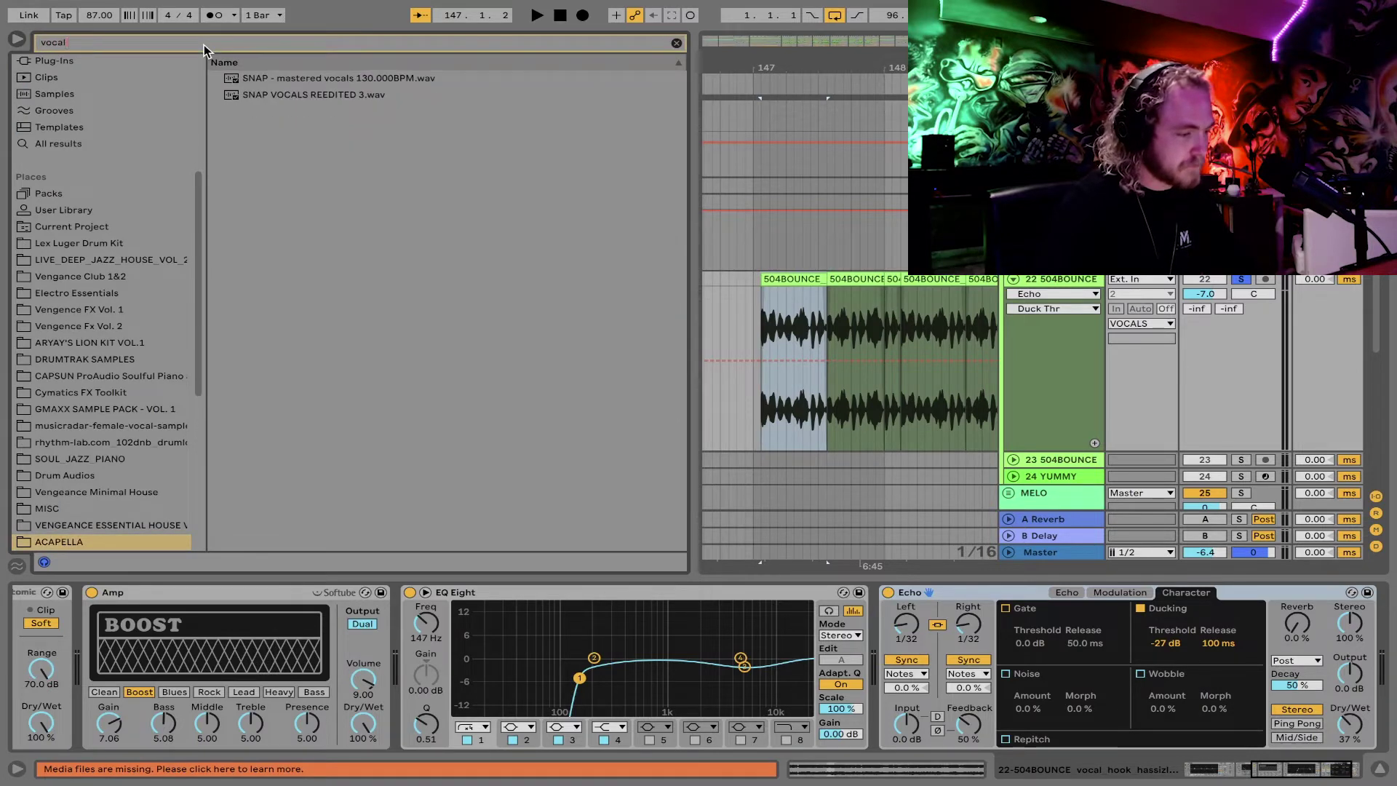
left_click(87, 145)
scroll(287, 318, "down", 5)
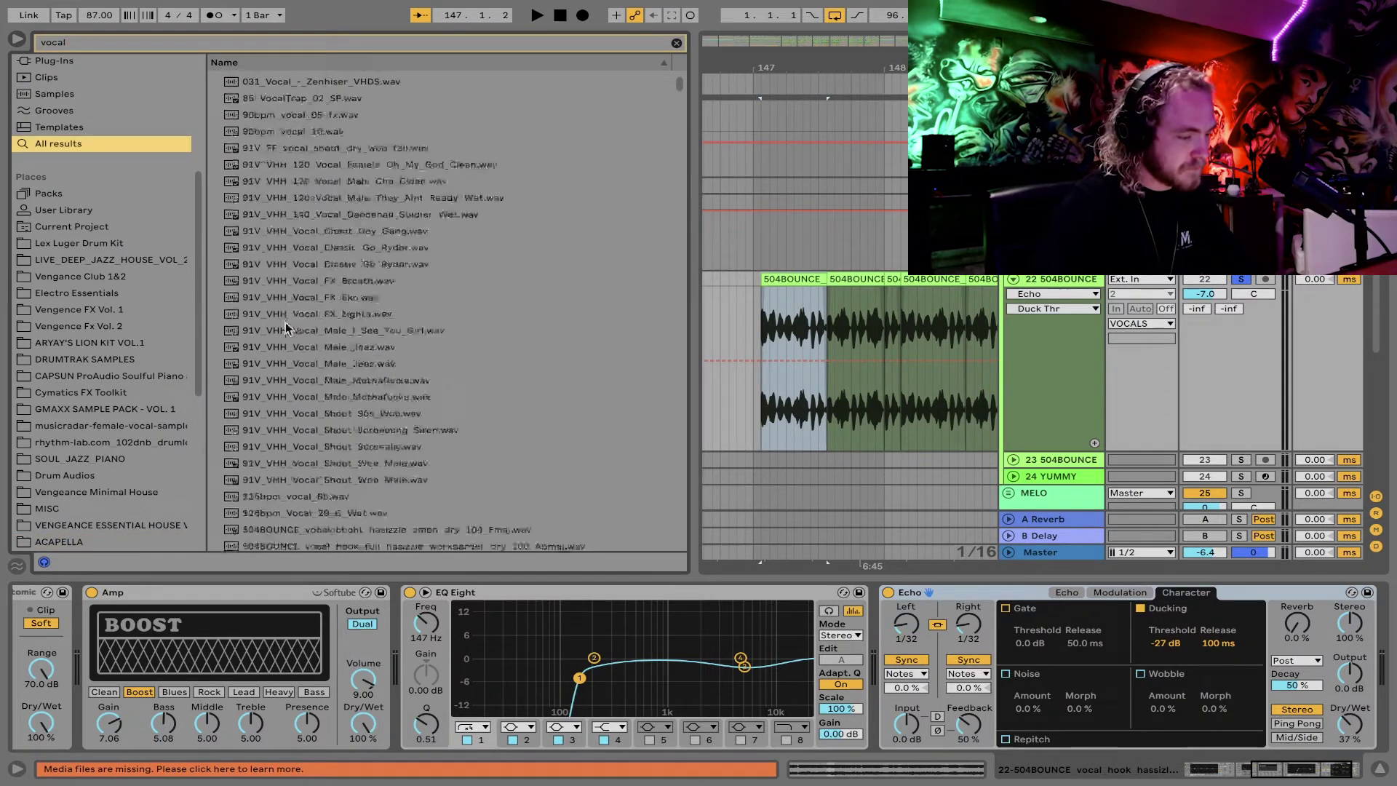
Step: Preview a few 91V_VHH vocal samples and the 504BOUNCE bounceit hook samples
left_click(286, 331)
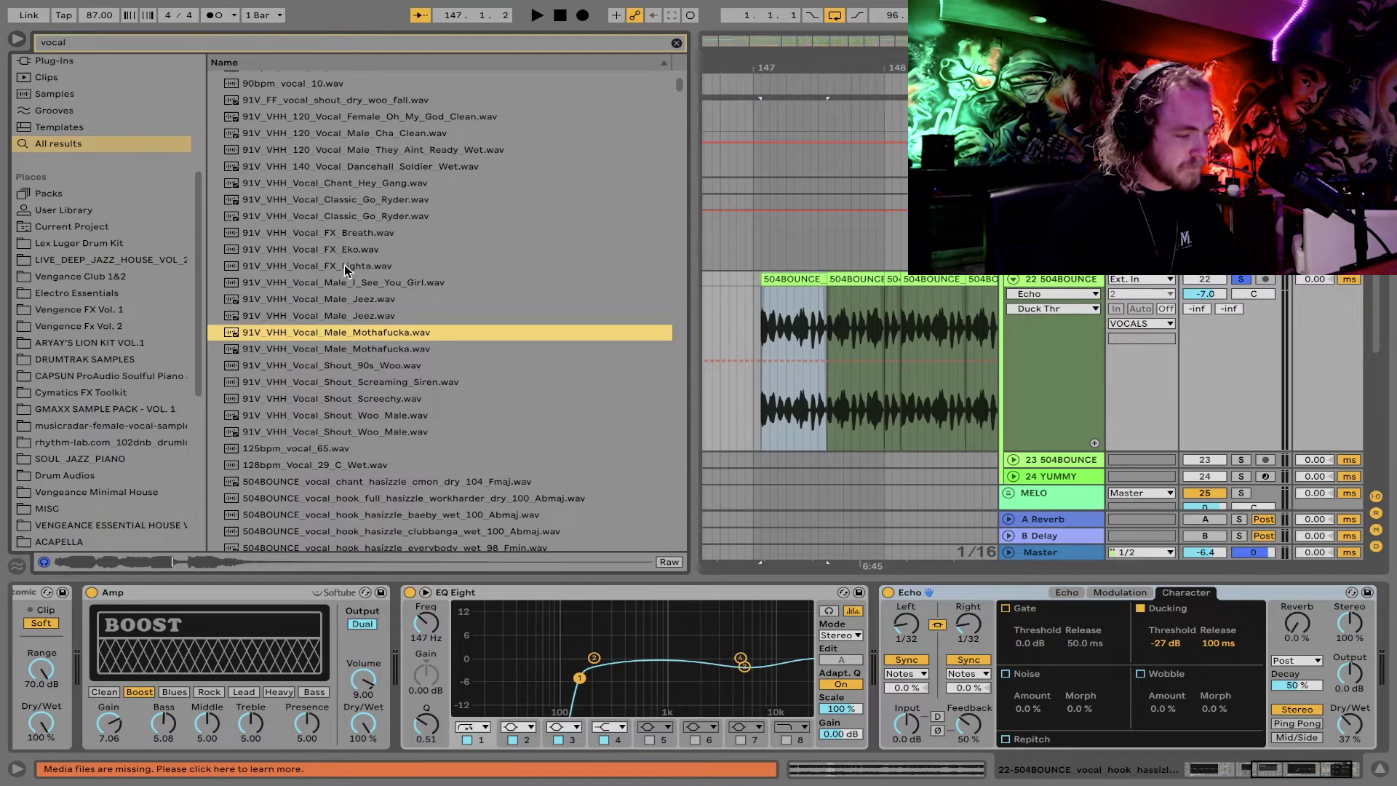
left_click(364, 216)
scroll(366, 211, "down", 5)
left_click(336, 292)
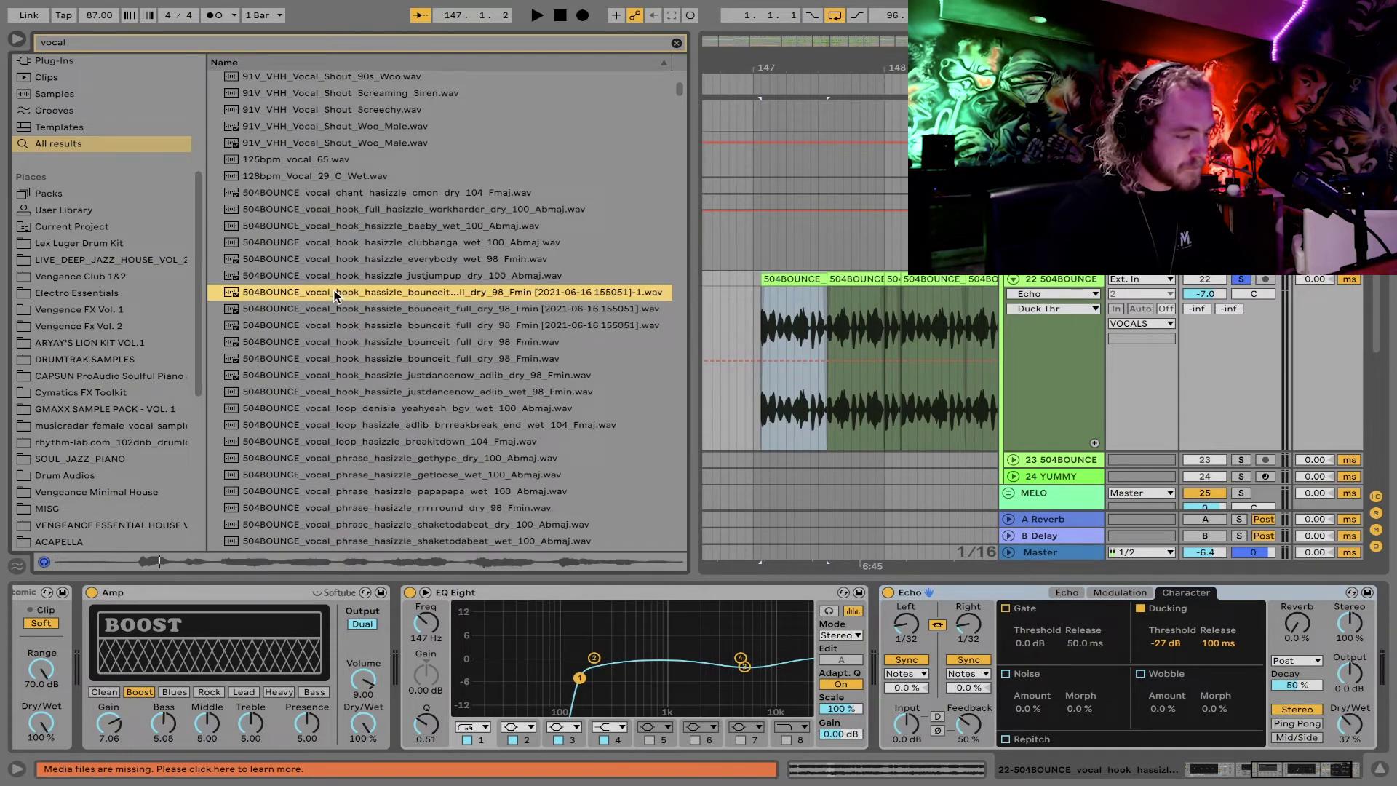
left_click(340, 342)
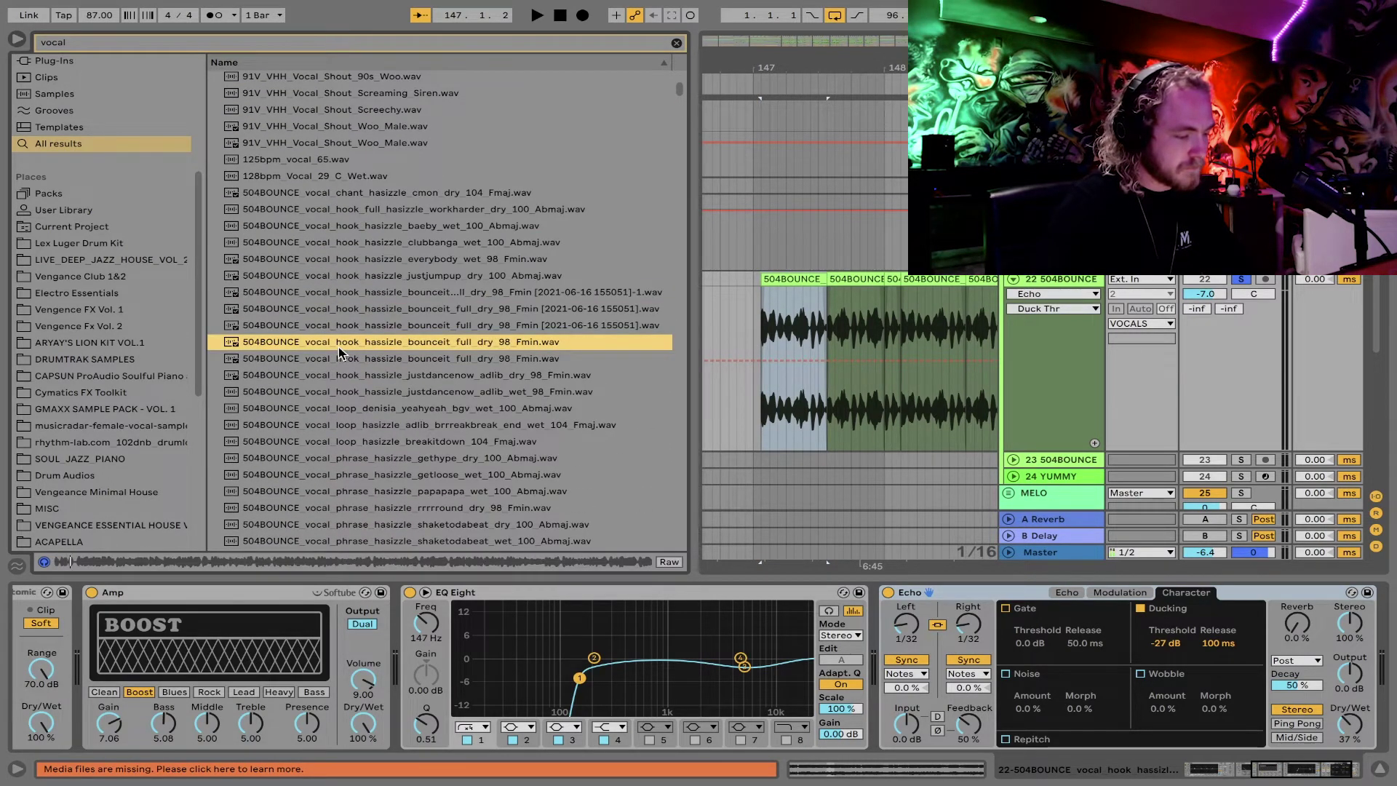
Step: Preview the second 504BOUNCE bounceit full dry hook and the justdancenow adlib dry sample
scroll(523, 320, "down", 1)
scroll(754, 307, "right", 3)
scroll(754, 307, "down", 1)
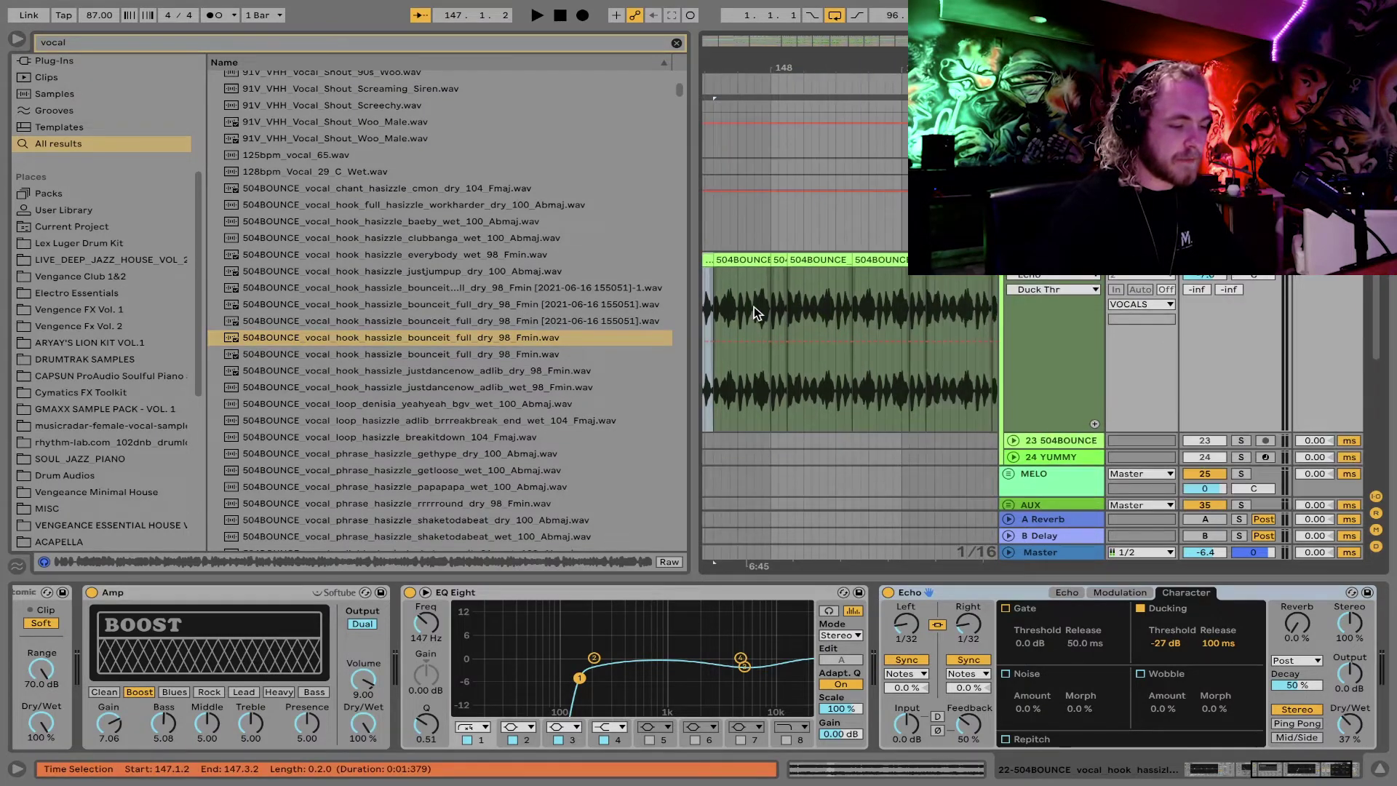
scroll(754, 307, "left", 2)
left_click(444, 357)
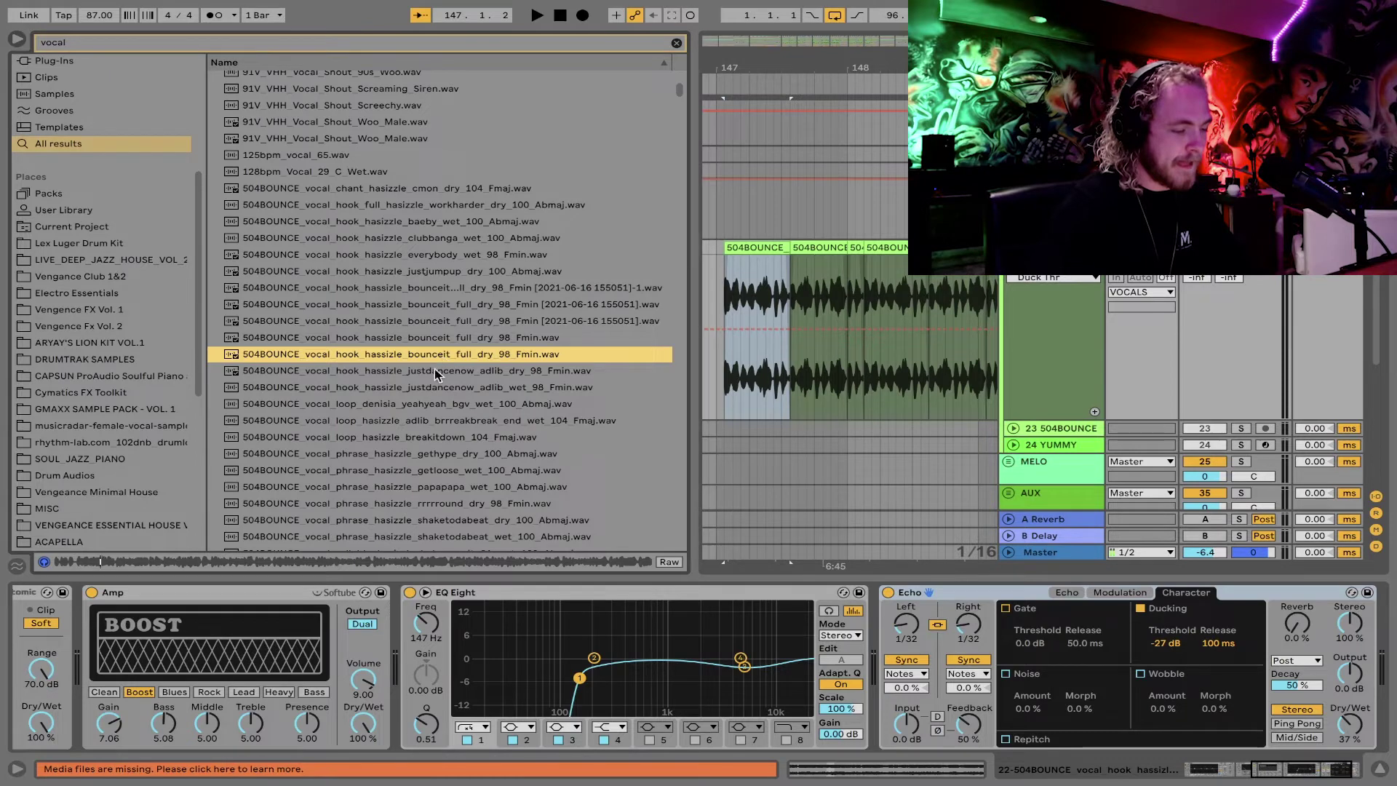
left_click(430, 375)
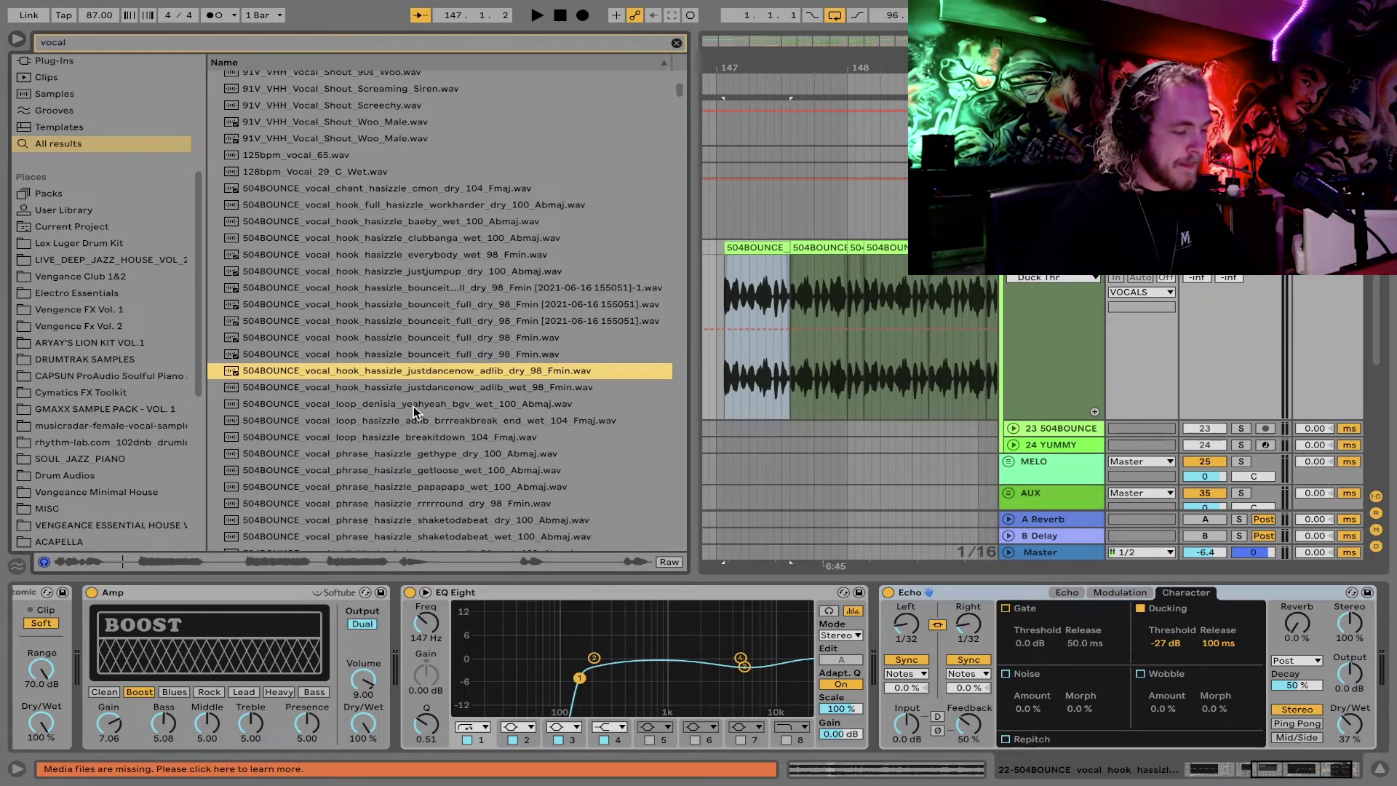
Step: Preview 504BOUNCE_vocal_loop_hasizzle_breakitdown_104_Fmaj.wav and place it at 147.1.2 on tracks 22 and 23
left_click(400, 438)
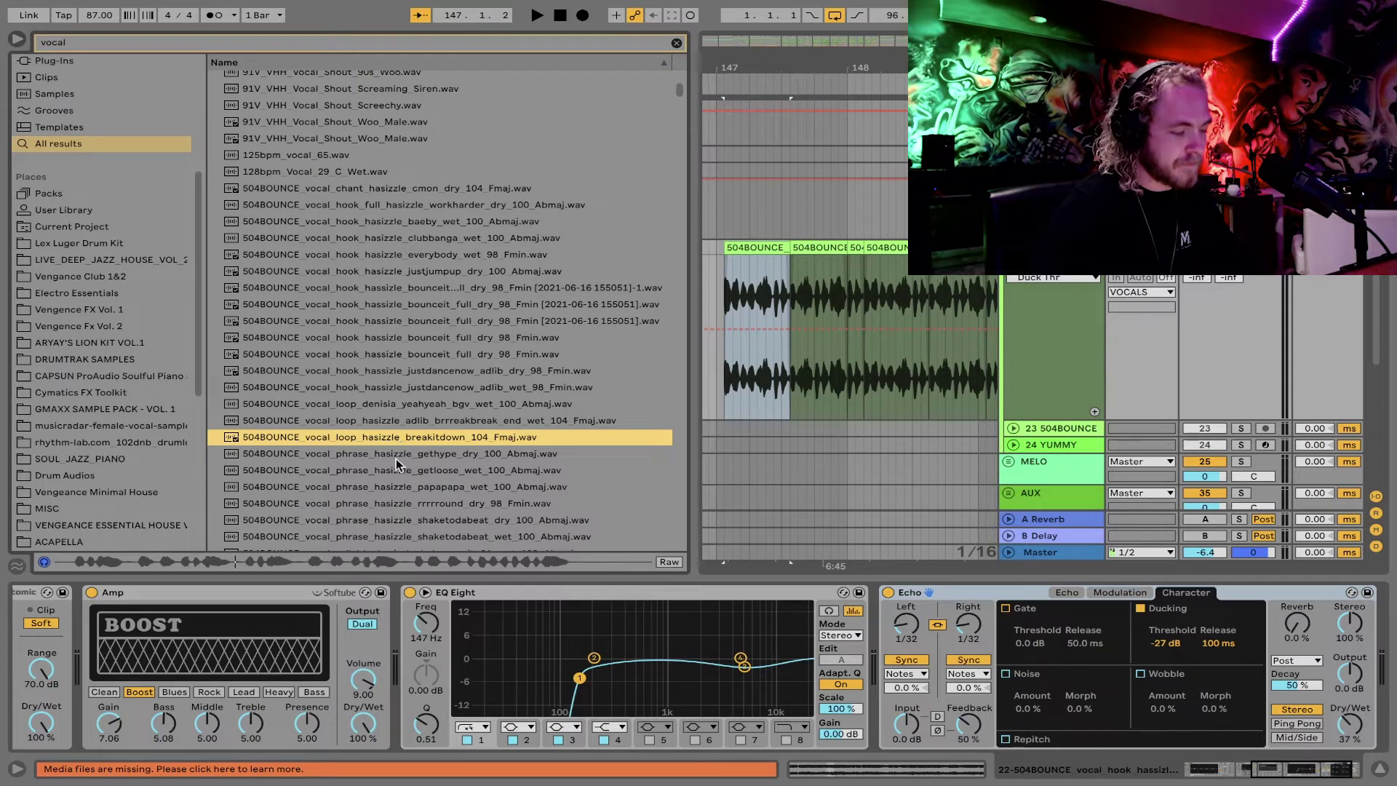
left_click_drag(398, 432, 725, 289)
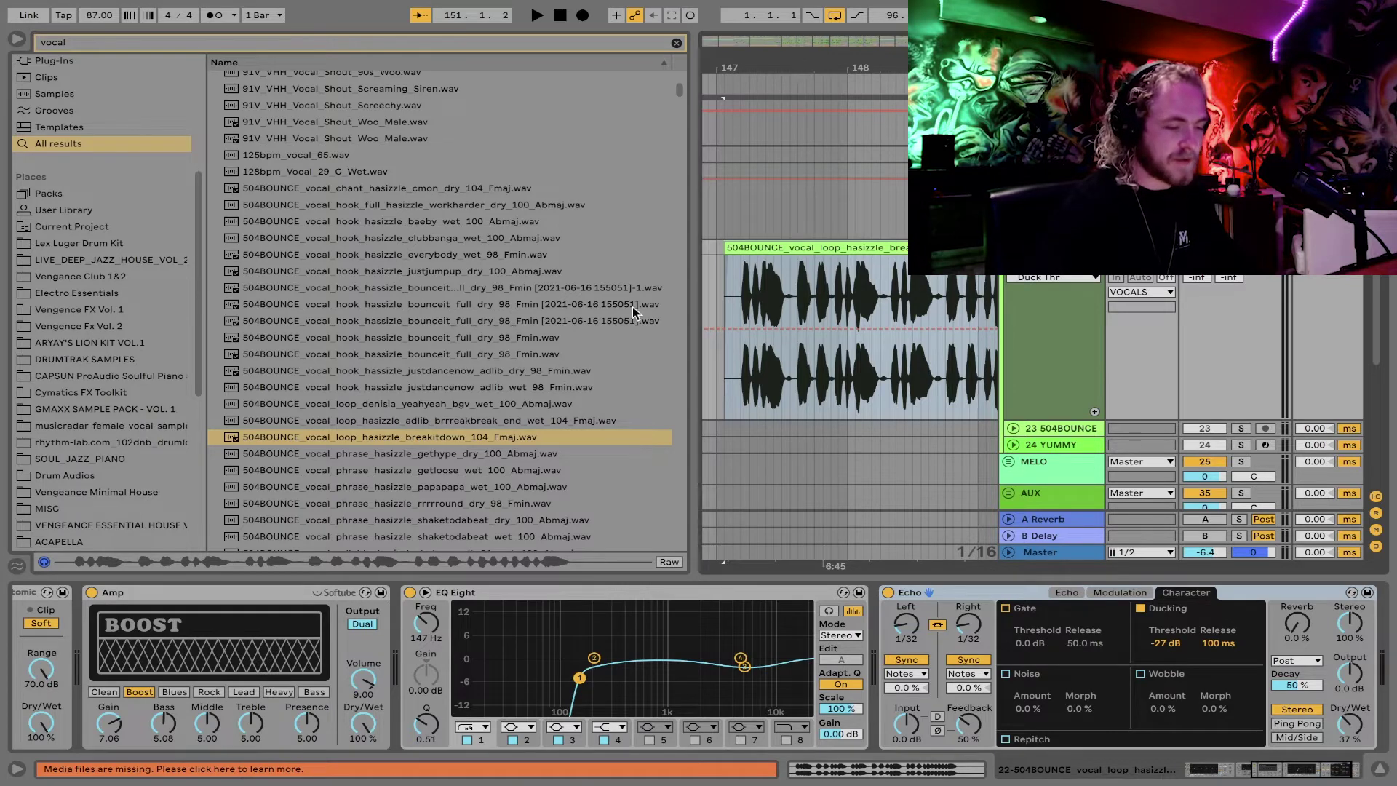
left_click_drag(376, 440, 726, 453)
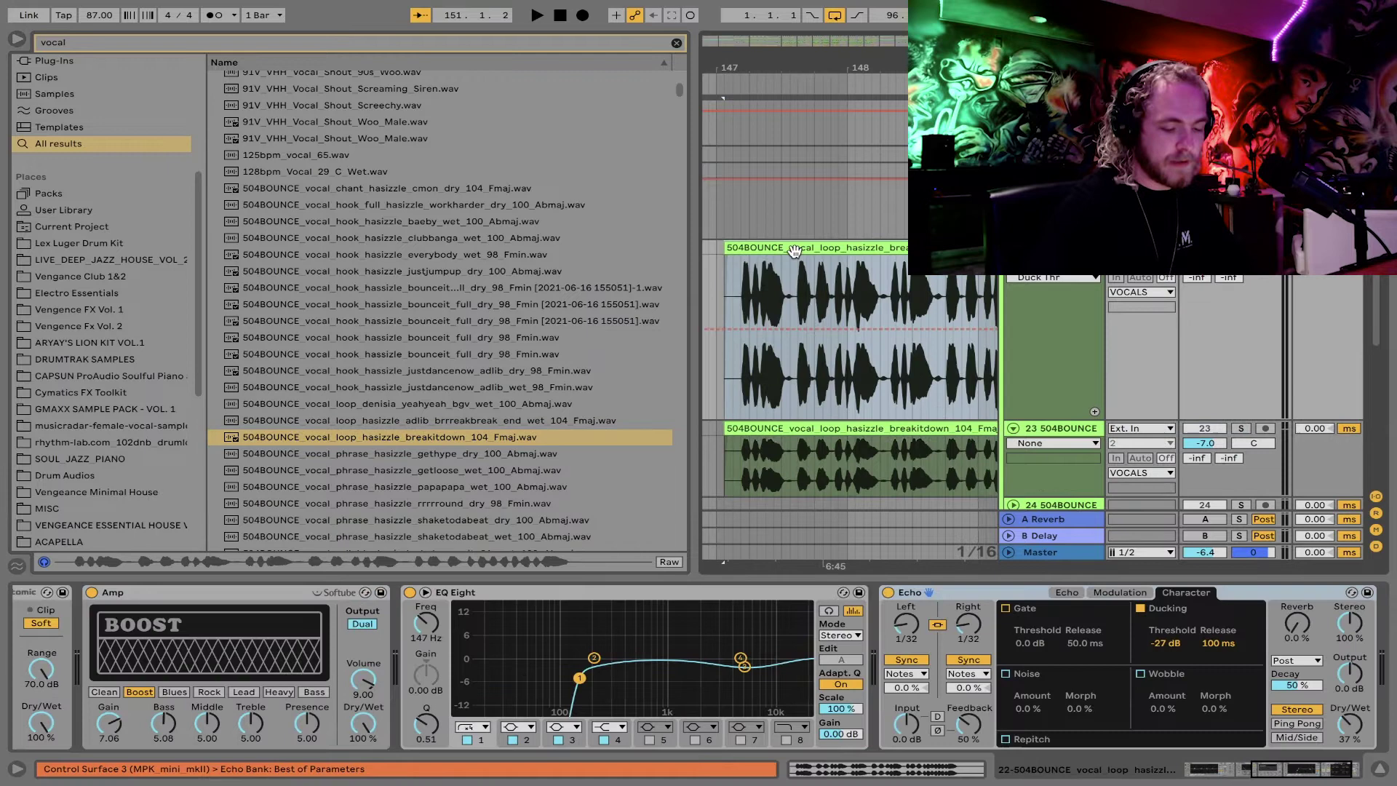
Step: Hide the browser, open the breakitdown vocal clip on track 23 for editing and audition it
left_click(16, 38)
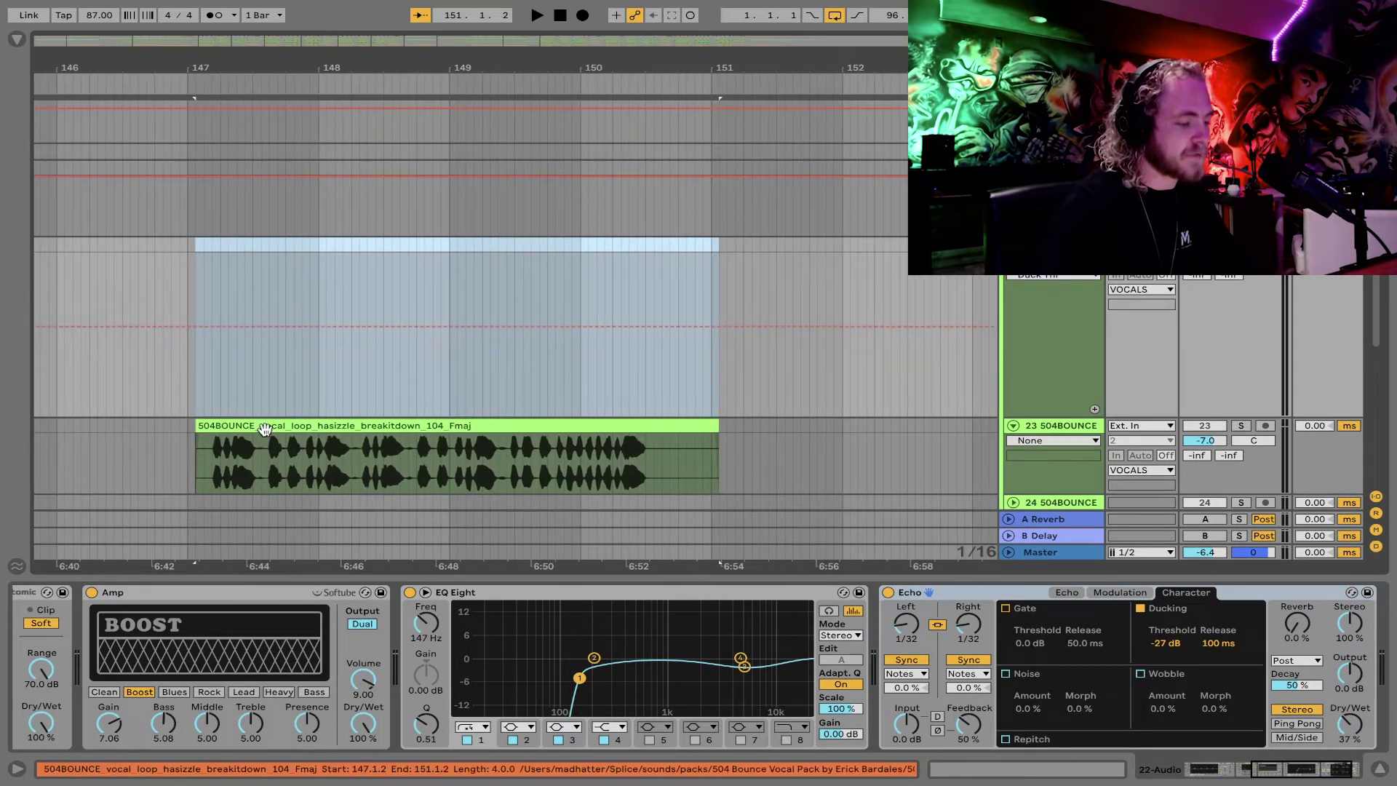
double_click(265, 429)
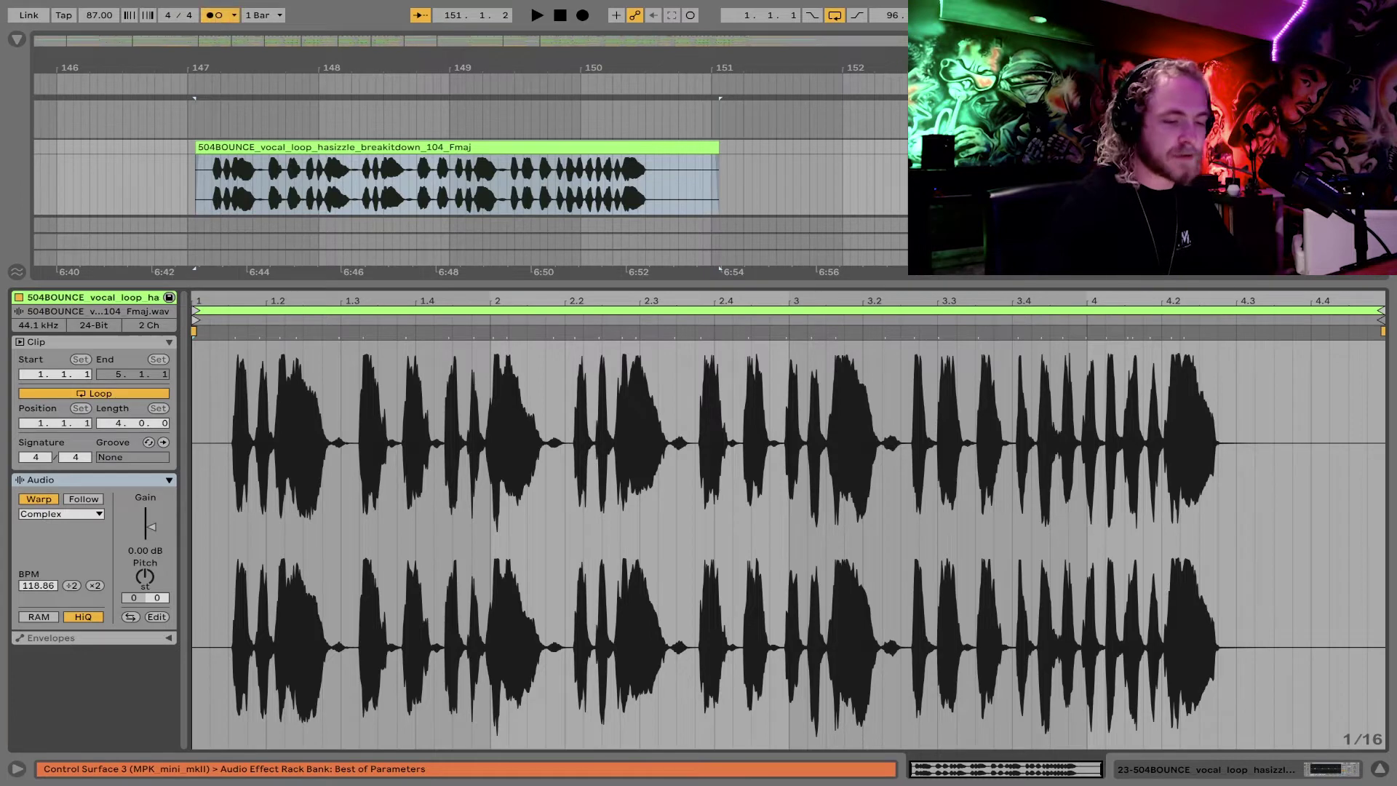
key("space")
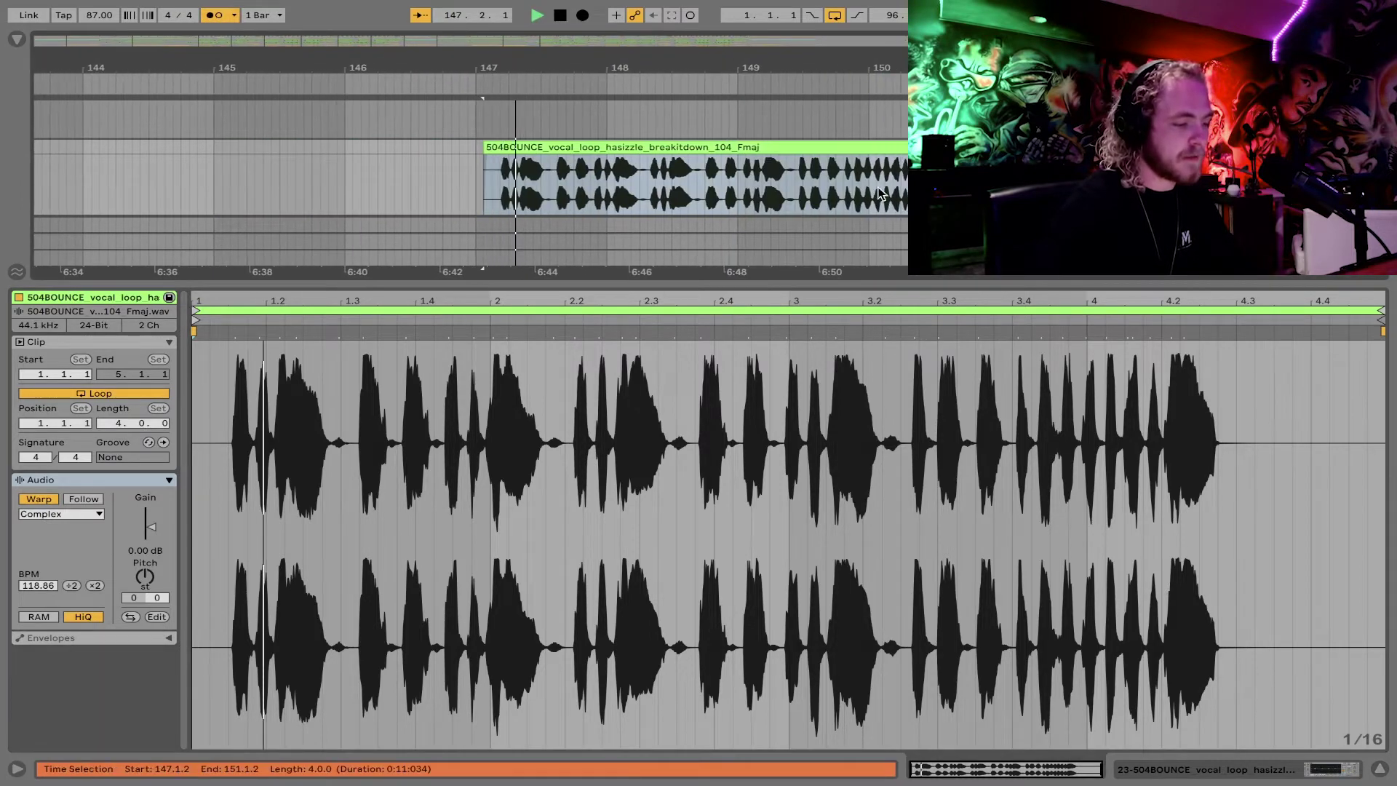
key("space")
Step: Move the vocal loop clip so it starts at 147.1.1 and audition it against the beat
left_click_drag(477, 149, 487, 154)
left_click(435, 152)
key("space")
key("space")
left_click(484, 146)
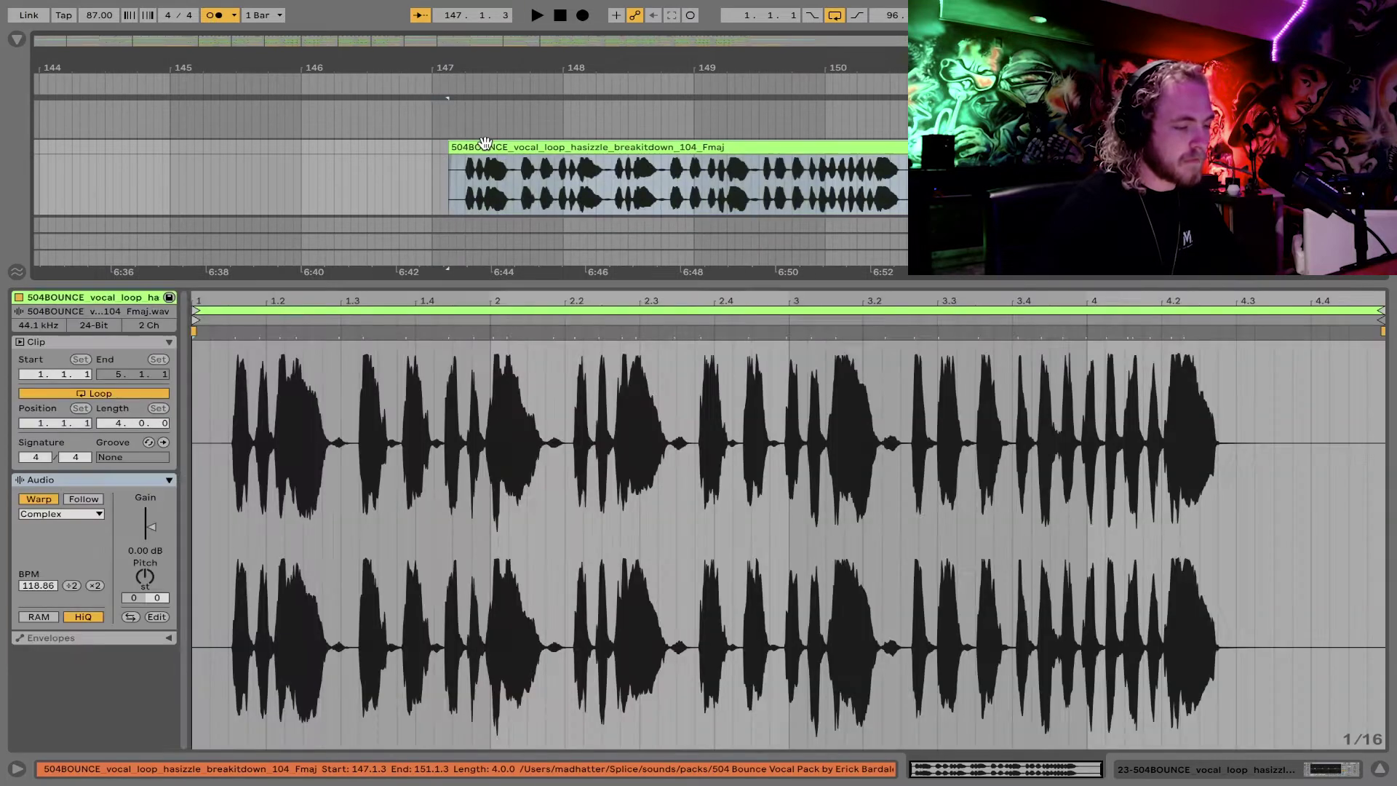
key("Left")
key("Left")
key("space")
key("space")
Step: Warp the first bar of the vocal by pinning its syllables to 1.2.1, 1.3.1, 1.3.3, 1.4.1 and 1.4.3
left_click_drag(277, 331, 267, 333)
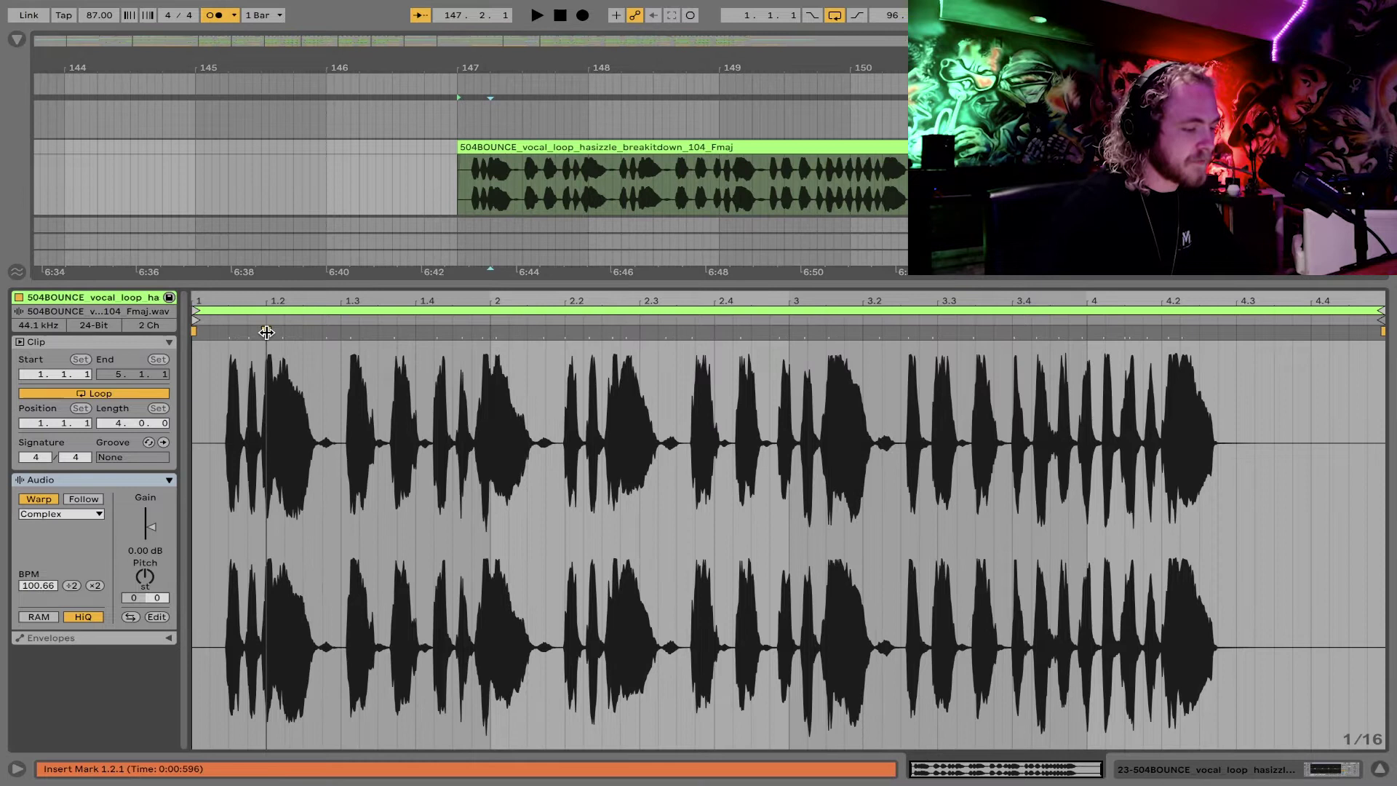
key("space")
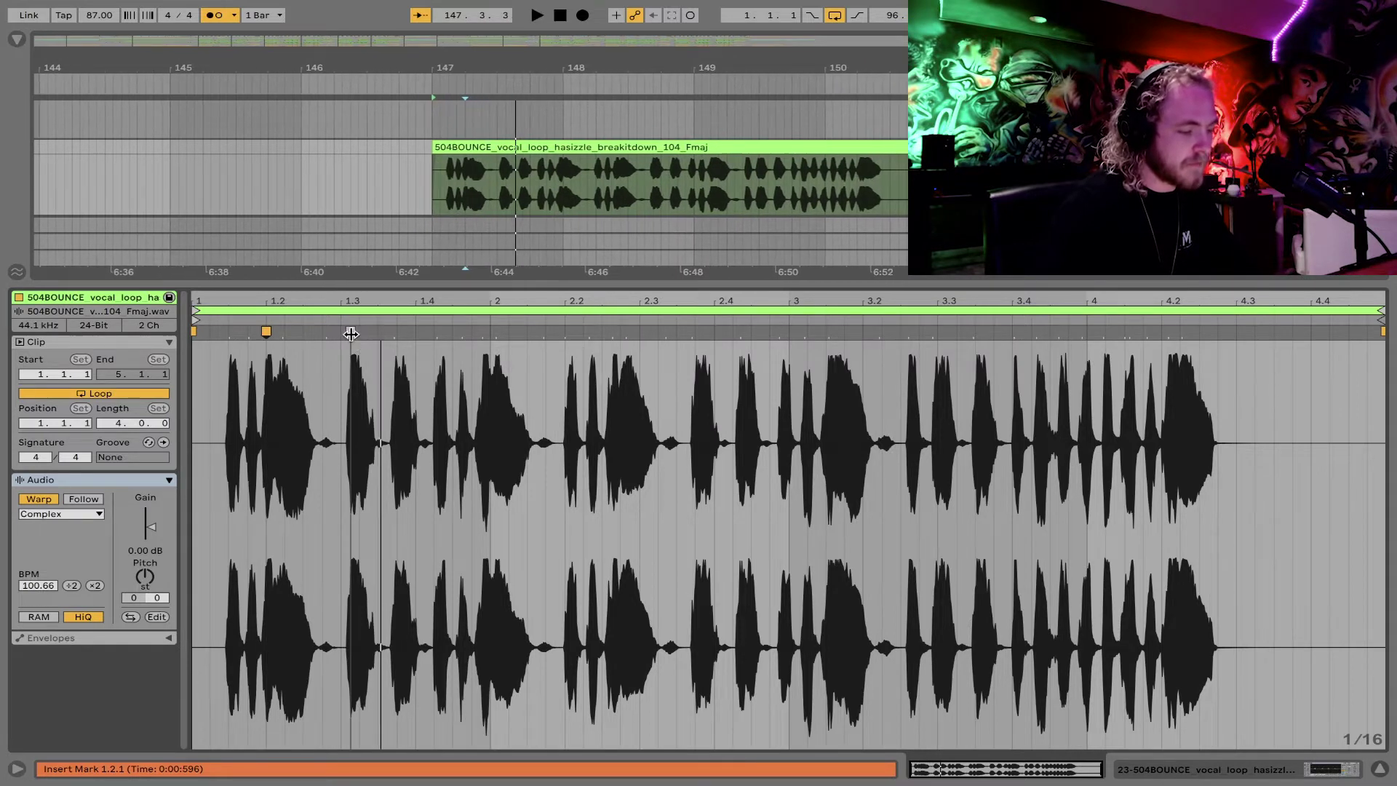
left_click_drag(351, 334, 341, 331)
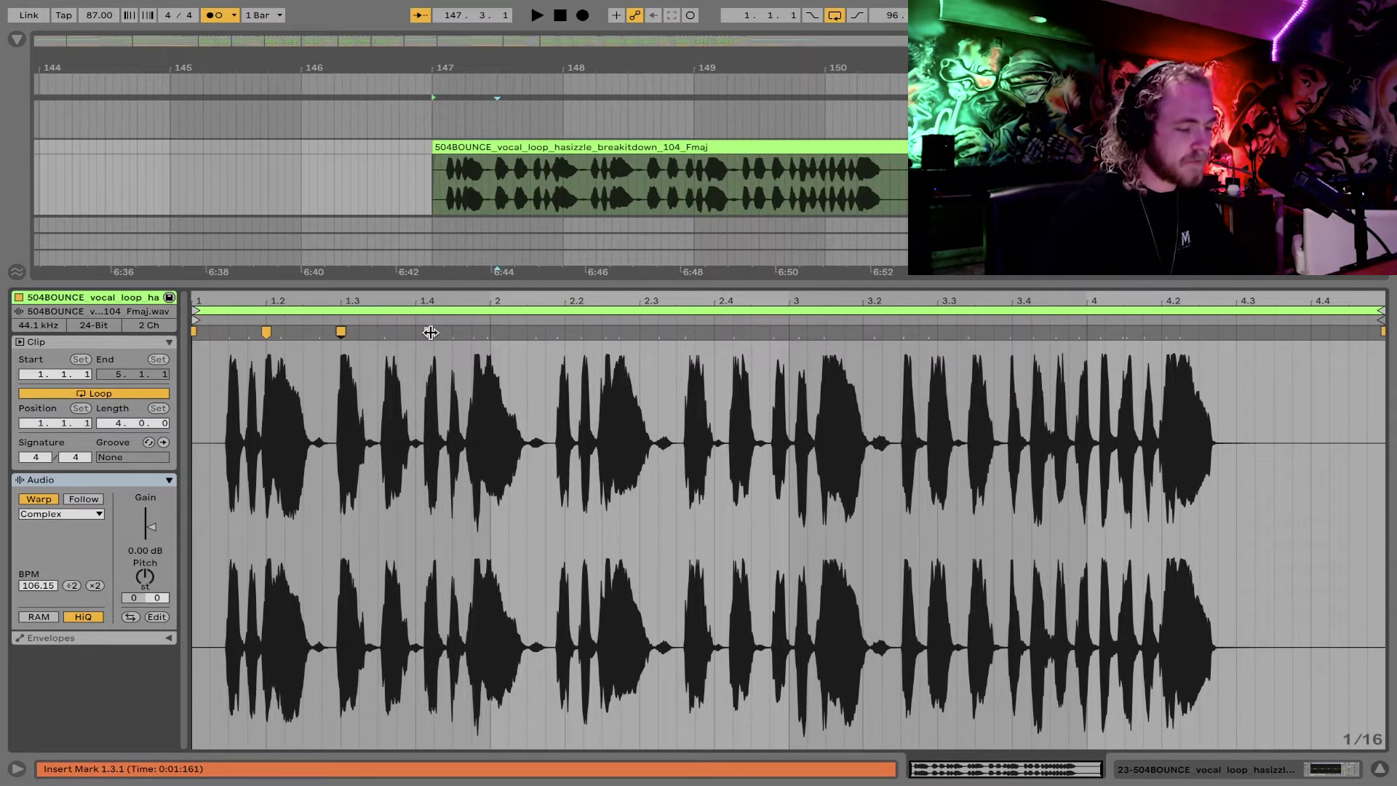
key("space")
key("space")
mouse_move(385, 332)
left_mouse_down()
mouse_move(370, 332)
mouse_move(452, 333)
left_mouse_up()
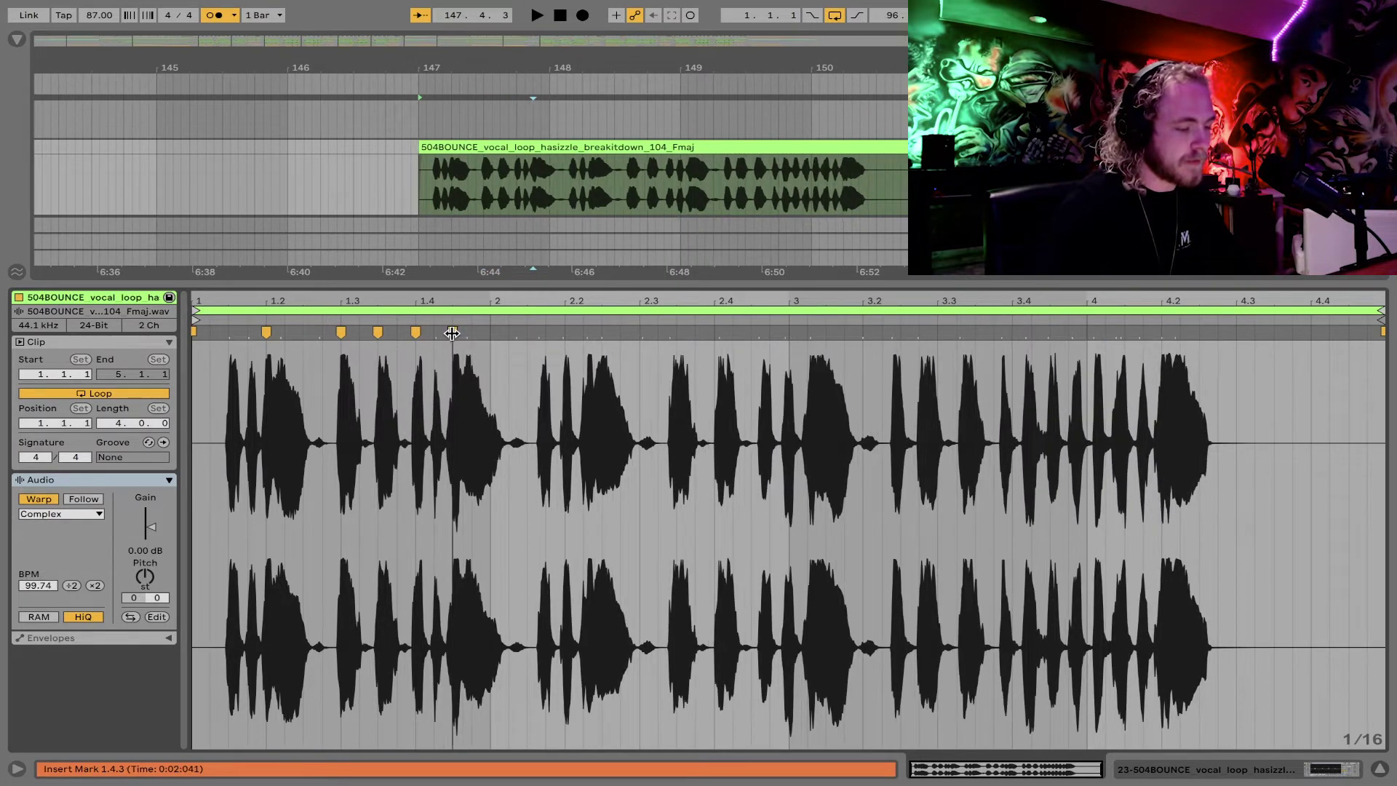
Step: Play back the warped first bar and audition the later phrases of the vocal loop
key("space")
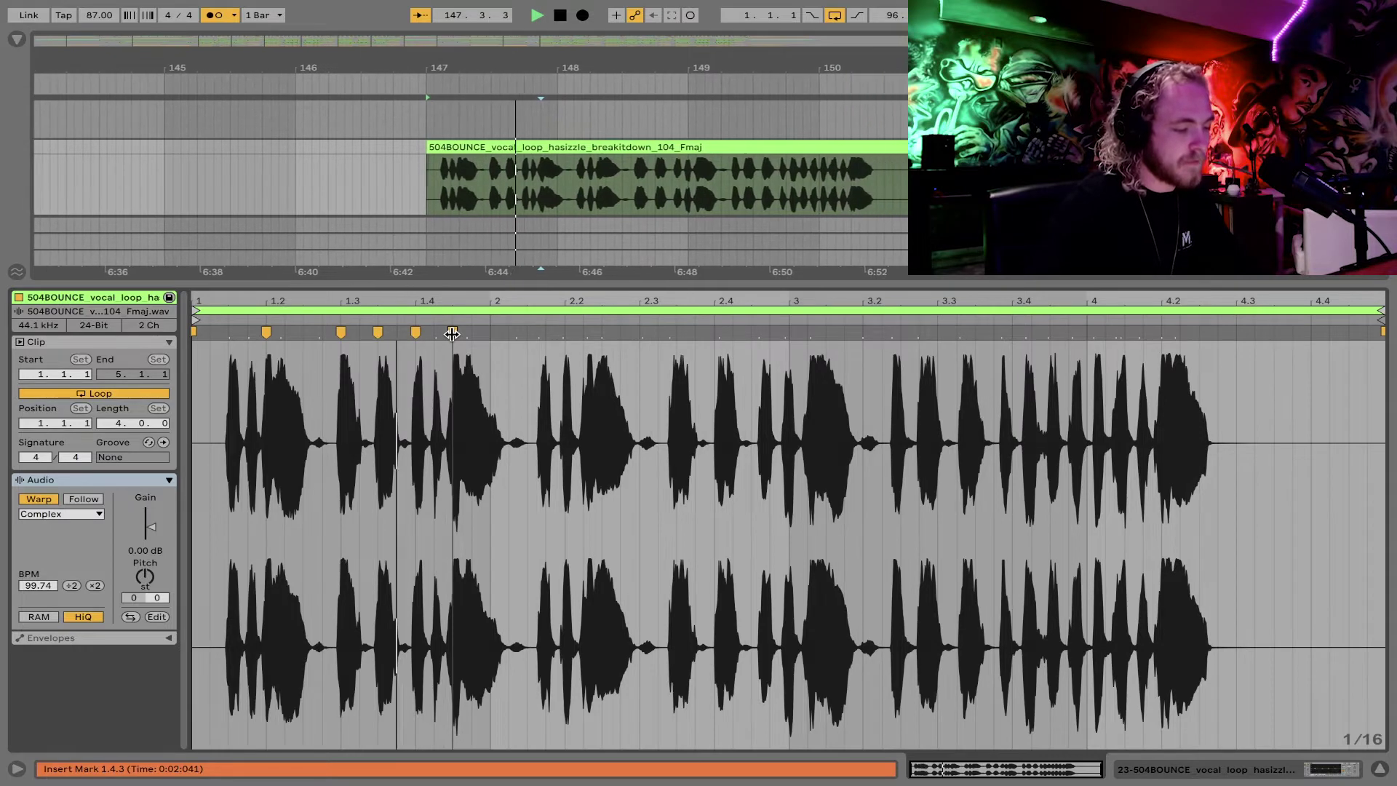
key("space")
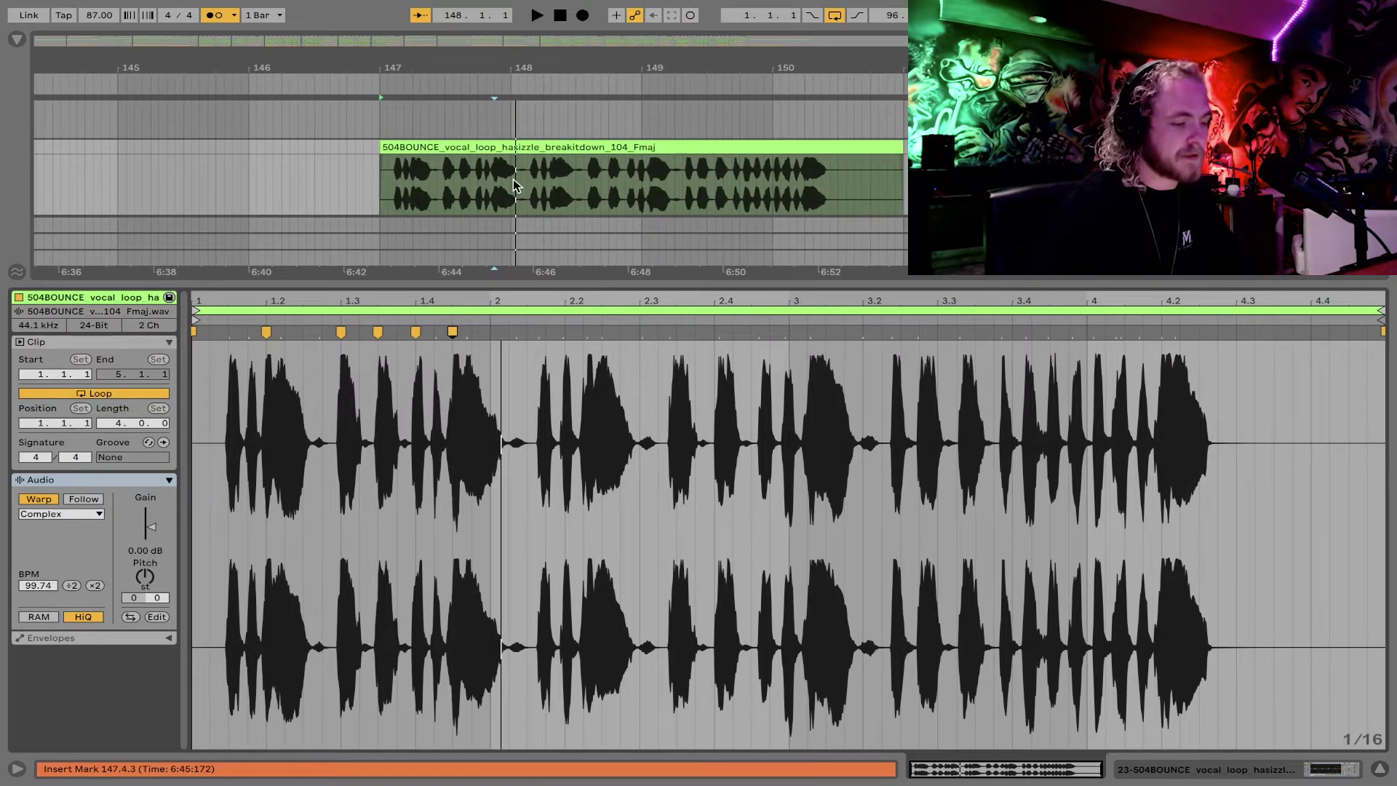
left_click_drag(514, 186, 532, 182)
left_click(732, 182)
key("space")
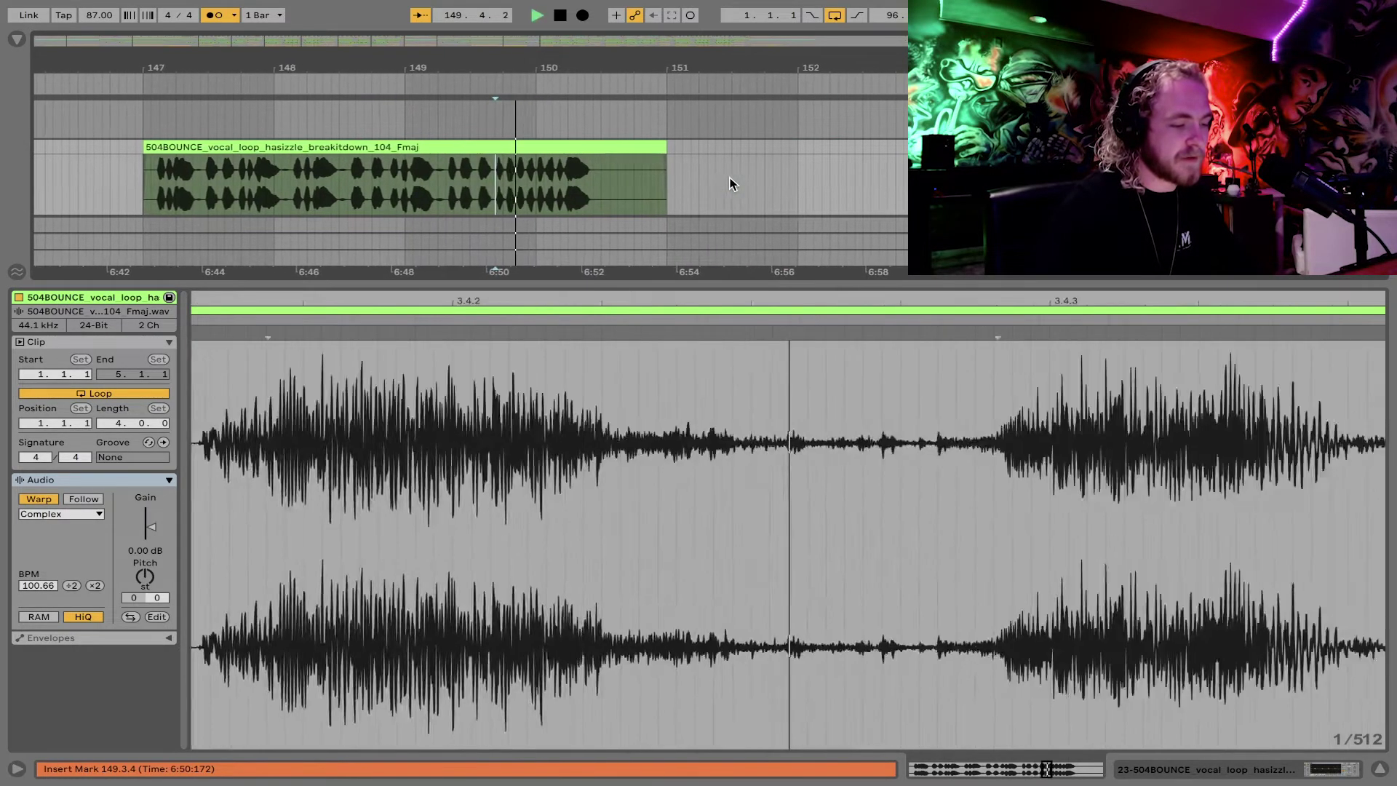
key("space")
left_click(427, 176)
key("space")
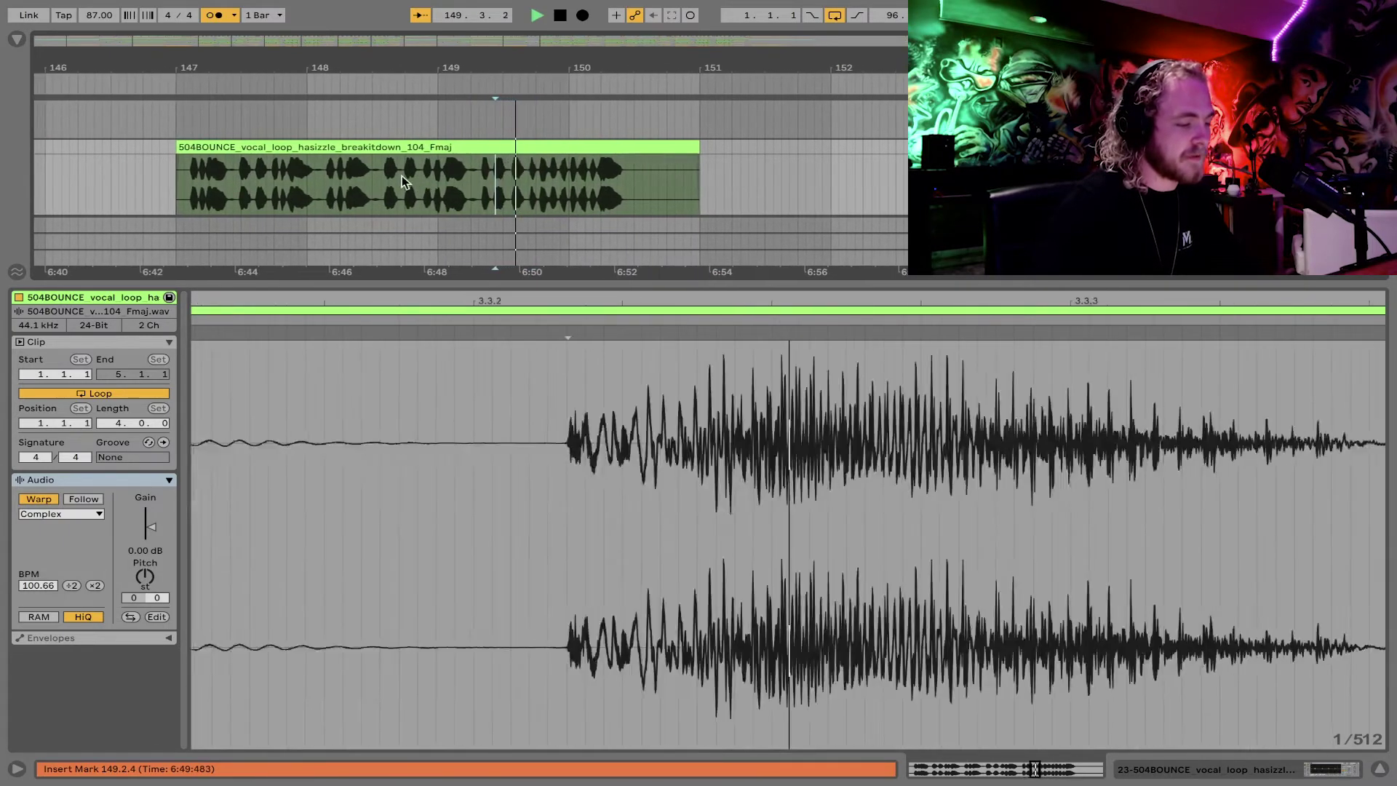
key("space")
Step: Split the vocal clip at 148.1.1, delete the part after it and audition the remaining bar
left_click_drag(288, 175, 718, 141)
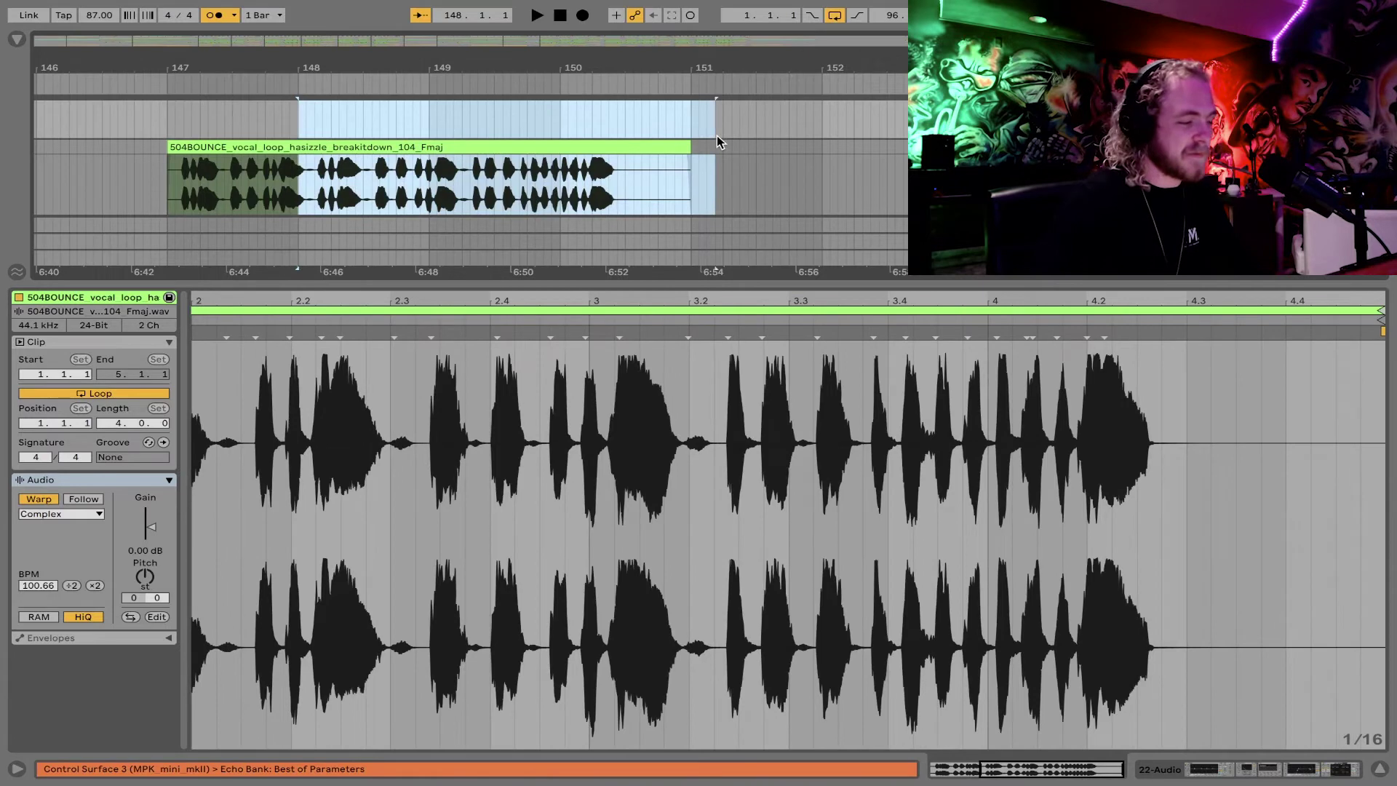
left_click(656, 145)
left_click(299, 175)
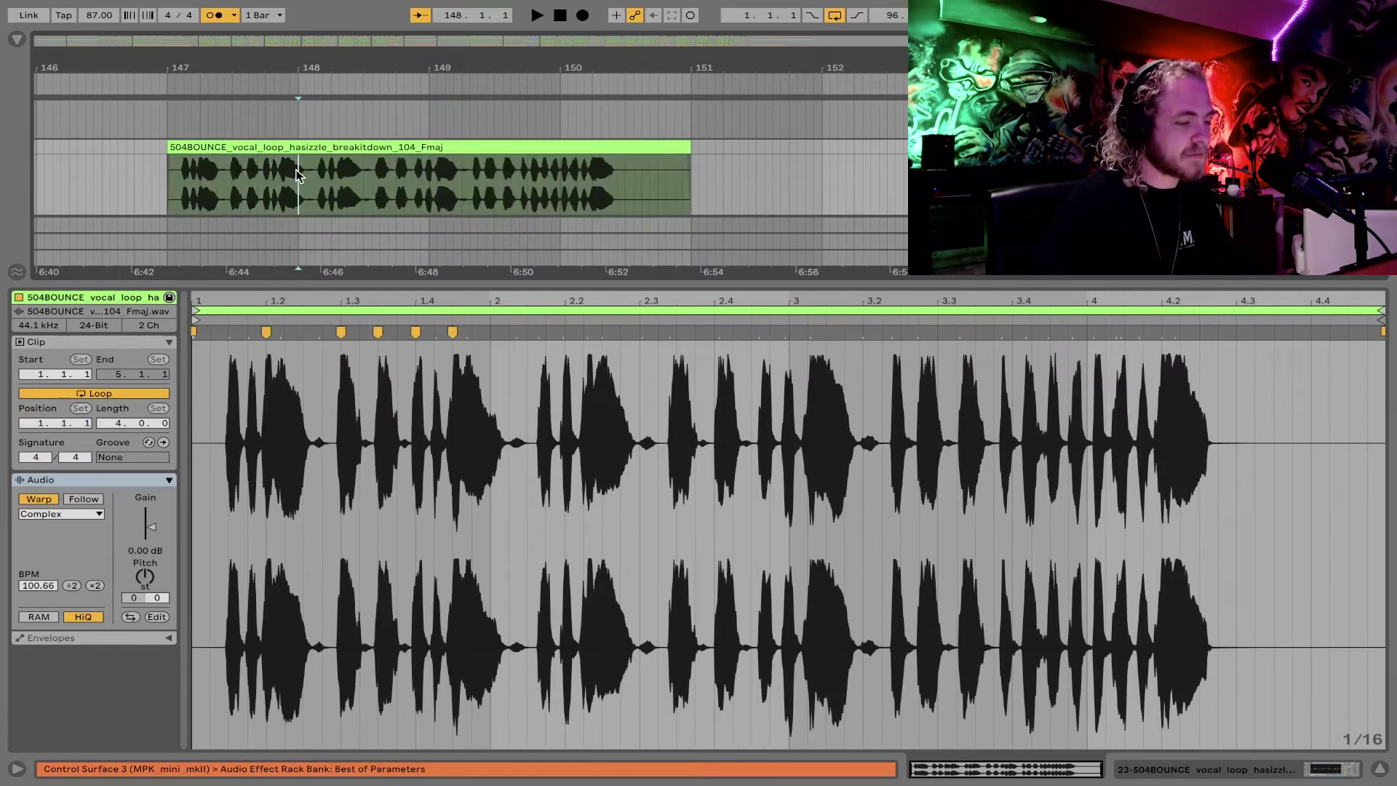
key("ctrl+e")
left_click(335, 149)
key("Delete")
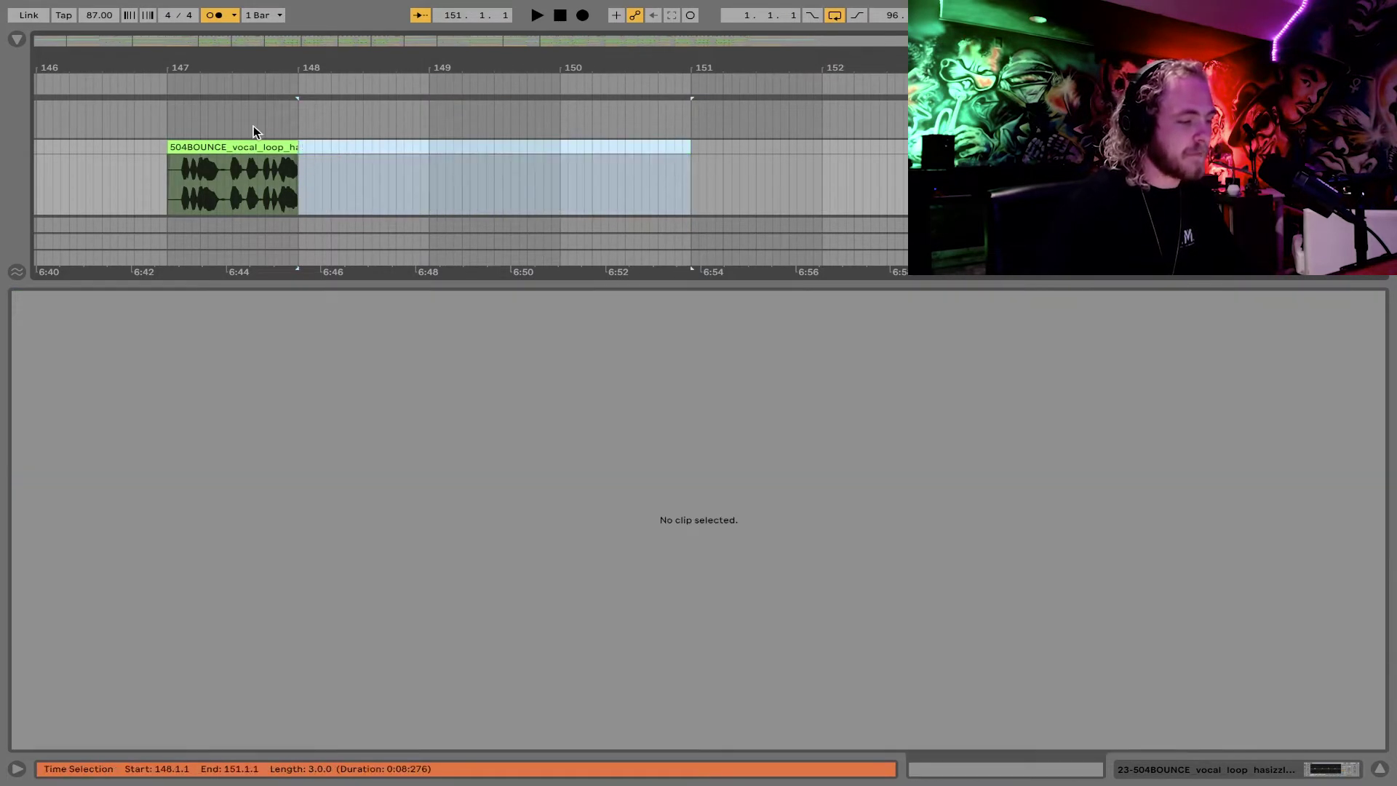
left_click(198, 145)
key("space")
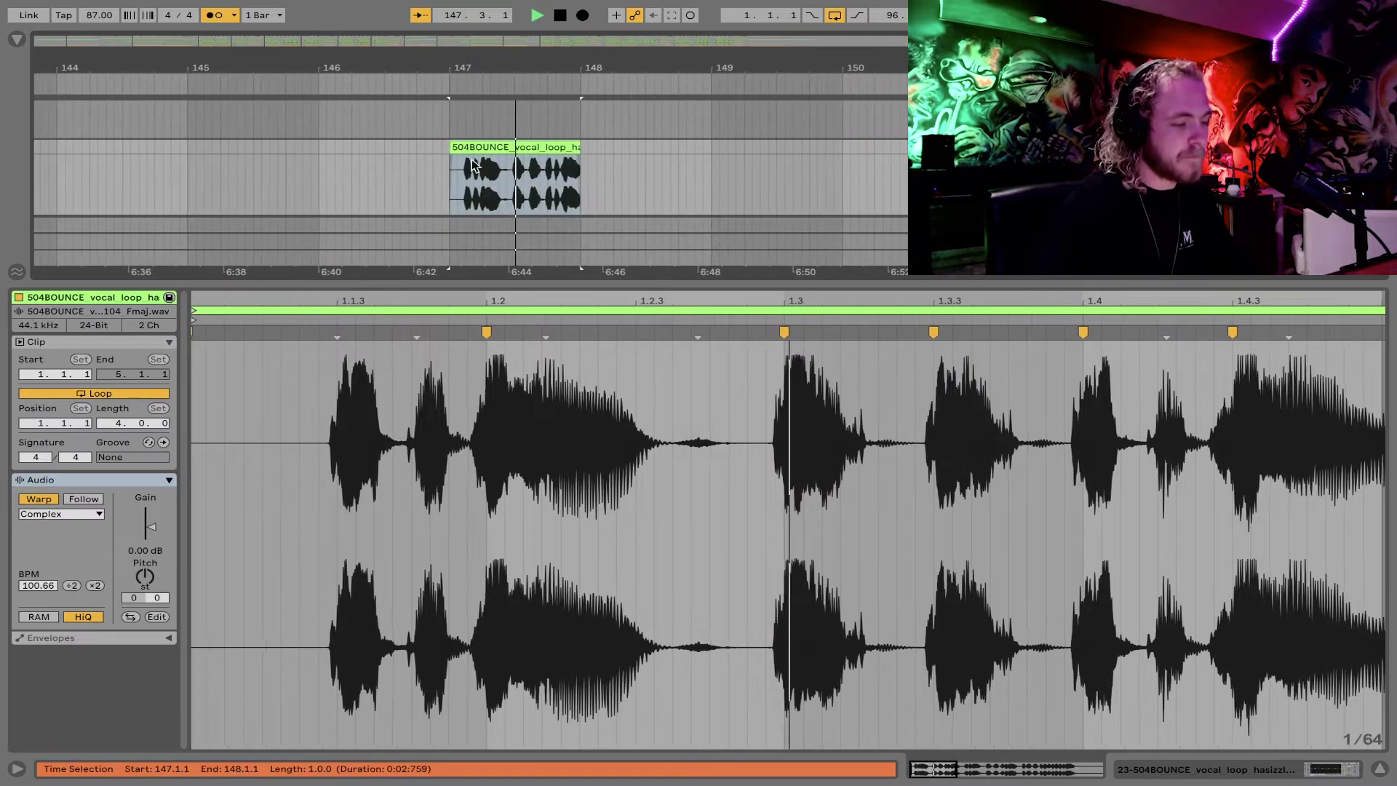
key("space")
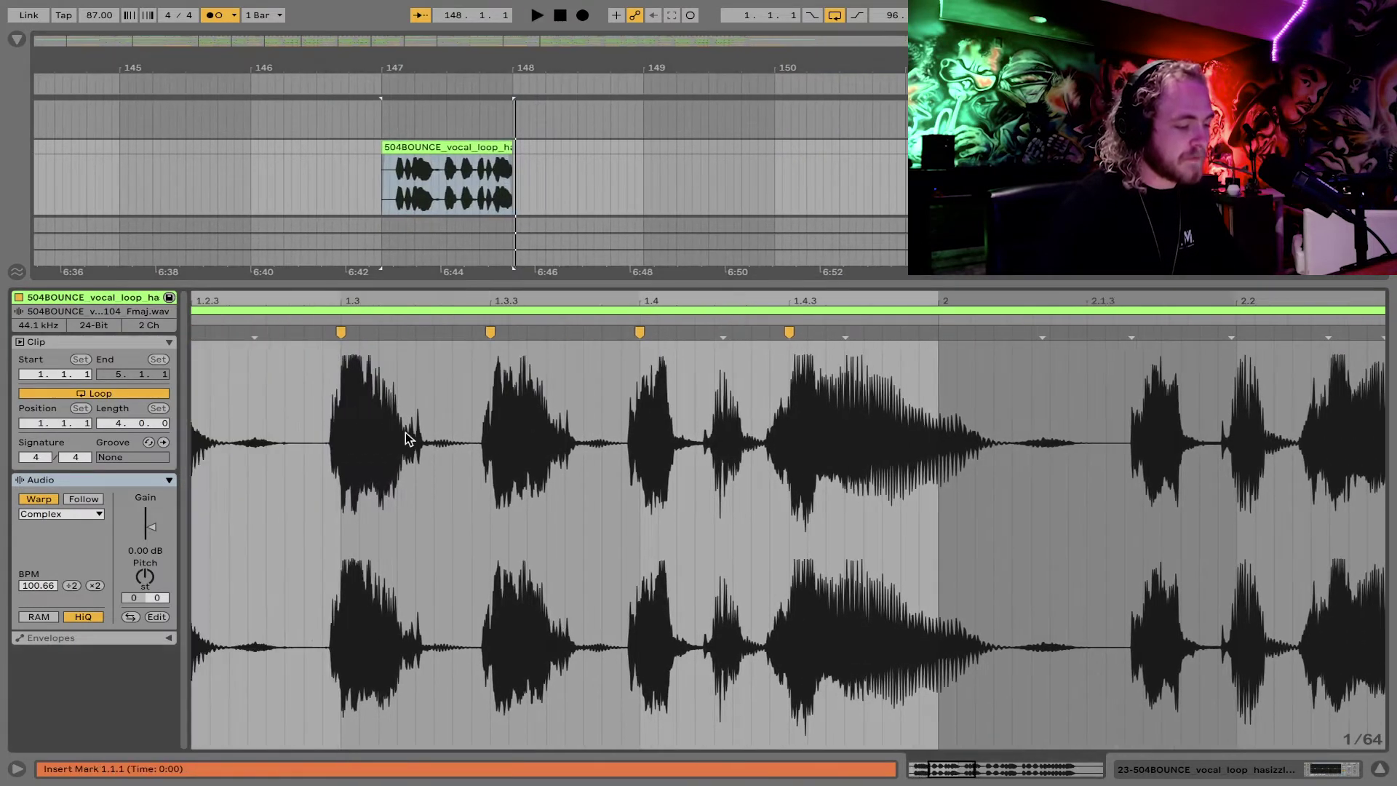
Step: Set the clip's warp mode to Beats with Preserve at 1/16
scroll(394, 397, "up", 3)
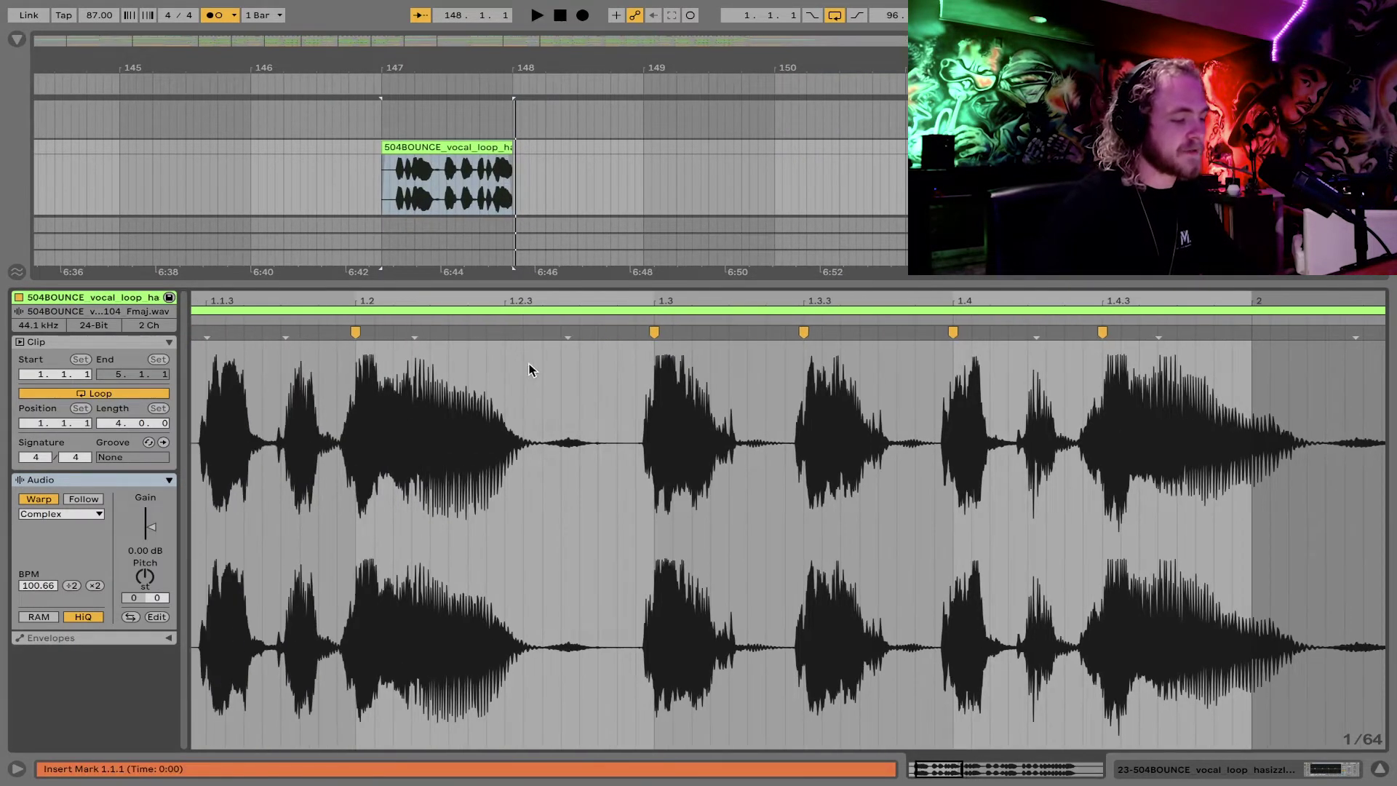
scroll(392, 485, "up", 2)
left_click(76, 515)
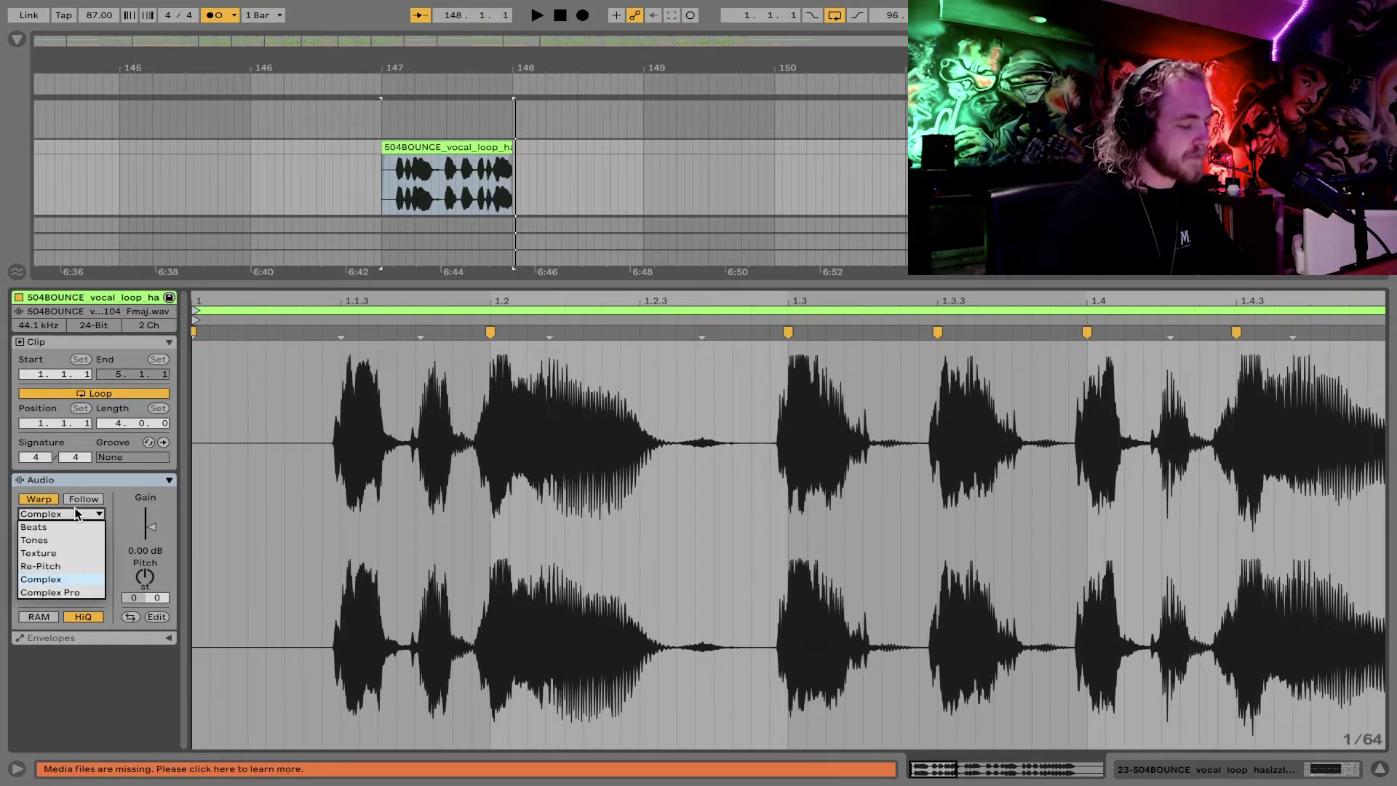
left_click(49, 528)
left_click(39, 554)
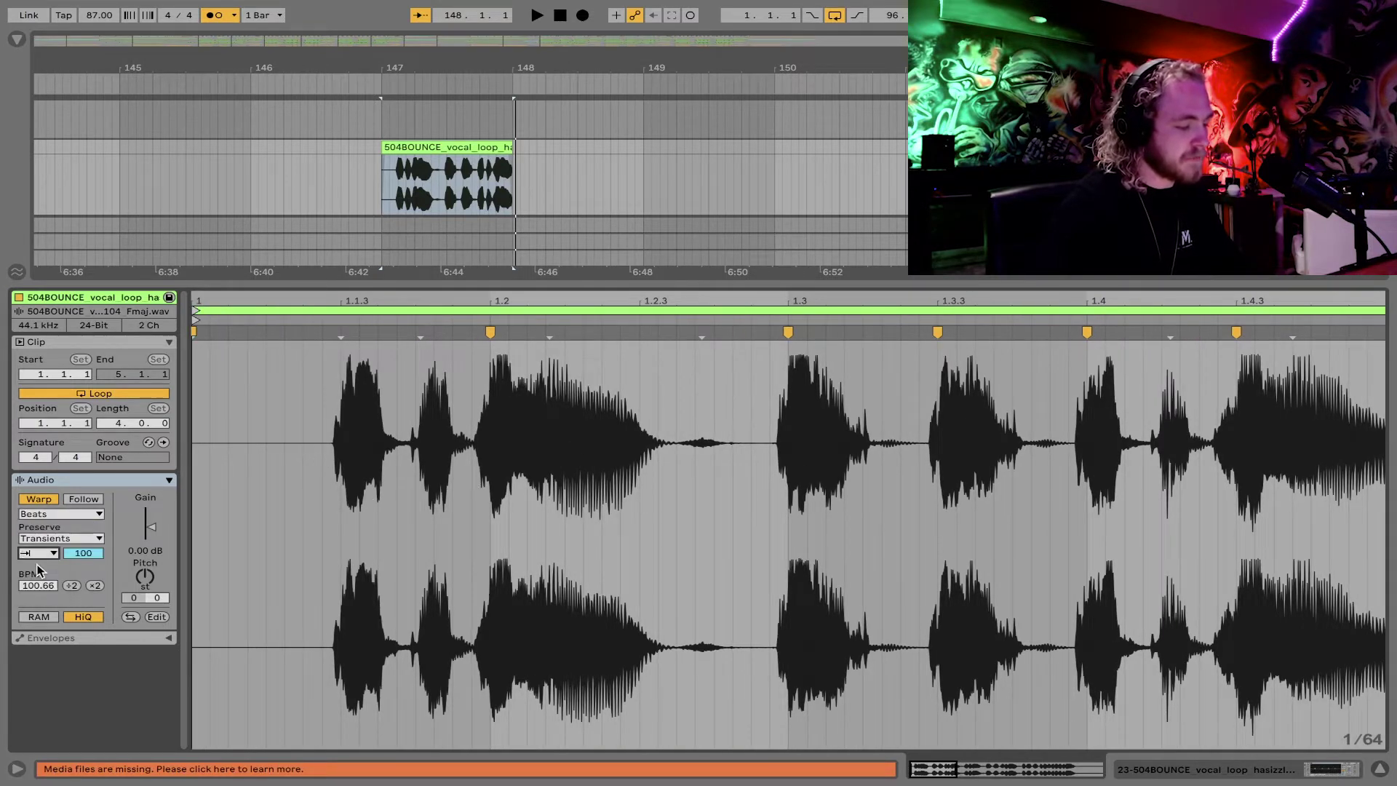
left_click(71, 539)
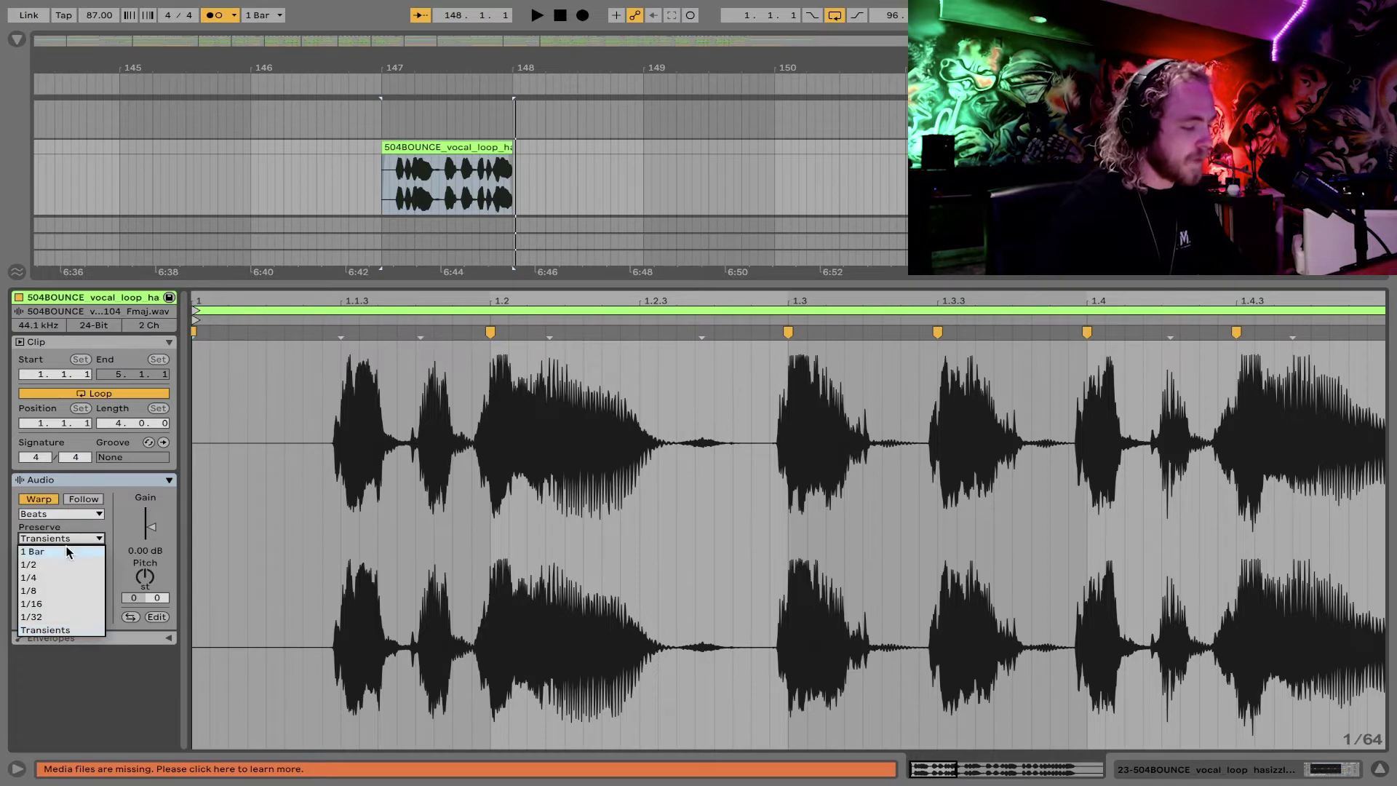
left_click(43, 603)
Step: Trim the silence before the first syllable up to 147.1.3, audition the clip and move it back to 147.1.1
left_click_drag(382, 148, 398, 148)
key("space")
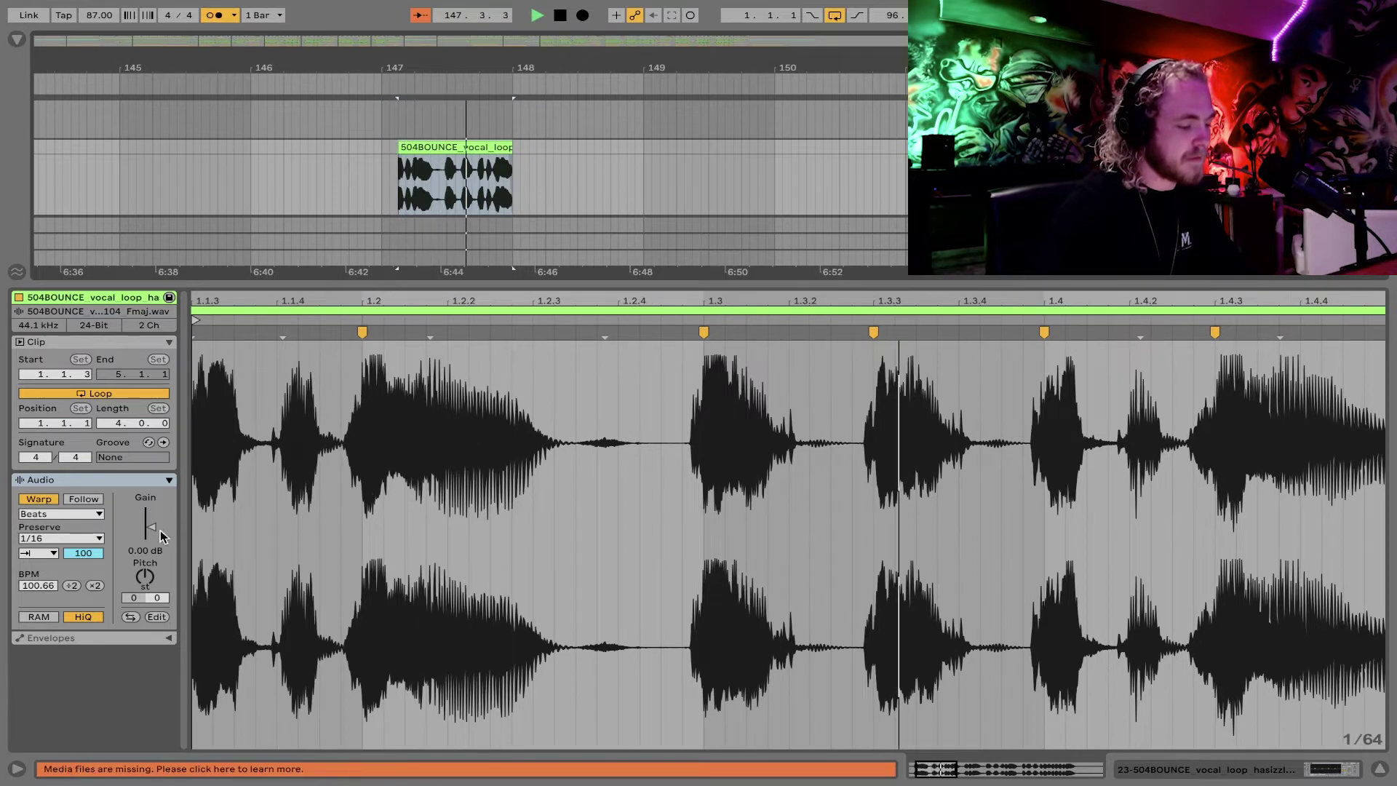
key("space")
key("space")
key("space")
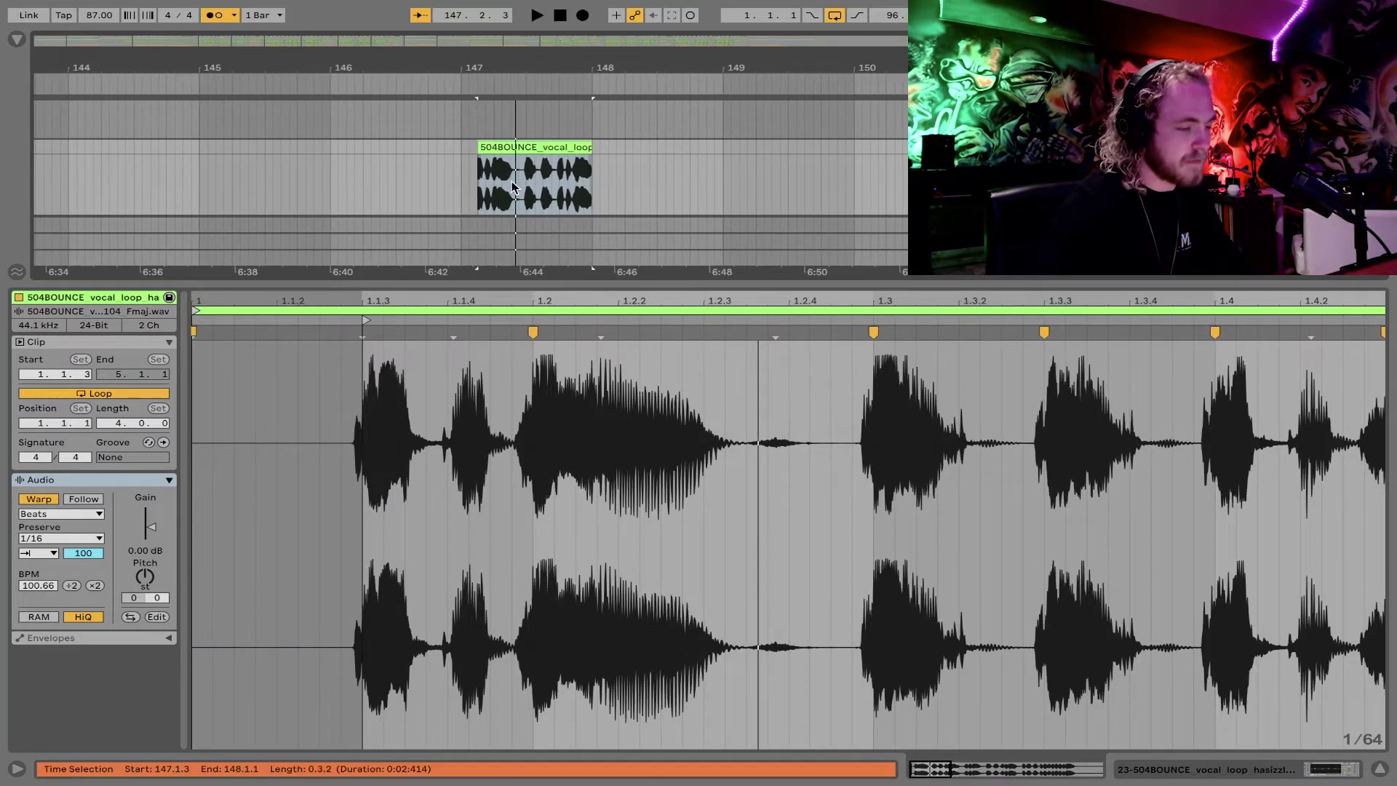
left_click(513, 147)
left_click_drag(514, 147, 497, 147)
Step: Try a transient envelope of 38 with Preserve at 1/8 and audition the chopped vocal
key("space")
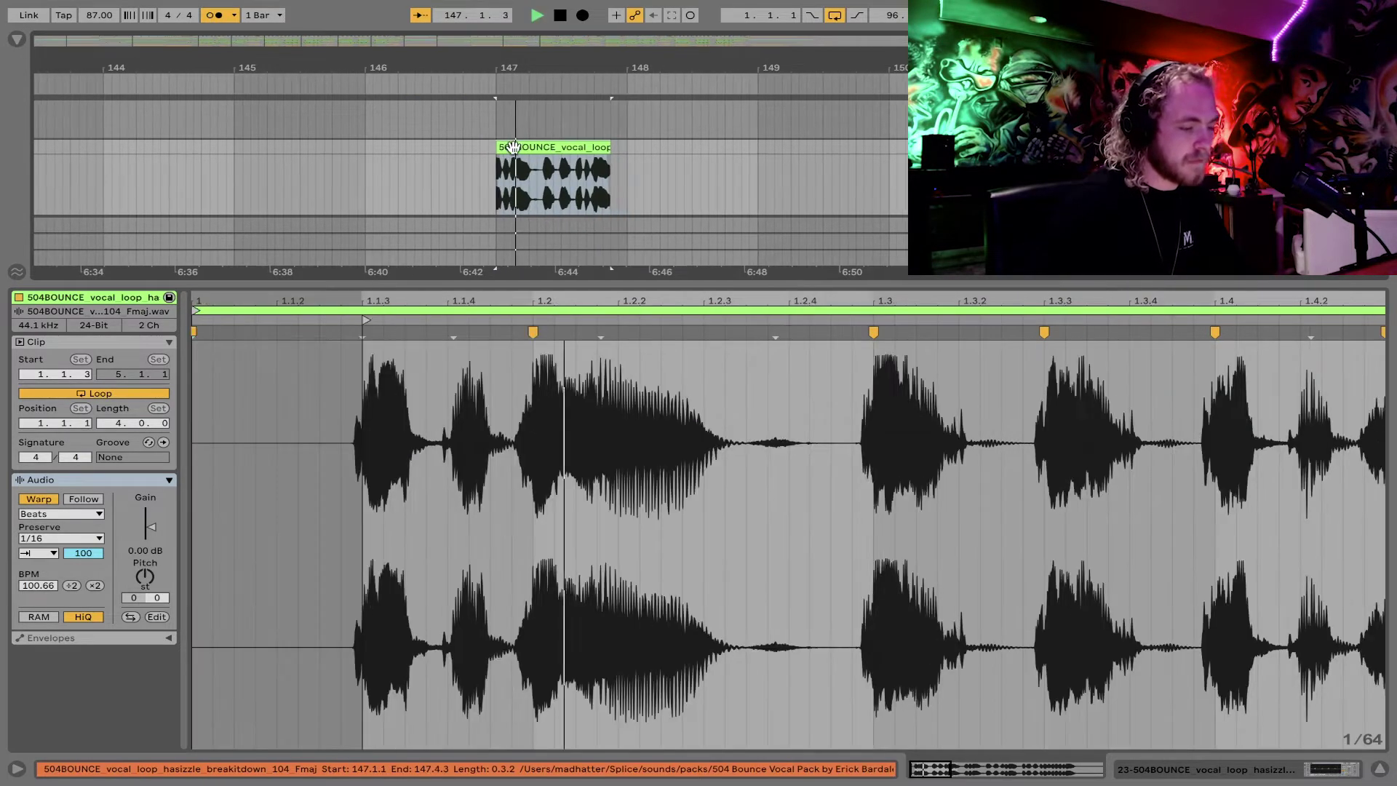
type("38")
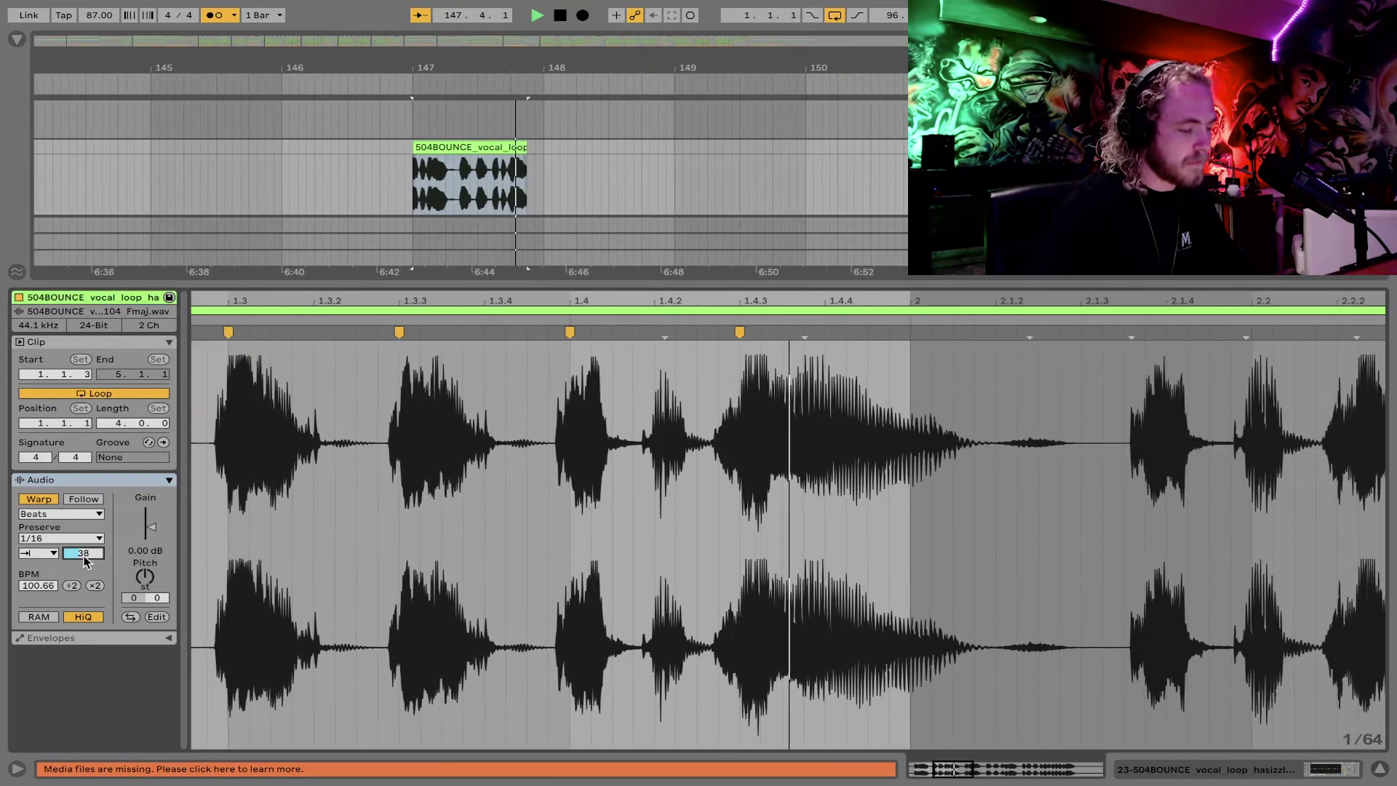
key("space")
left_click(85, 540)
left_click(39, 590)
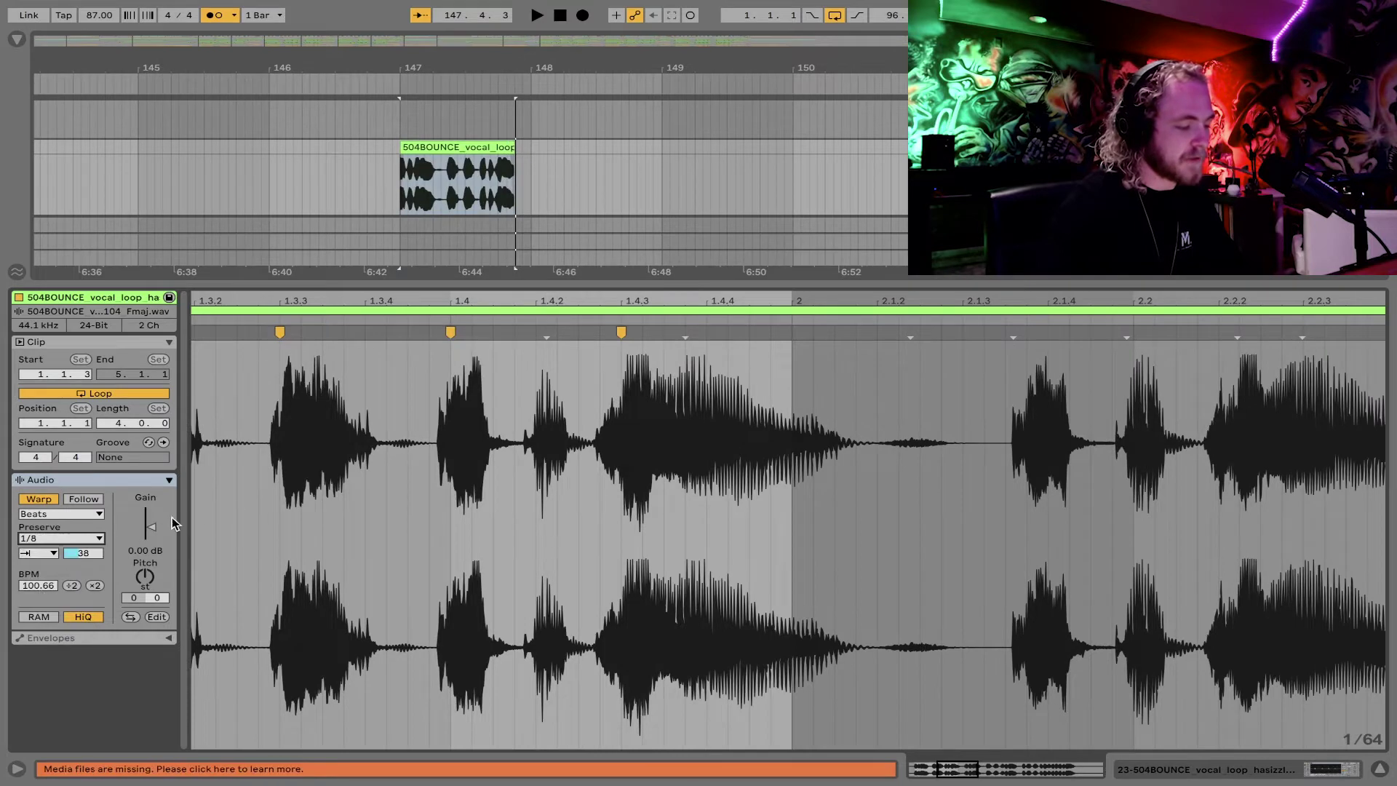
key("space")
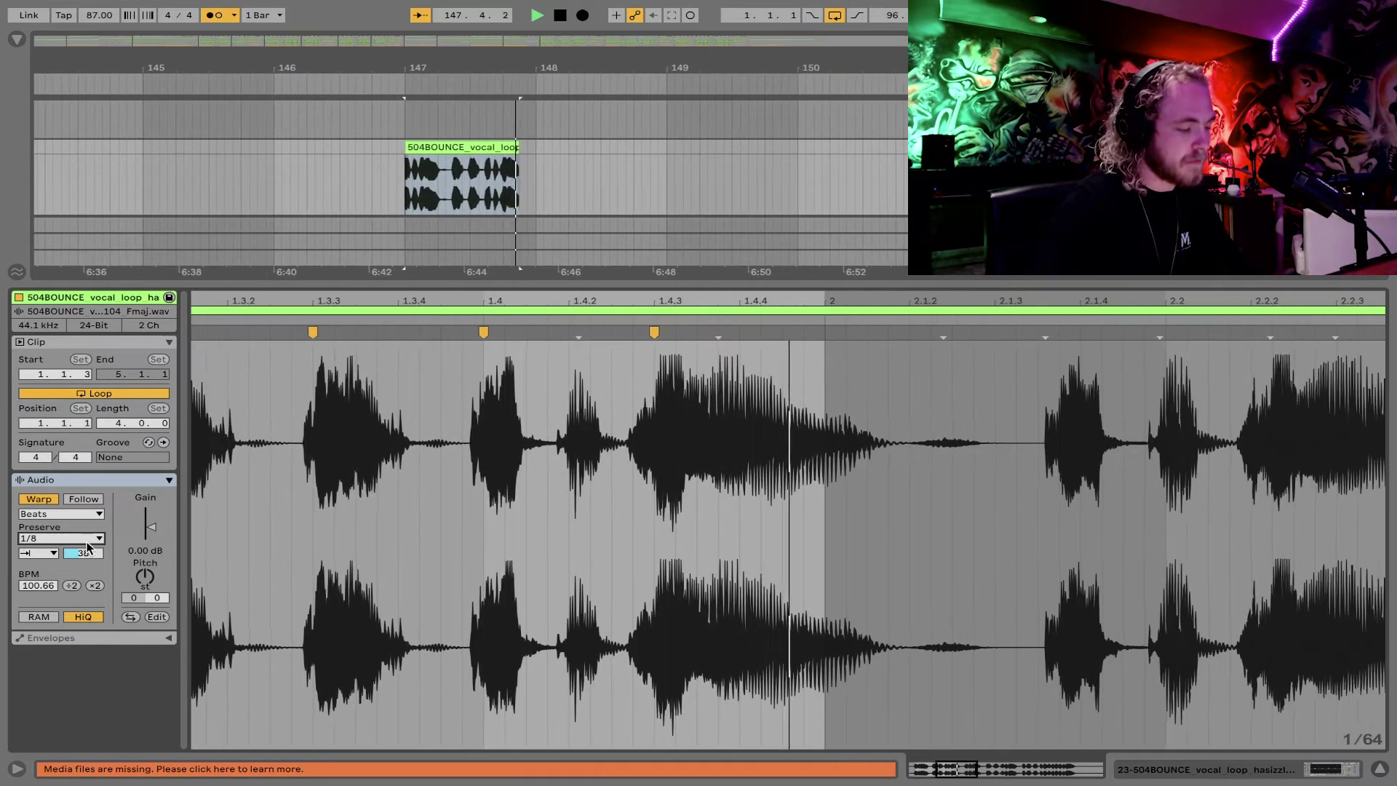
key("space")
Step: Set Preserve to 1/16 and lower the transient envelope to 26 while auditioning the vocal
left_click(84, 539)
left_click(34, 604)
key("space")
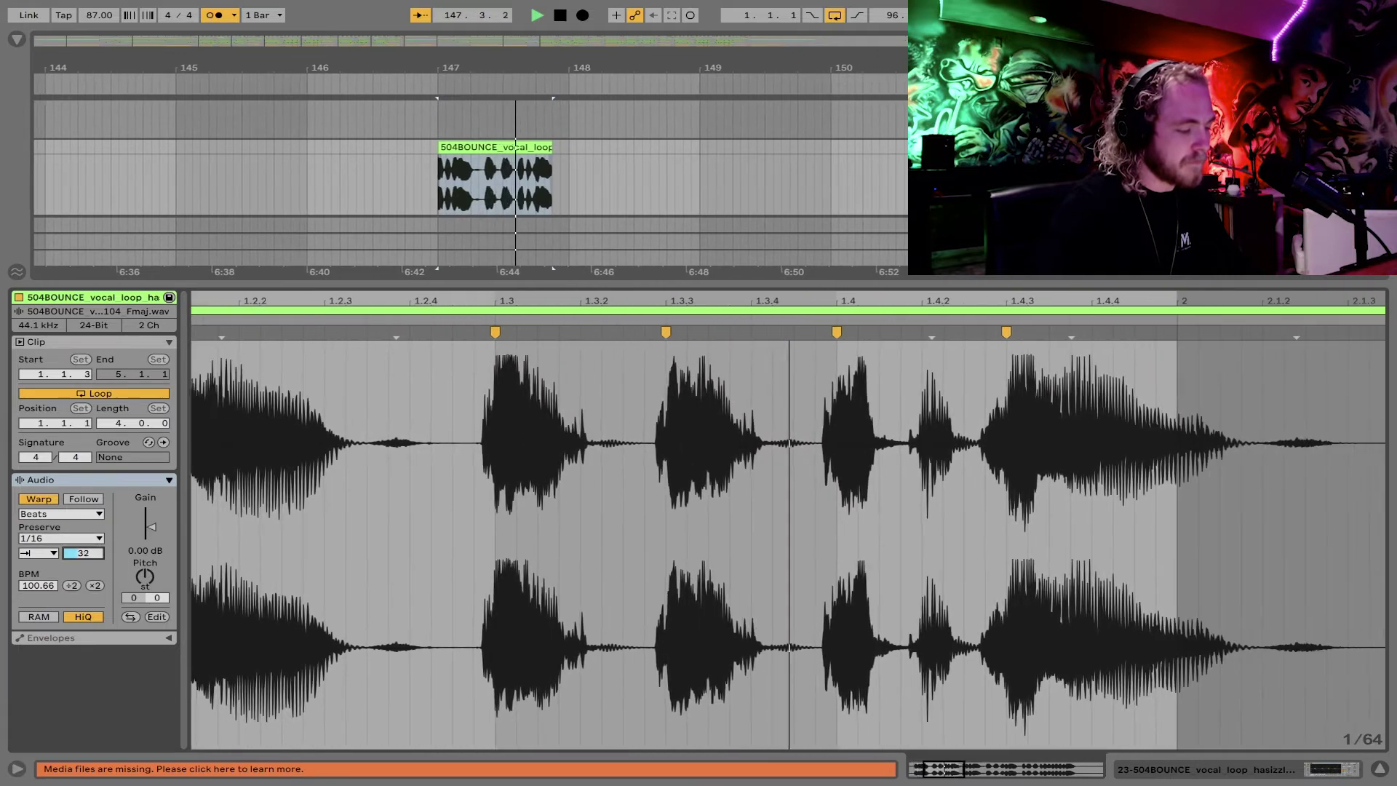
left_click_drag(84, 553, 83, 557)
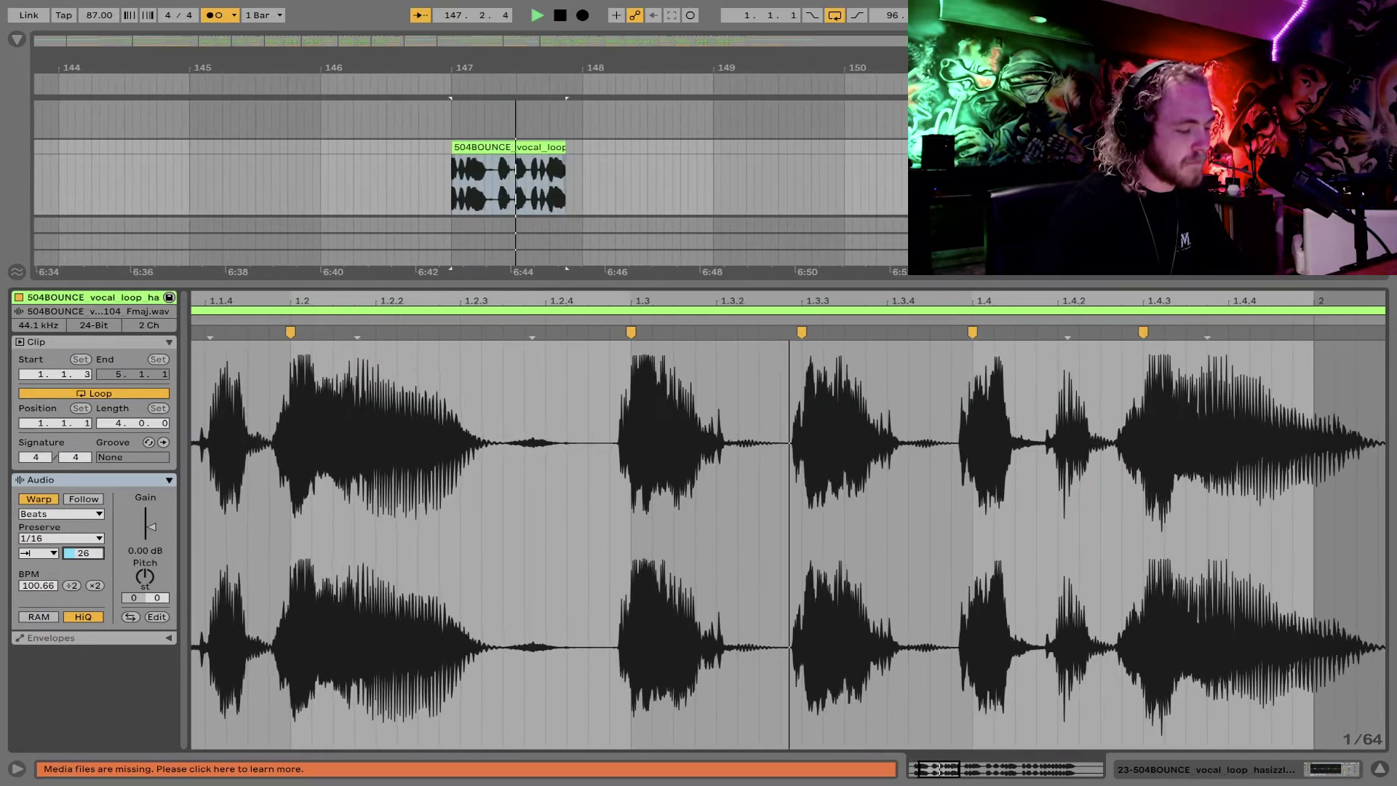
key("space")
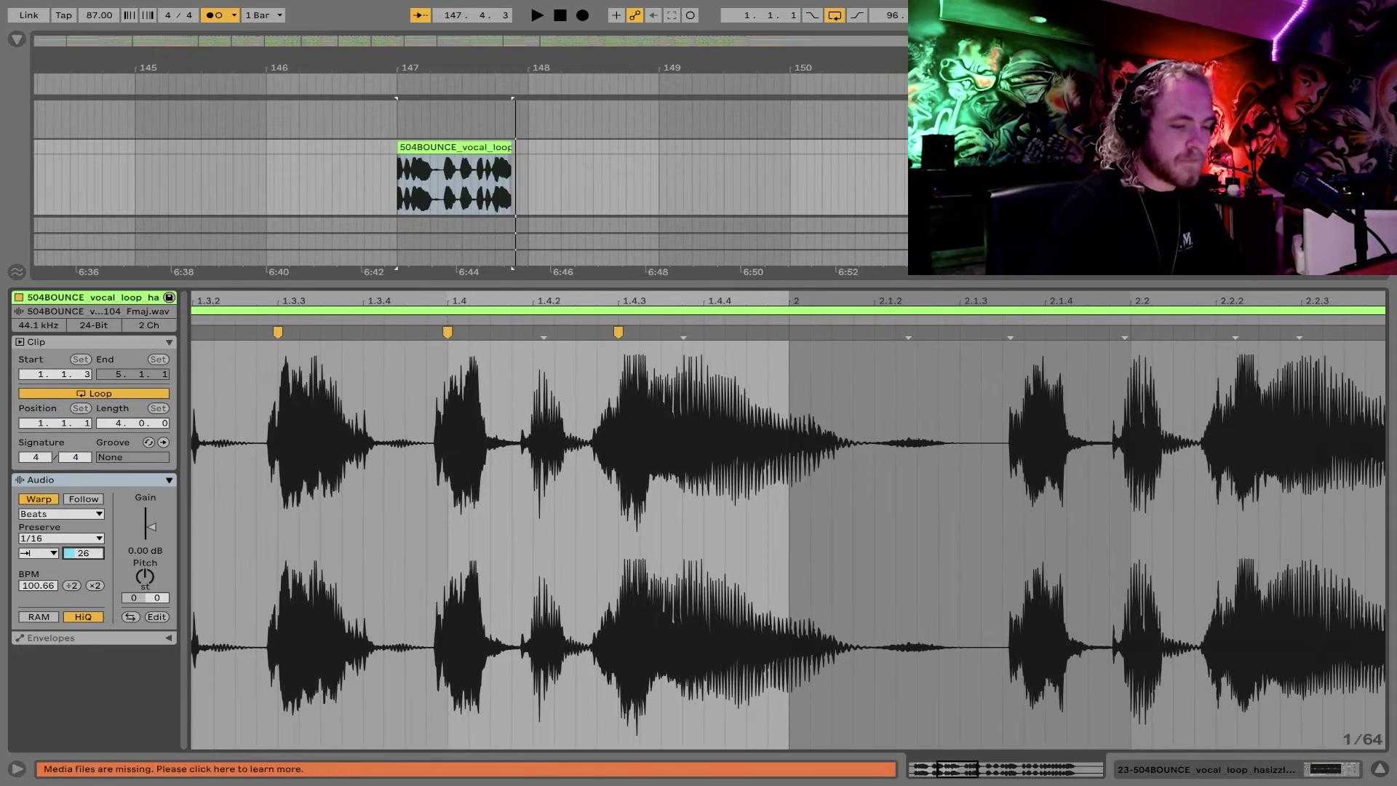
Step: Show the vocal track's devices and add a Glue Compressor from the FAV PLUGINS collection
key("shift+Tab")
left_click(16, 38)
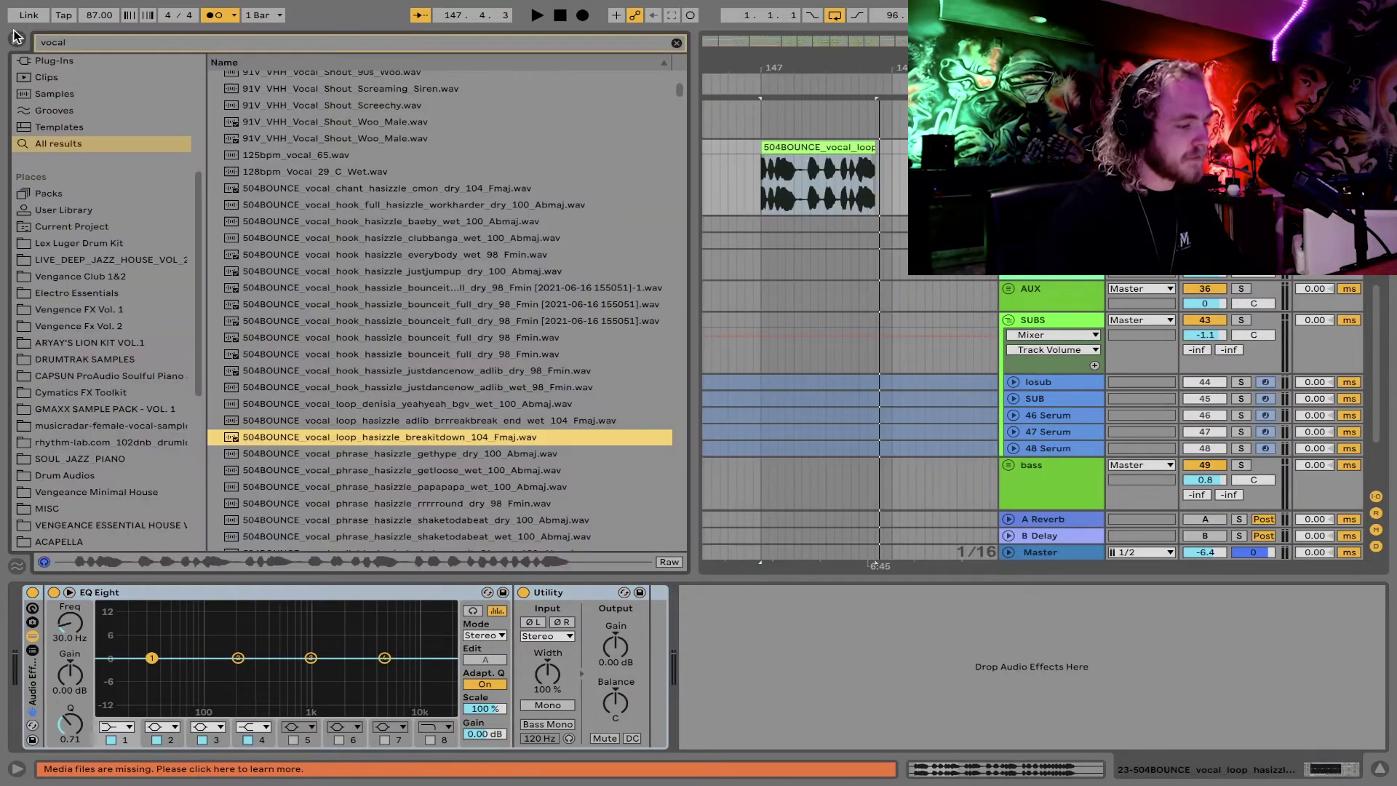
left_click(677, 44)
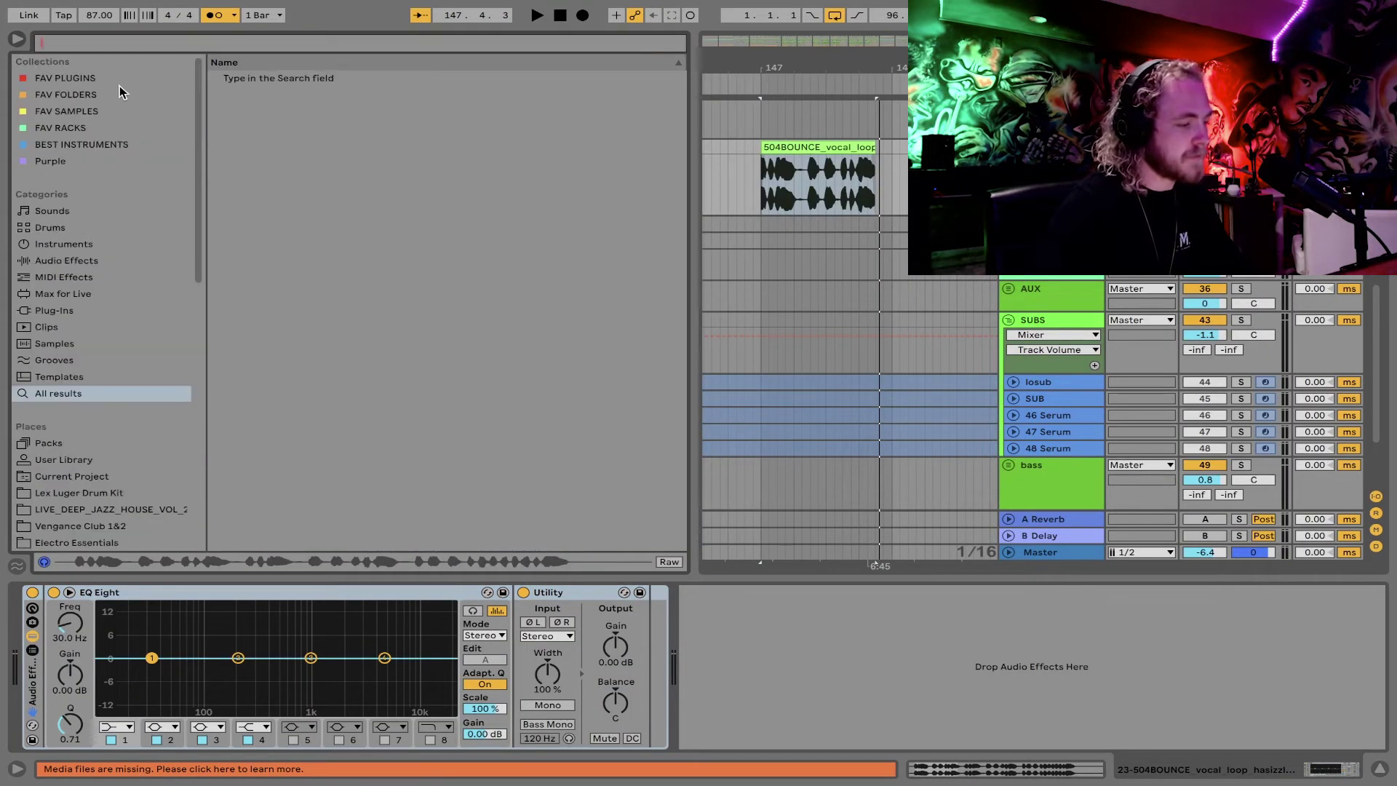
left_click(101, 79)
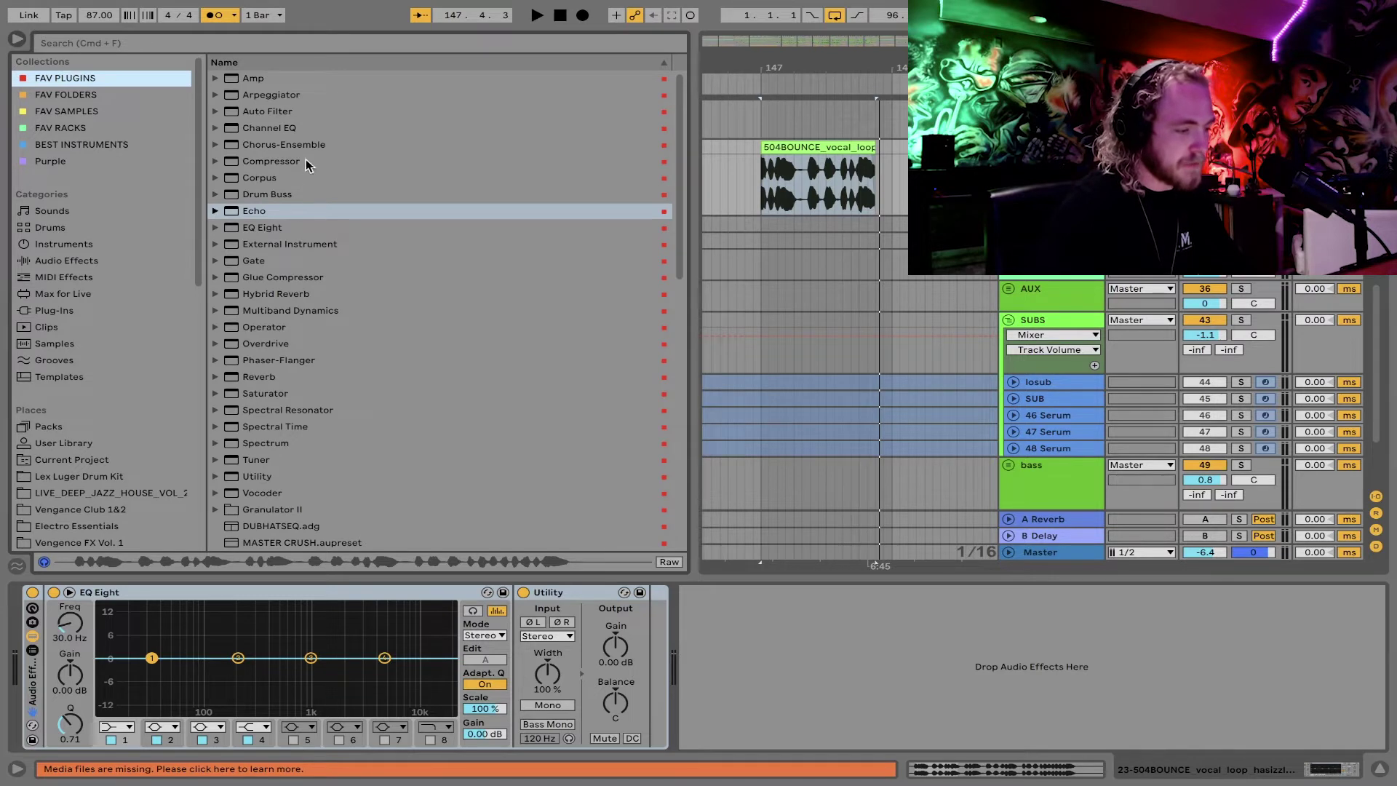
left_click(311, 277)
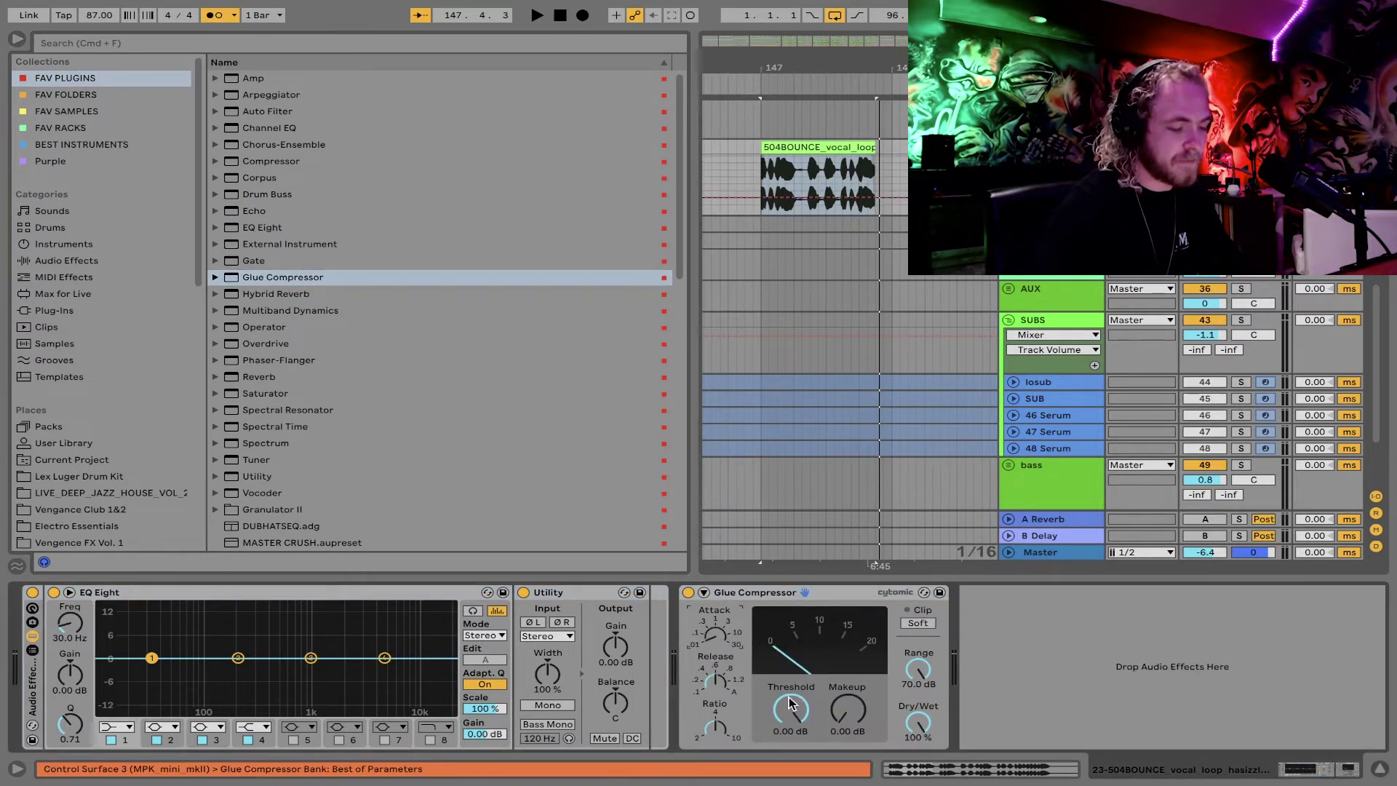
Step: Set the Glue Compressor to -28.3 dB threshold and 10.6 dB makeup with soft clipping on, auditioning the vocal
mouse_move(824, 694)
left_mouse_down()
mouse_move(825, 721)
mouse_move(848, 687)
mouse_move(793, 717)
mouse_move(847, 700)
left_mouse_up()
key("space")
key("space")
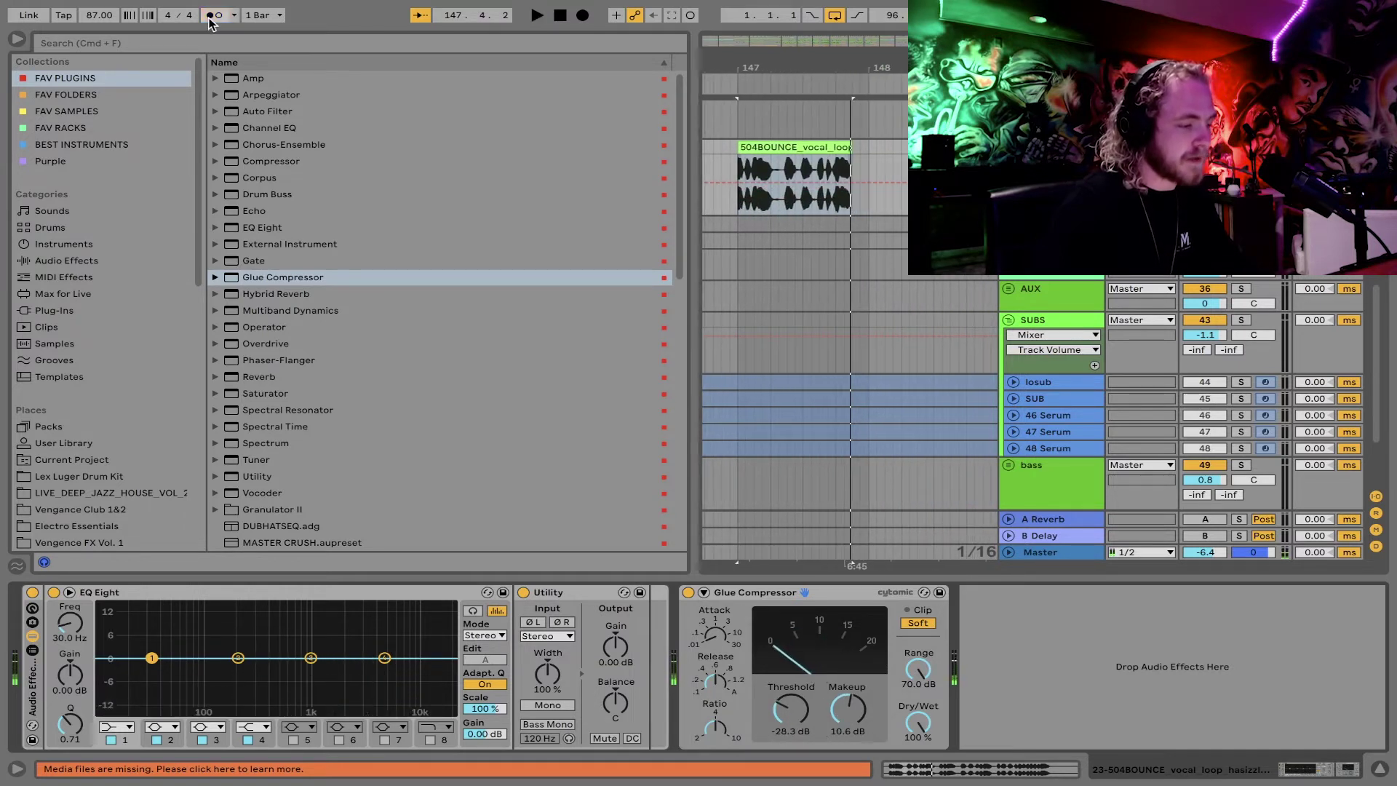
Step: Add an Amp after the Glue Compressor, choose the Boost model, and set its gain to 5.48 while auditioning
left_click(284, 79)
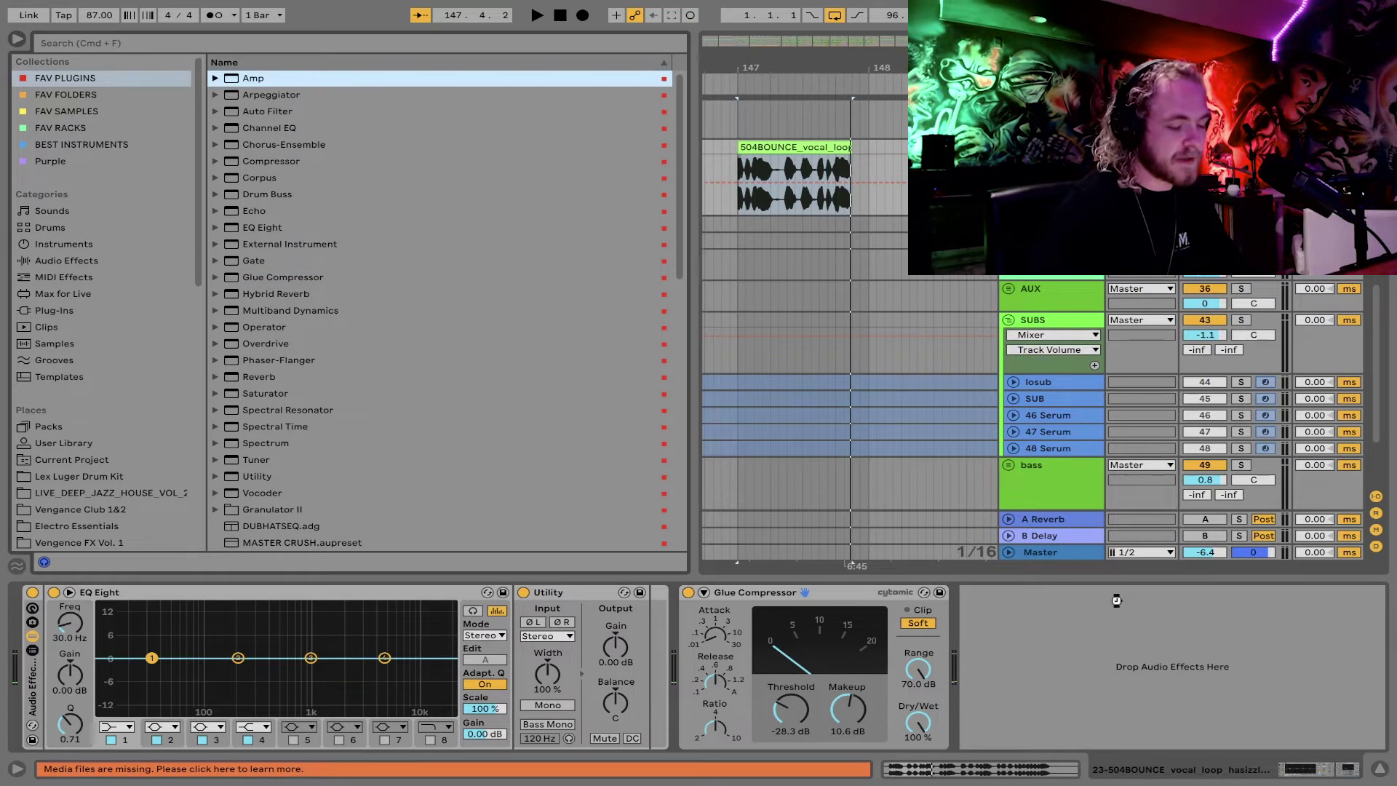
left_click_drag(1117, 600, 1113, 612)
key("space")
left_click(1029, 694)
left_click_drag(985, 723, 986, 717)
key("space")
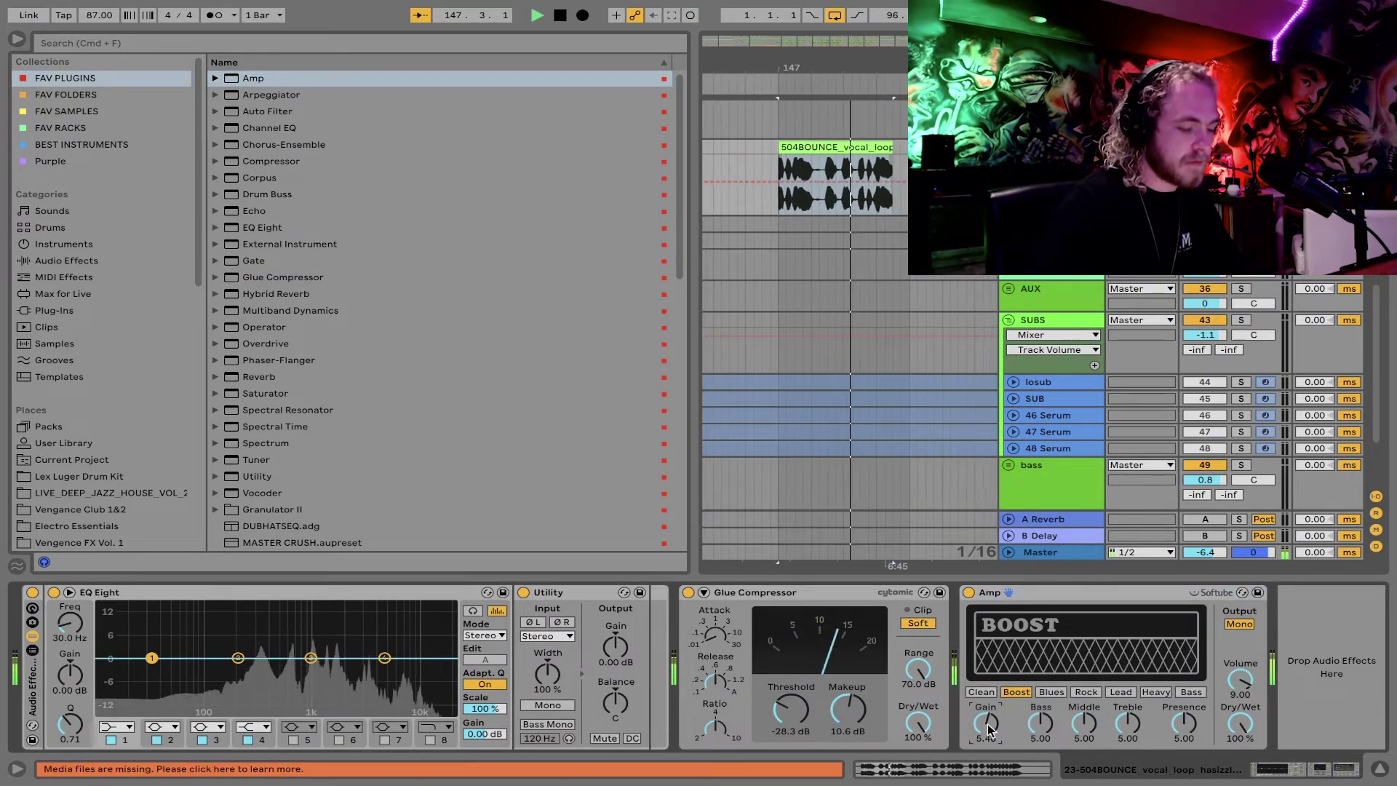
key("space")
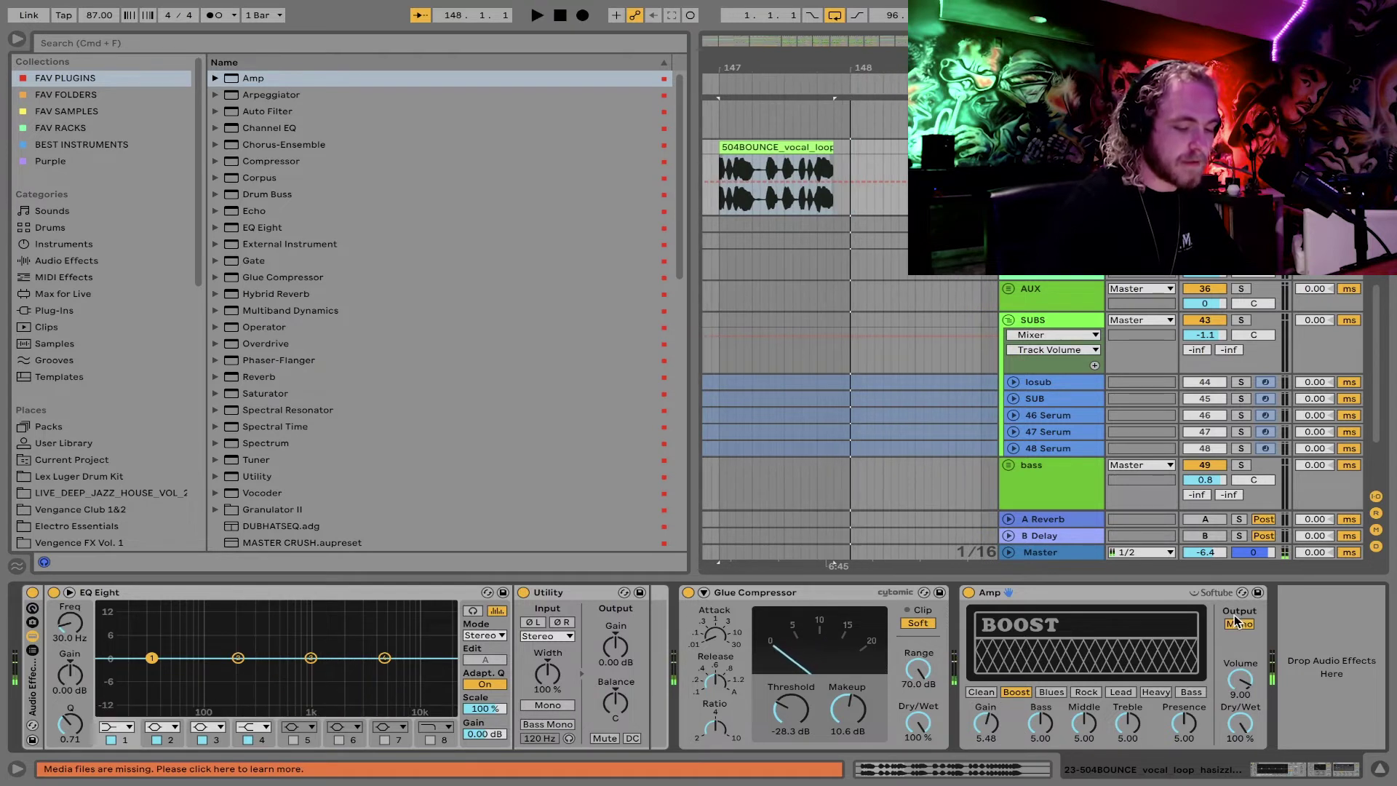
Step: Switch the Amp output from mono to Dual and audition the vocal loop
left_click(1249, 624)
key("space")
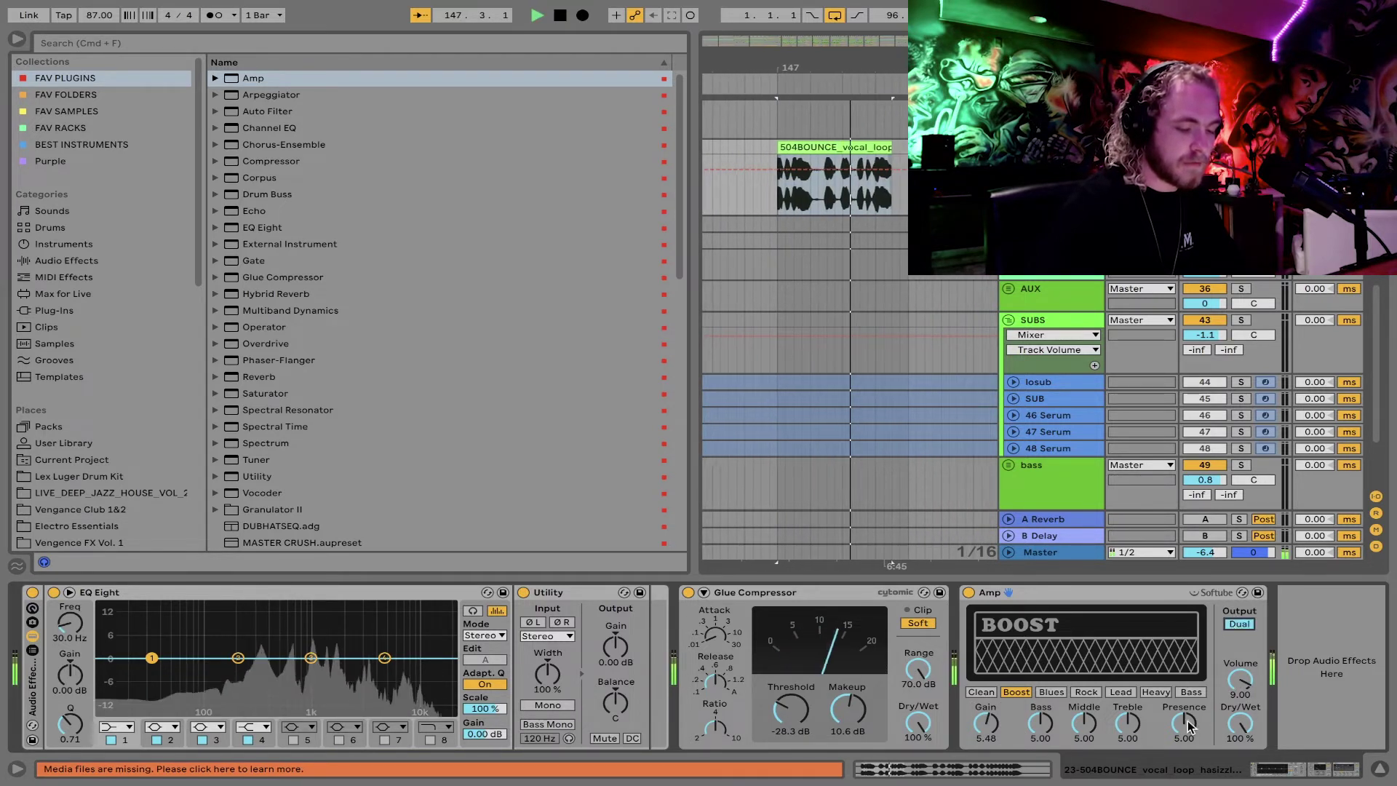
key("space")
key("space")
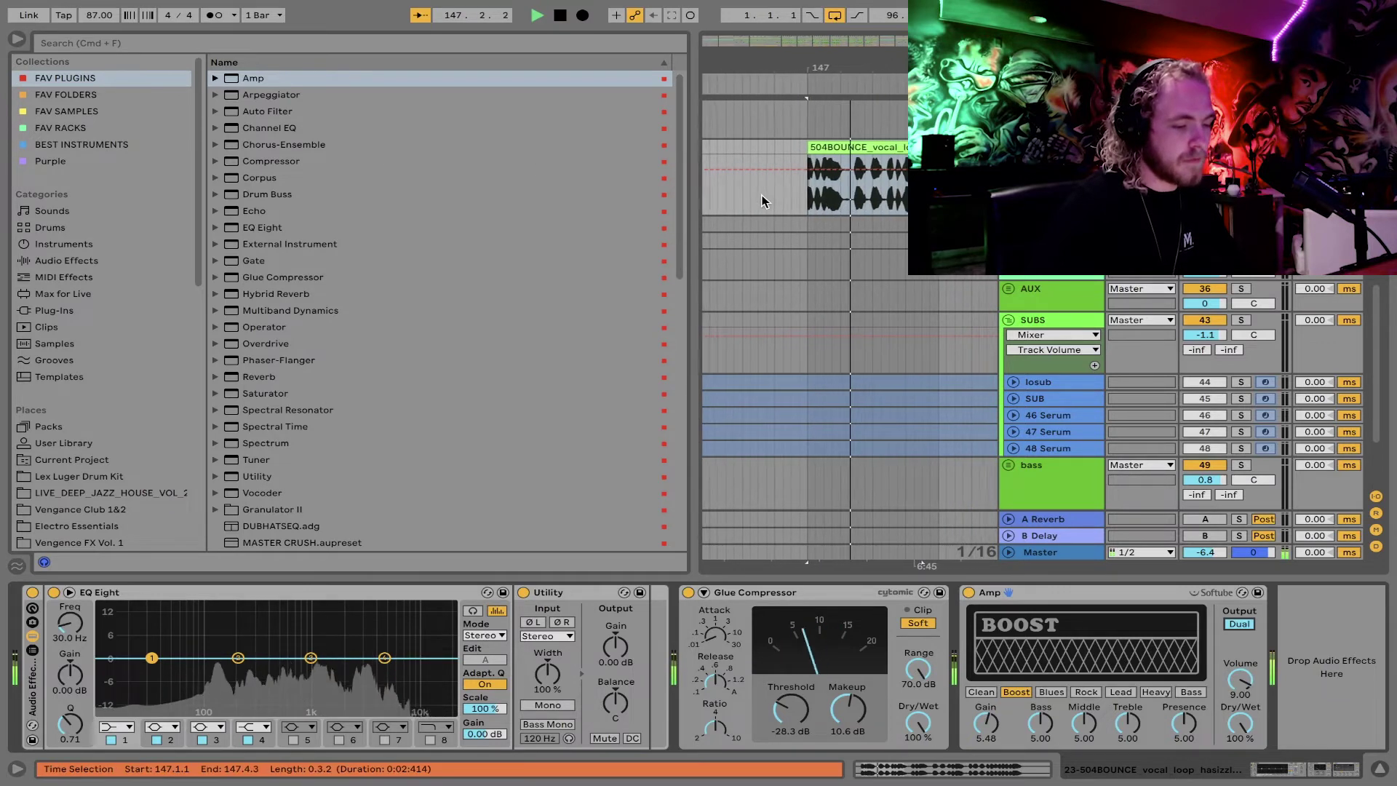
key("space")
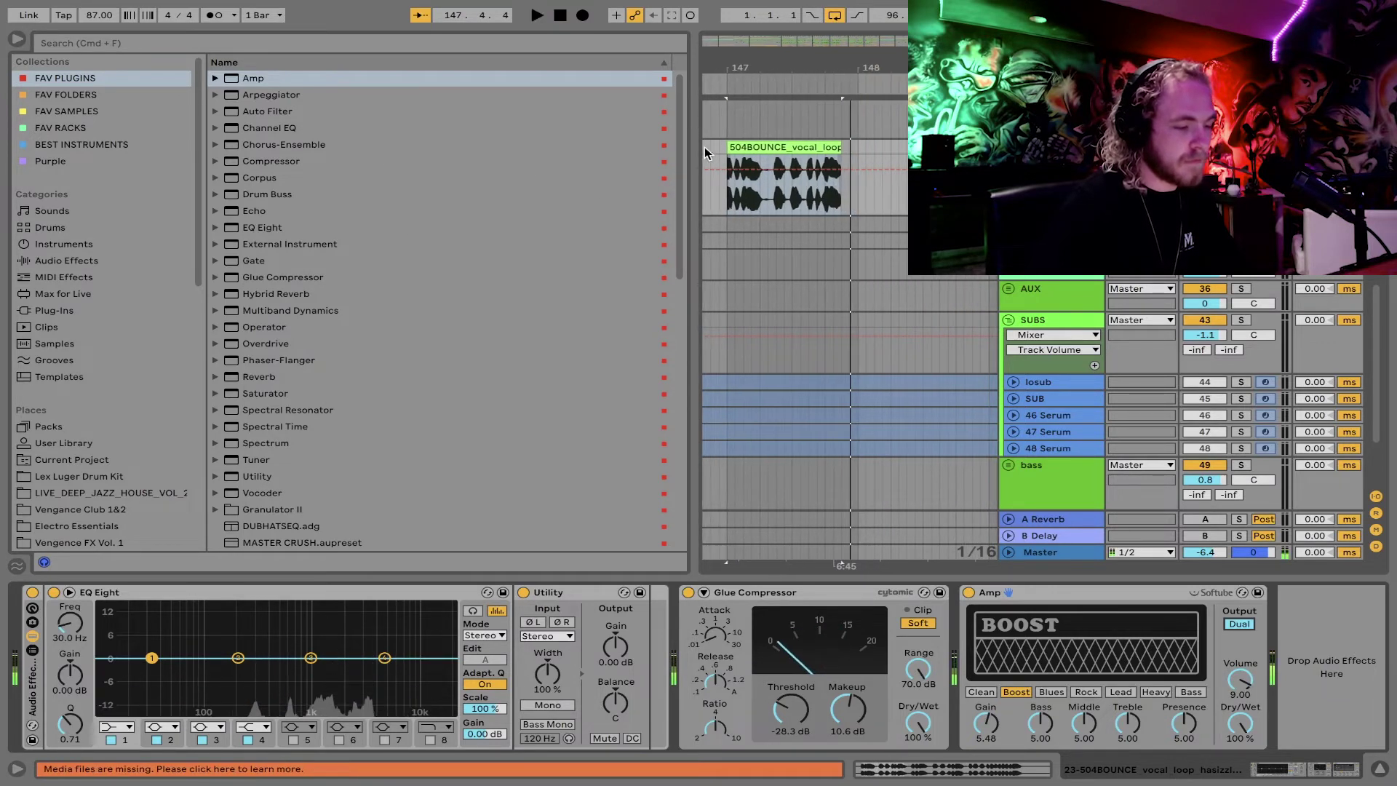
Step: In the vocal clip, replace the warp marker at 1.3.3 with one on the syllable's onset, aligned to 1.3.3
double_click(761, 147)
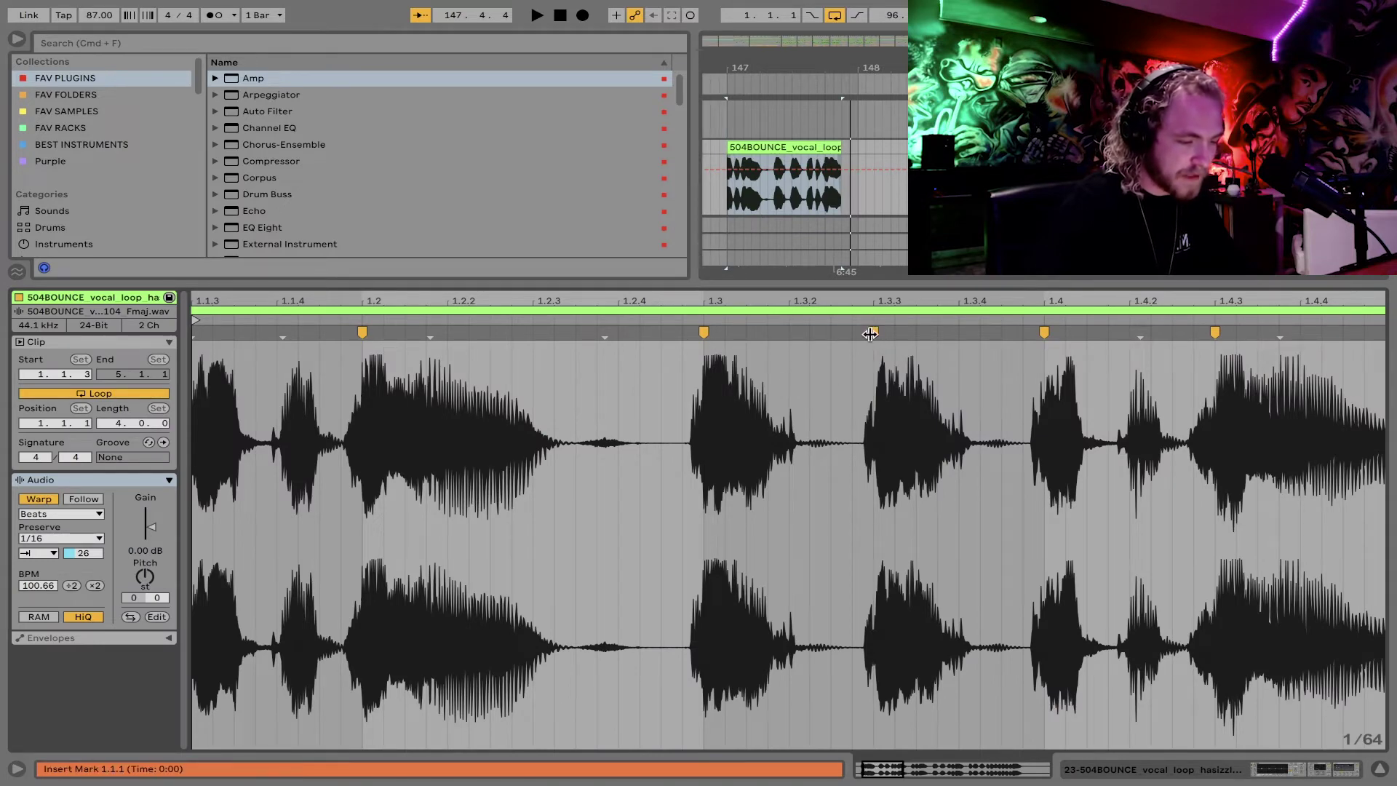
scroll(865, 332, "up", 5)
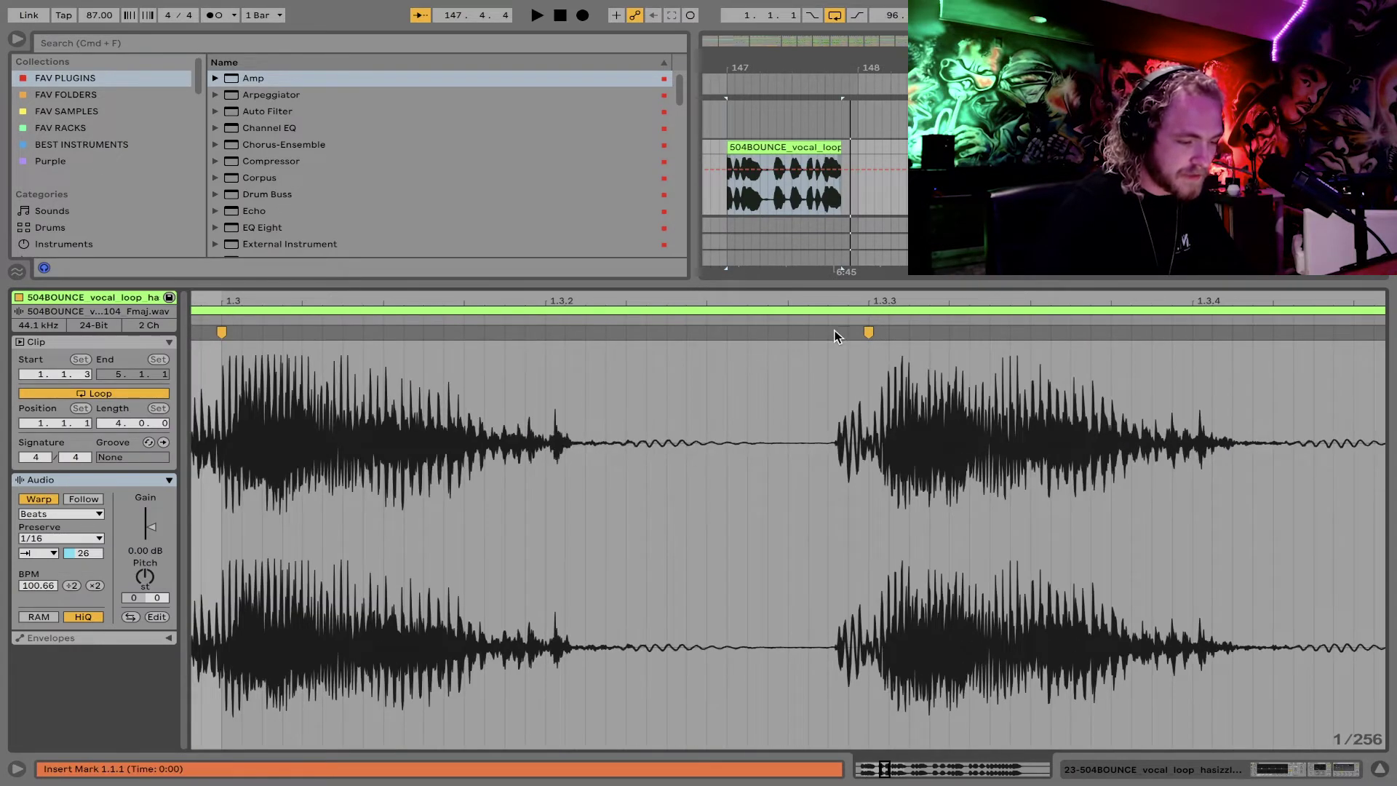
double_click(868, 331)
left_click(844, 333)
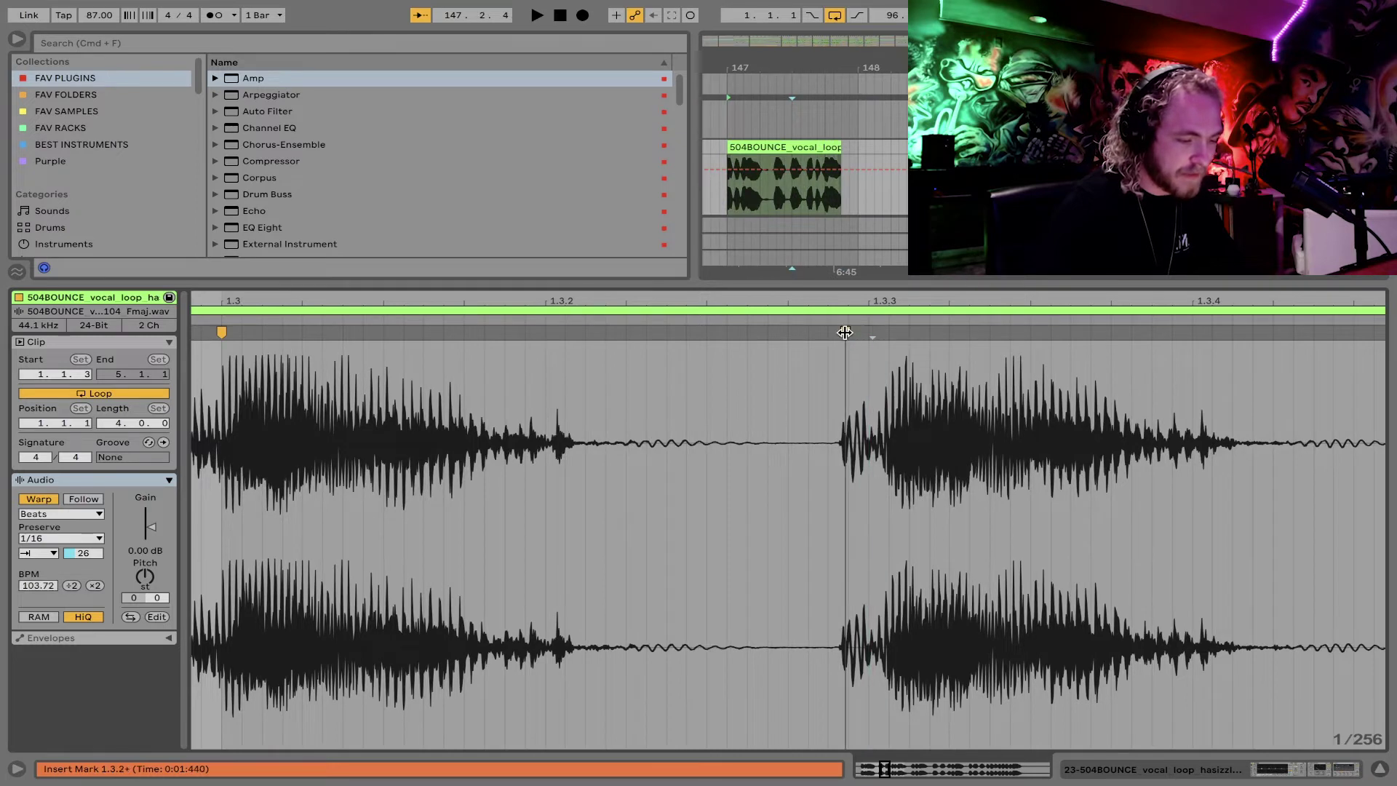
left_click_drag(845, 333, 865, 333)
Step: Replace the warp marker at 1.3 with one on the vocal onset, aligned to beat 1.3
scroll(865, 332, "down", 2)
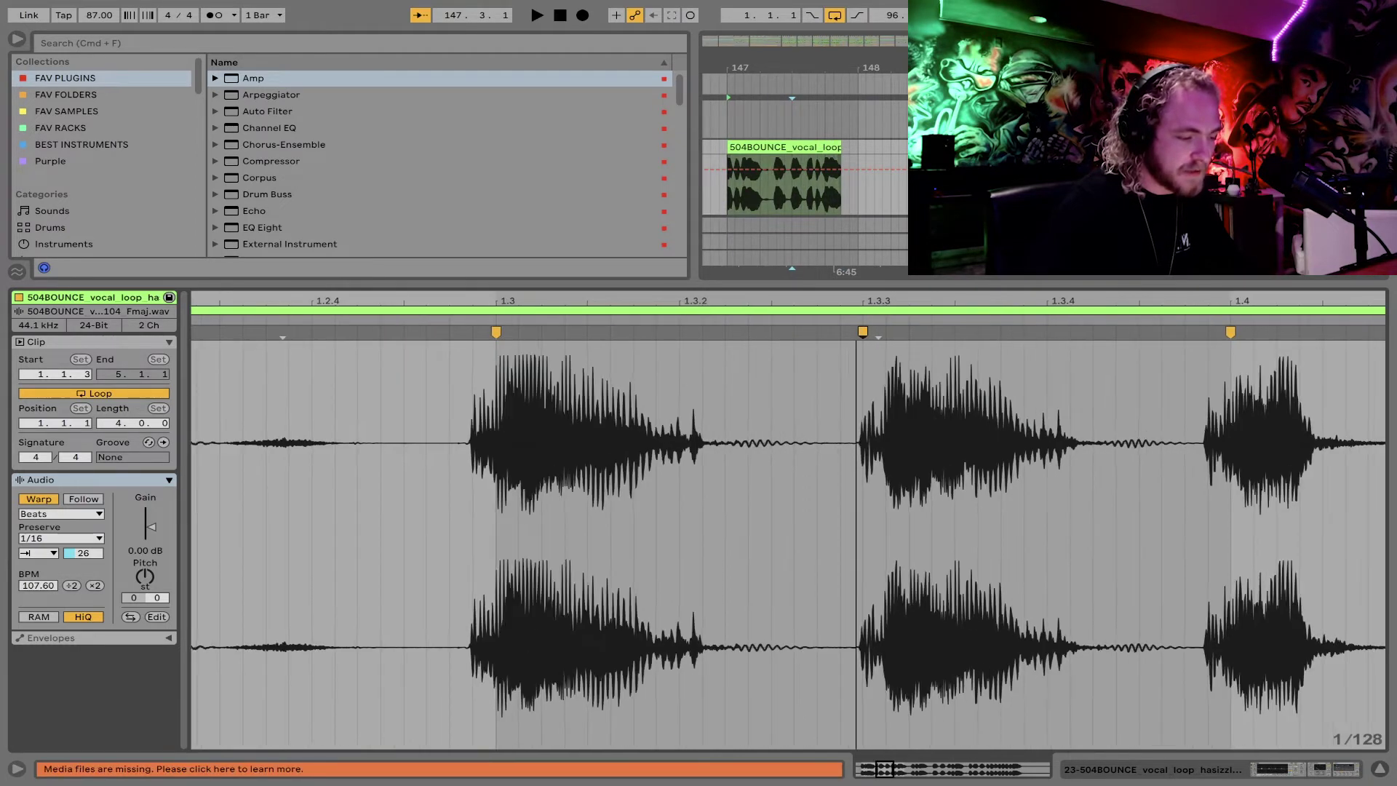
double_click(491, 328)
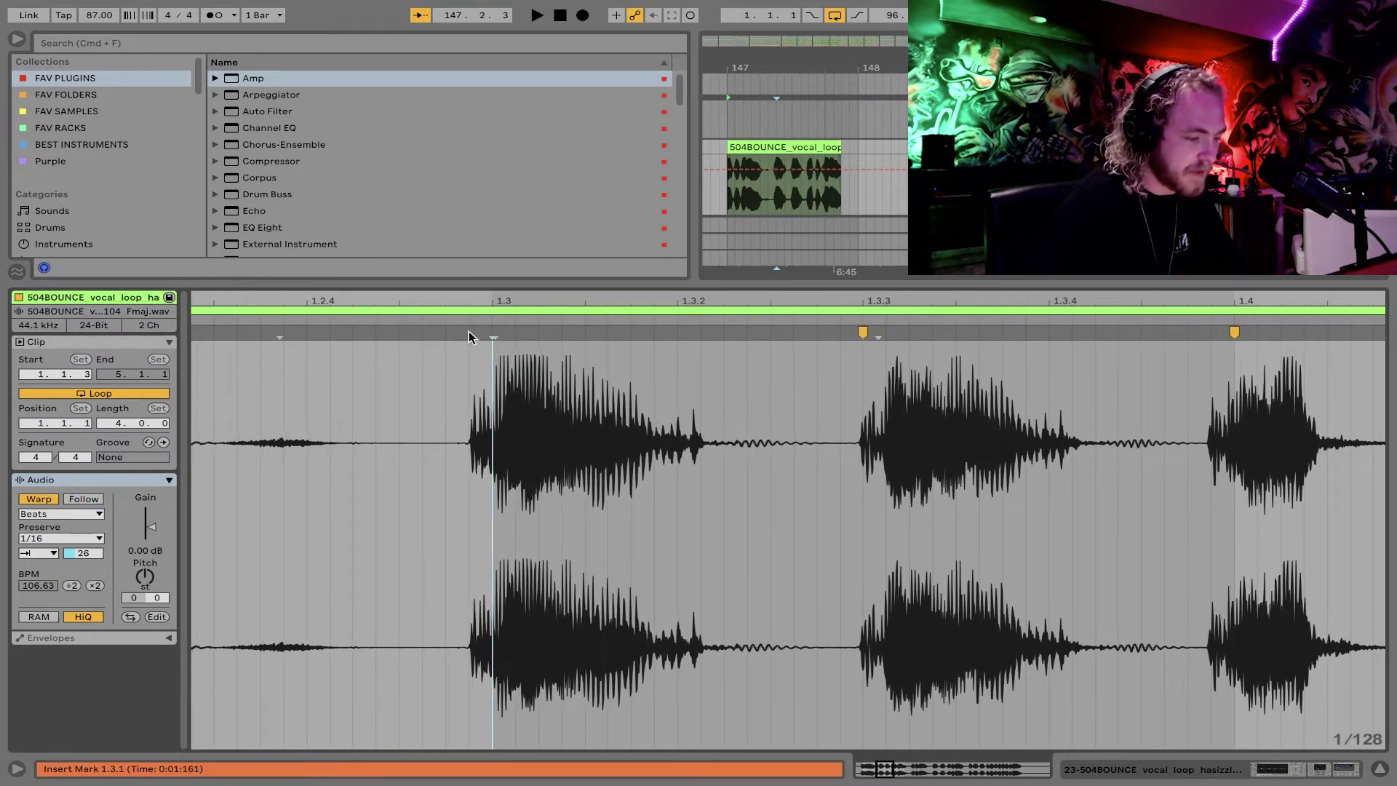
mouse_move(469, 335)
left_mouse_down()
mouse_move(493, 335)
mouse_move(518, 306)
left_mouse_up()
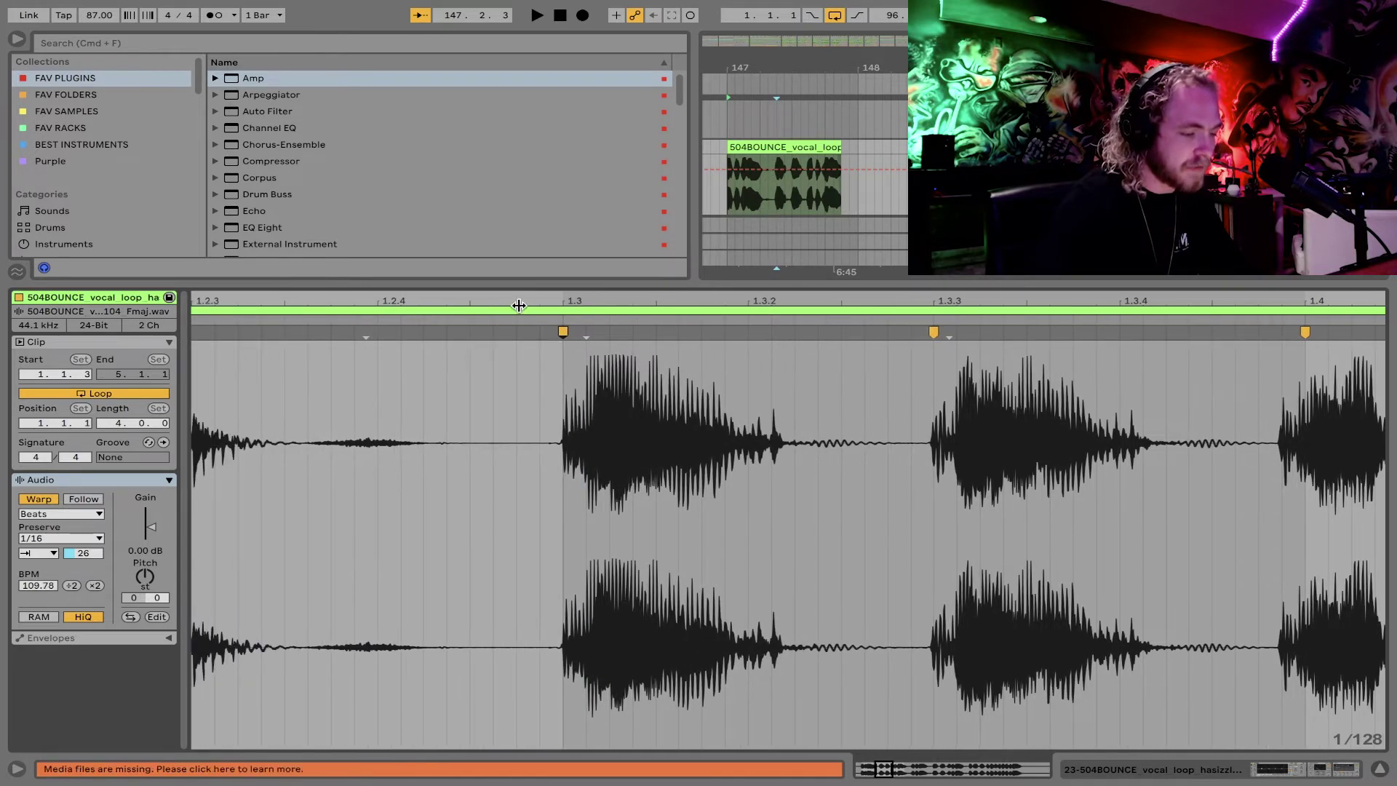
Step: Delete the warp marker at 1.2 and audition the adjusted vocal timing
scroll(519, 305, "up", 5)
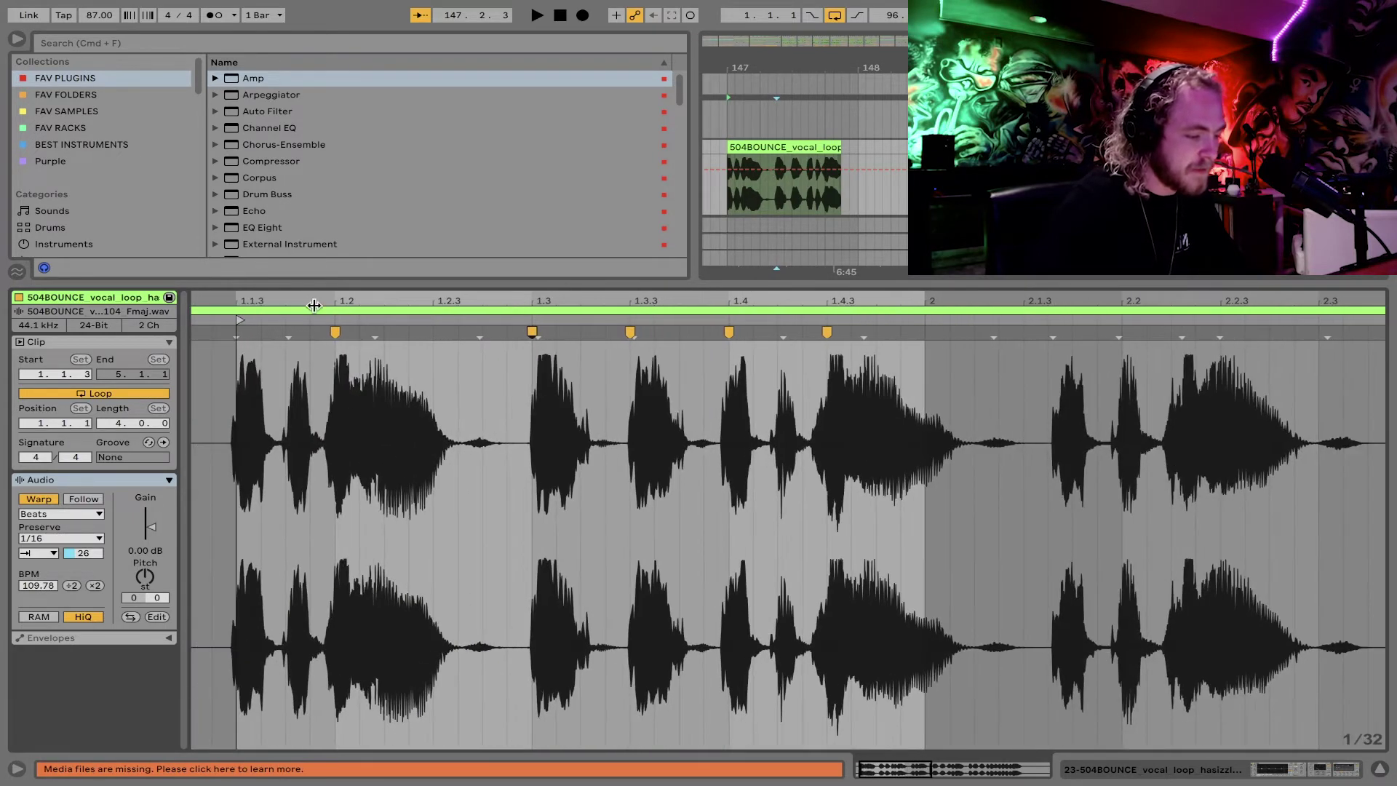
scroll(333, 298, "down", 5)
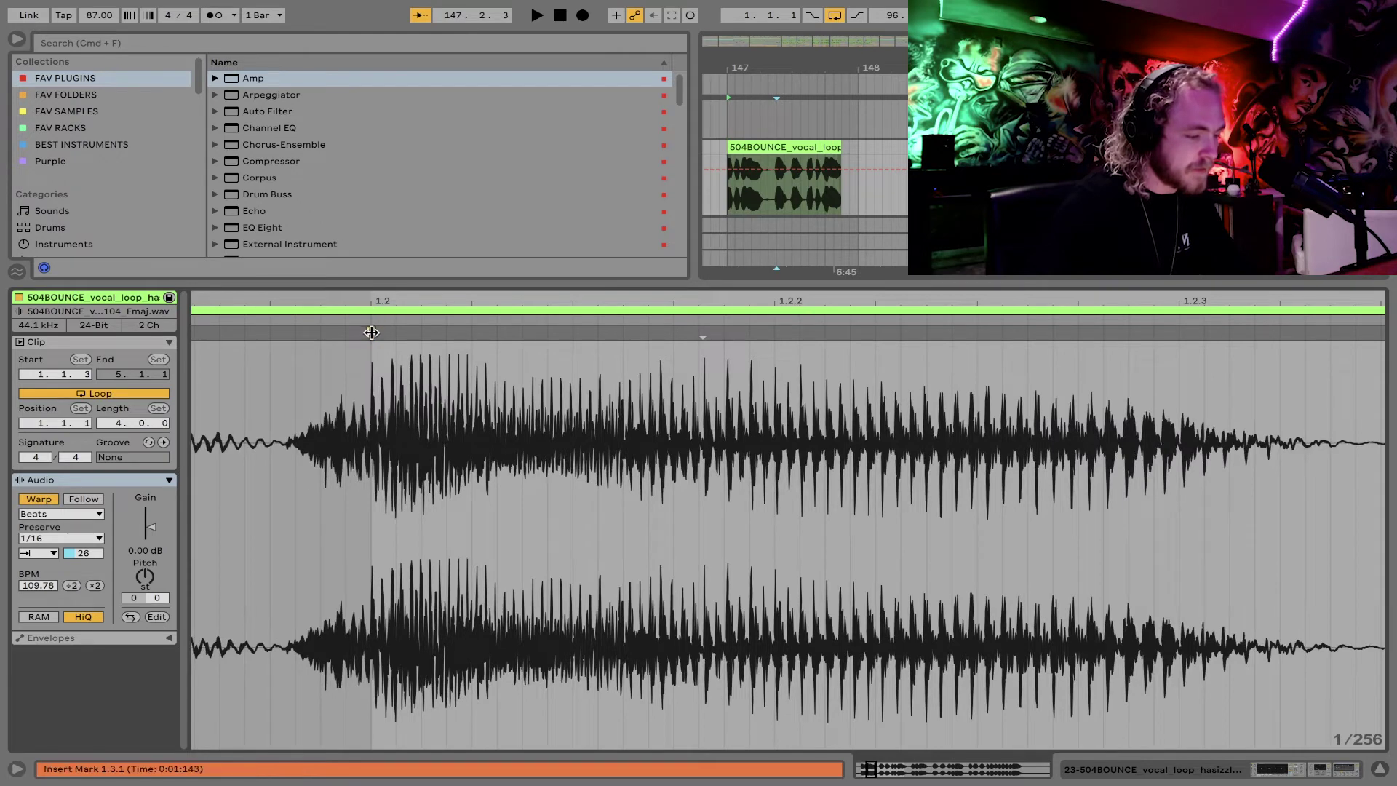
double_click(367, 333)
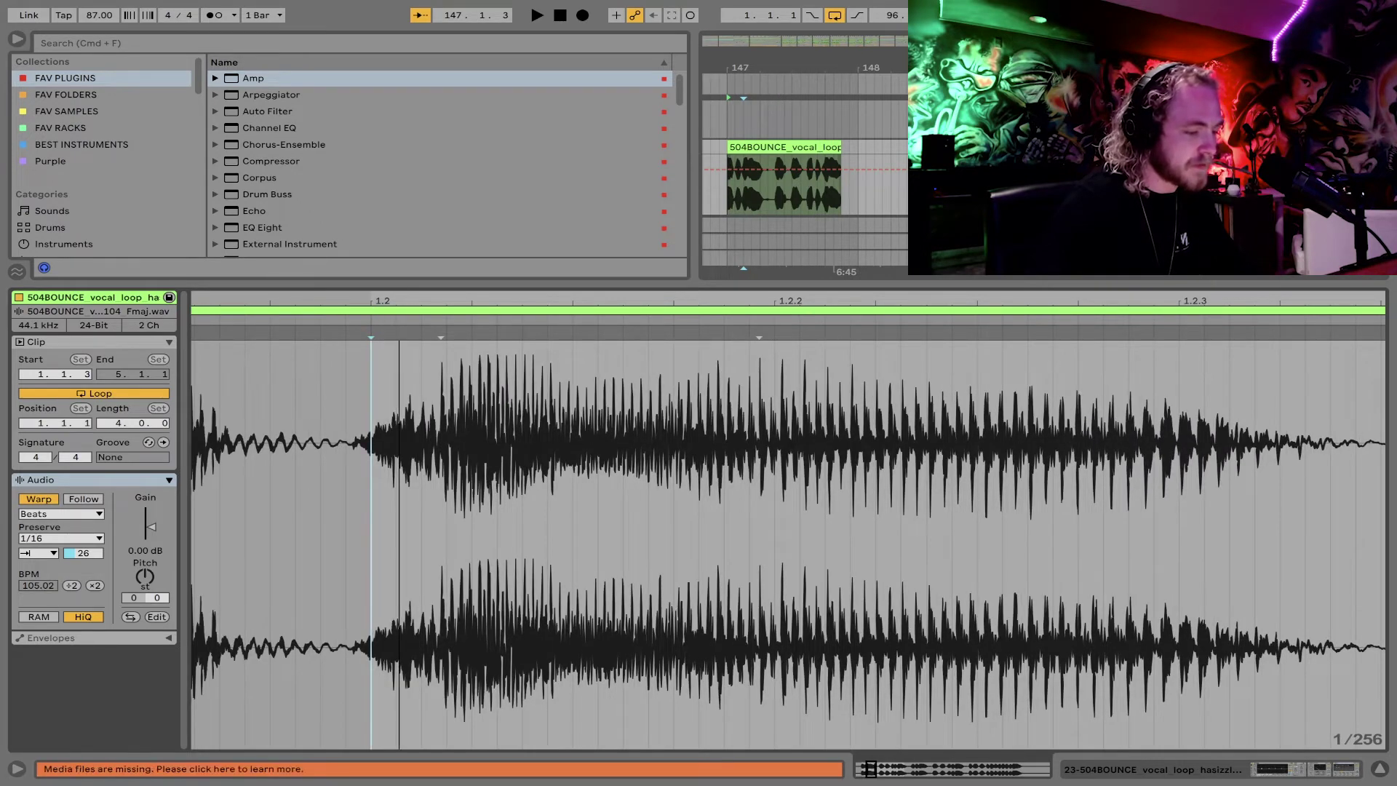
scroll(400, 302, "up", 1)
key("space")
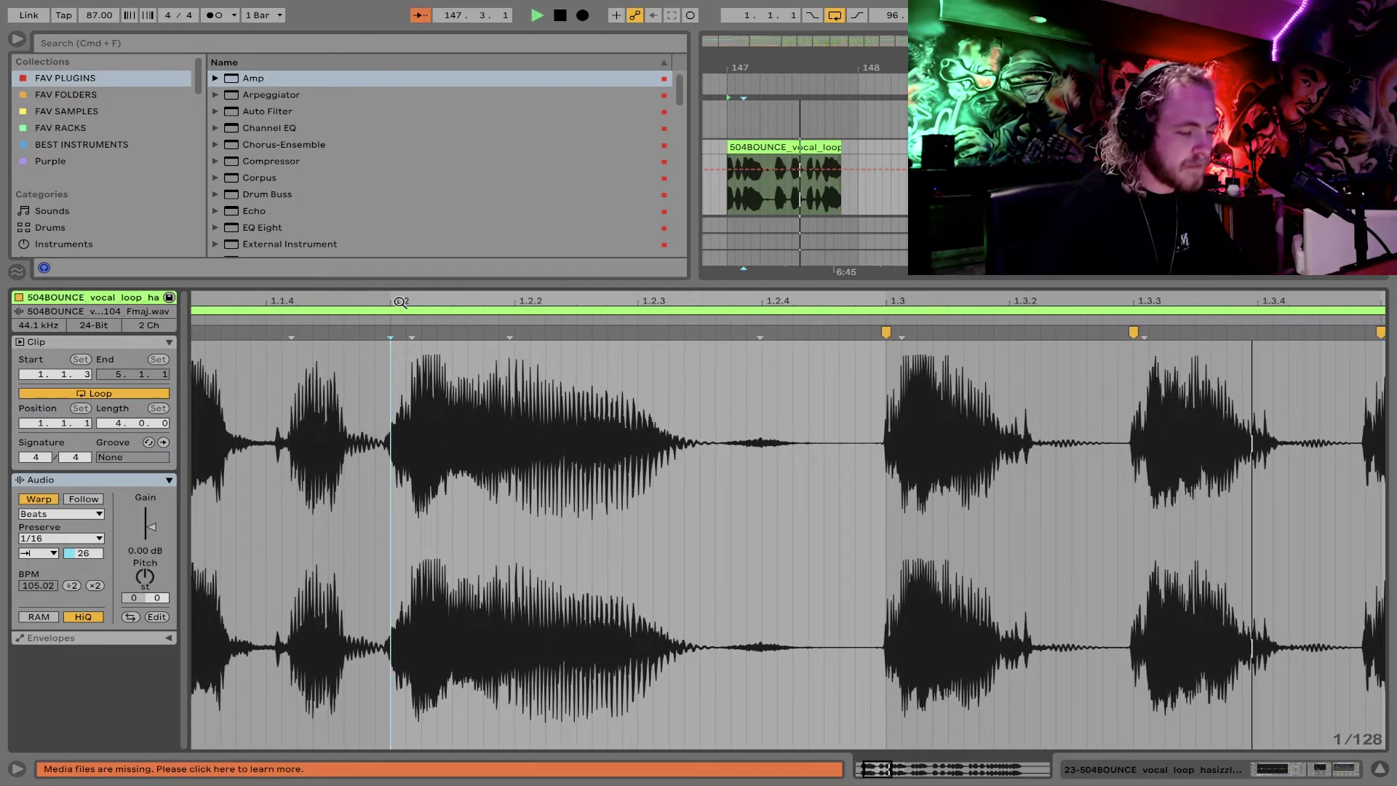
key("space")
Step: Replace the warp marker at 1.4 with one on the syllable's onset, aligned to beat 1.4
scroll(400, 302, "up", 3)
left_click_drag(762, 298, 761, 379)
double_click(760, 334)
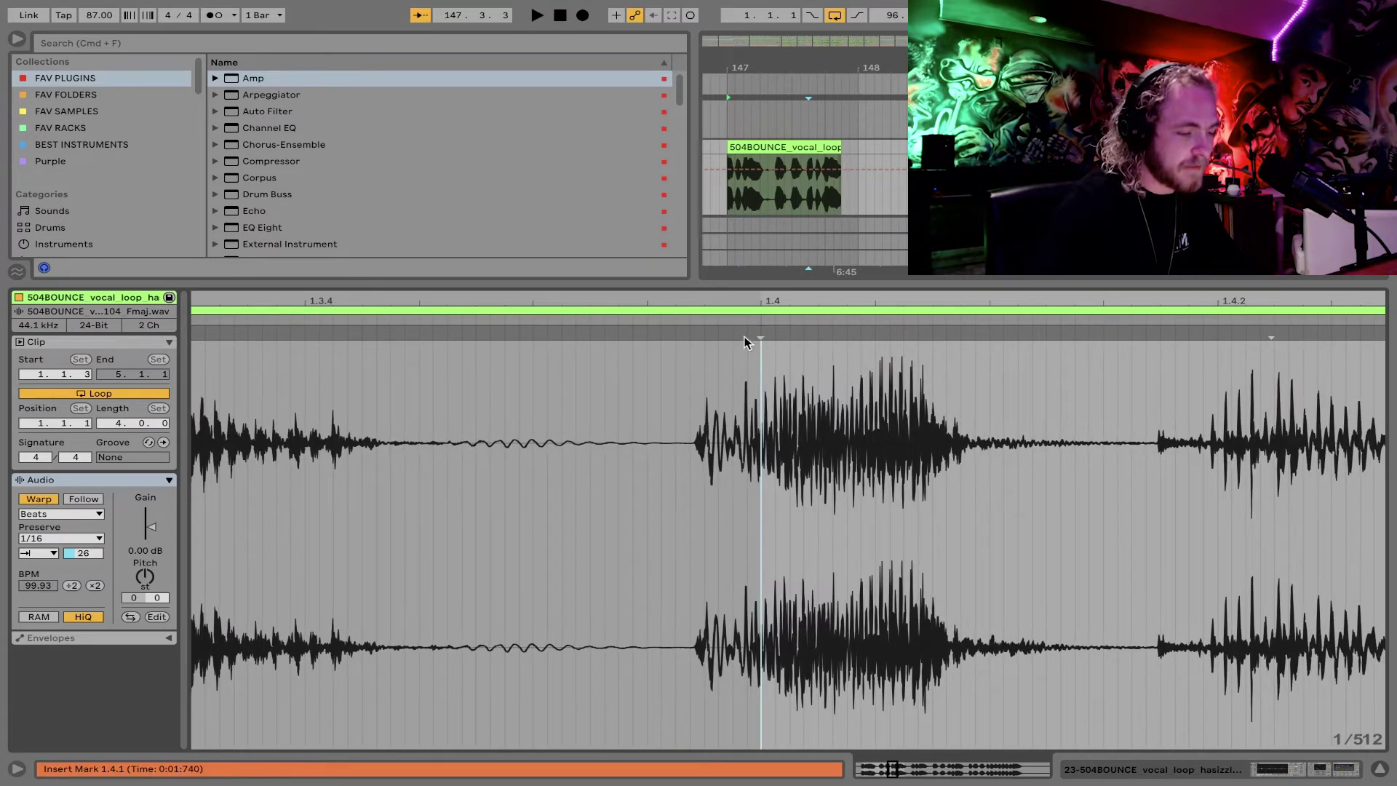
left_click(708, 334)
left_click_drag(708, 333, 759, 334)
scroll(760, 333, "right", 10)
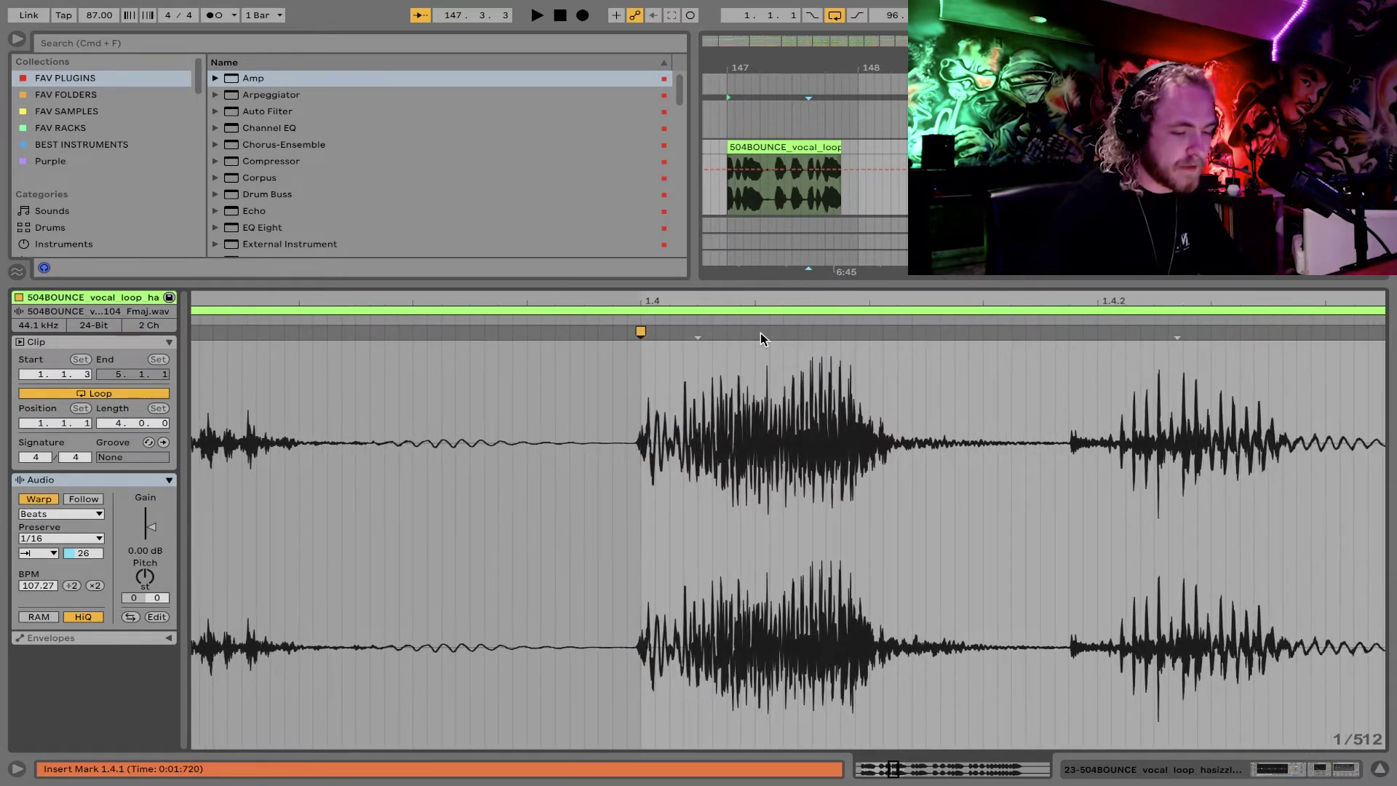
double_click(733, 330)
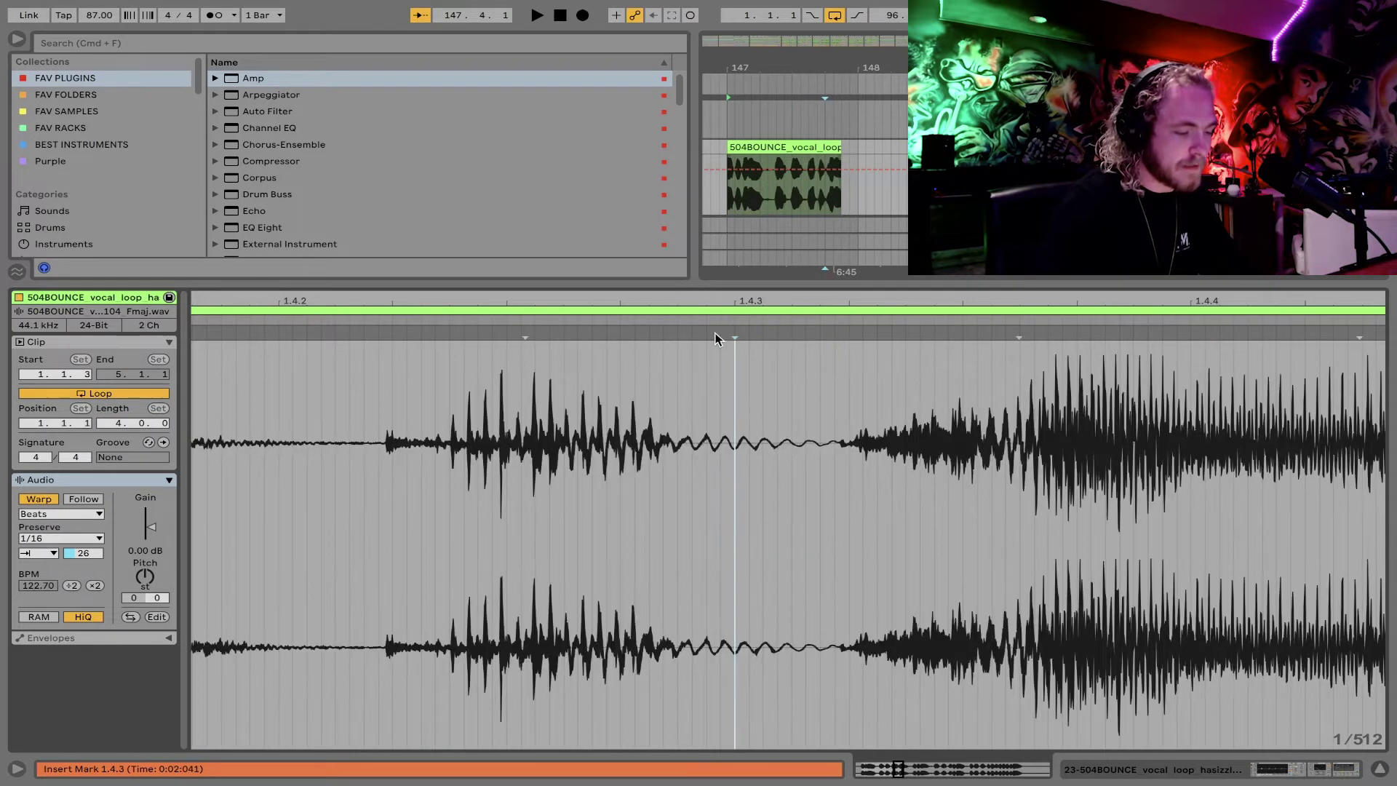
key("super+s")
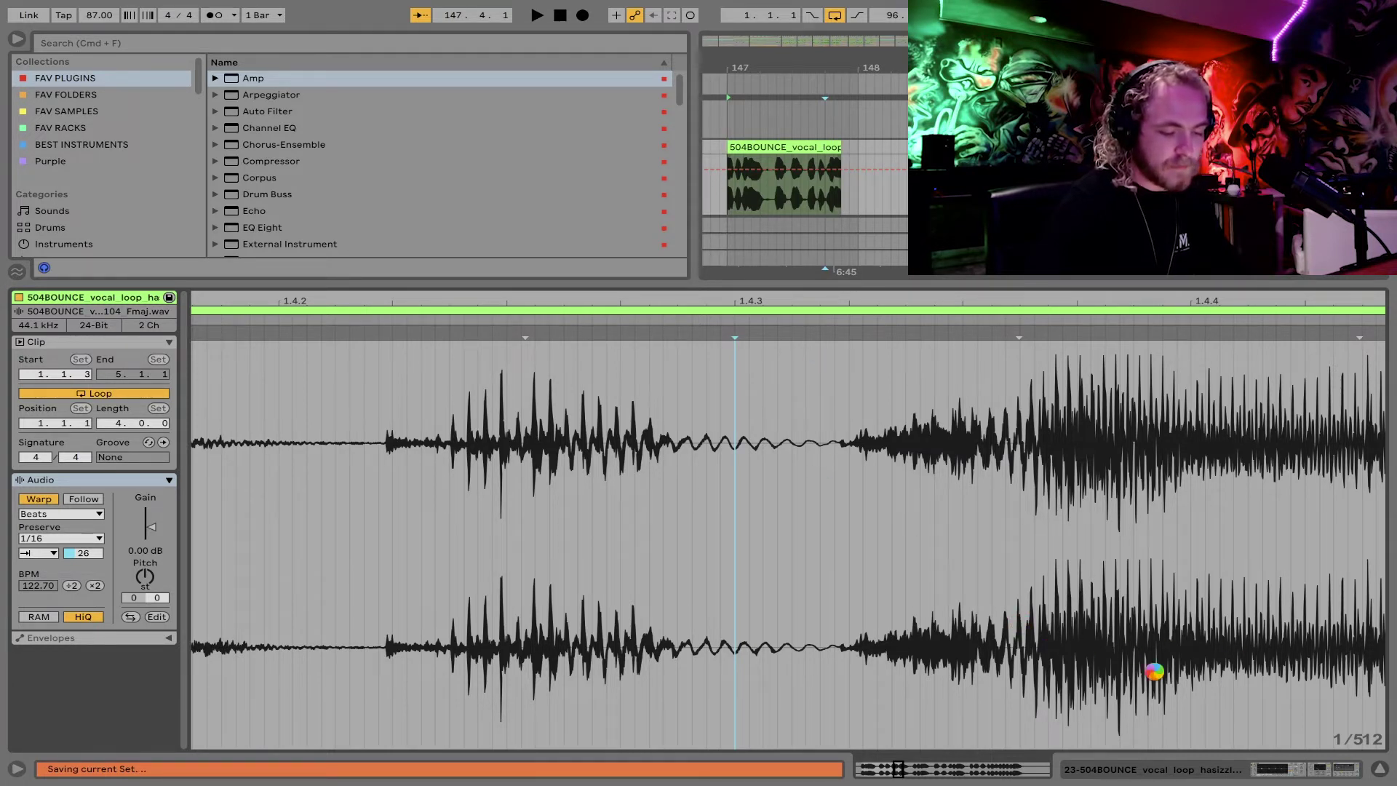
key("super+z")
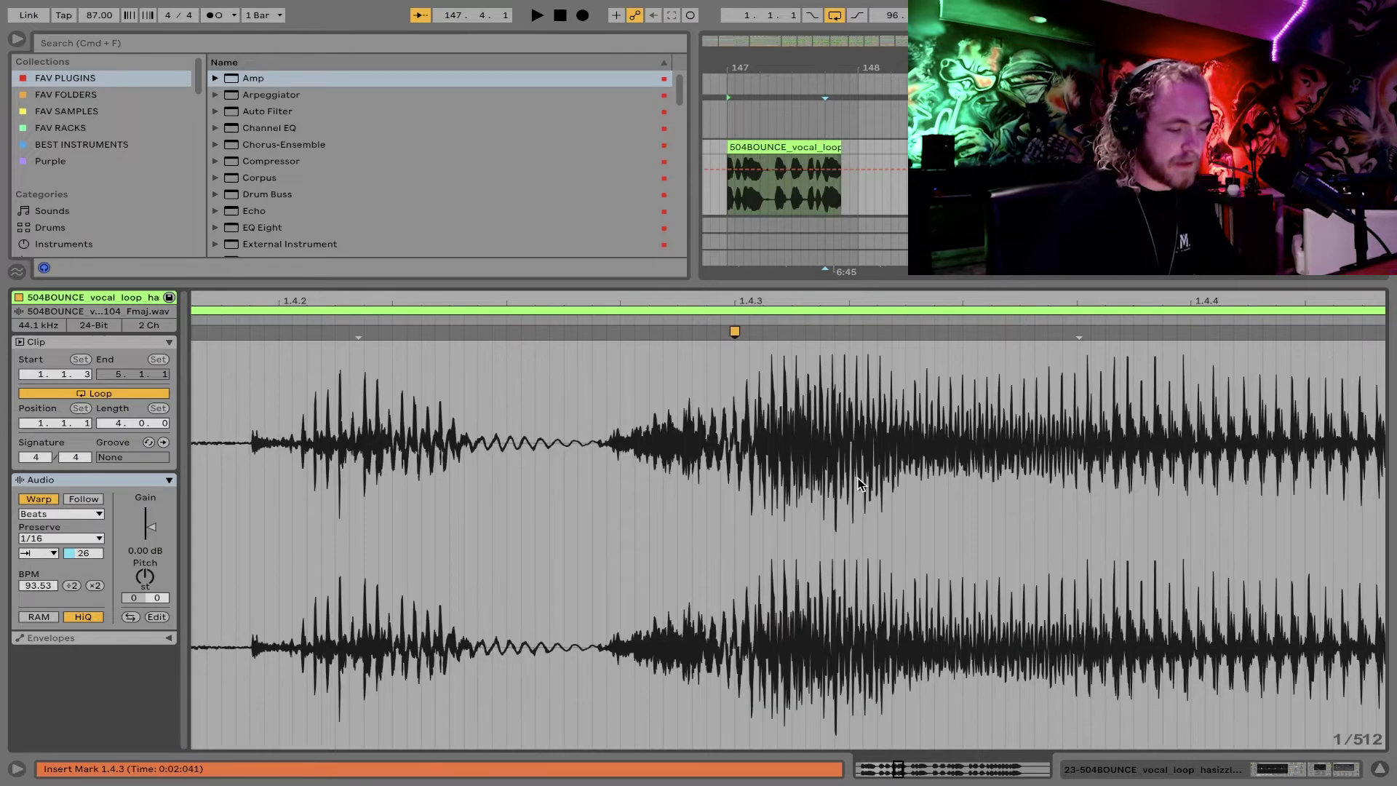
Step: Pin the vocal with a warp marker just before bar 2, realign the last syllable's onset to 1.4.3, and audition it
left_click_drag(841, 298, 840, 190)
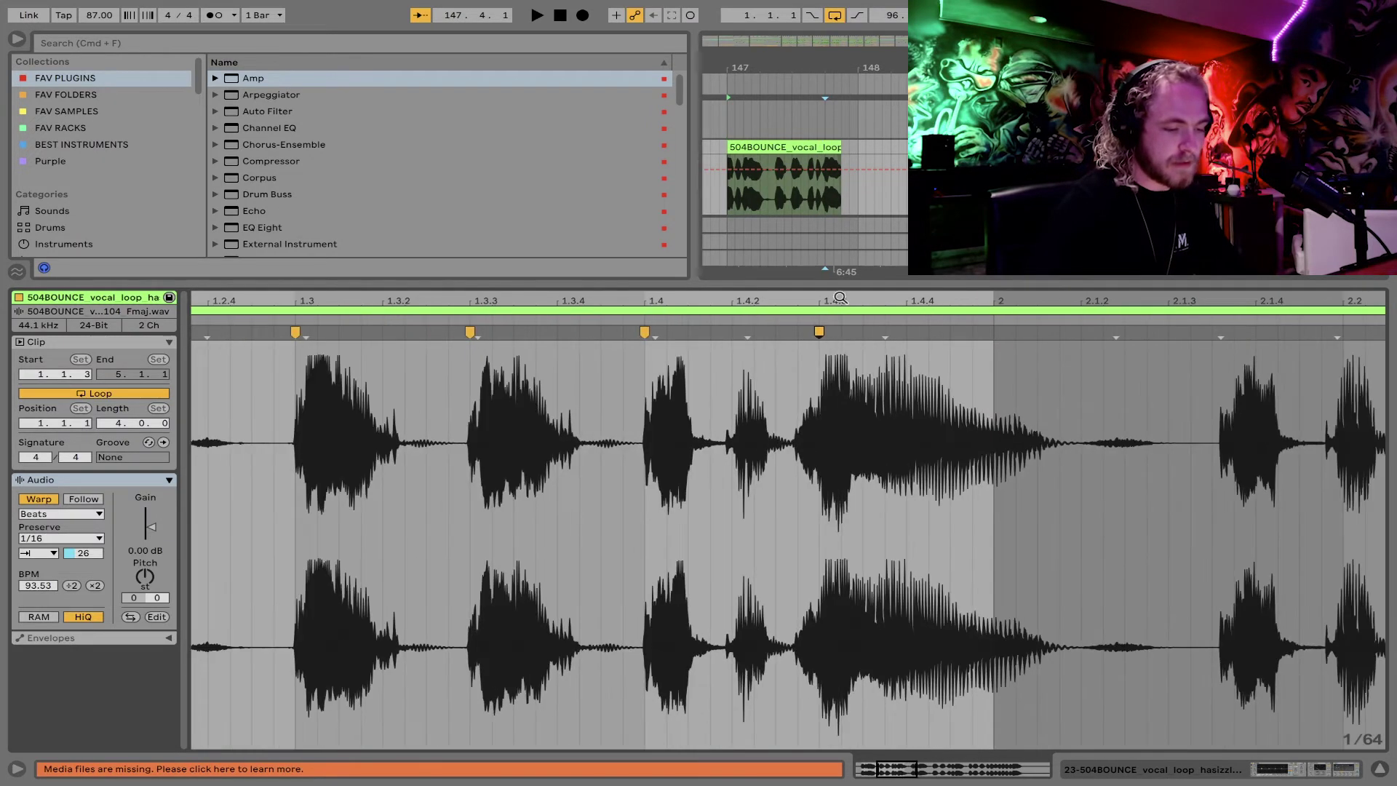
double_click(991, 333)
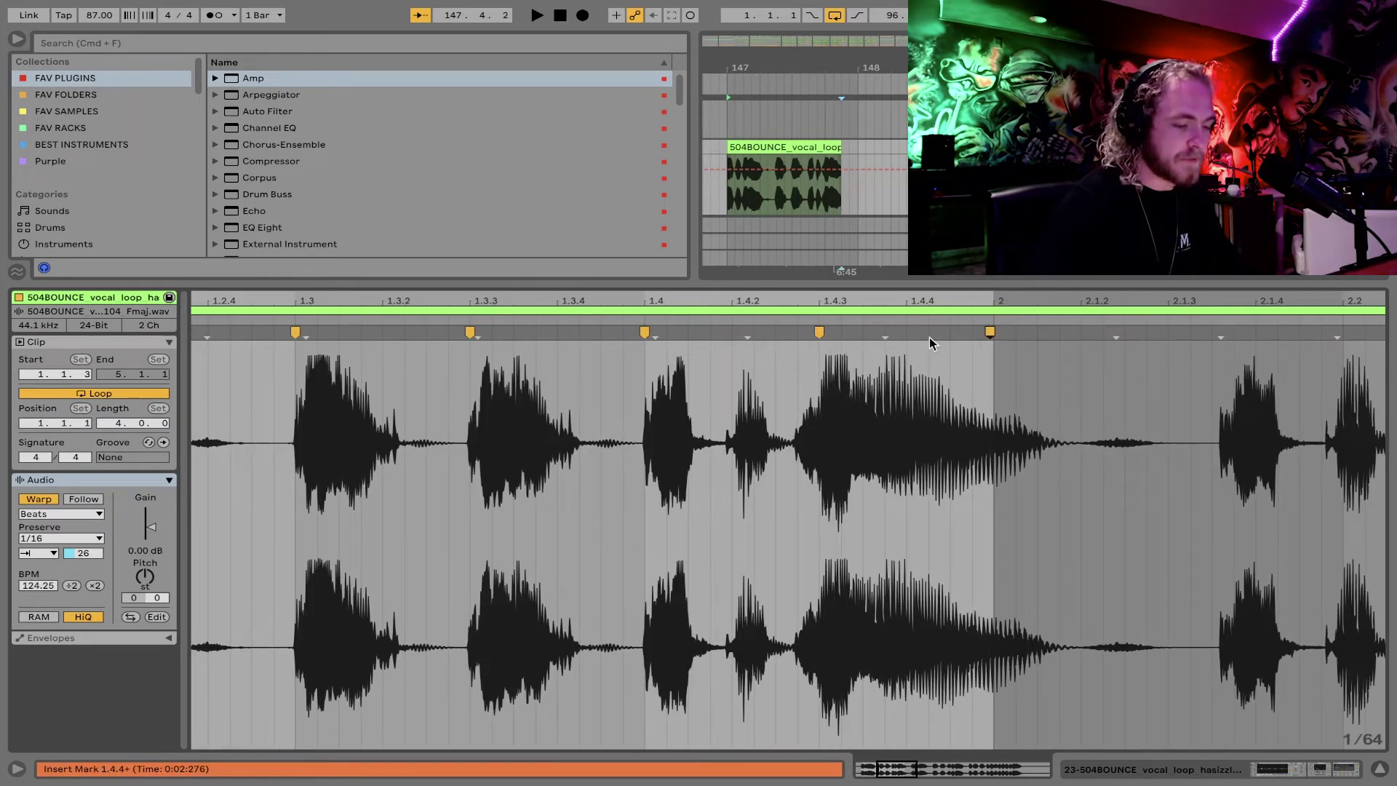
double_click(821, 332)
left_click_drag(835, 301, 791, 336)
double_click(771, 334)
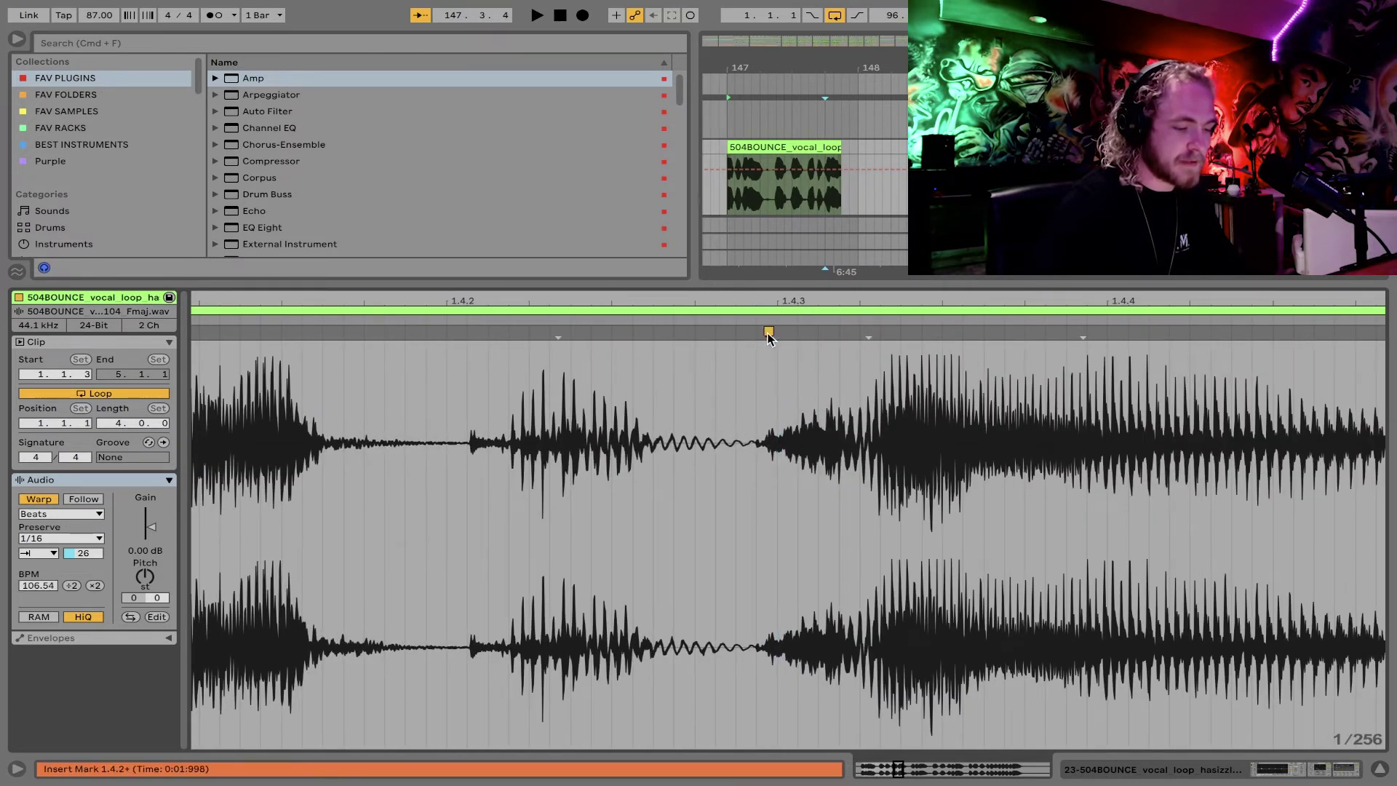
left_click_drag(767, 334, 772, 333)
key("space")
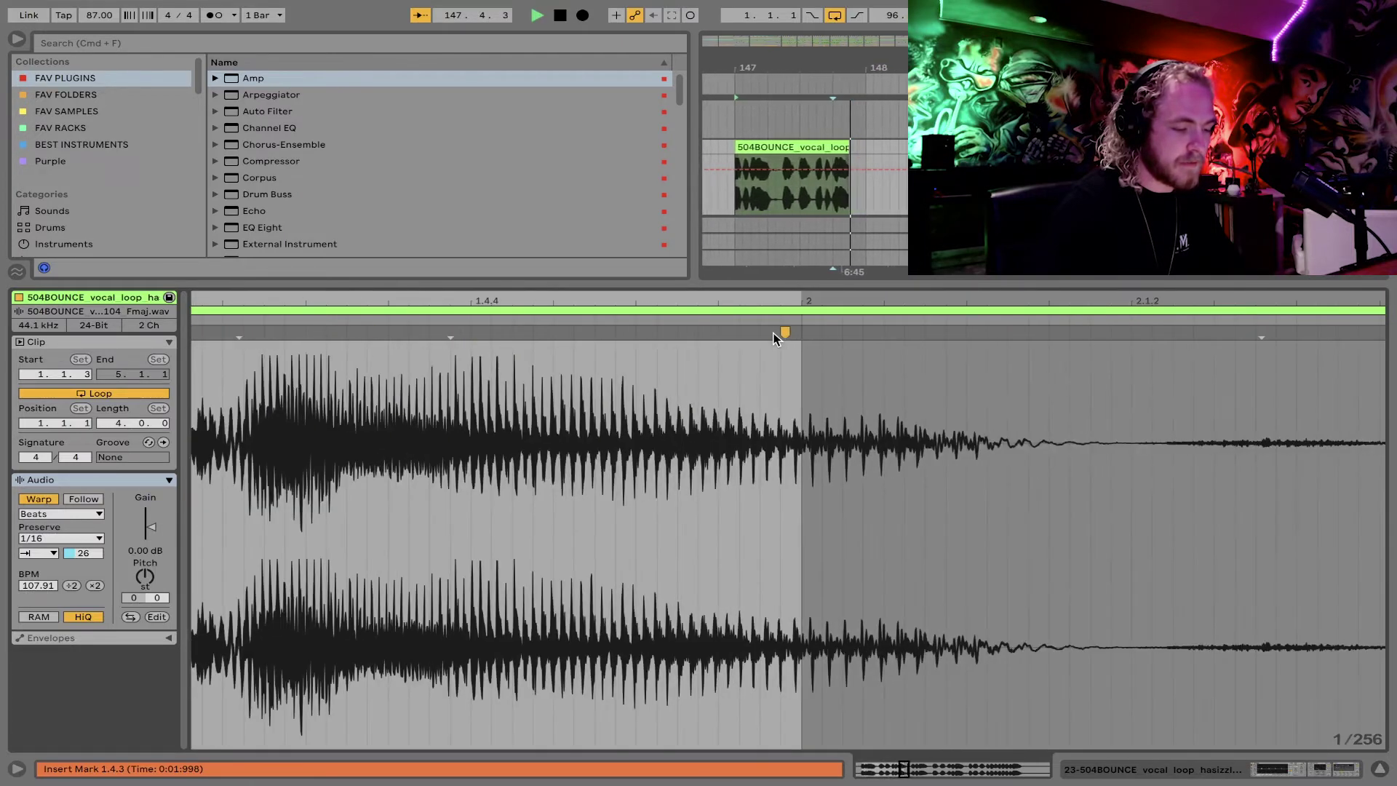
key("space")
left_click_drag(698, 300, 698, 288)
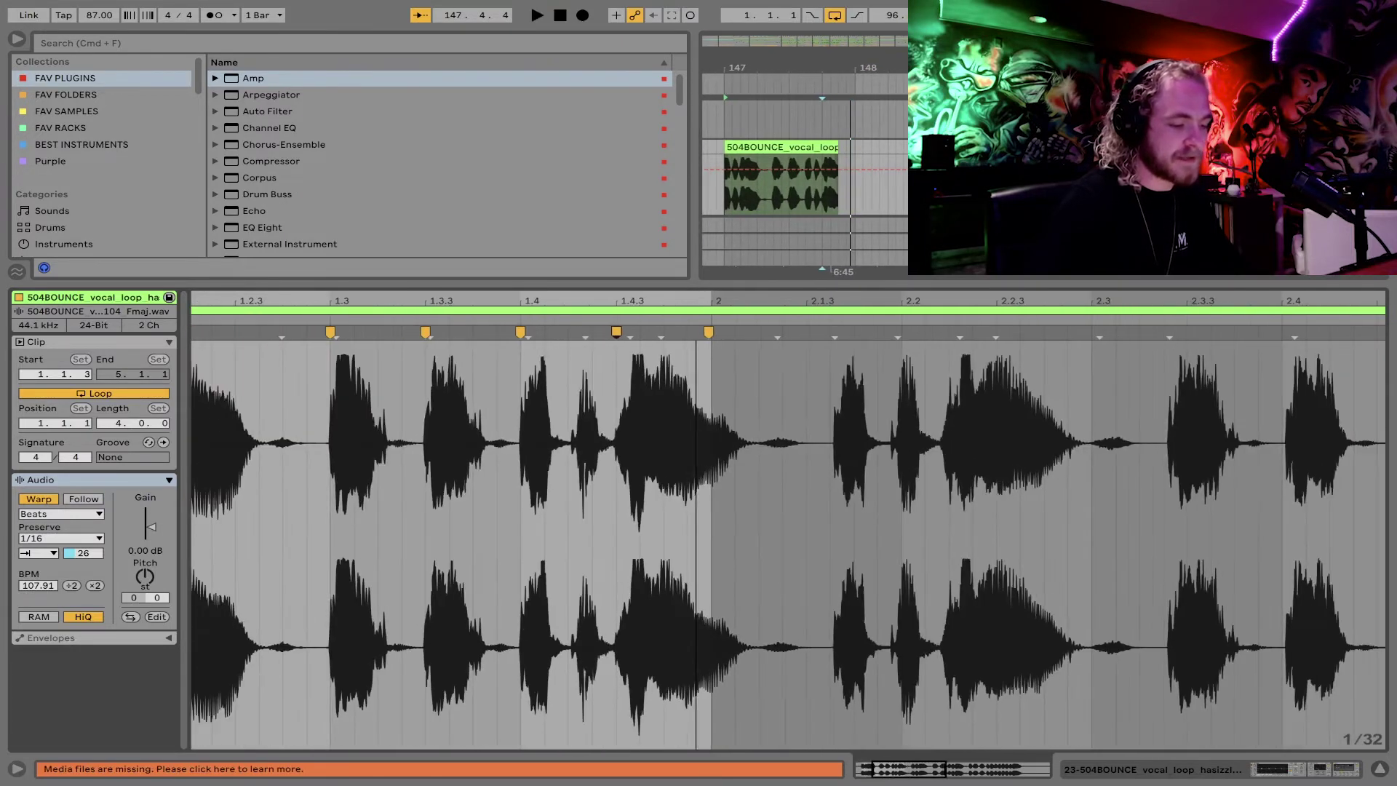
Step: Add an EQ Eight after the Amp and shape a low cut while auditioning the vocal
left_click(1379, 770)
double_click(280, 231)
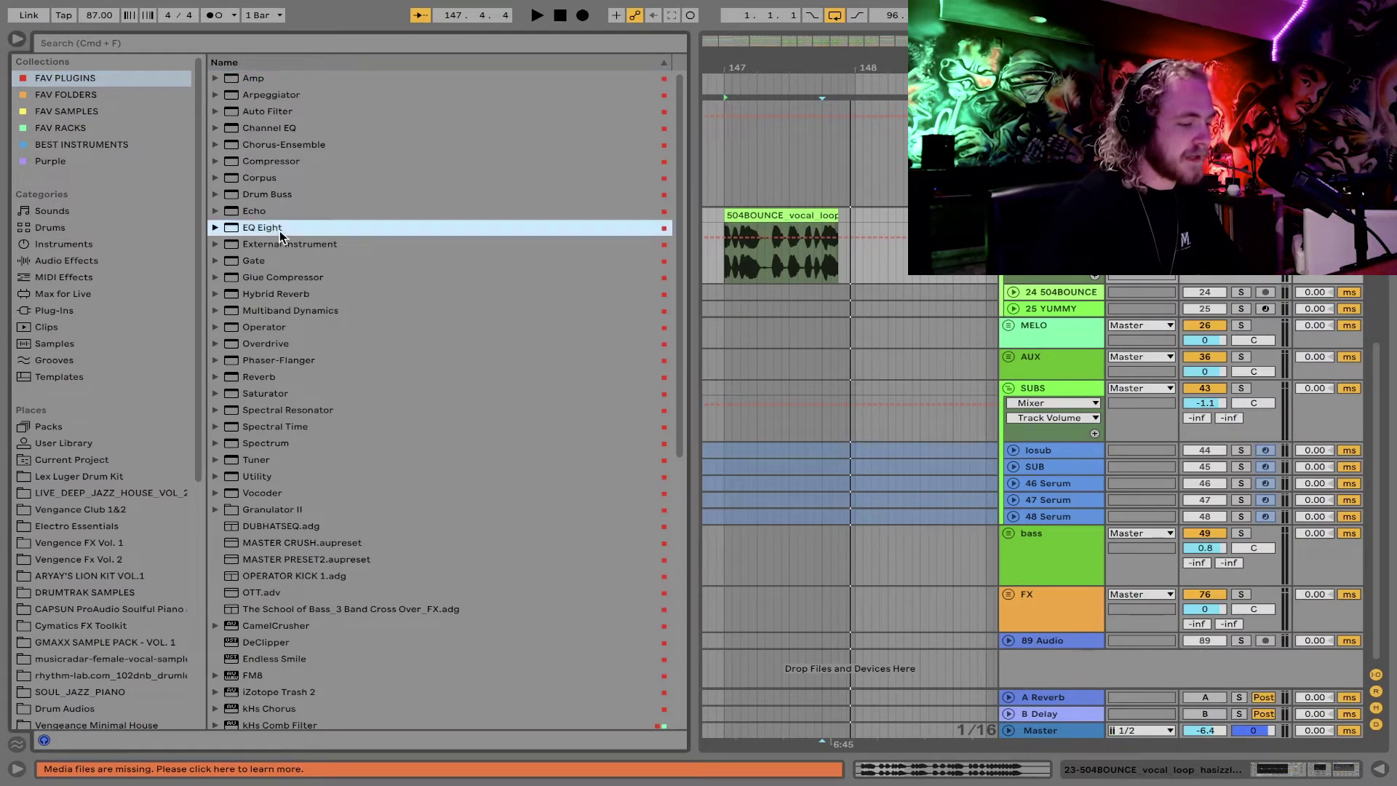
left_click_drag(1016, 670, 1088, 677)
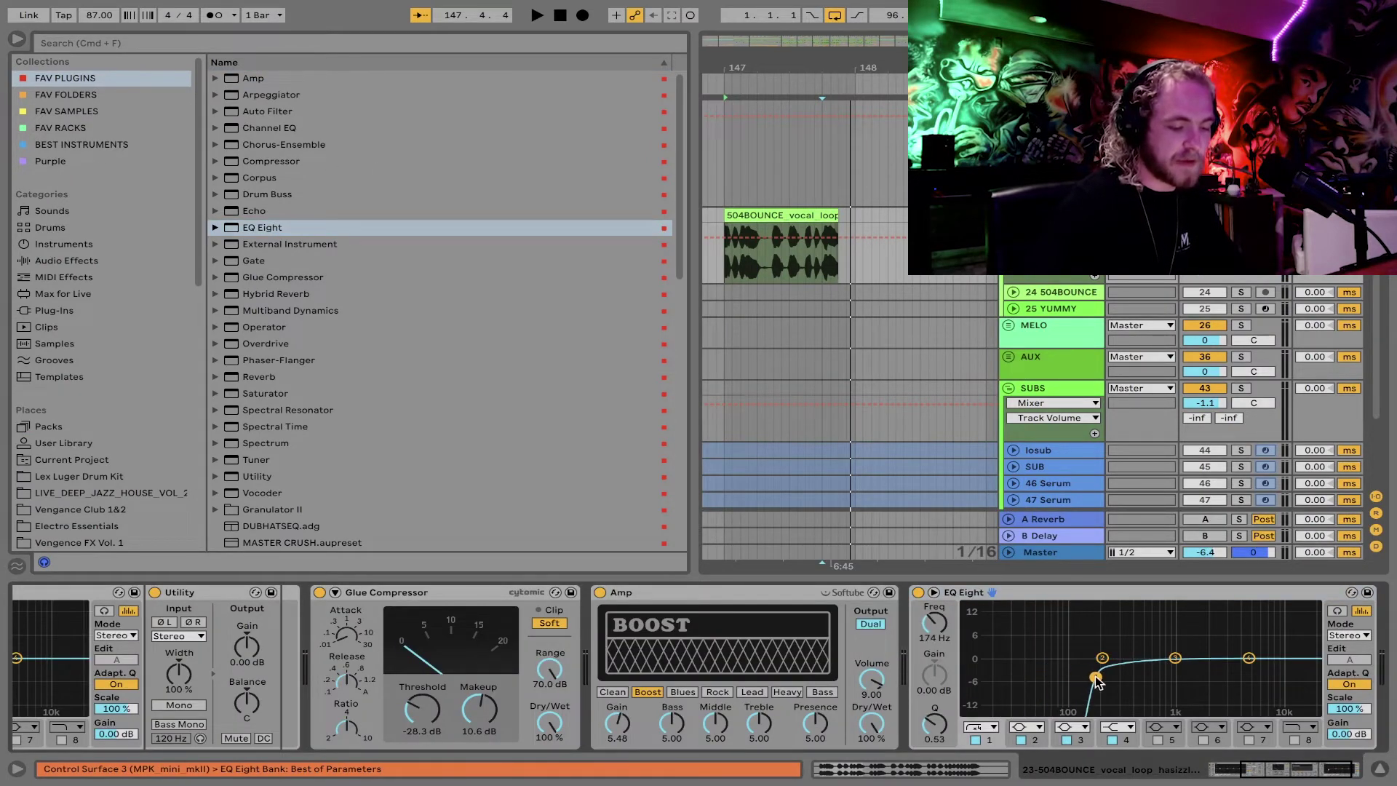
key("space")
left_click_drag(1096, 677, 1090, 676)
Step: Turn the new EQ Eight's band 3 into a narrow cut at 3.44 kHz, -8.33 dB, Q 4.81, and audition the result
left_click_drag(1175, 658, 1222, 608)
key("space")
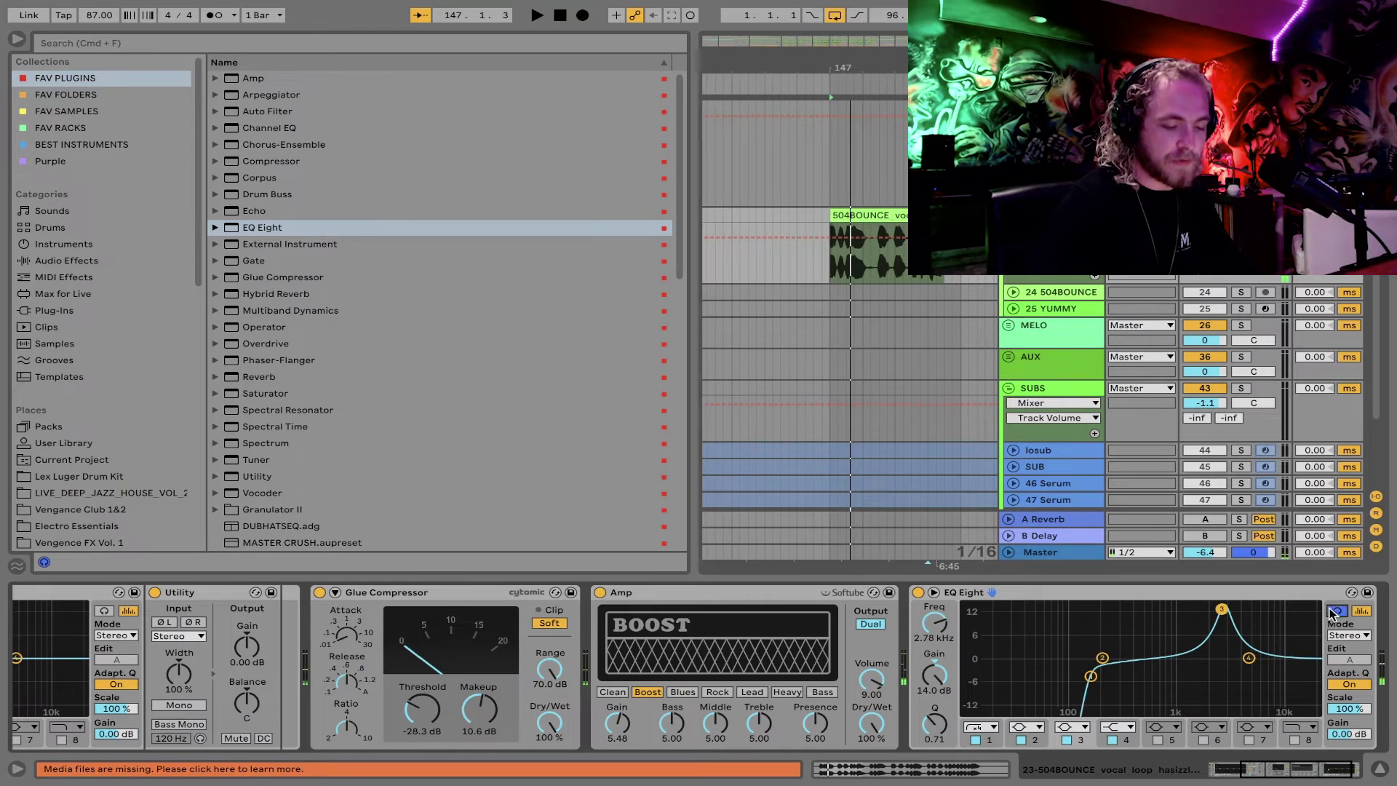
left_click_drag(935, 723, 935, 673)
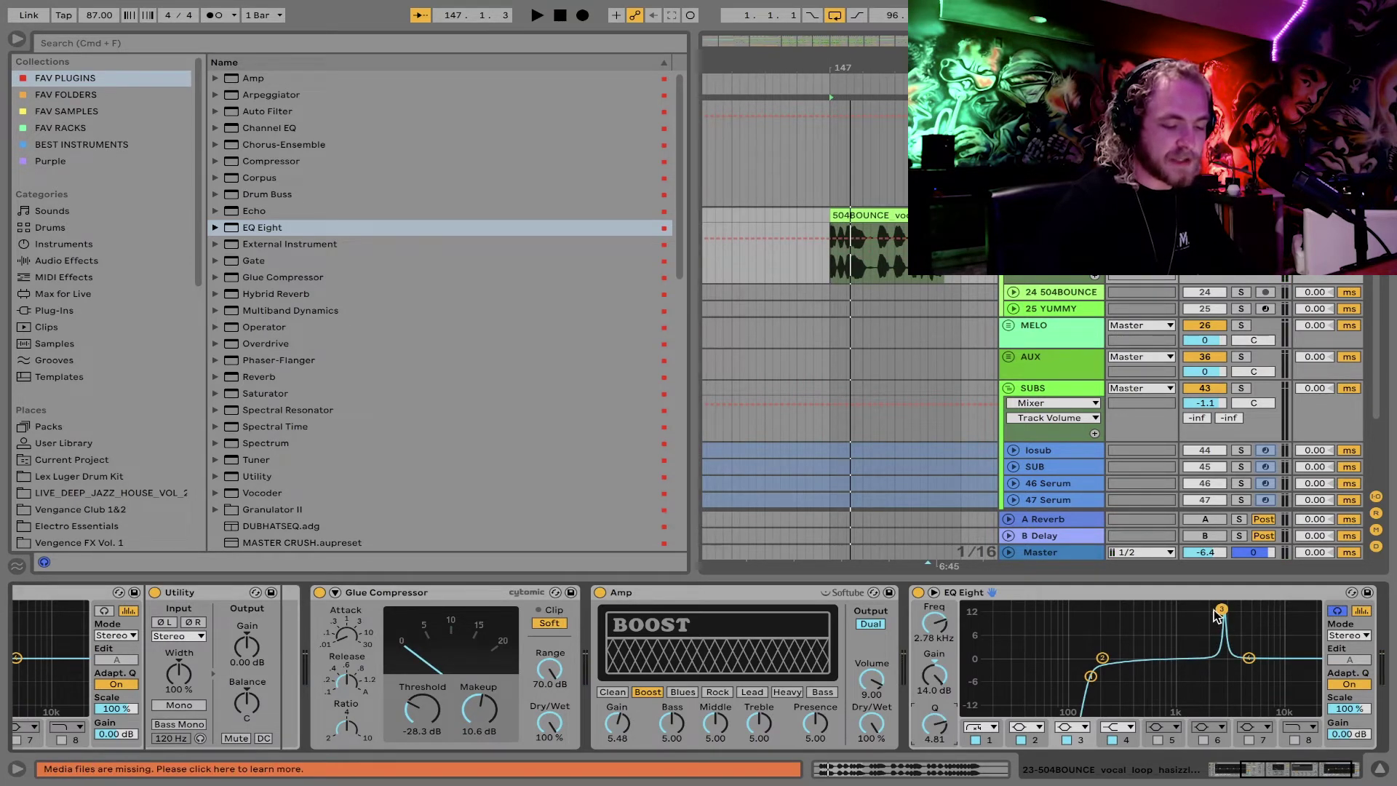
left_click_drag(1225, 608, 1231, 687)
key("space")
key("space")
key("space")
key("space")
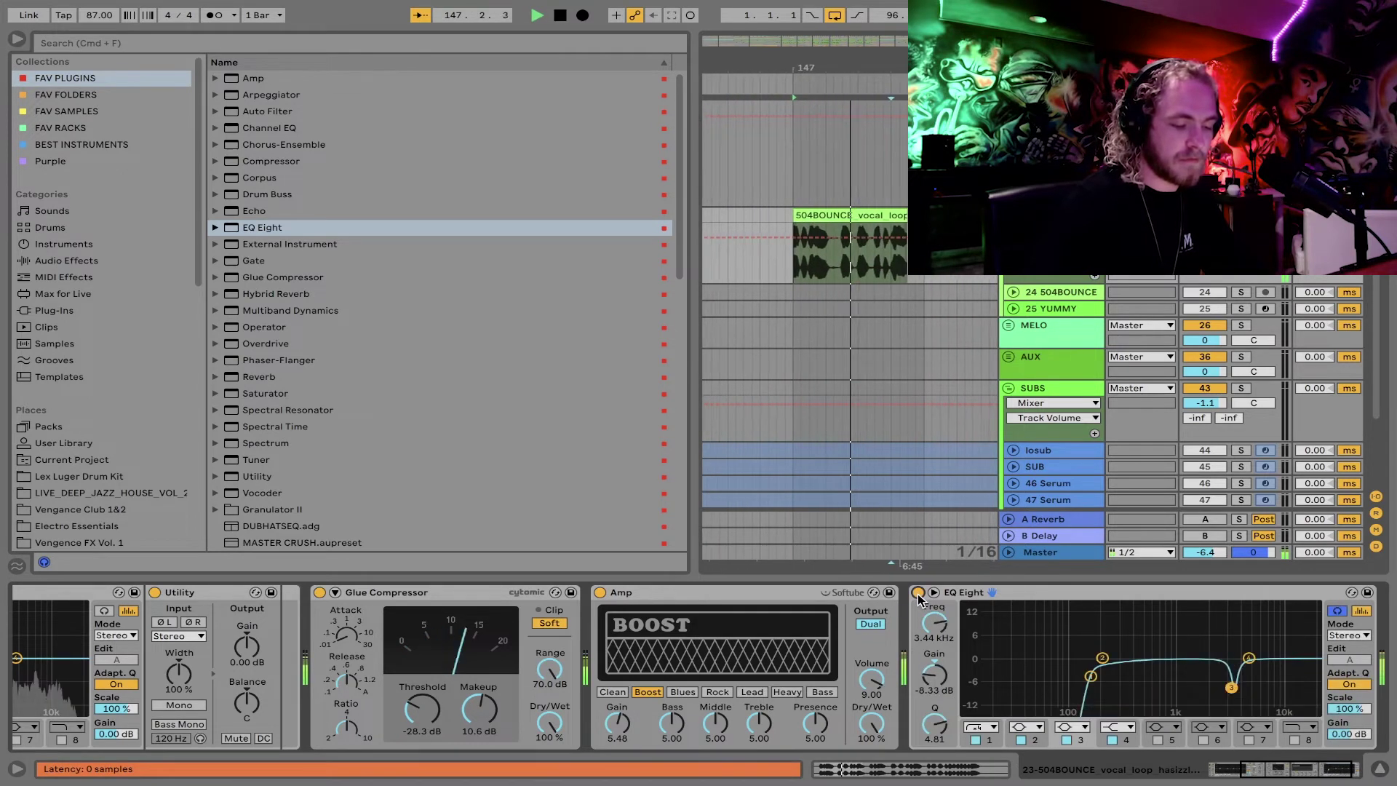
key("space")
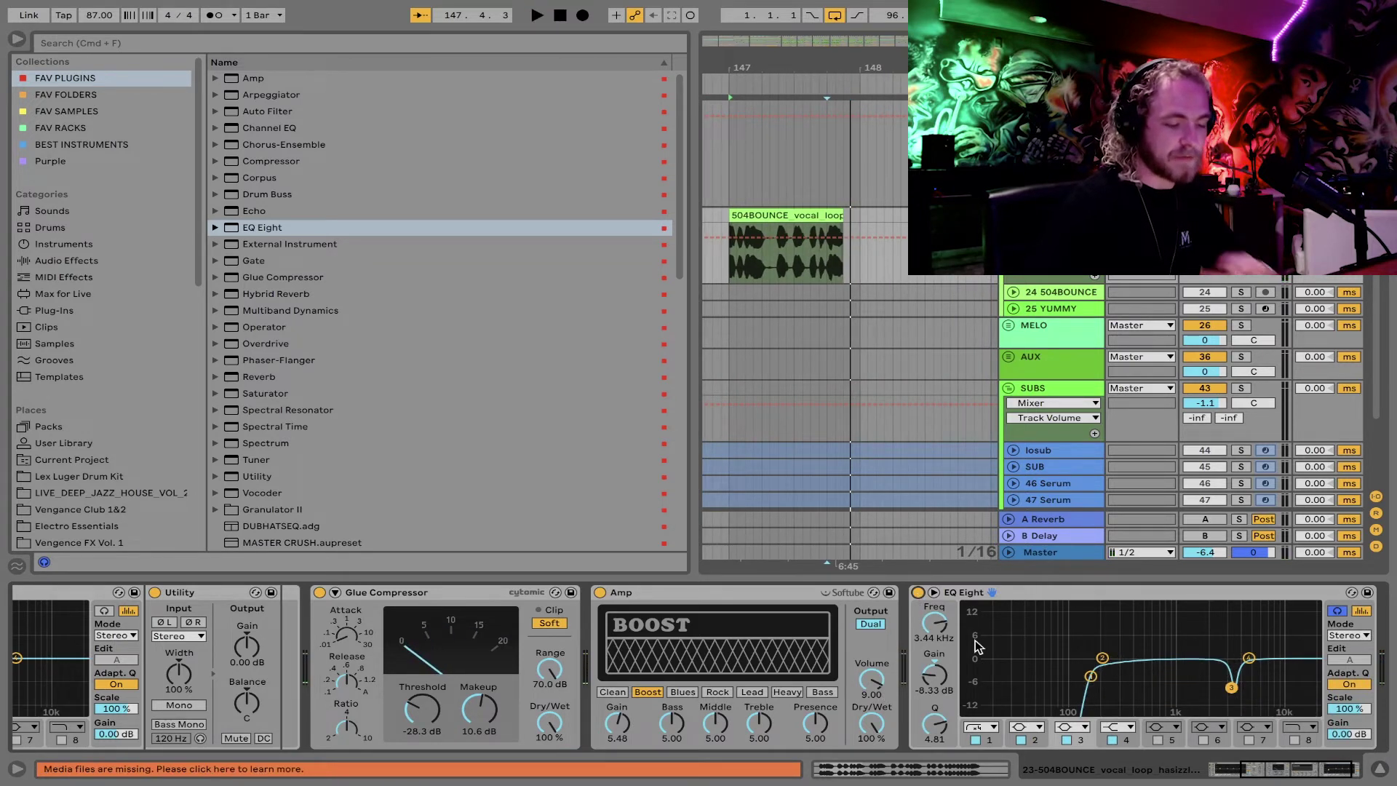
Step: Open the vocal clip and transpose its pitch up to +3 semitones while auditioning
left_click(812, 214)
double_click(787, 212)
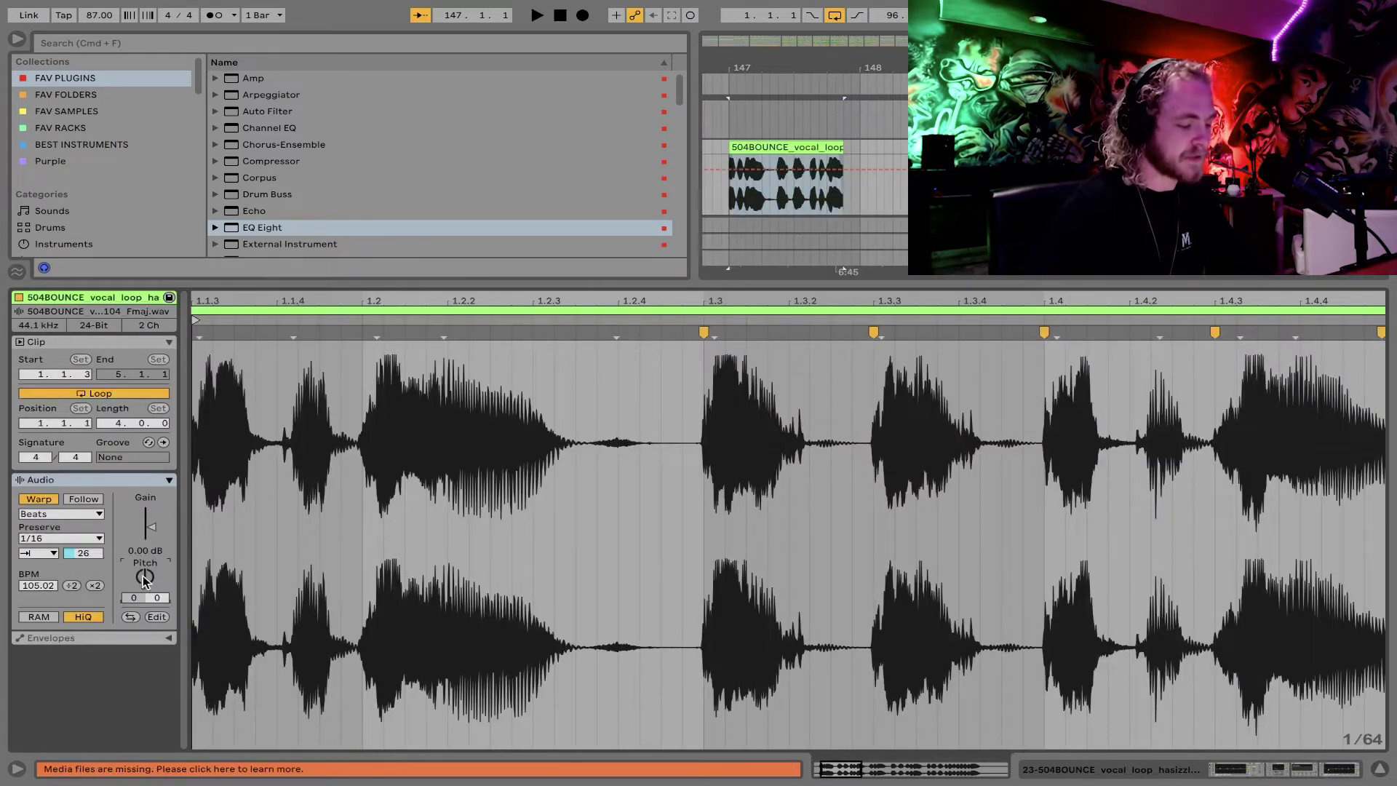
key("space")
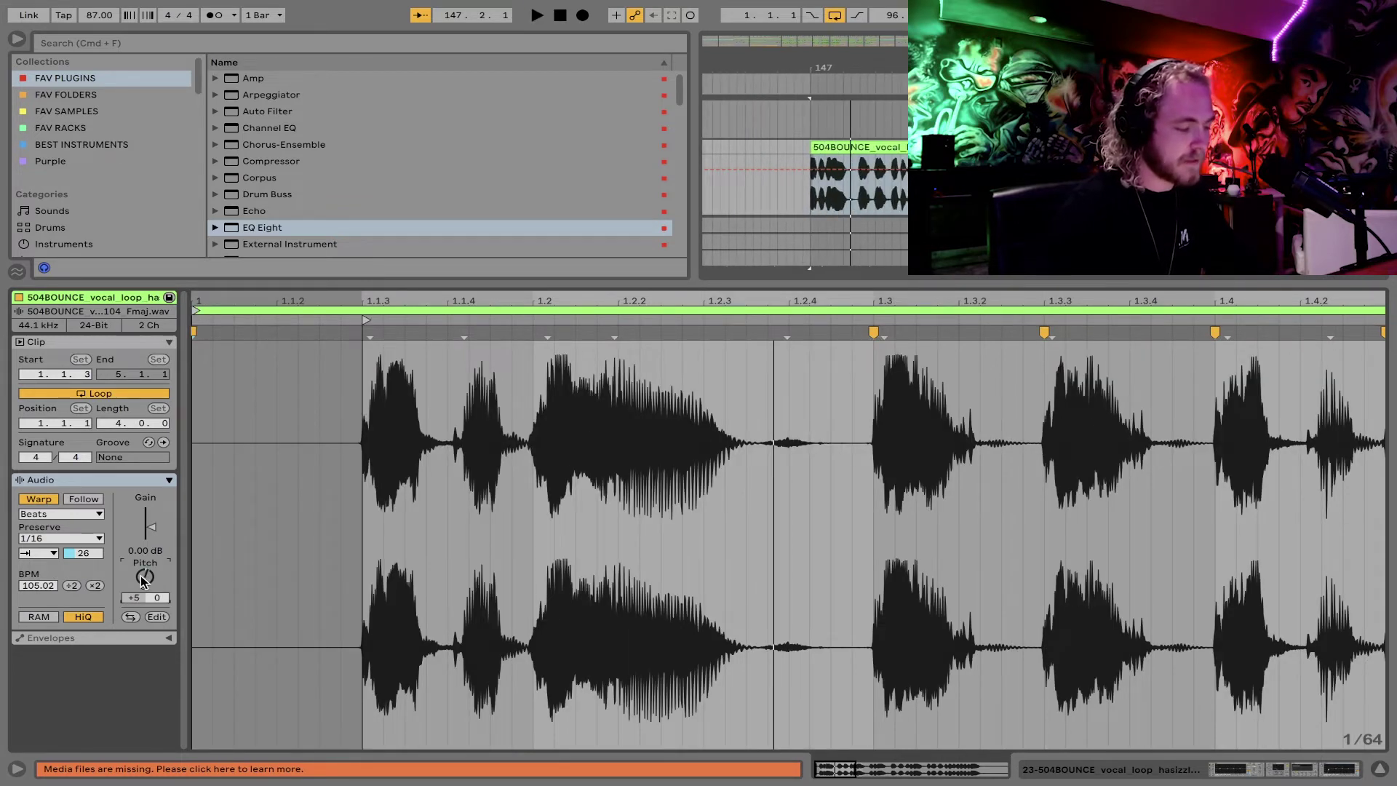
scroll(144, 577, "down", 2)
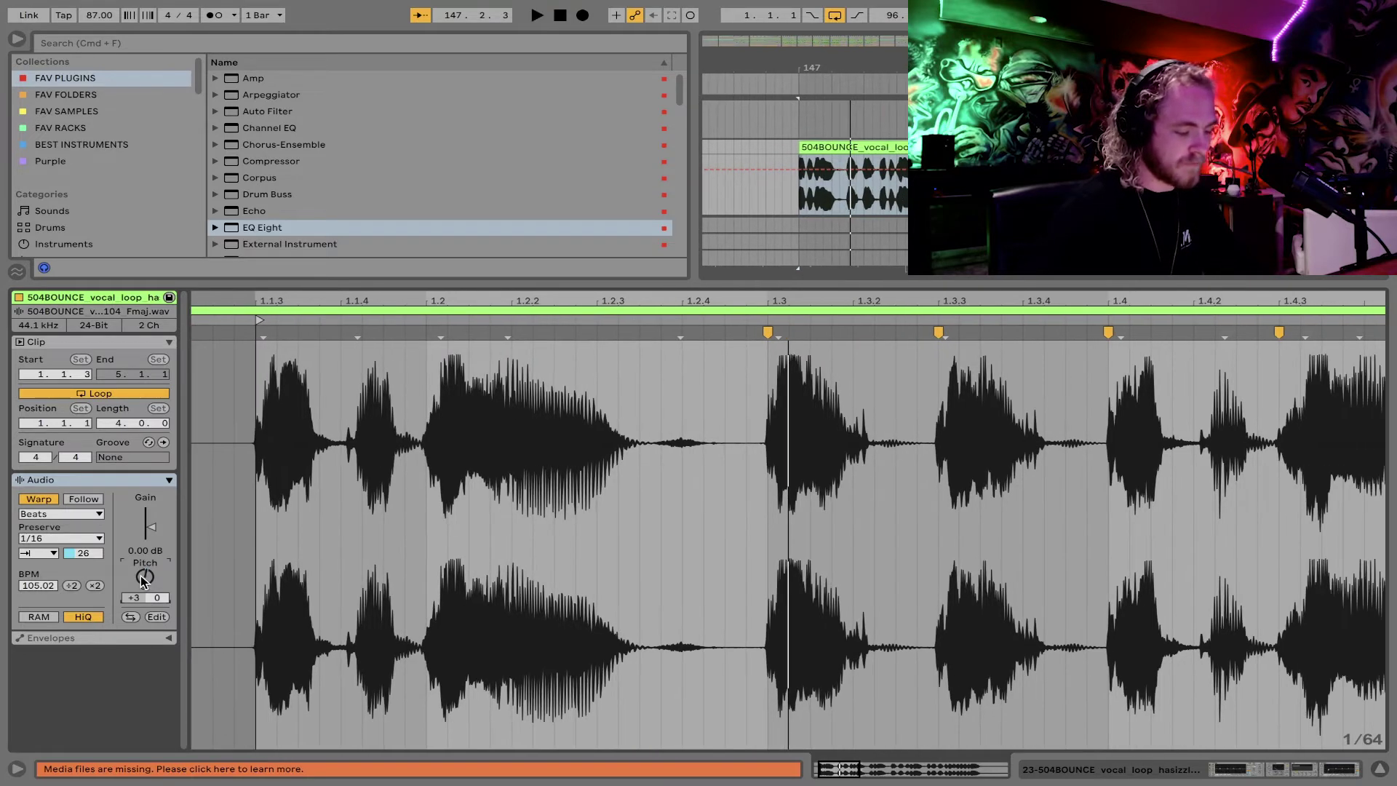
Step: Transpose the vocal clip up to +4 semitones and audition it around 147.2.1
scroll(141, 574, "up", 1)
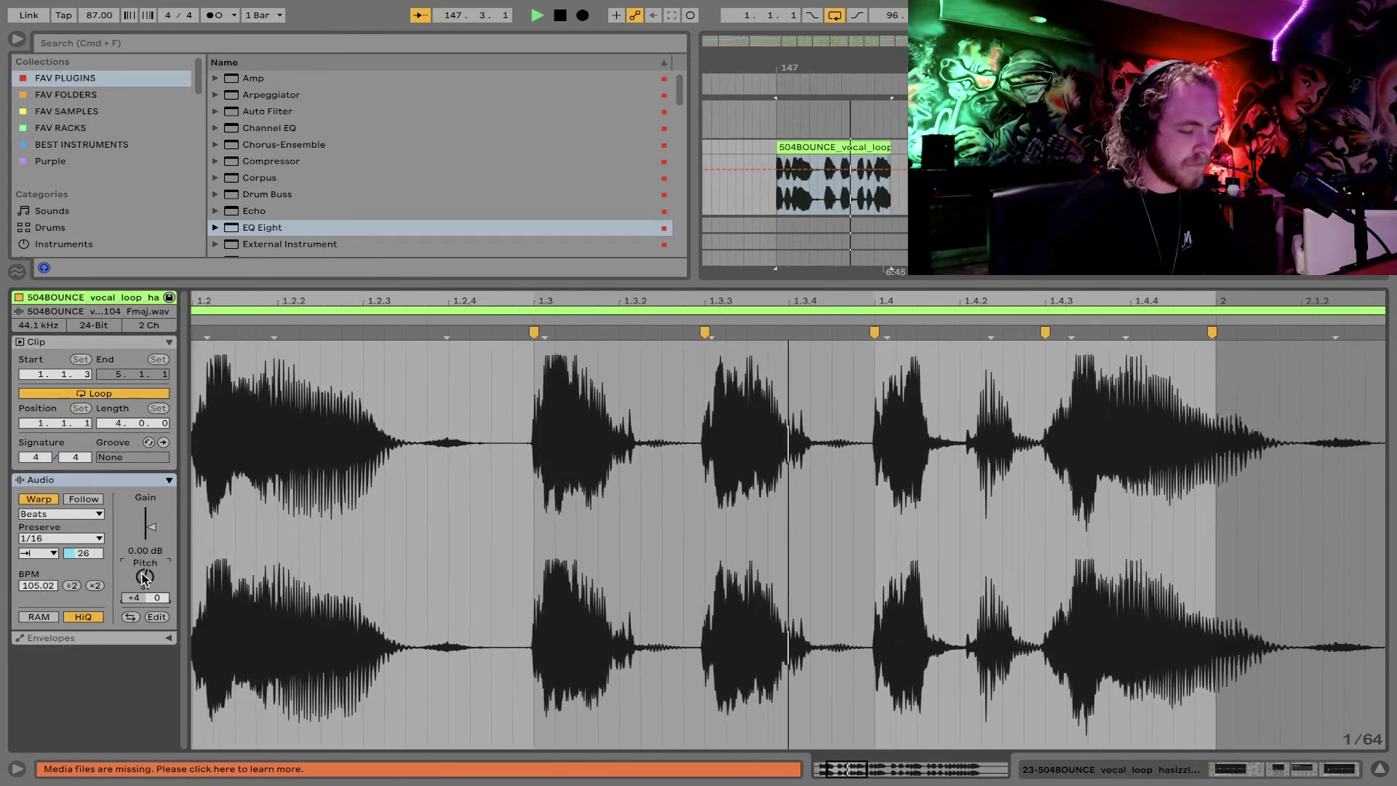
left_click(777, 185)
left_click(761, 188)
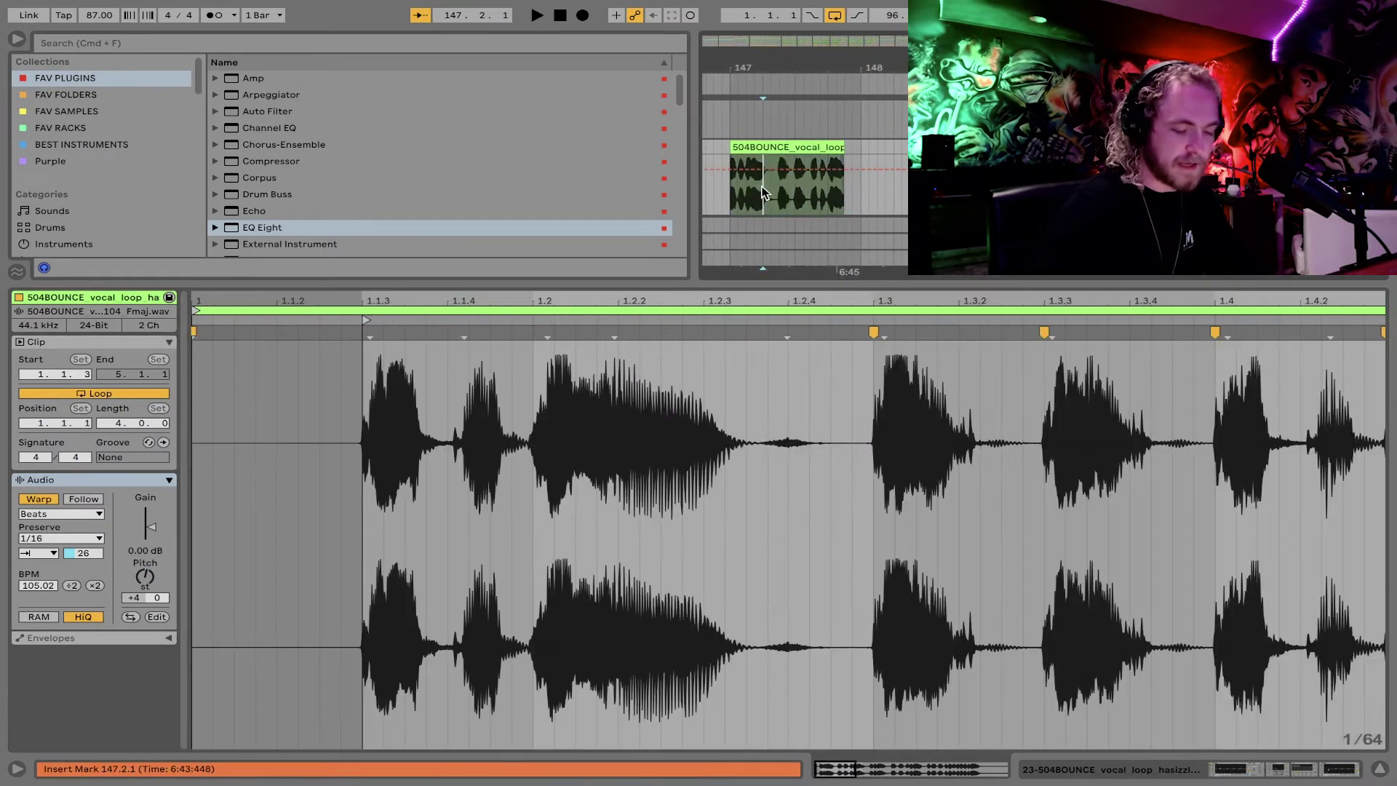
key("plus")
key("plus")
key("space")
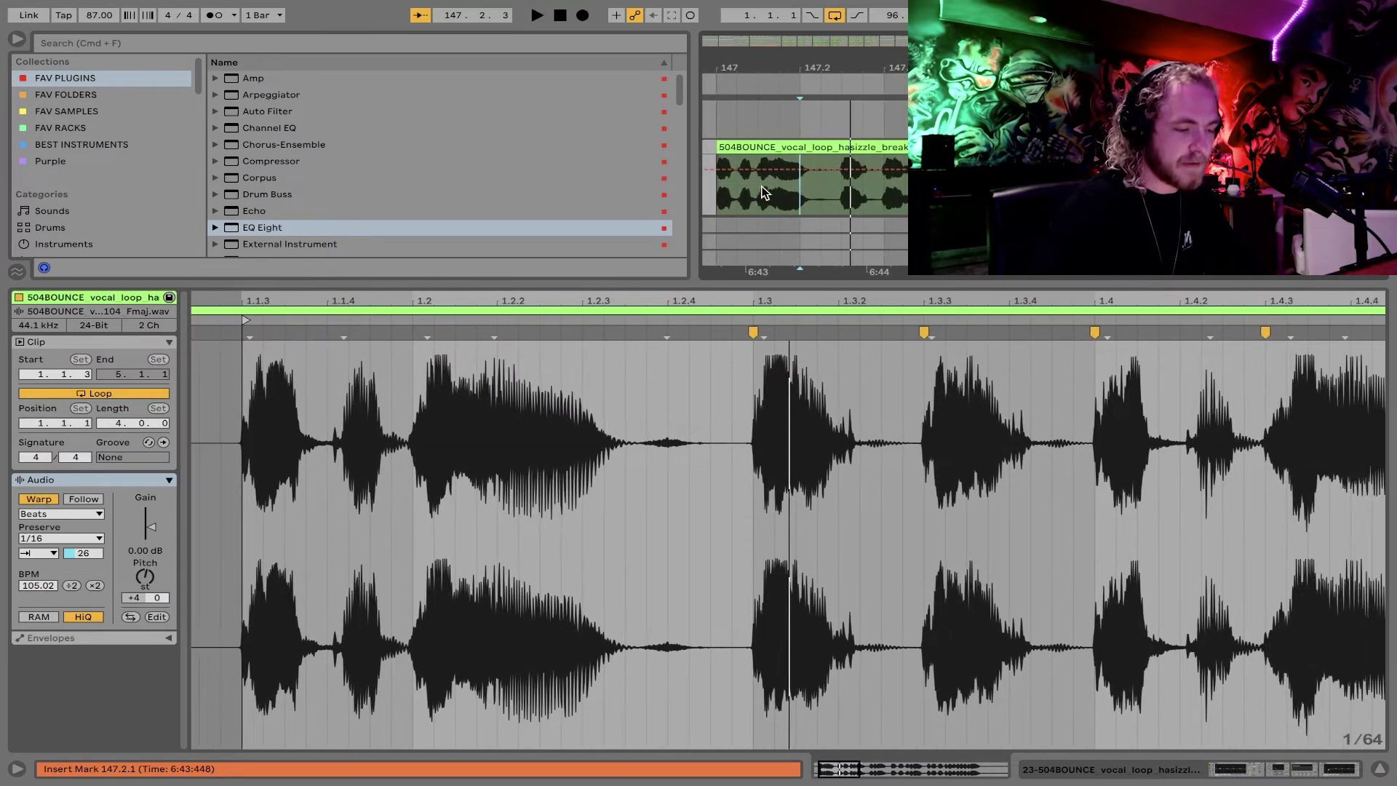
key("space")
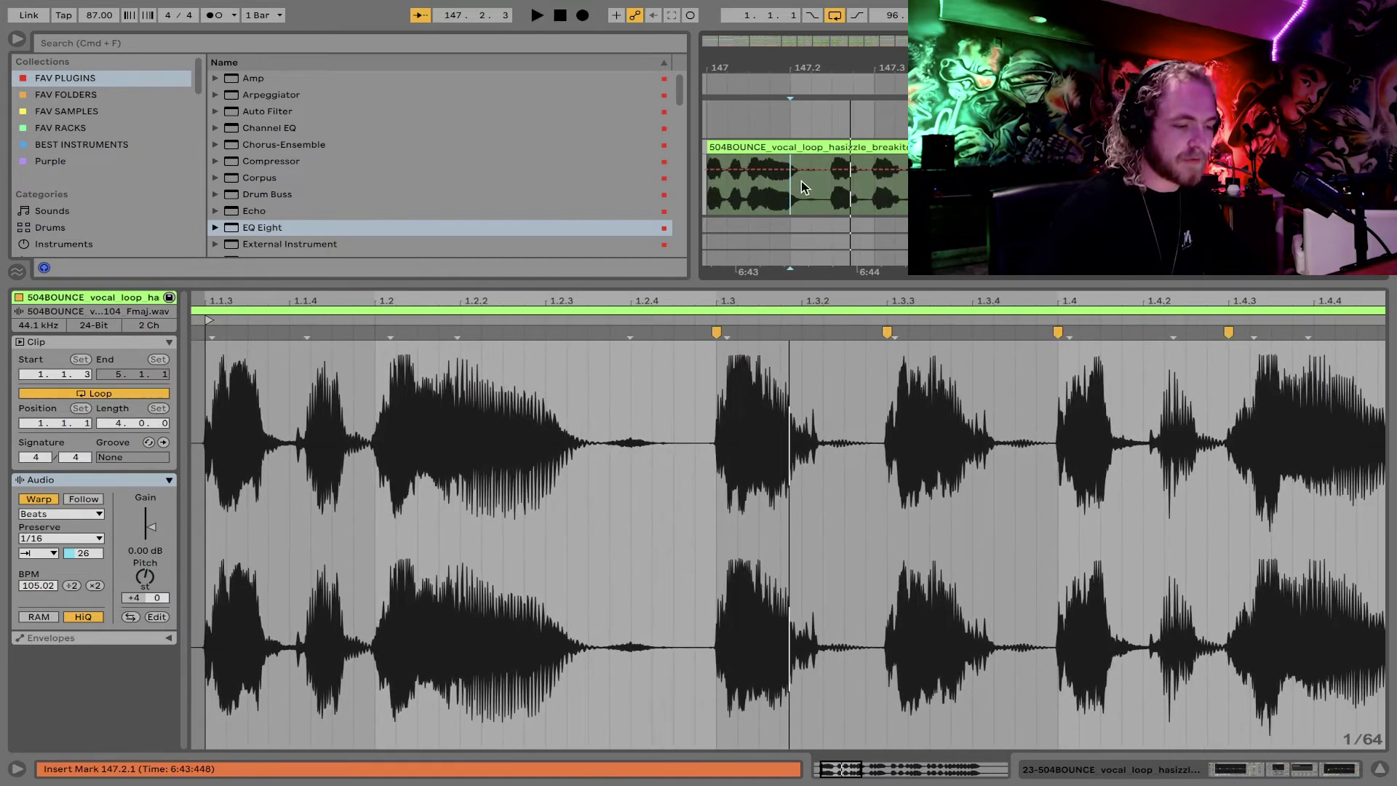
Step: With the arrangement grid at 1/32, split off and deactivate the quiet gap from 147.2.1 to 147.2.3, and audition the cut
right_click(802, 184)
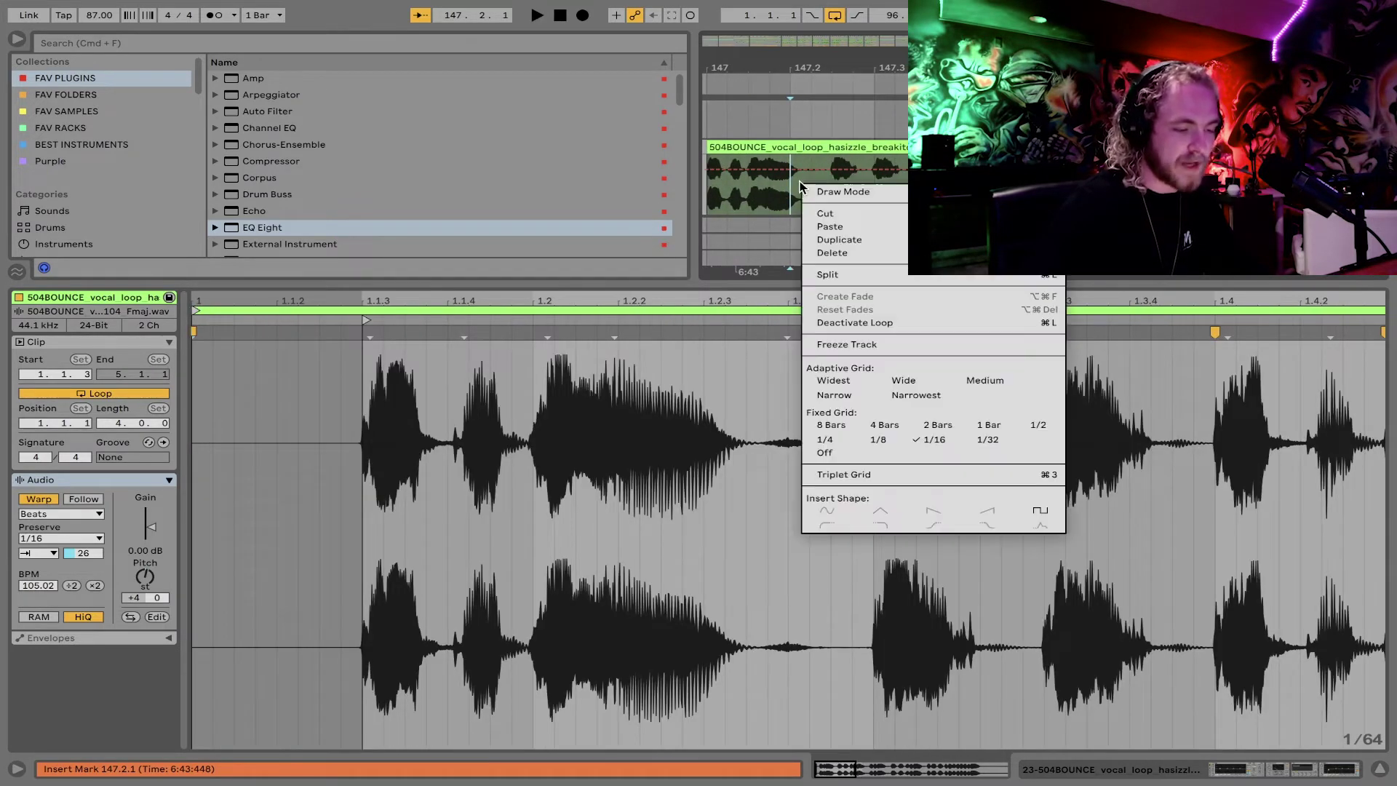
left_click(878, 439)
right_click(803, 200)
left_click(989, 456)
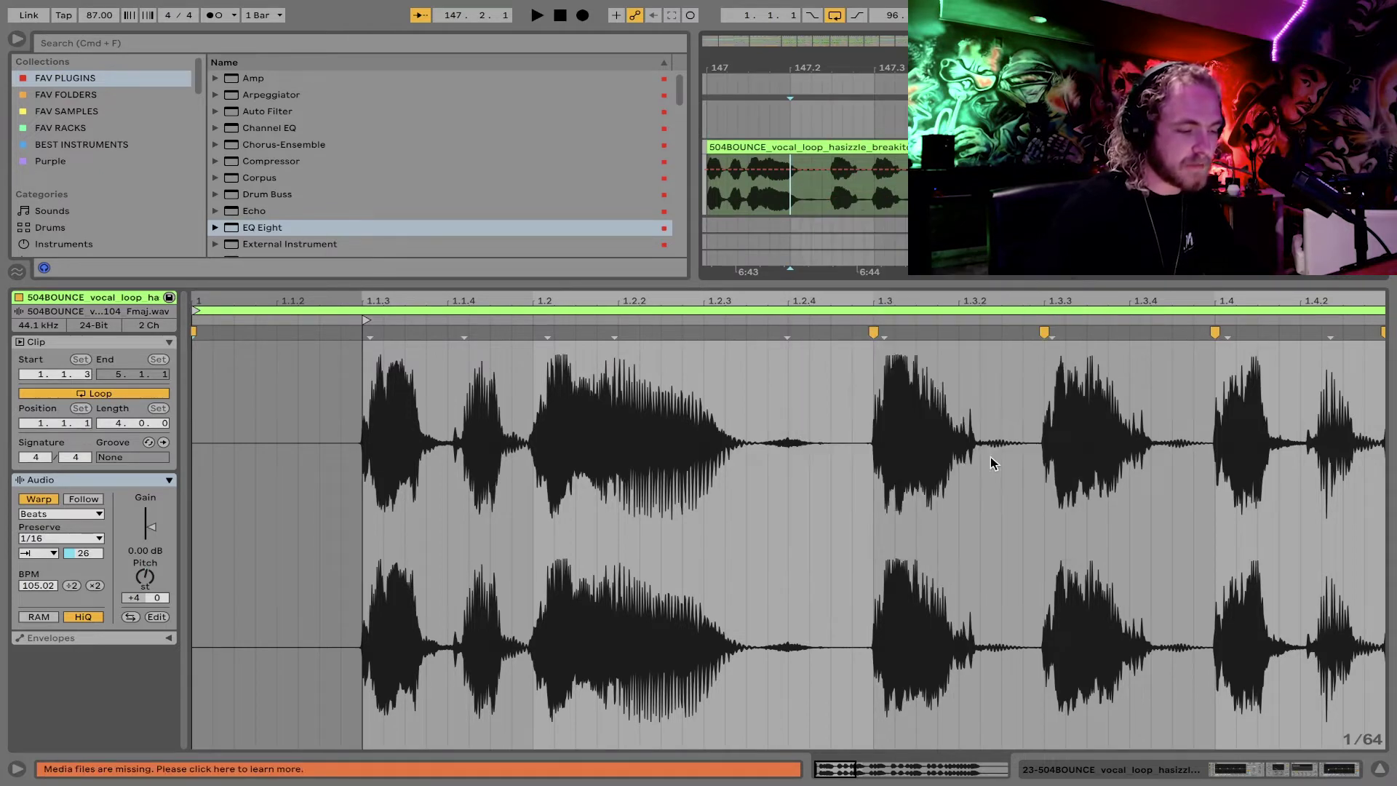
left_click_drag(799, 182, 833, 181)
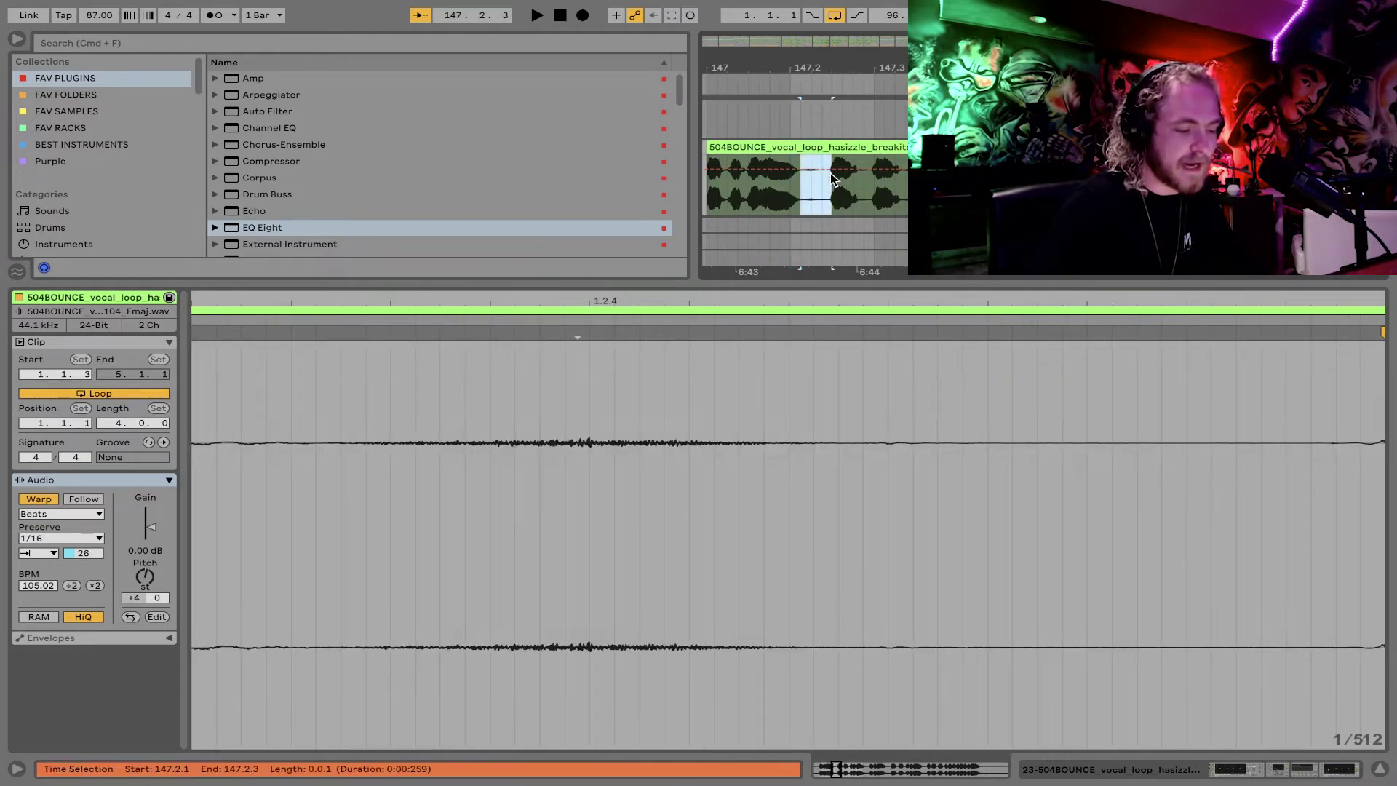
key("super+e")
left_click(780, 145)
key("space")
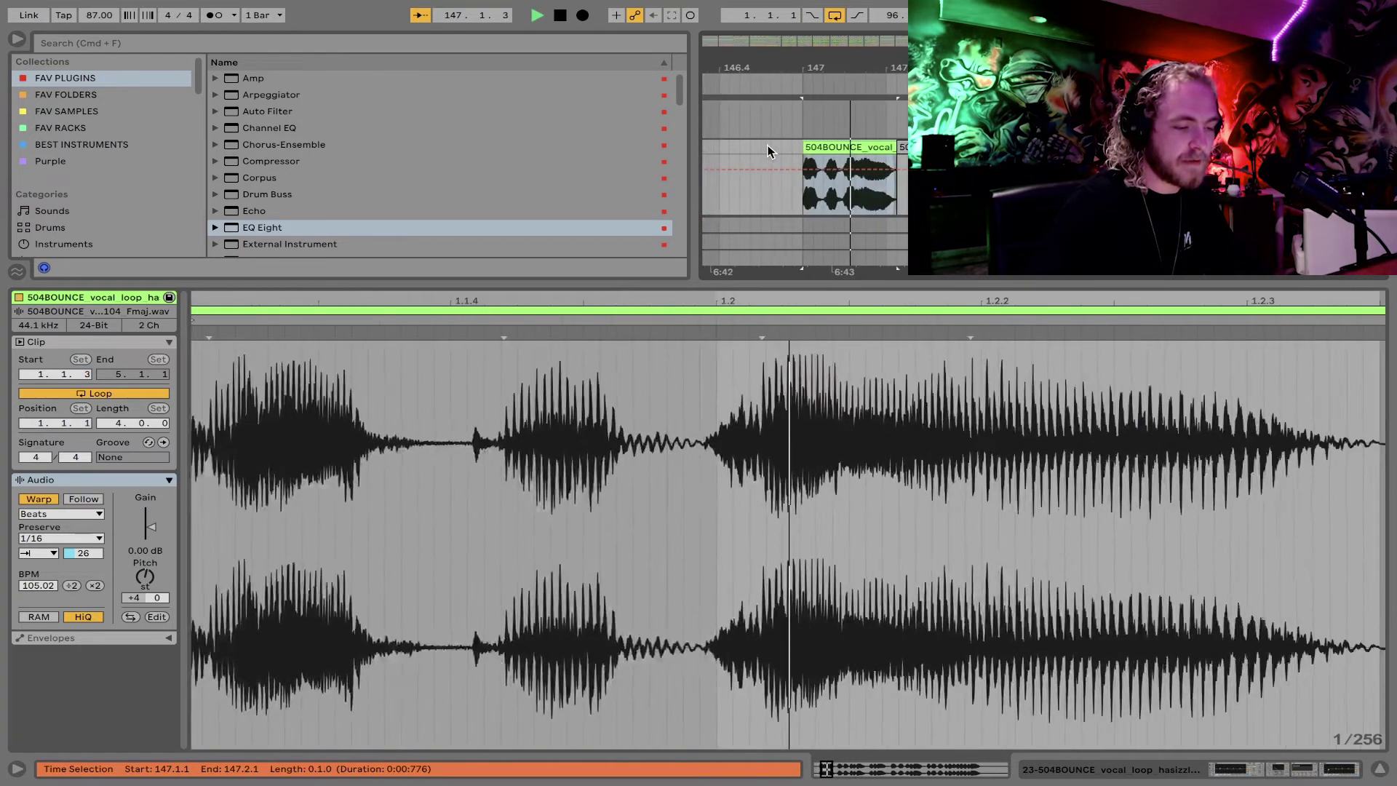
key("space")
Step: Add an Echo after the second EQ Eight in the vocal's effect chain
left_click(18, 42)
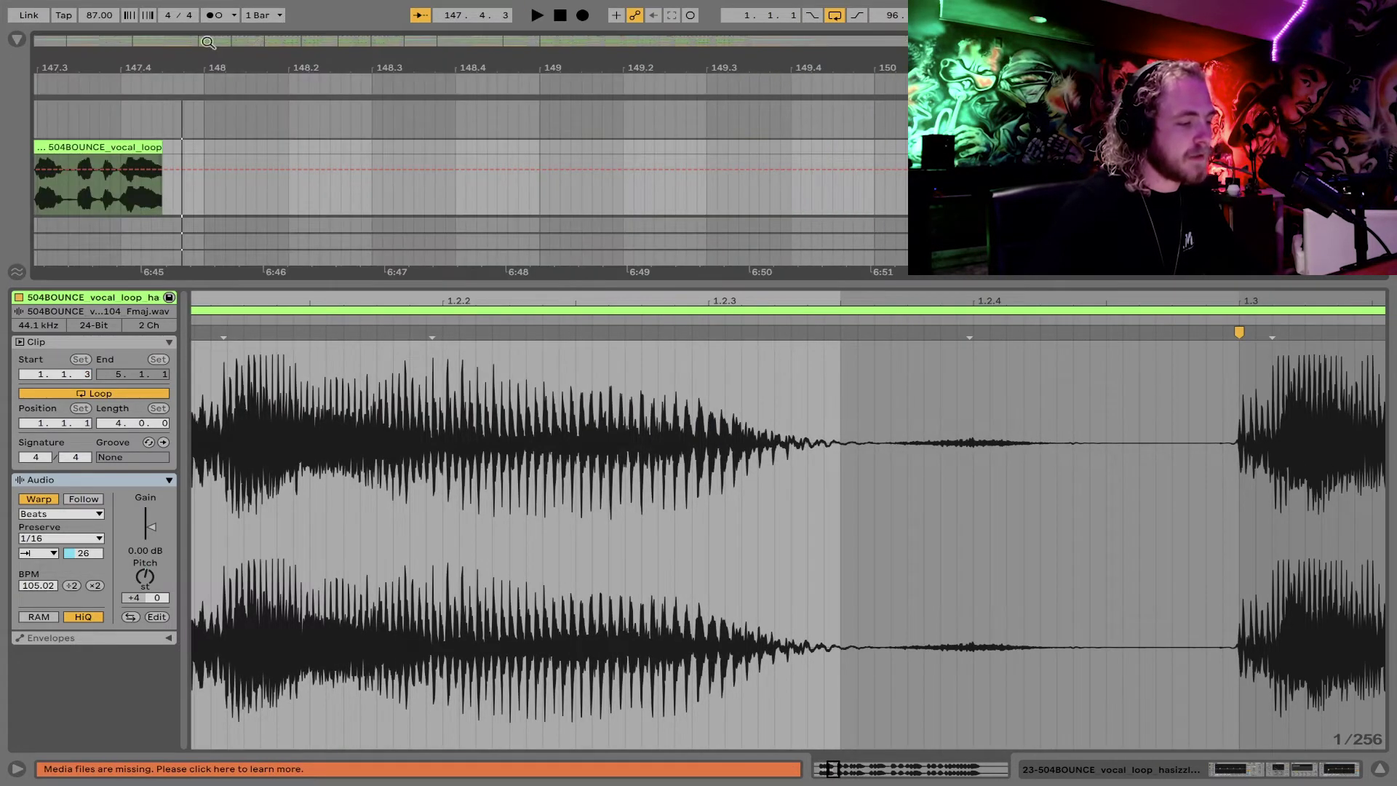
left_click_drag(415, 68, 422, 33)
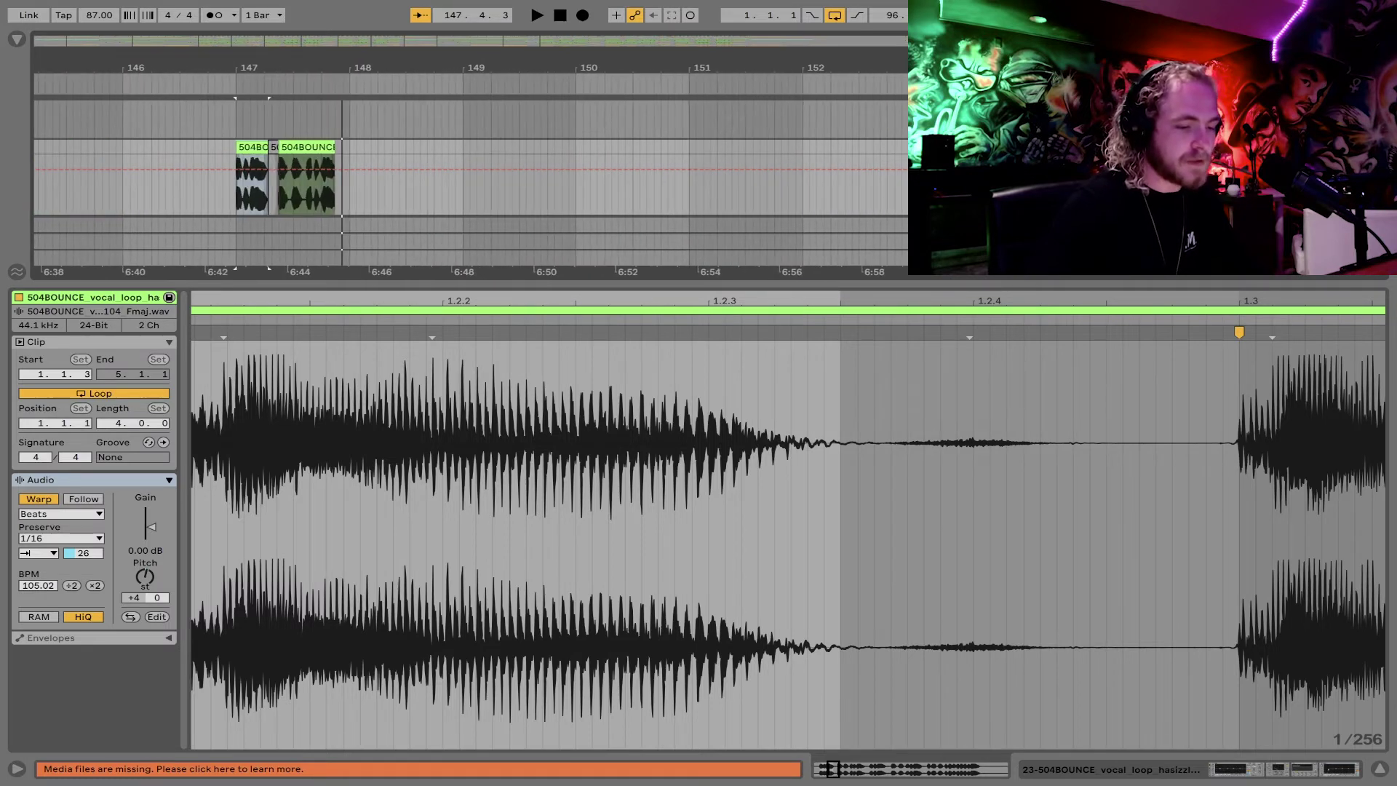
key("shift+Tab")
left_click(17, 39)
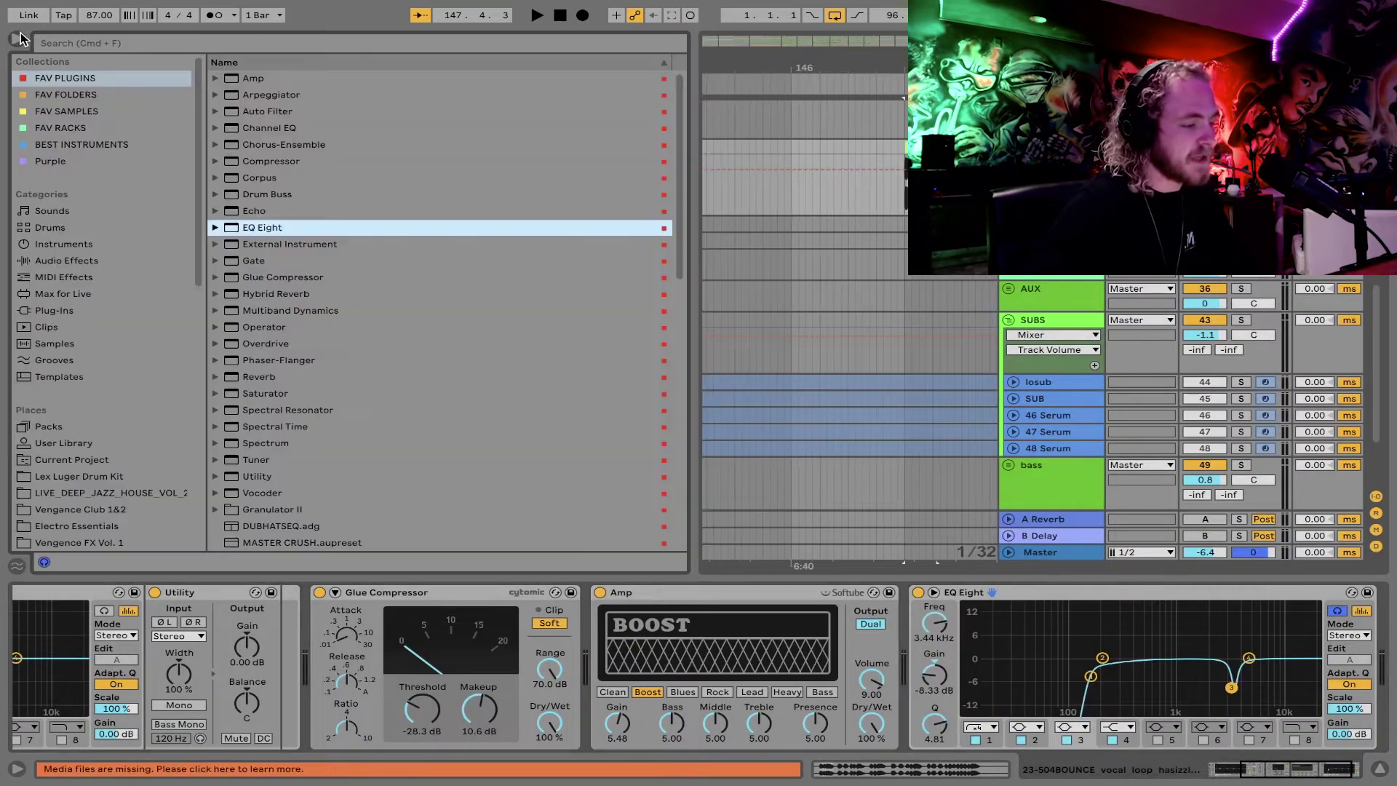
double_click(275, 210)
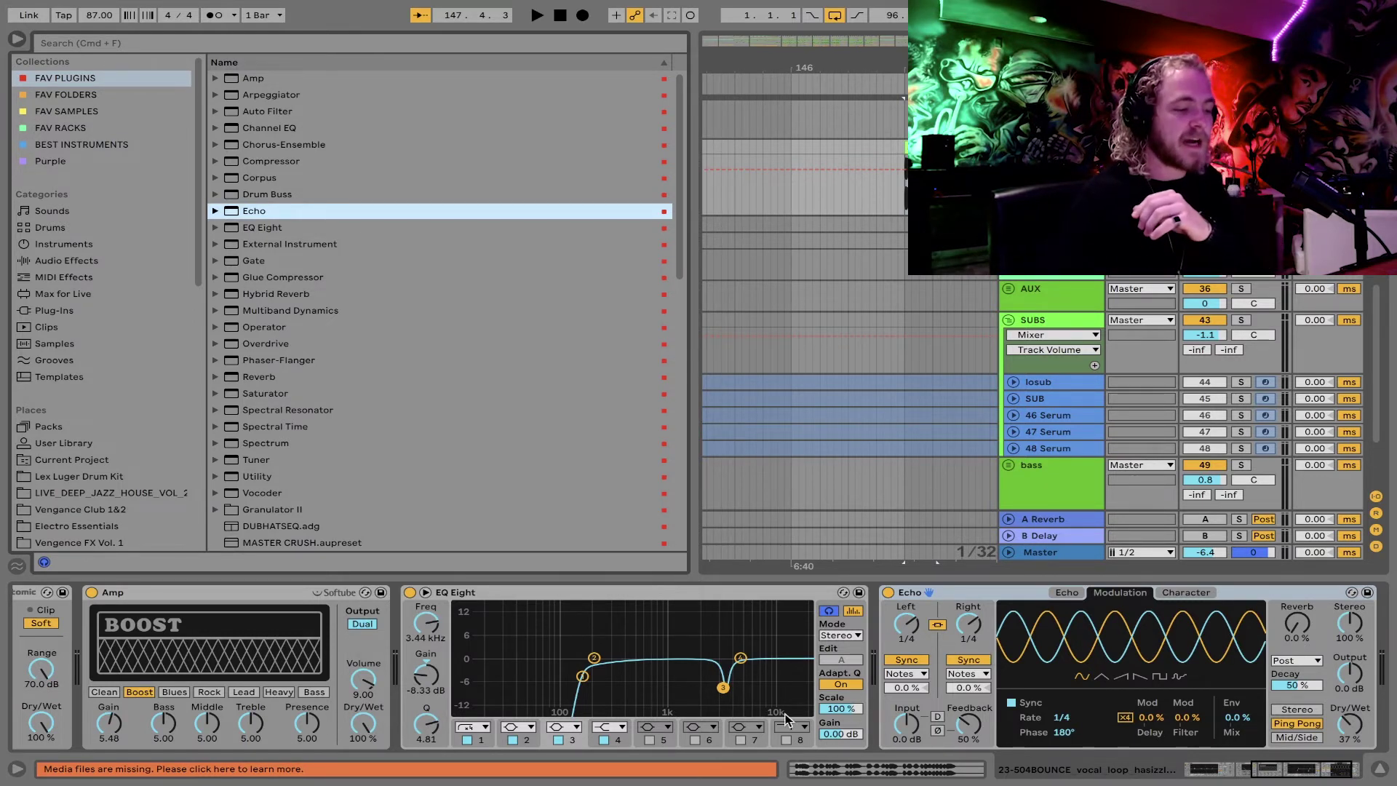
Step: Set the Echo's left and right delay times to 1/32 in Stereo mode and audition the vocal
scroll(835, 382, "right", 5)
scroll(835, 382, "down", 1)
scroll(829, 349, "up", 1)
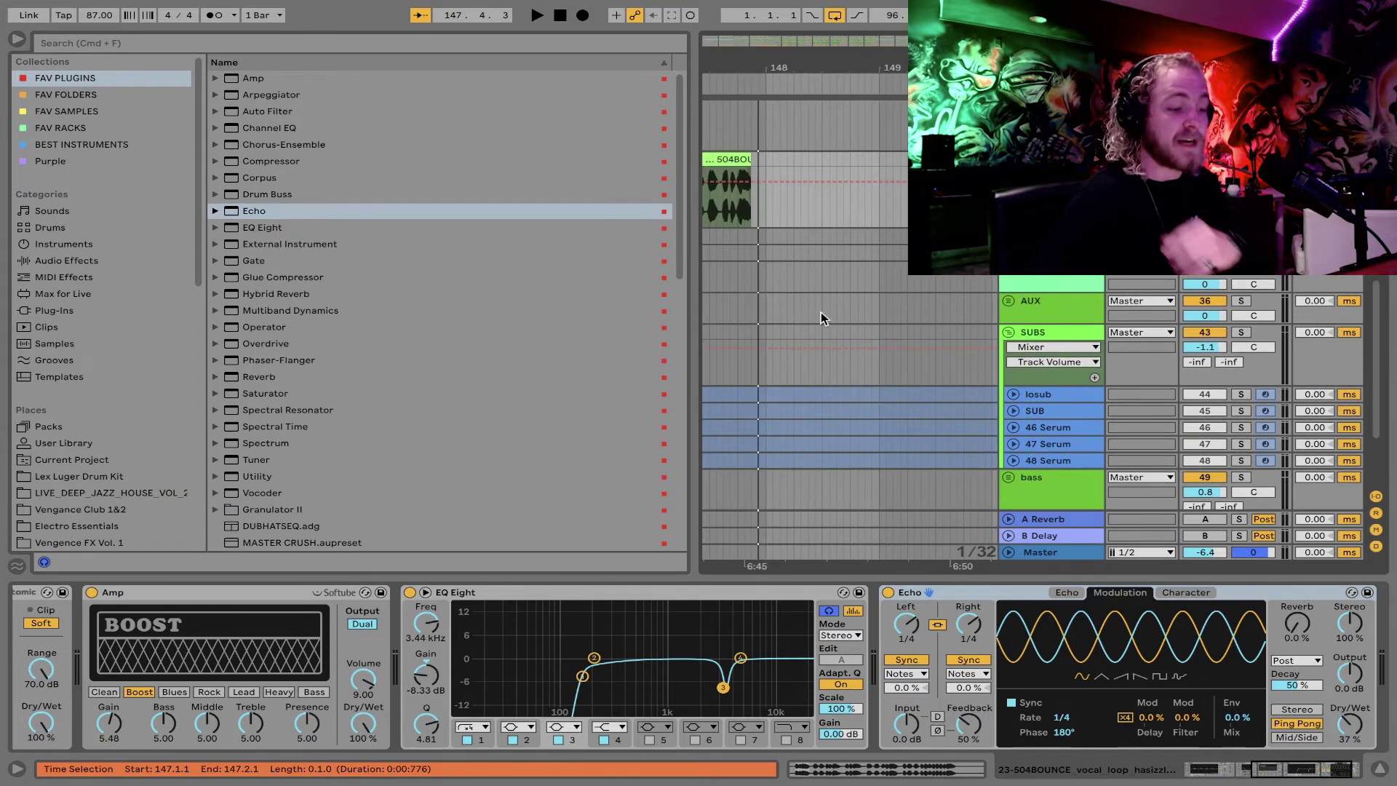
scroll(819, 313, "left", 3)
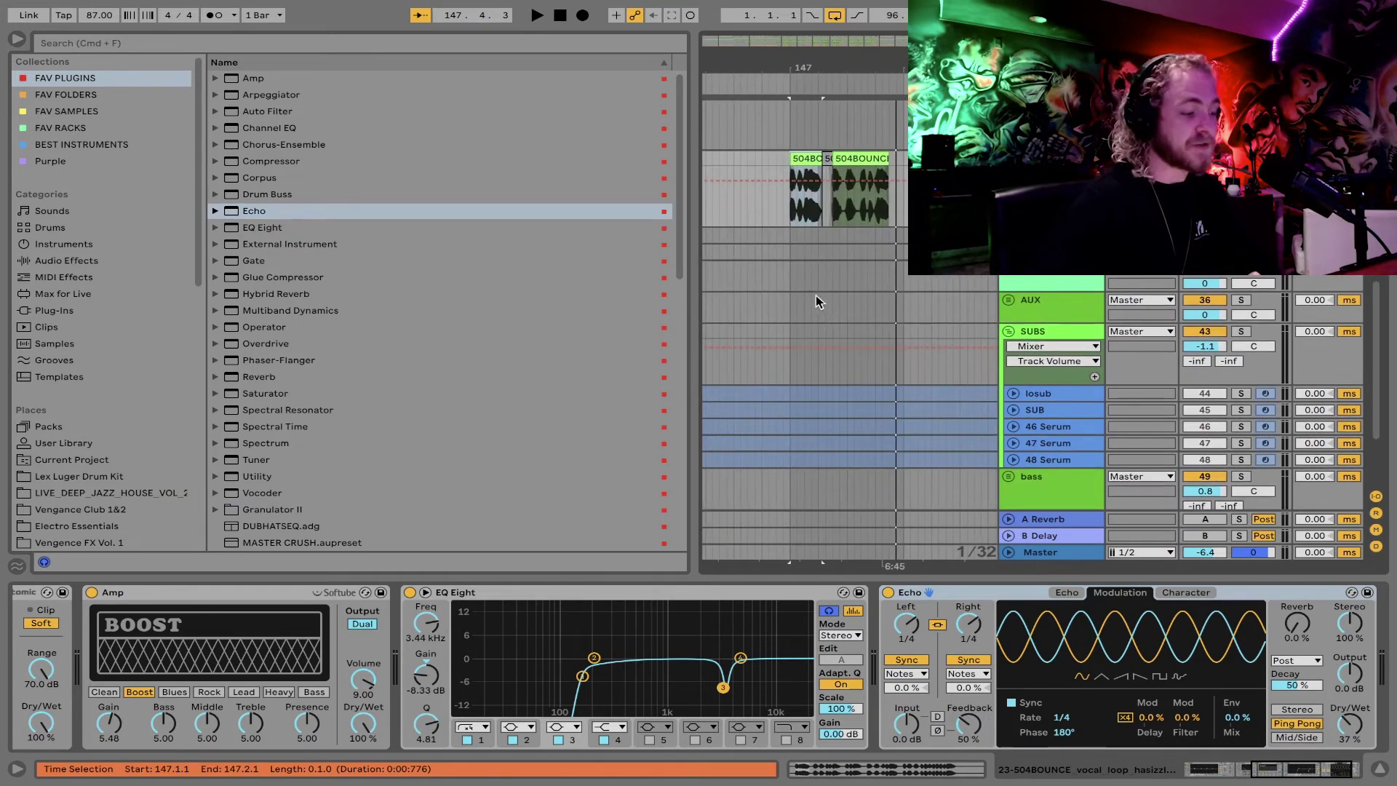
left_click(18, 42)
left_click(18, 42)
left_click(18, 42)
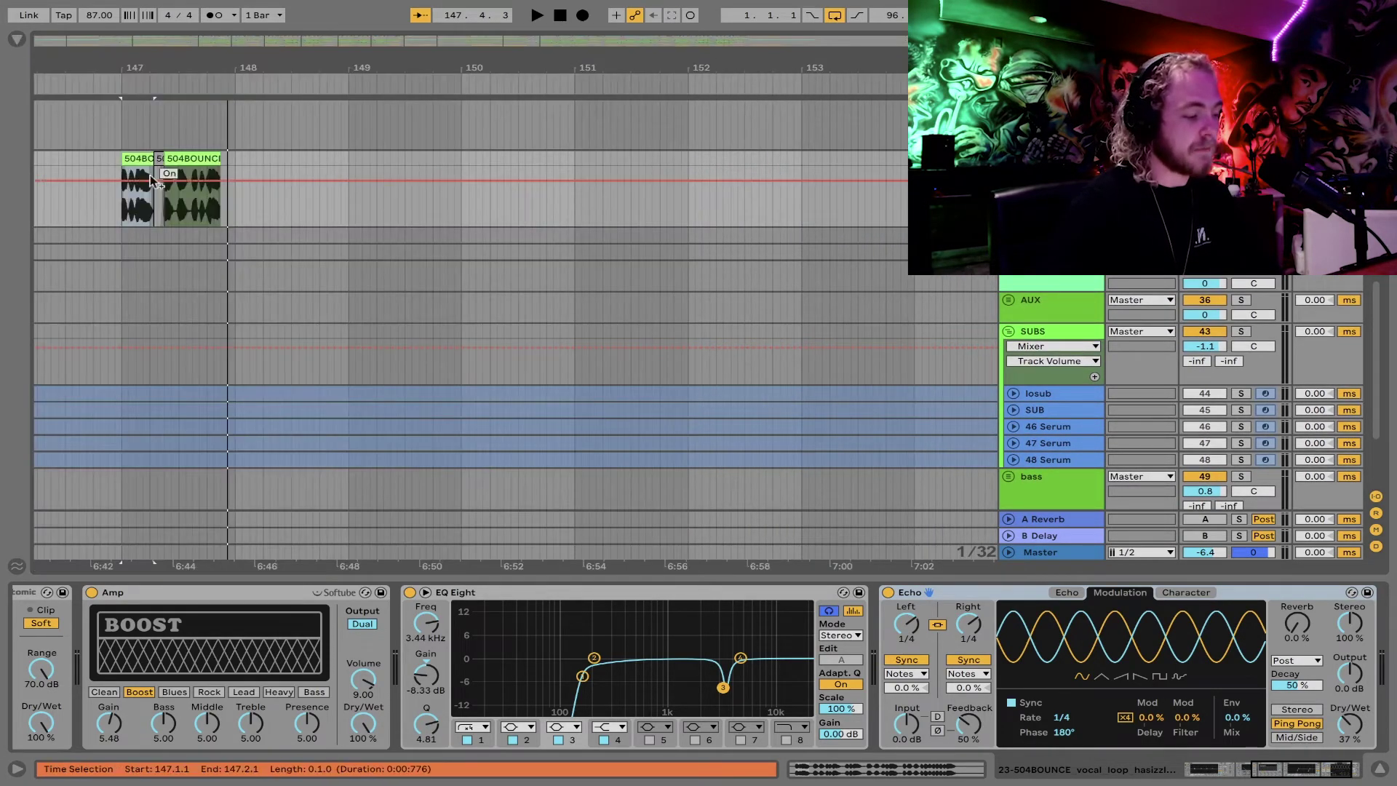
left_click(976, 623)
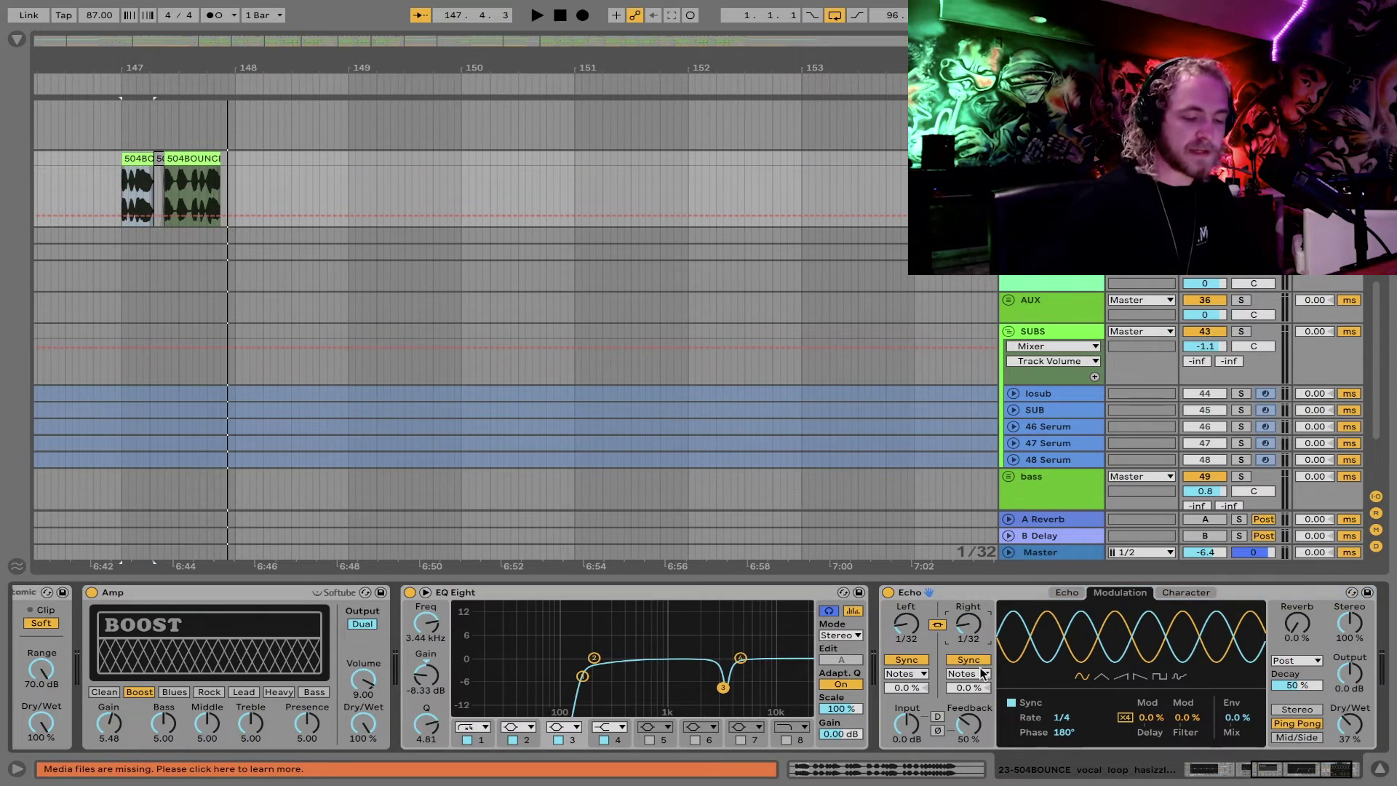
left_click(1302, 710)
key("space")
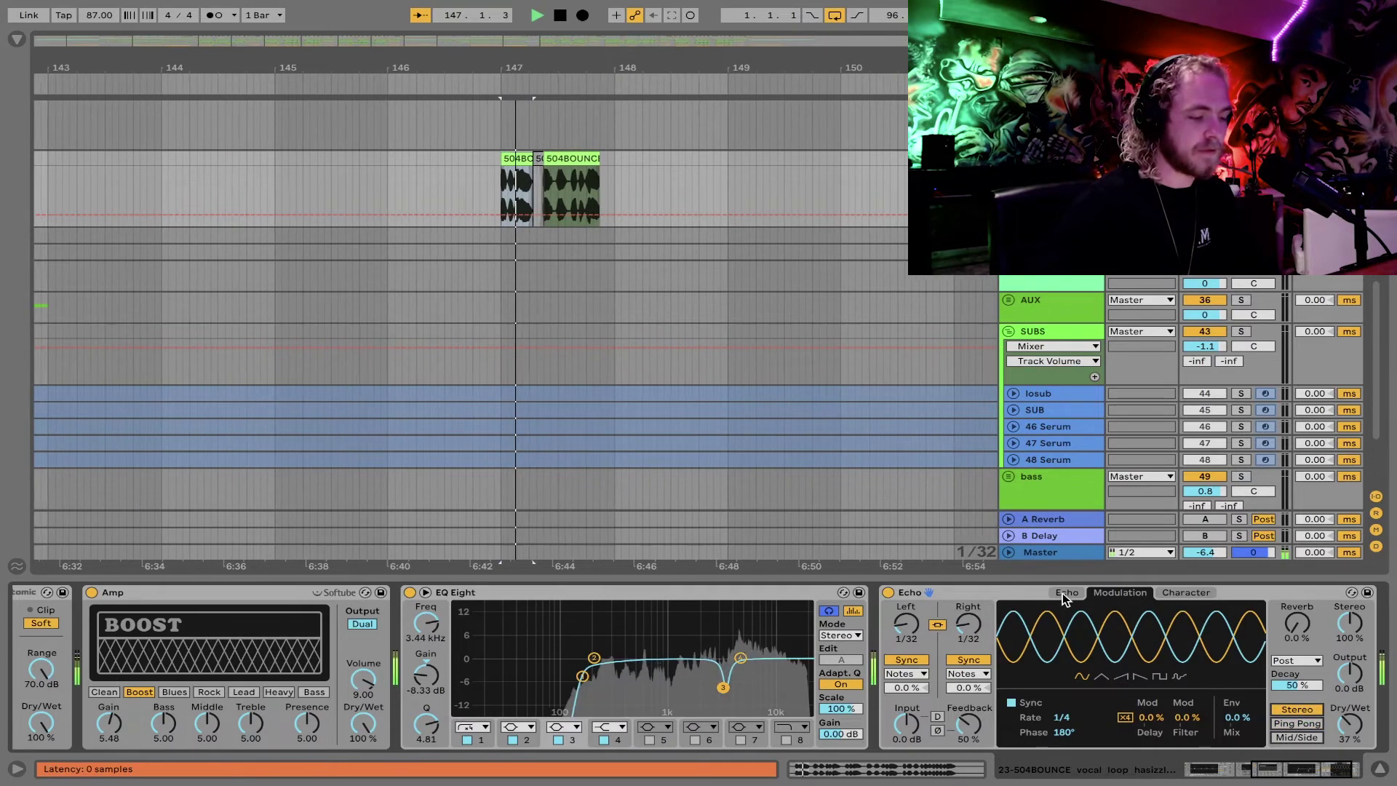
key("space")
Step: Enable Ducking in the Echo's character settings and set its threshold to -25 dB while auditioning
left_click(1185, 592)
left_click(1141, 609)
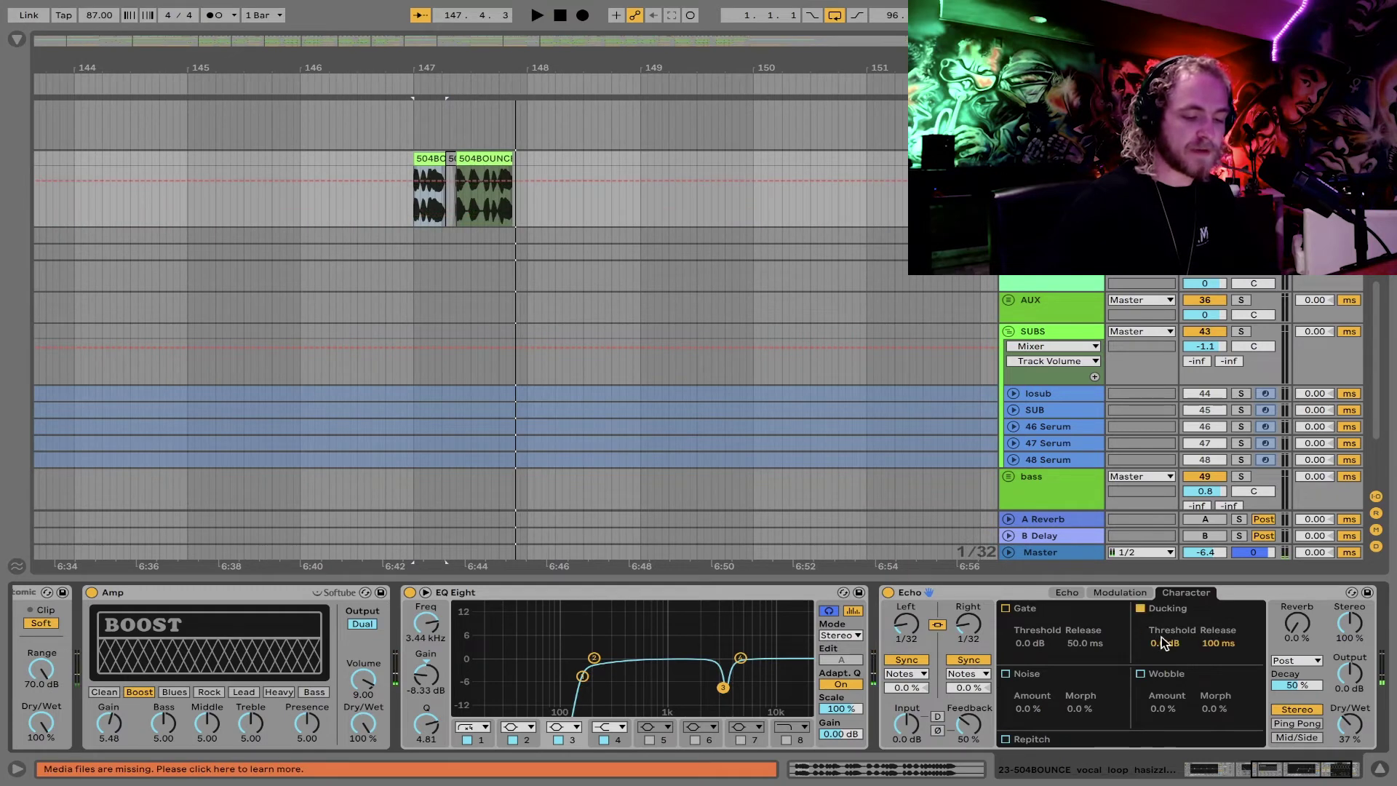
key("space")
left_click_drag(1169, 643, 1169, 688)
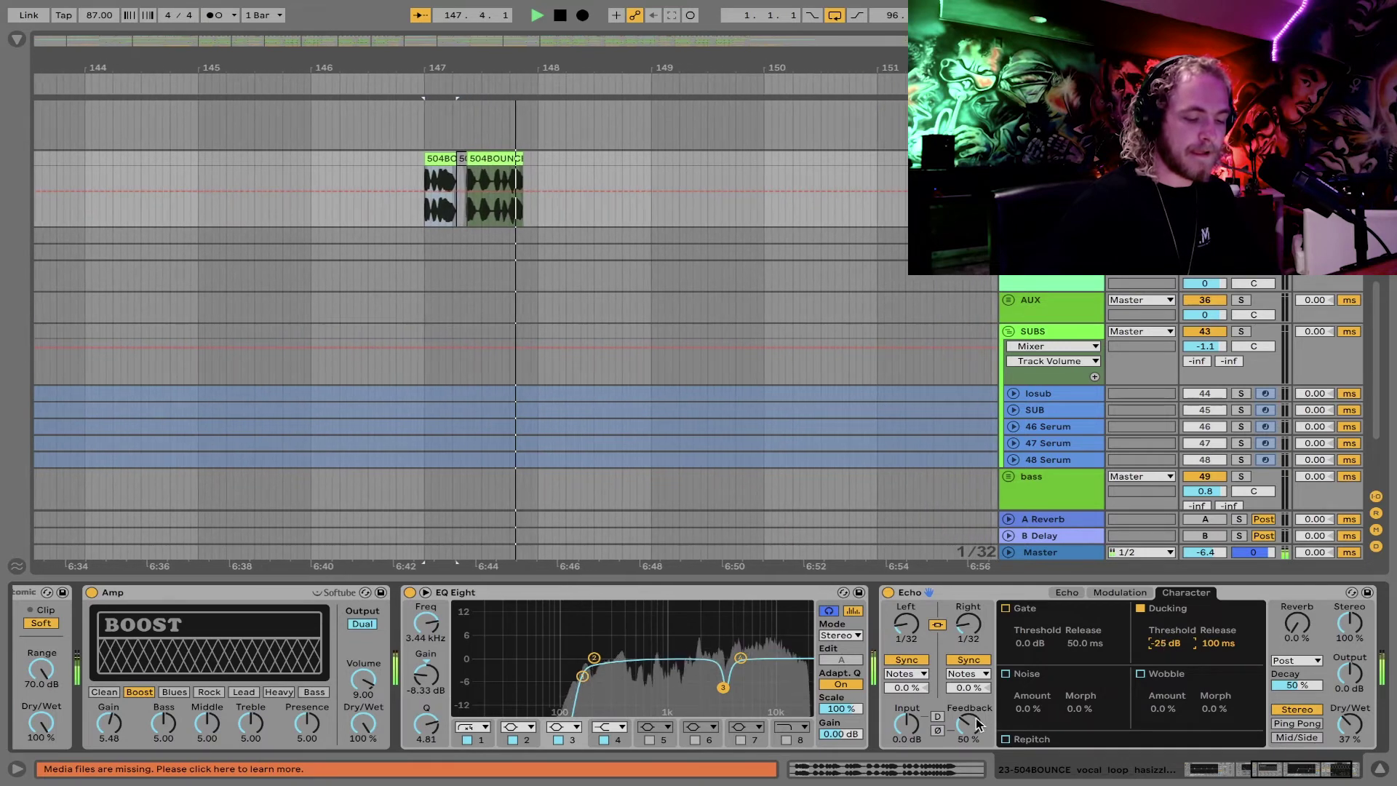
Step: Reduce the Echo's feedback to 33 % and its dry/wet to 28 % while auditioning the vocal
left_click_drag(973, 726, 974, 742)
key("space")
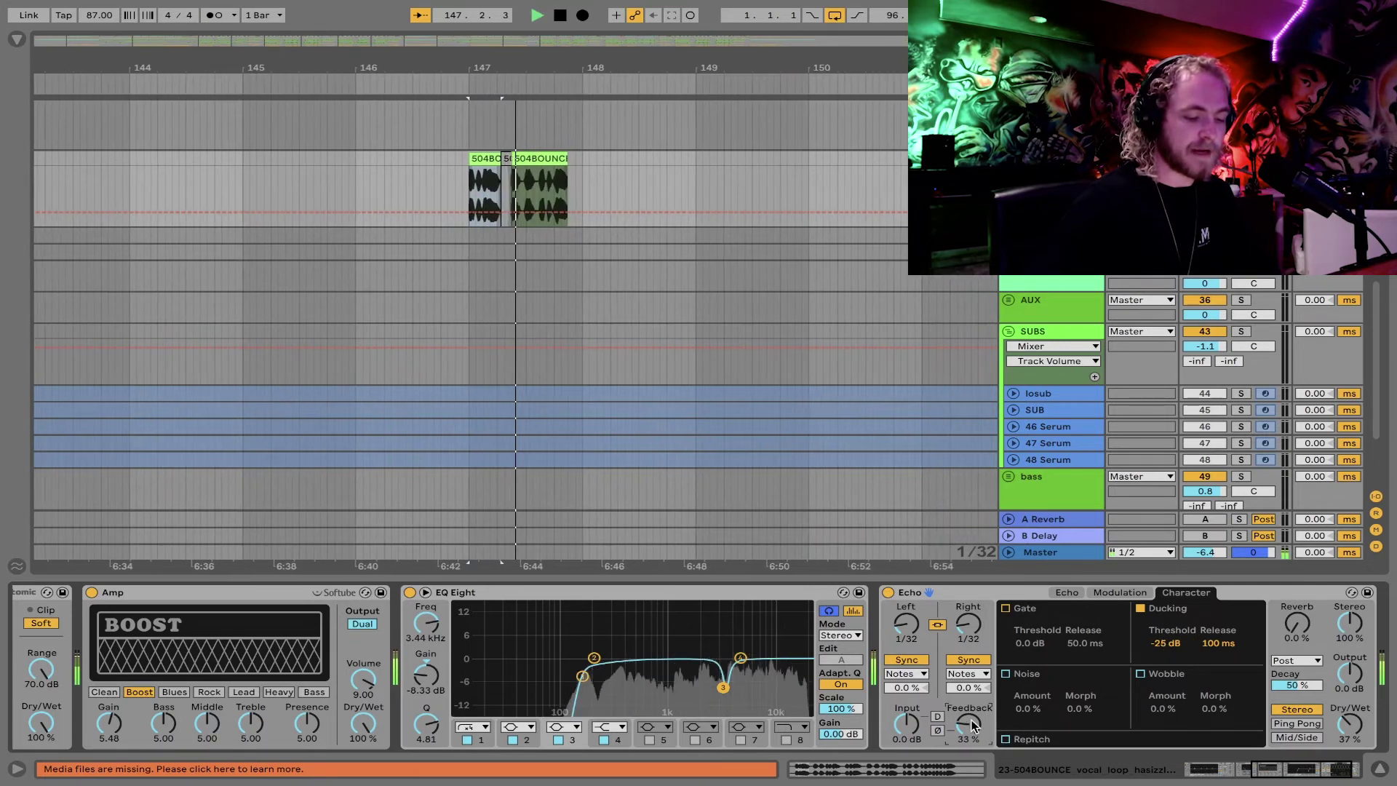
left_click_drag(1350, 724, 1349, 735)
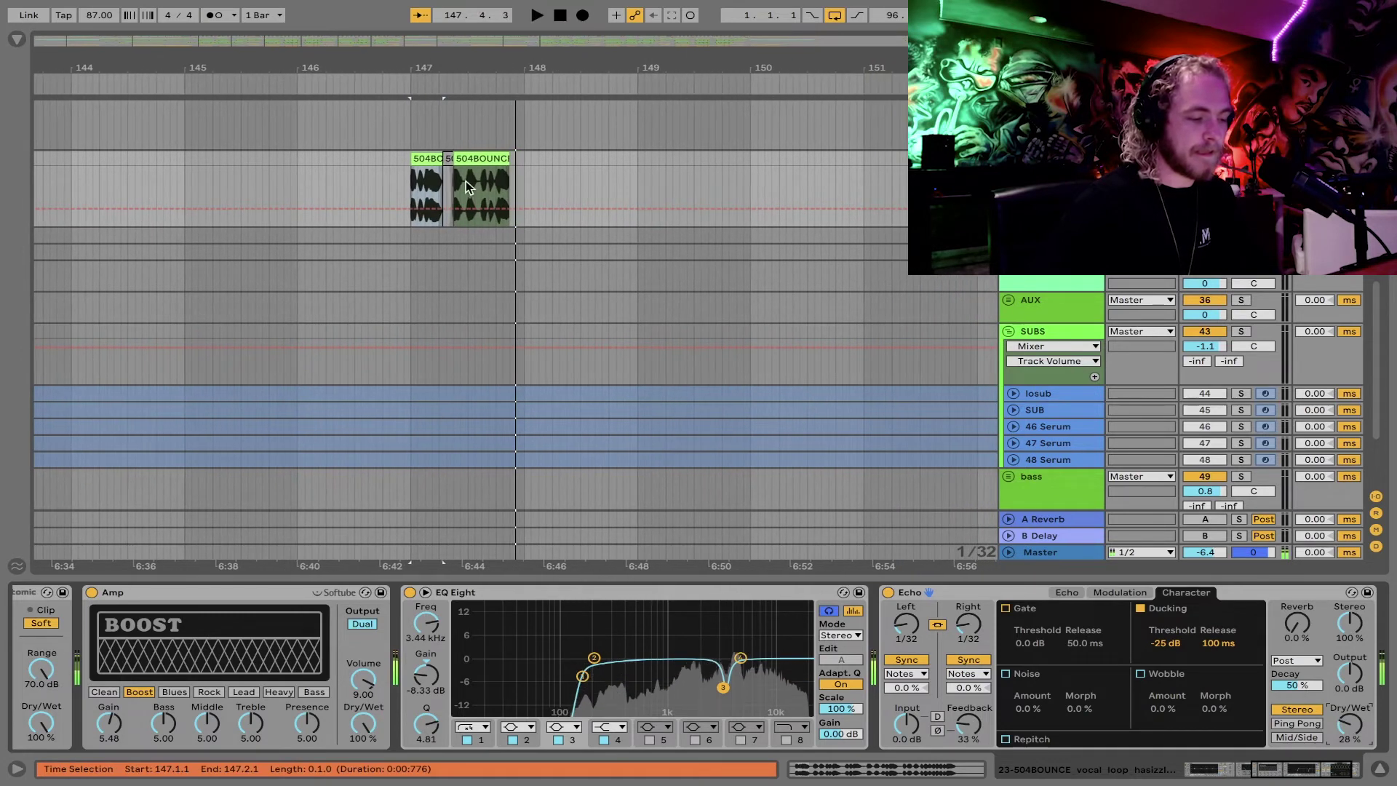
key("space")
Step: Consolidate the vocal pieces from 147.1.1 to 147.4.3 into a single clip
scroll(490, 157, "up", 5)
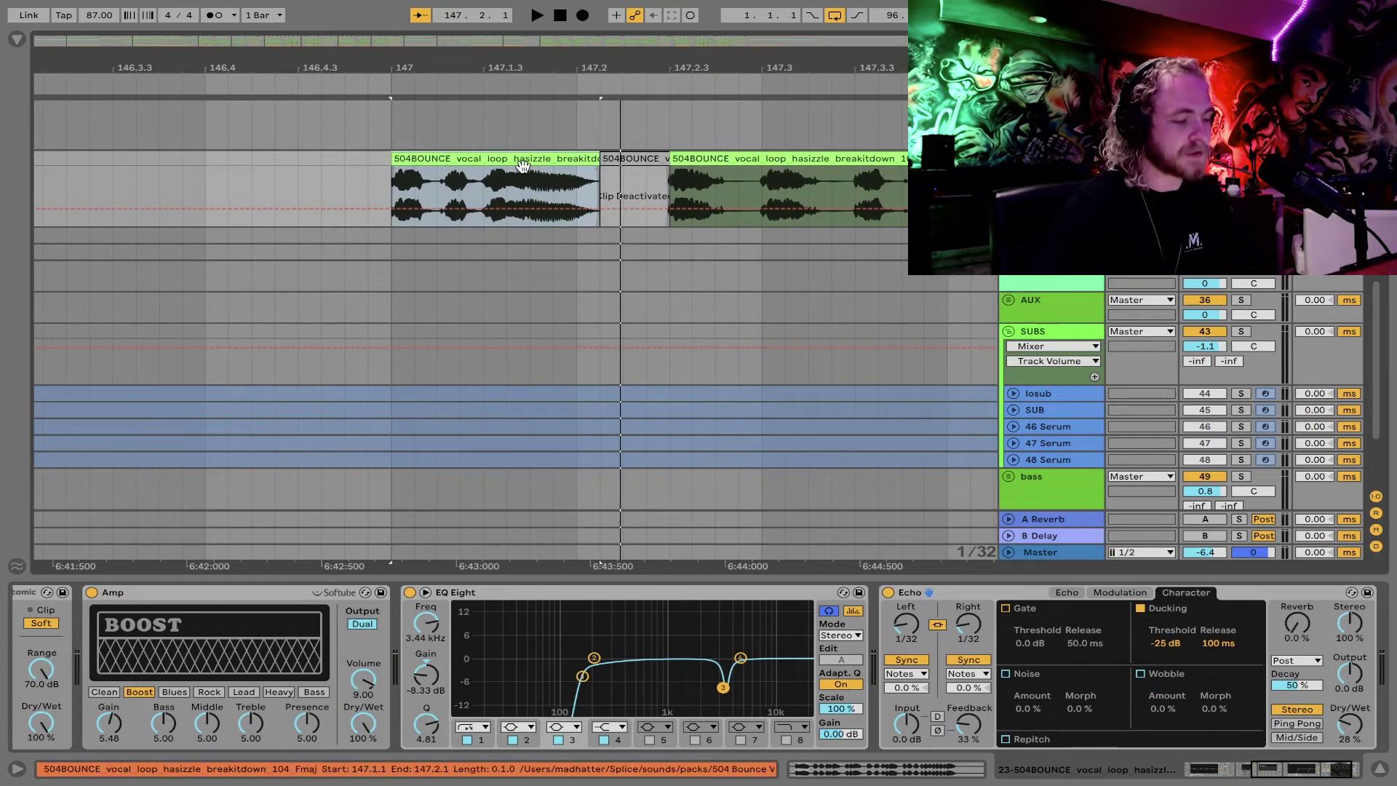
scroll(522, 97, "down", 4)
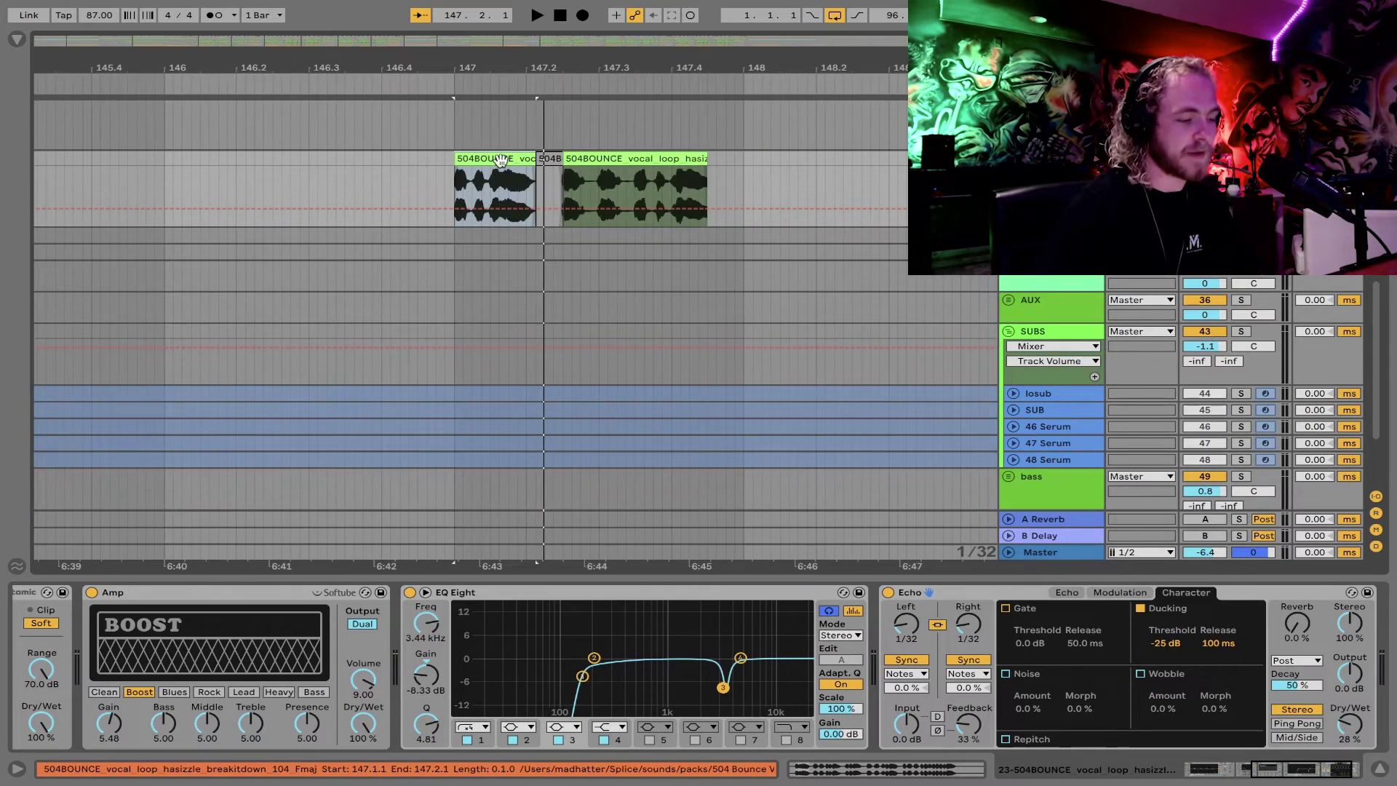
left_click(620, 159, "shift")
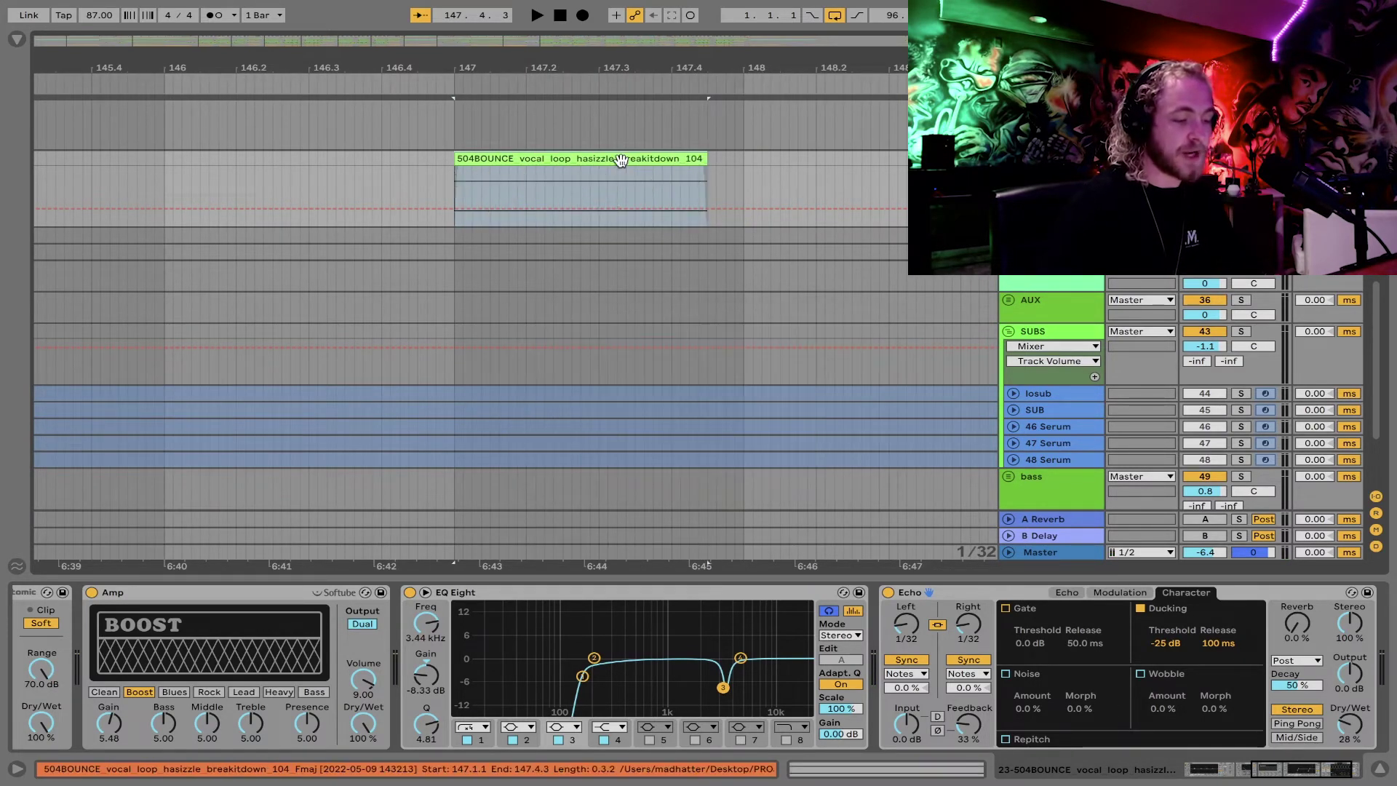
mouse_move(457, 172)
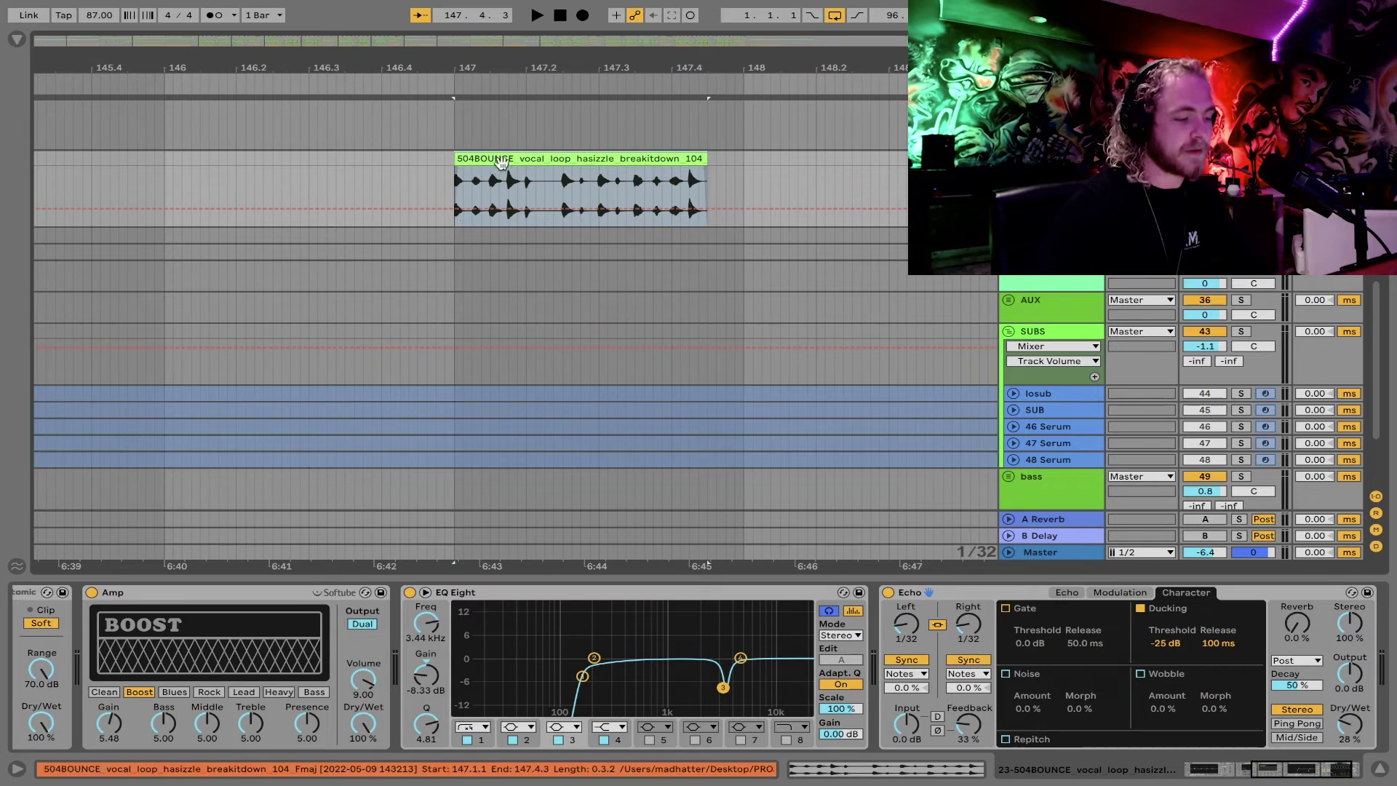
Step: Undo the consolidation to inspect the first source clip's settings, and redo it
key("super+z")
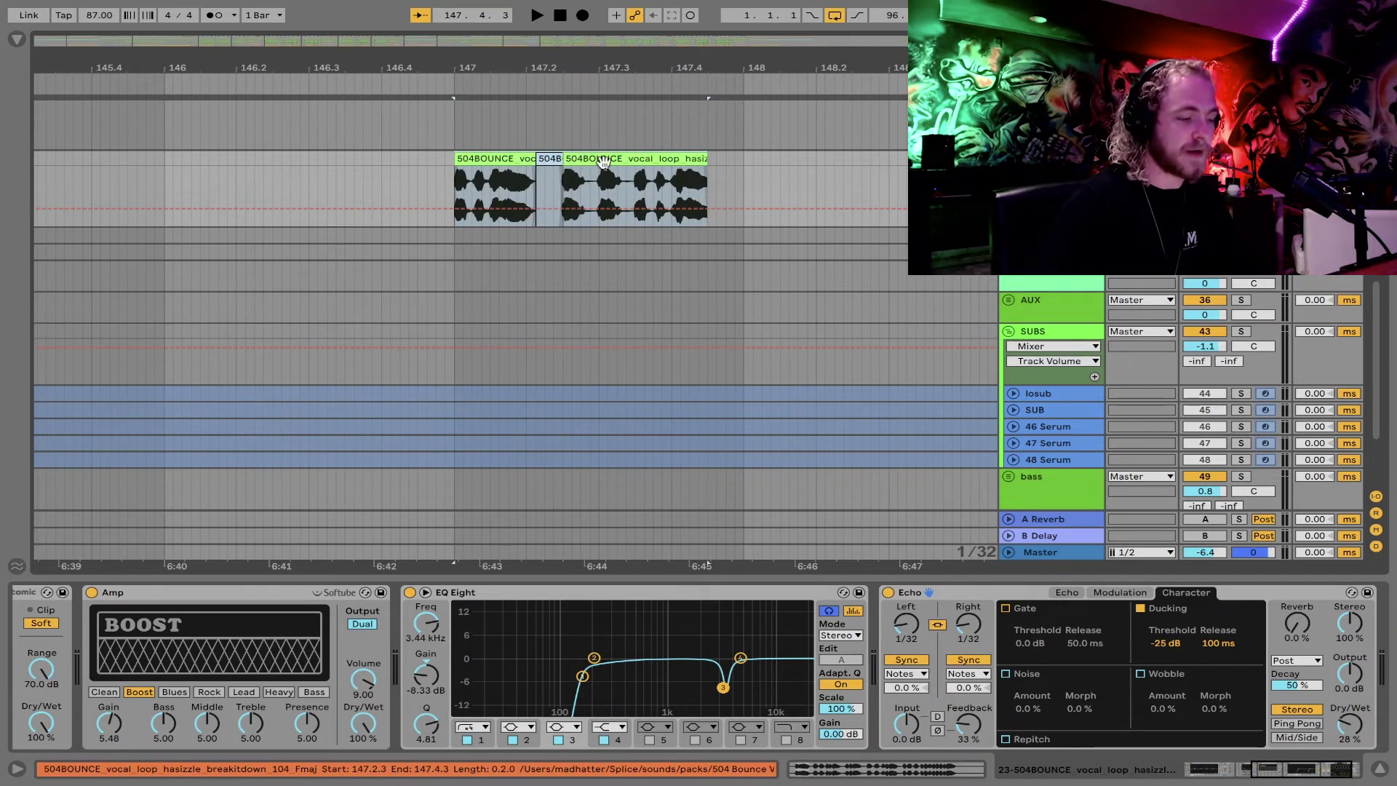
double_click(513, 158)
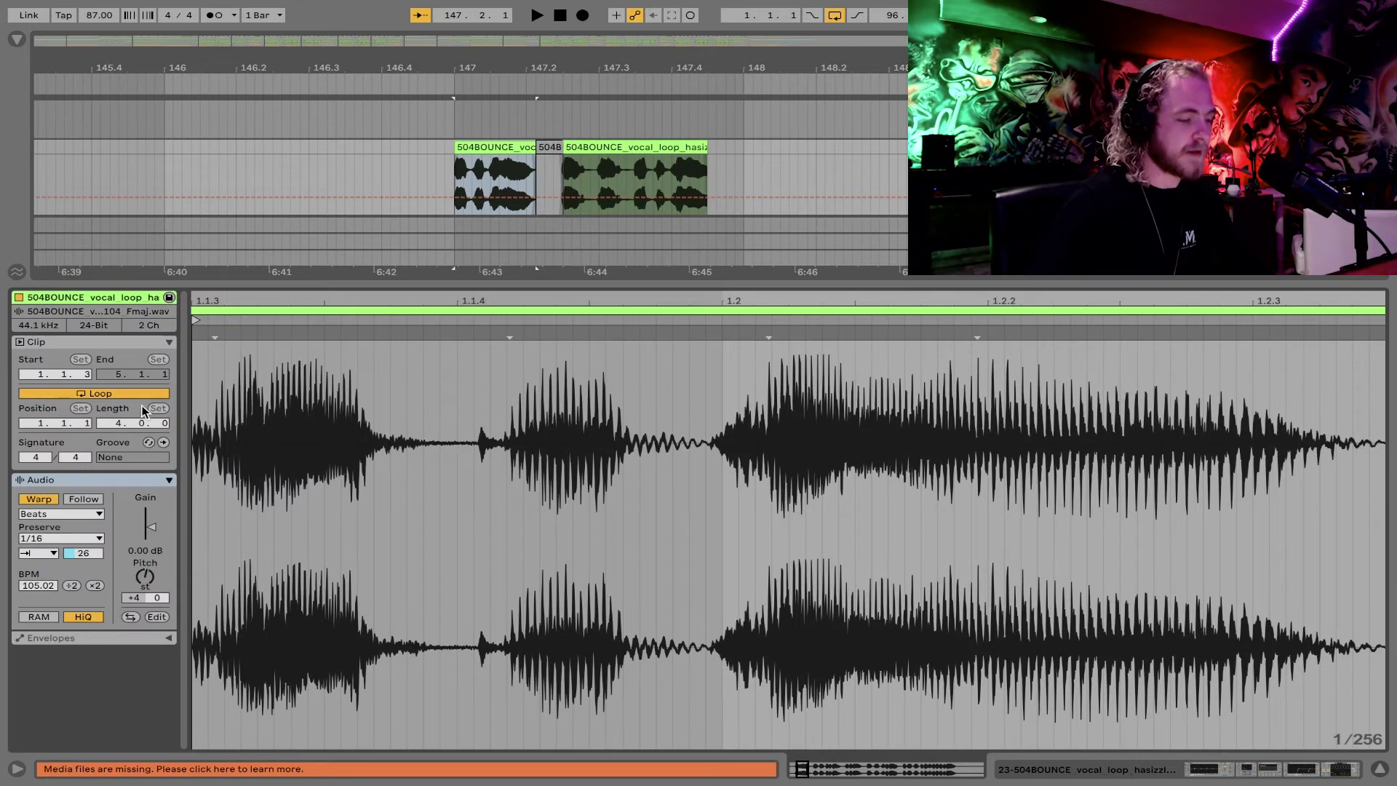
key("super+shift+z")
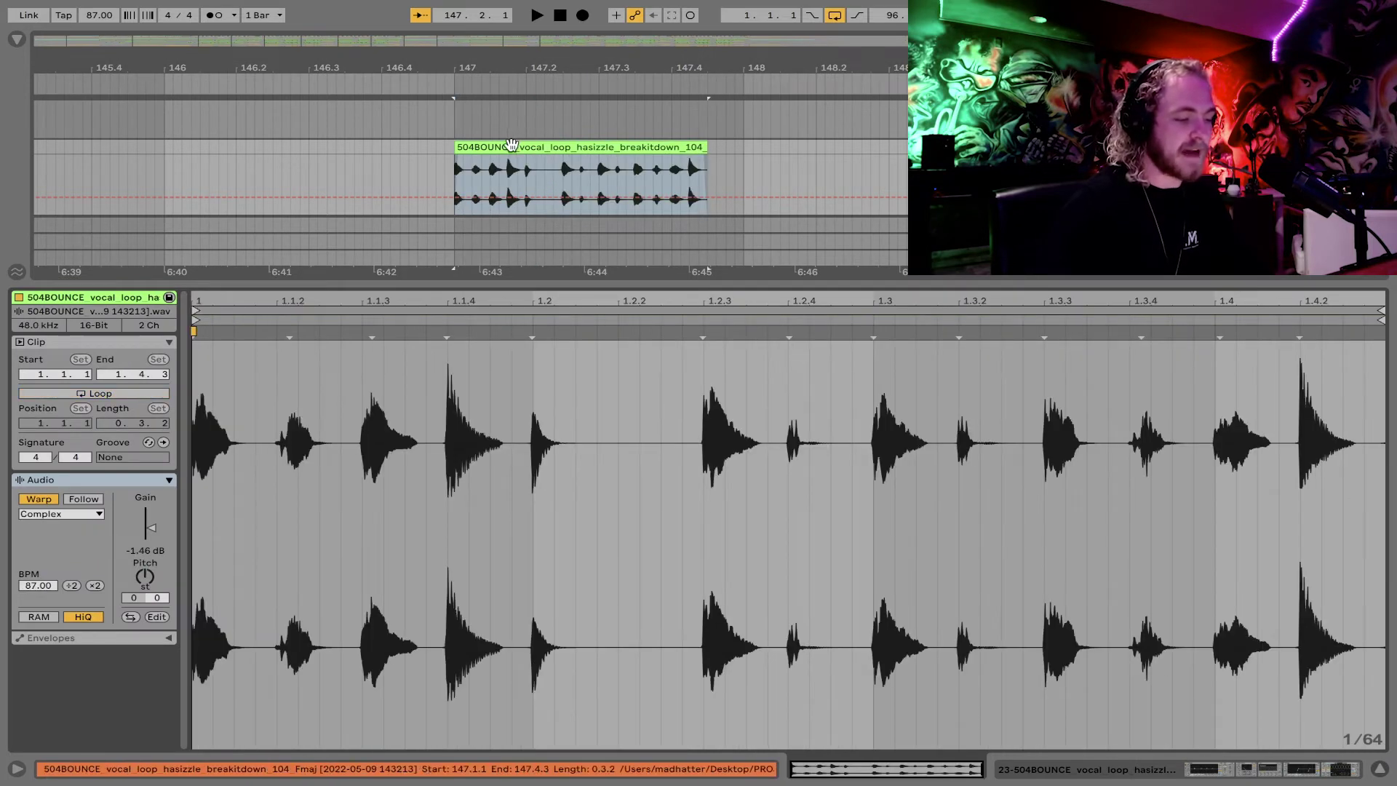
Step: Compare the consolidated vocal with the whole device chain, from the first EQ Eight through Echo, bypassed and re-enabled
left_click(1381, 770)
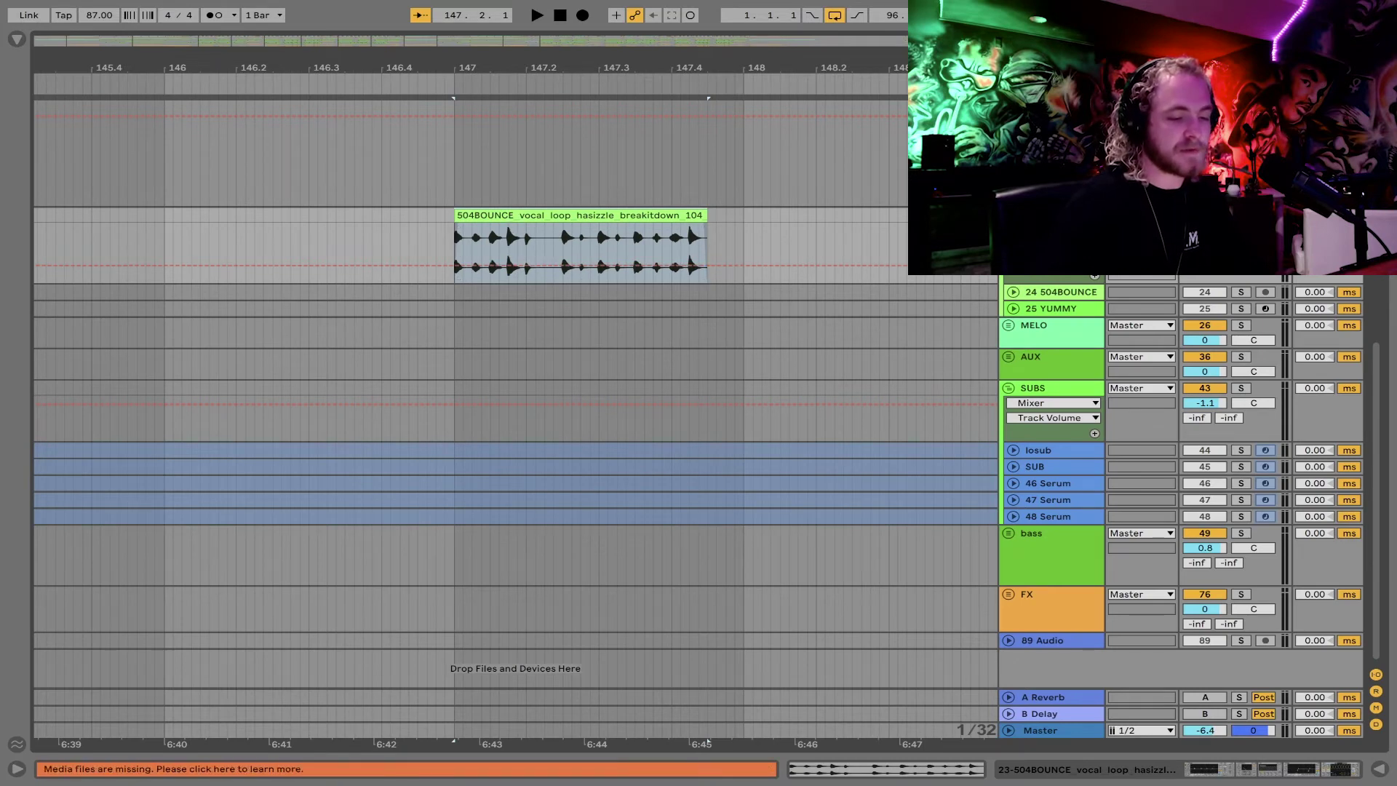
key("shift+Tab")
scroll(944, 593, "left", 5)
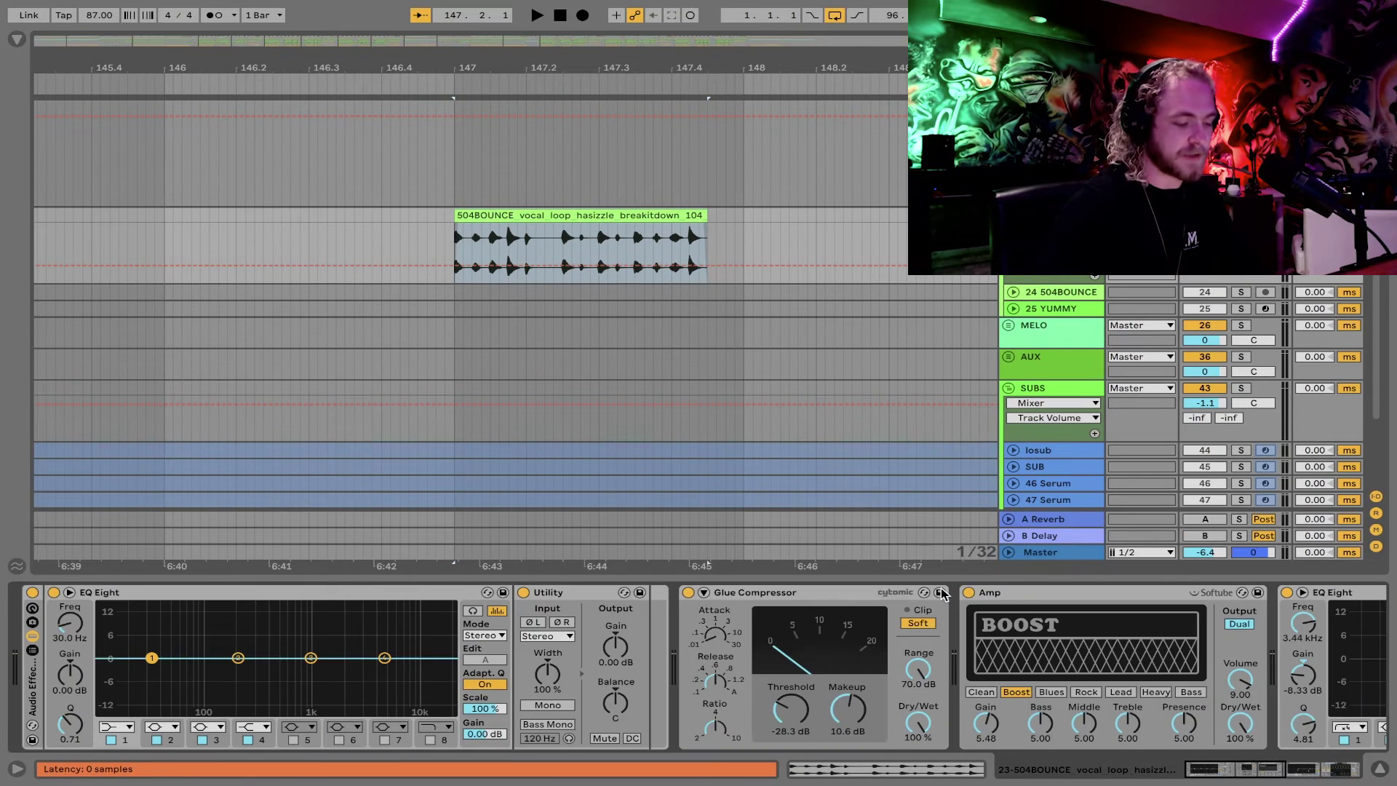
left_click(133, 593)
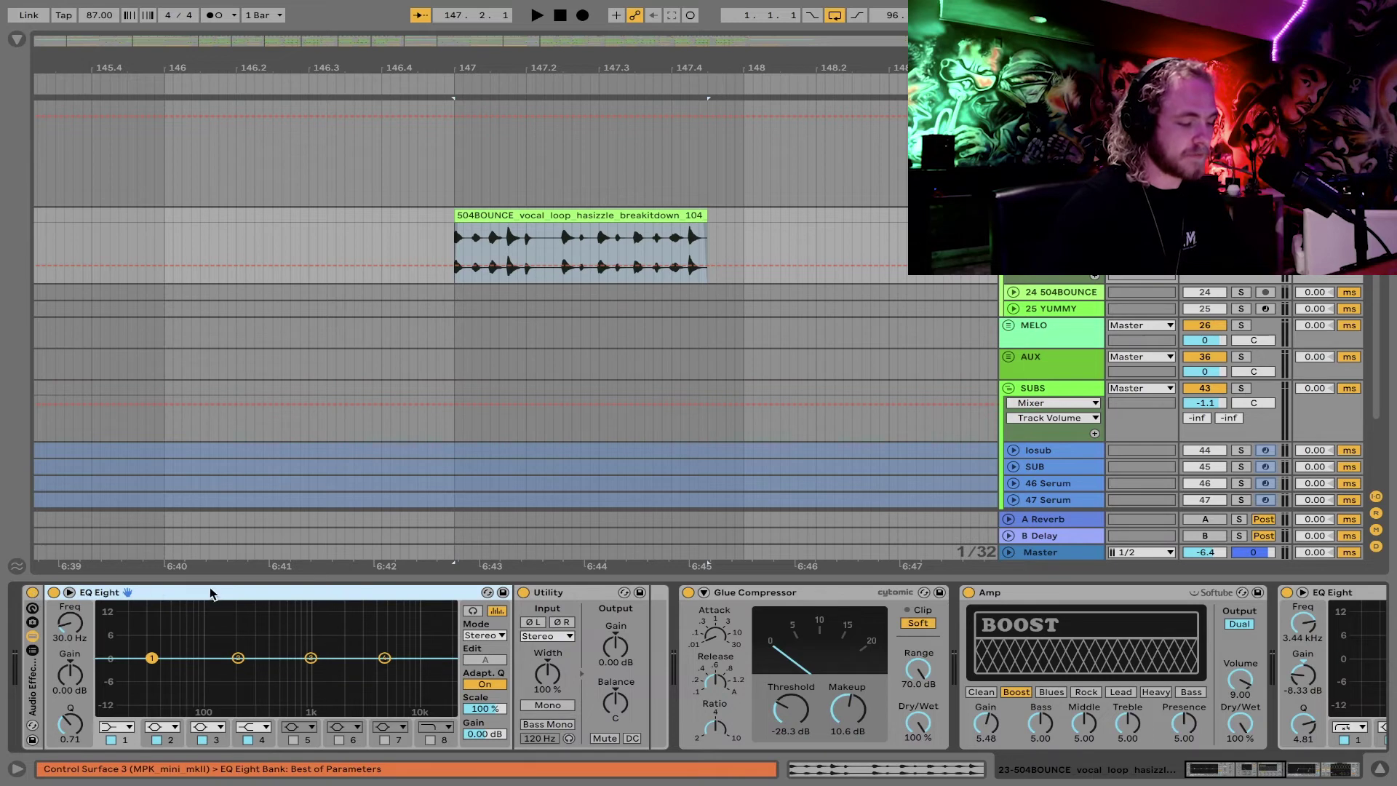
left_click(766, 593)
scroll(873, 595, "right", 5)
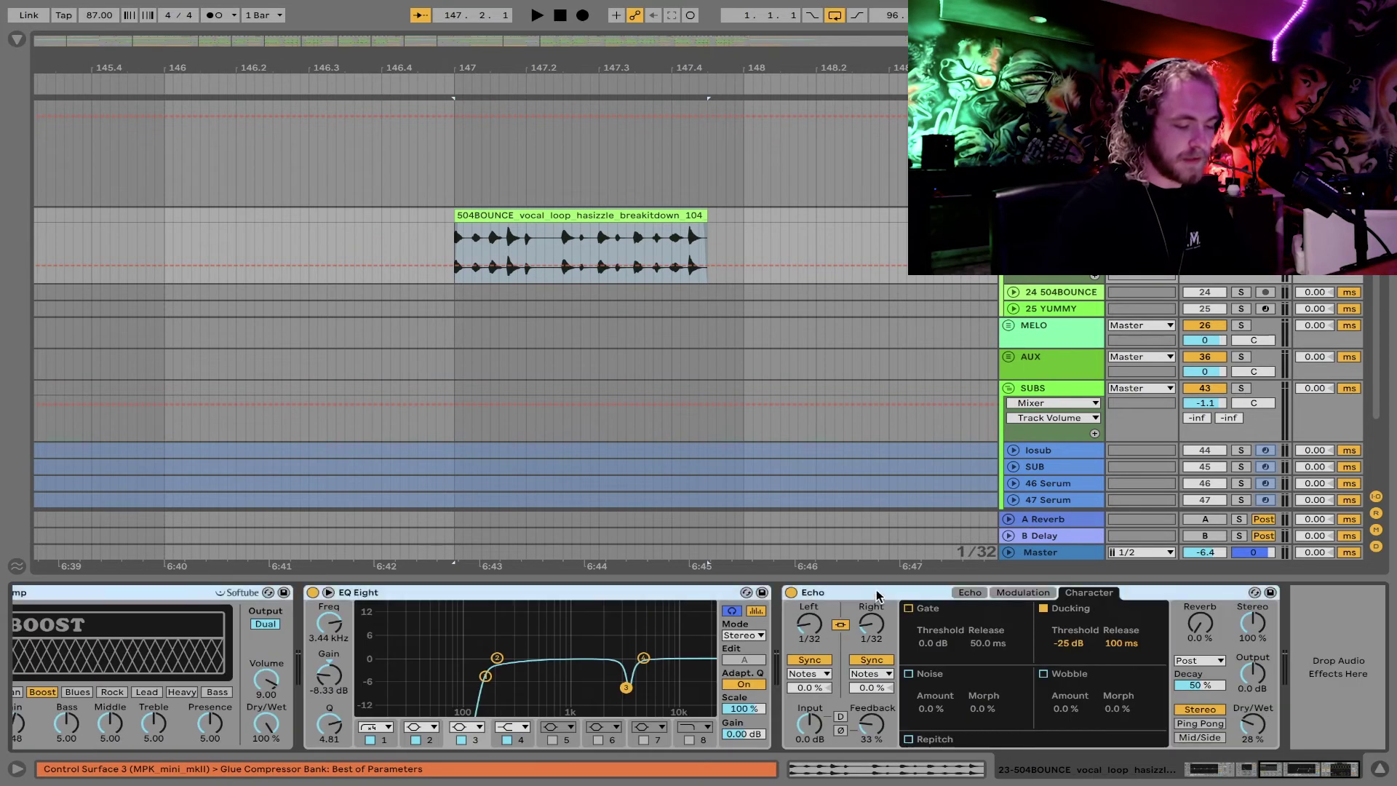
left_click(791, 593)
key("space")
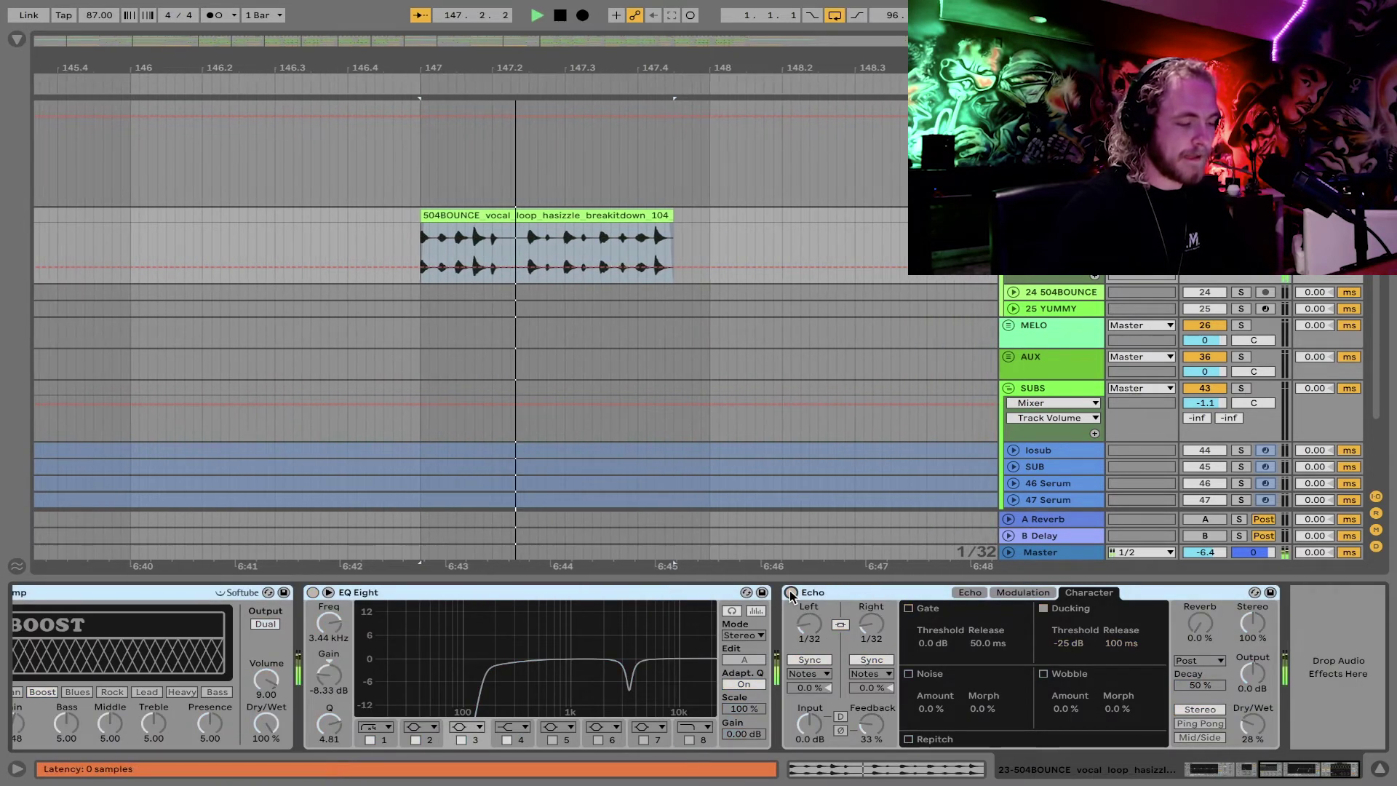
left_click(792, 593)
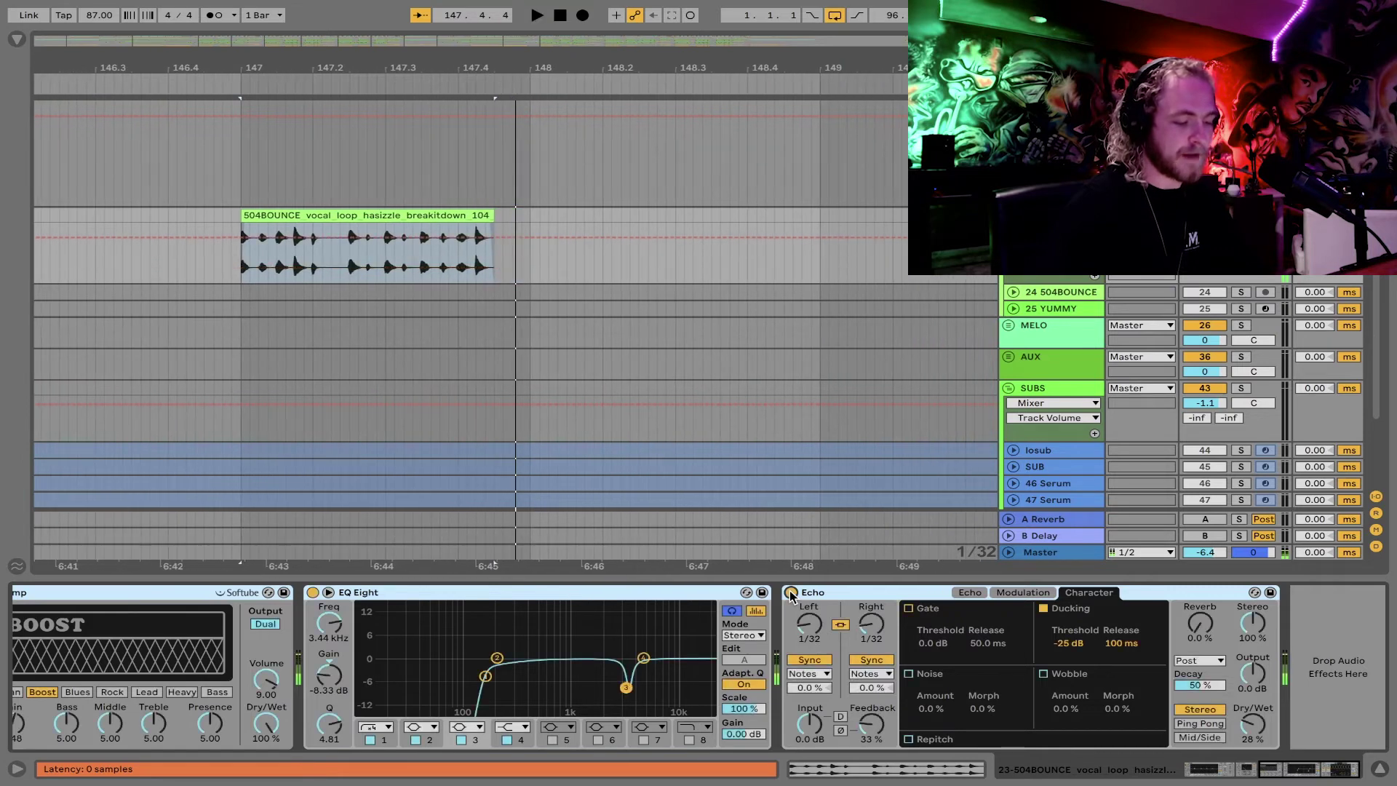
key("space")
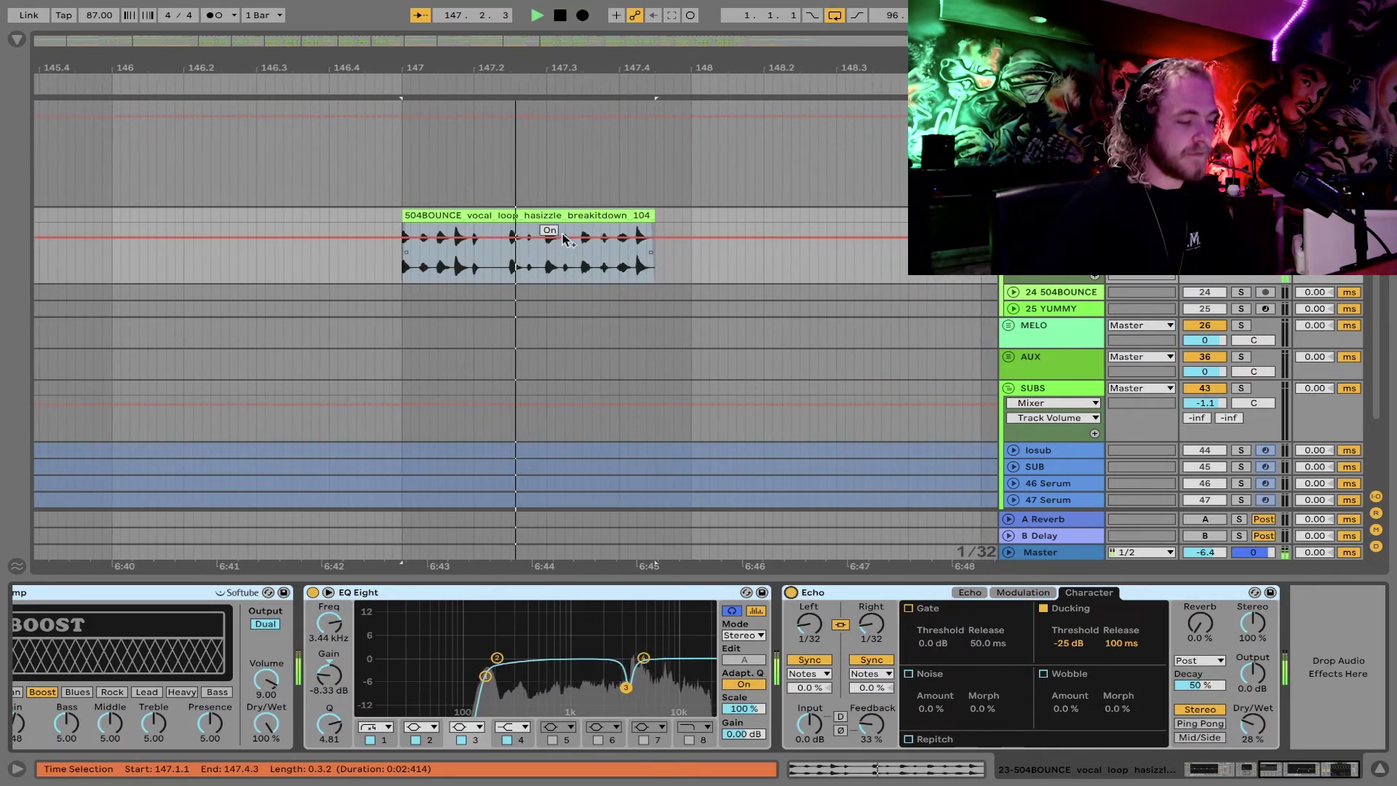
Step: Audition the consolidated vocal clip from its start at 147.1.1
key("space")
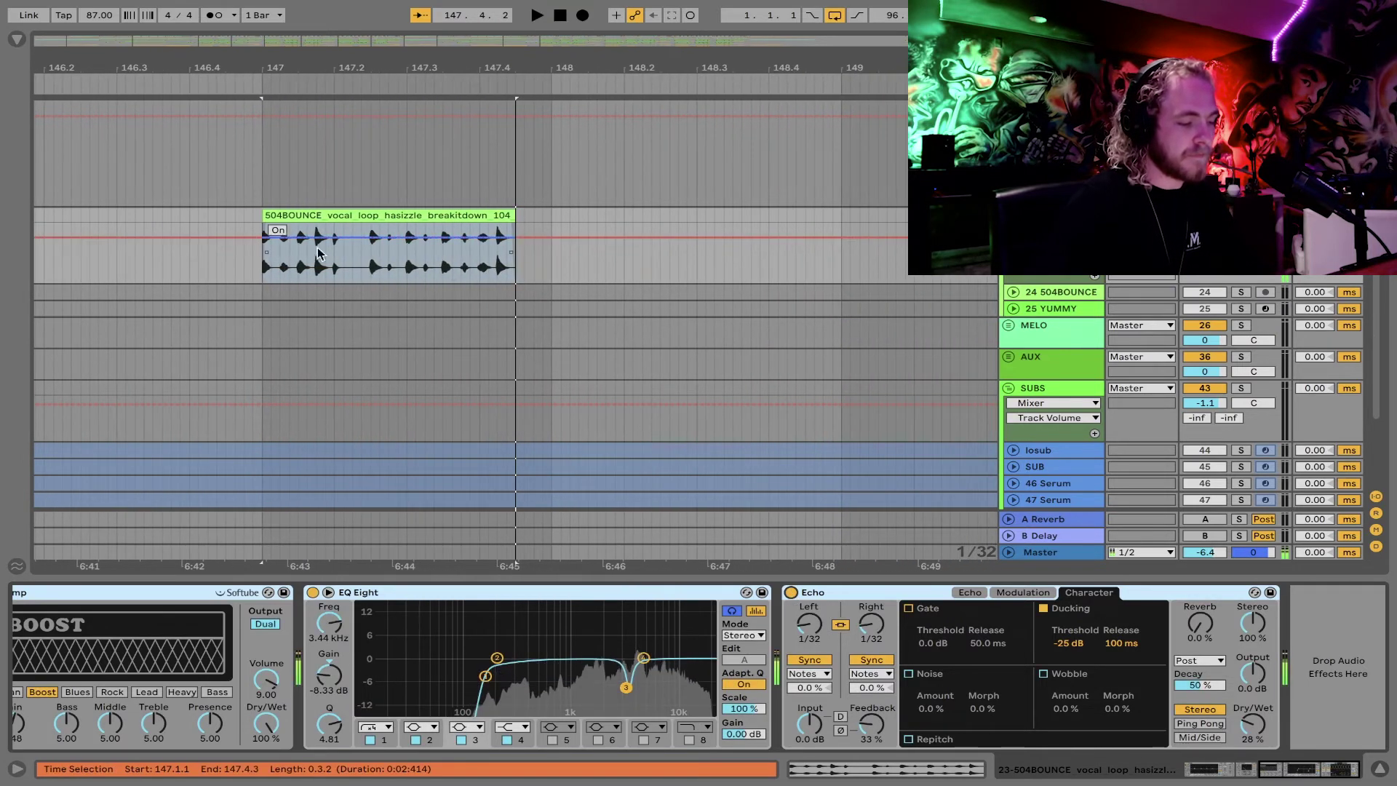
left_click(267, 263)
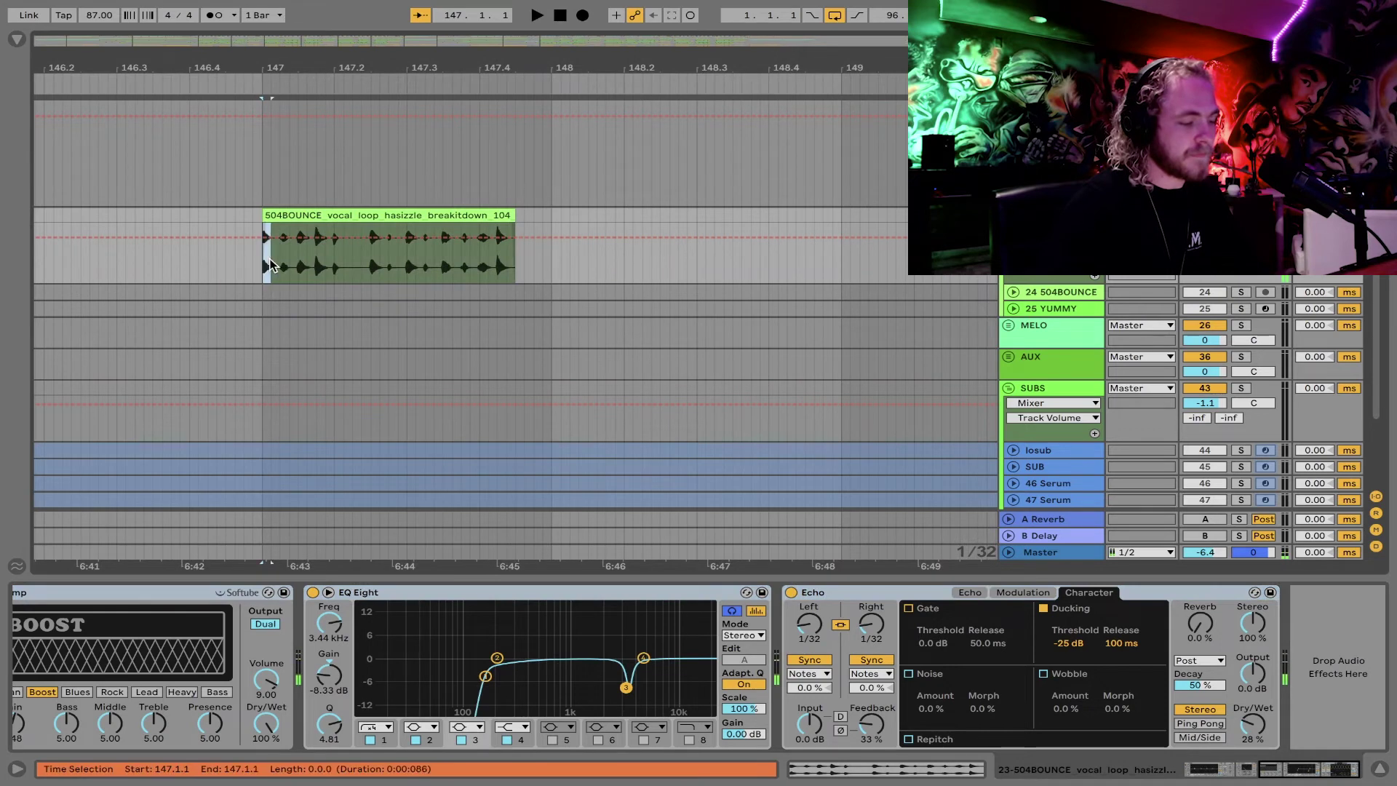
key("space")
left_click(299, 216)
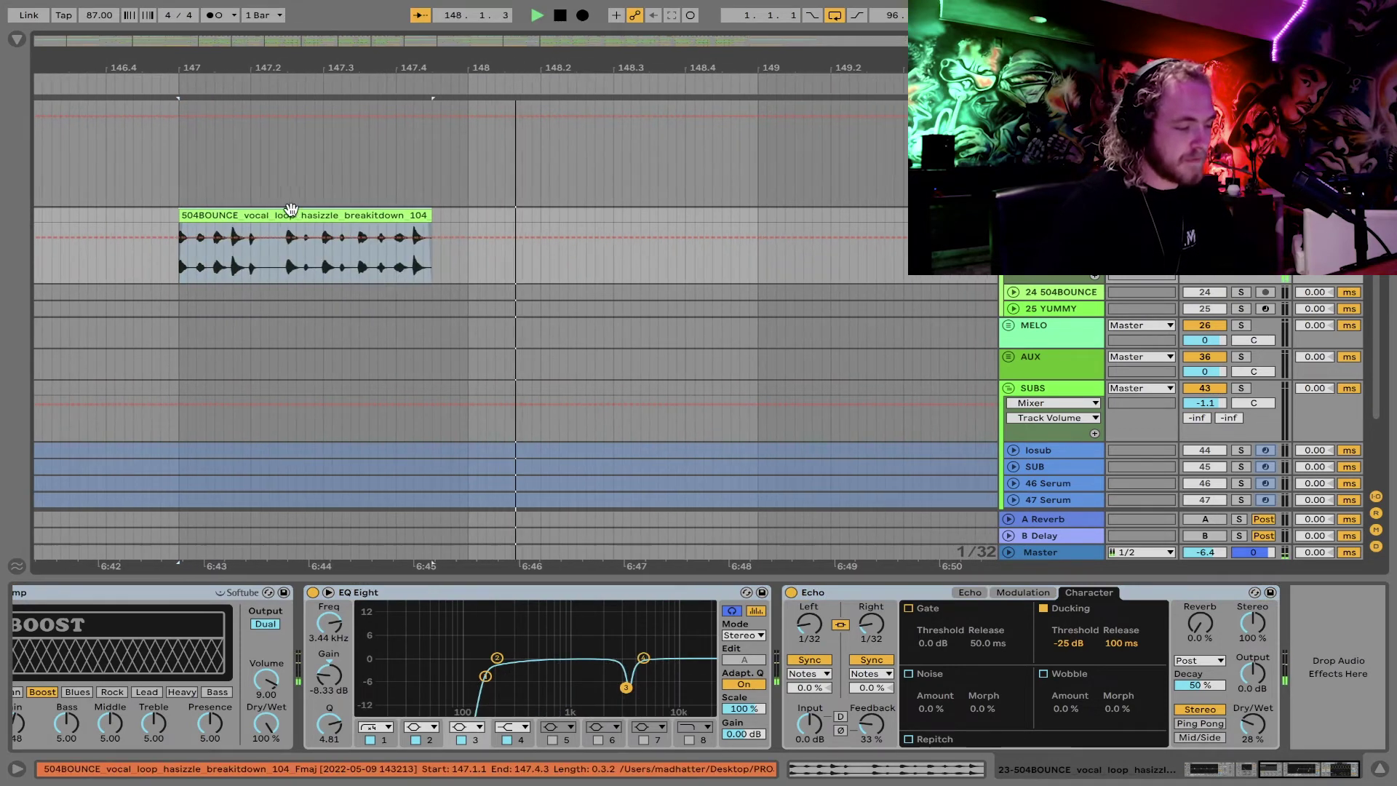
key("space")
key("space")
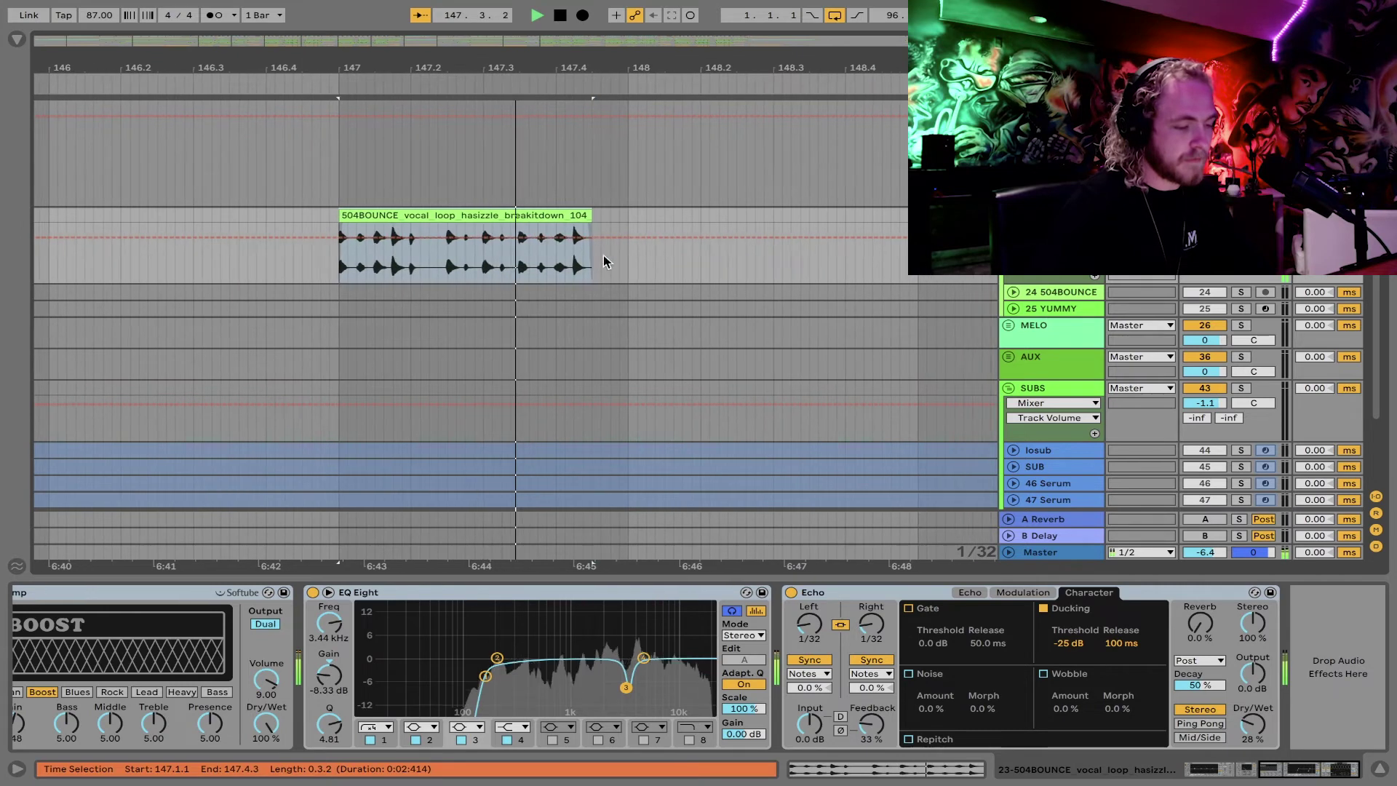
key("space")
Step: Paste a 0.0.2-long vocal piece after the consolidated clip and move it earlier to sit flush against the clip's end
left_click(523, 256)
key("super+v")
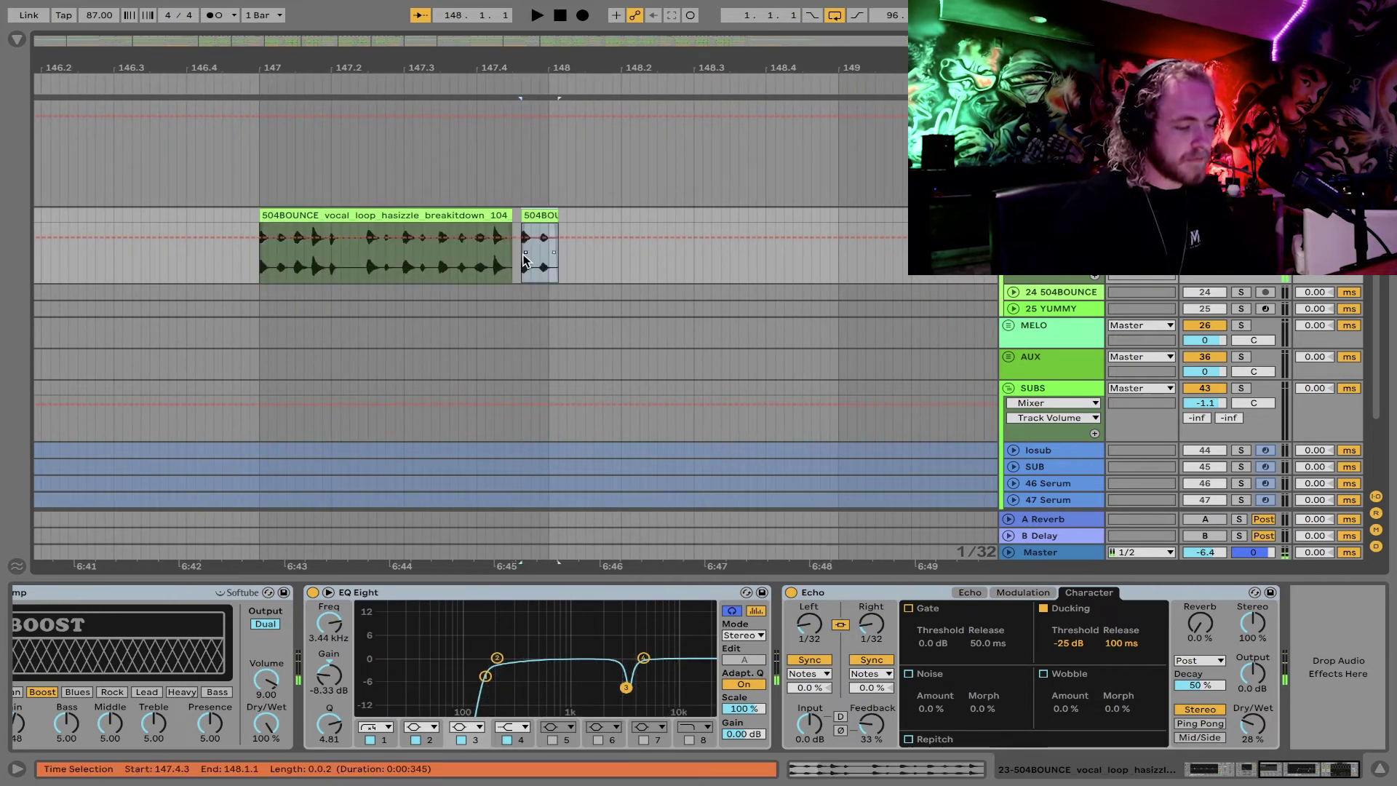
key("Left")
key("space")
key("space")
Step: Shift both vocal clips later so the consolidated clip starts at 147.1.2, and audition them from 147.1.1
left_click(306, 217)
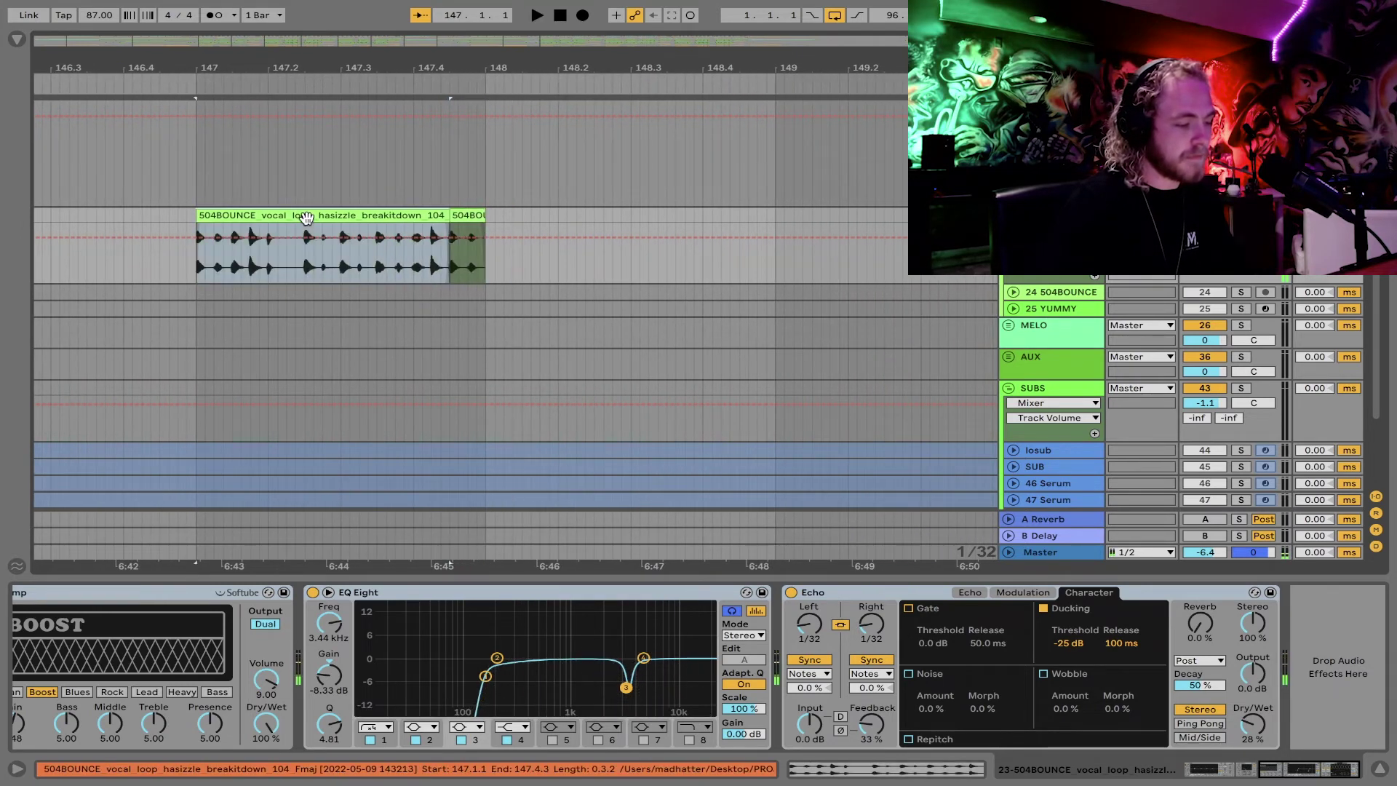
left_click(468, 215, "shift")
key("Right")
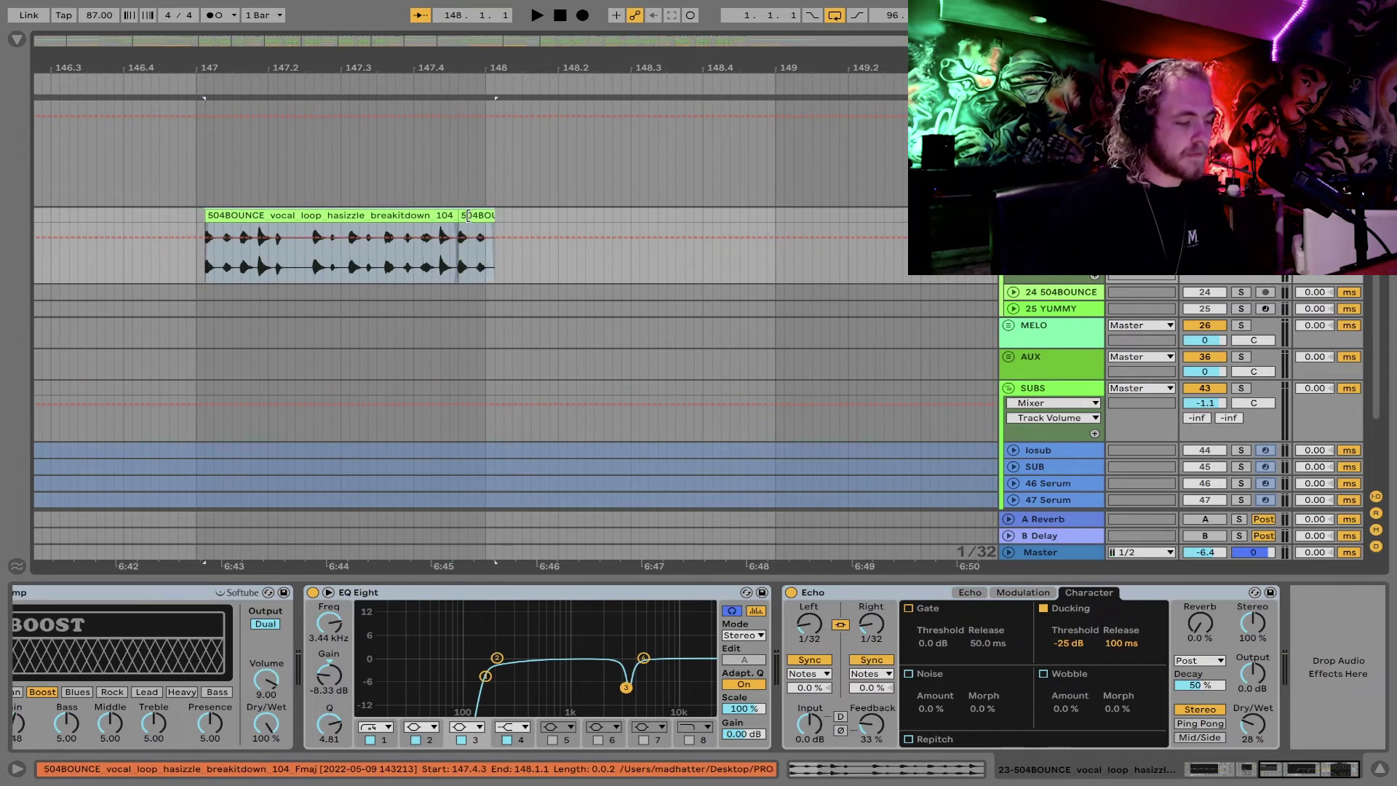
key("Right")
left_click_drag(468, 216, 459, 215)
left_click(195, 216)
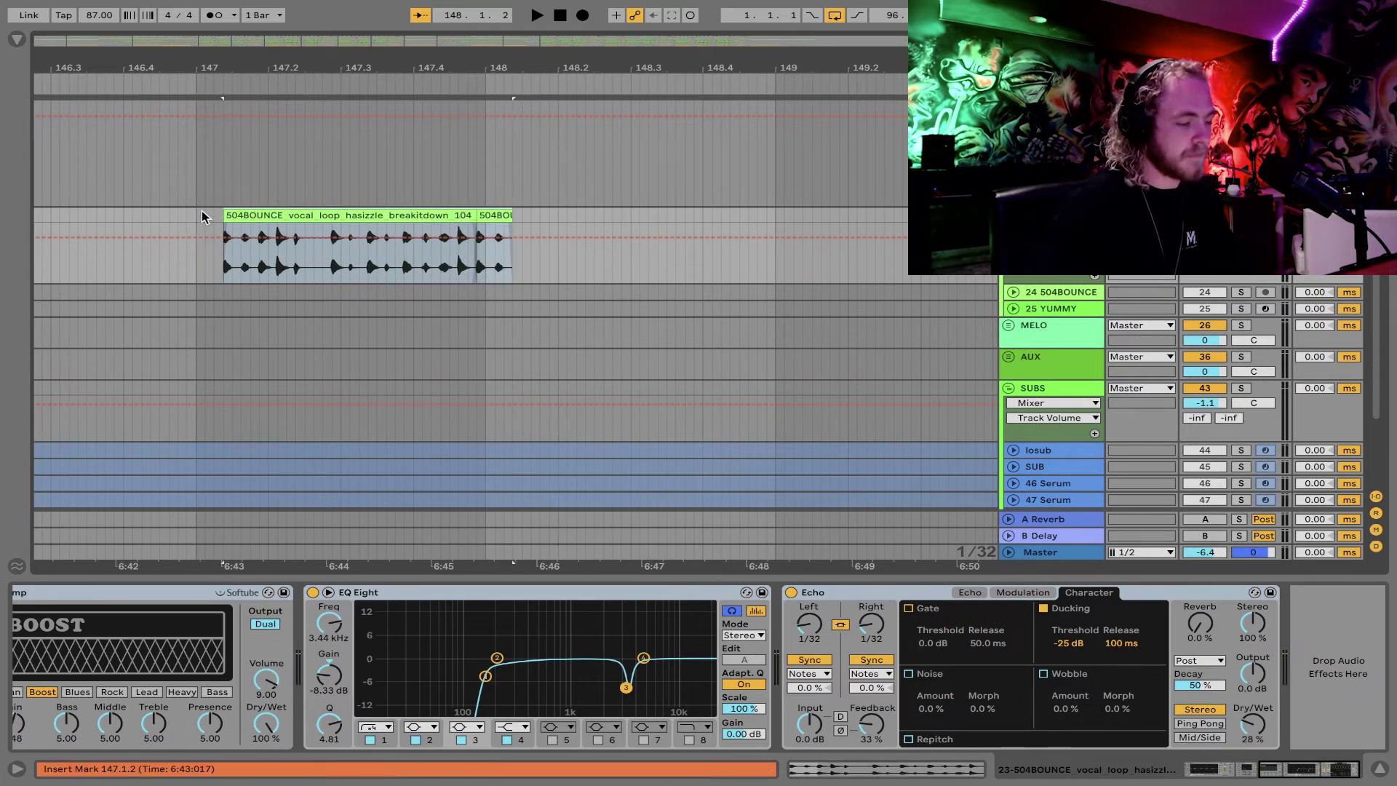
key("space")
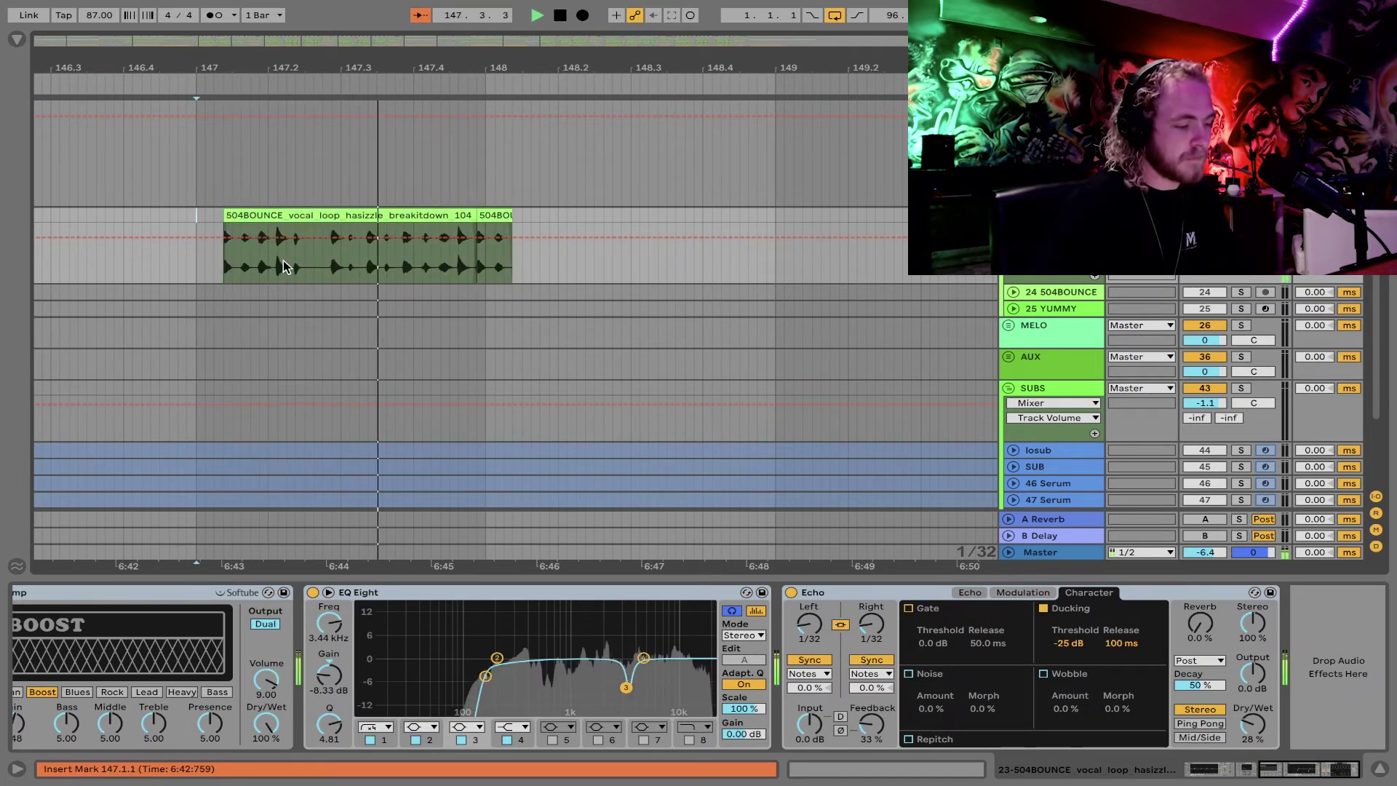
key("space")
Step: Trim the short vocal piece to start at 148.1.1, and add a copy at 148.1.2 extended to end at 148.2.1
left_click_drag(483, 217, 491, 219)
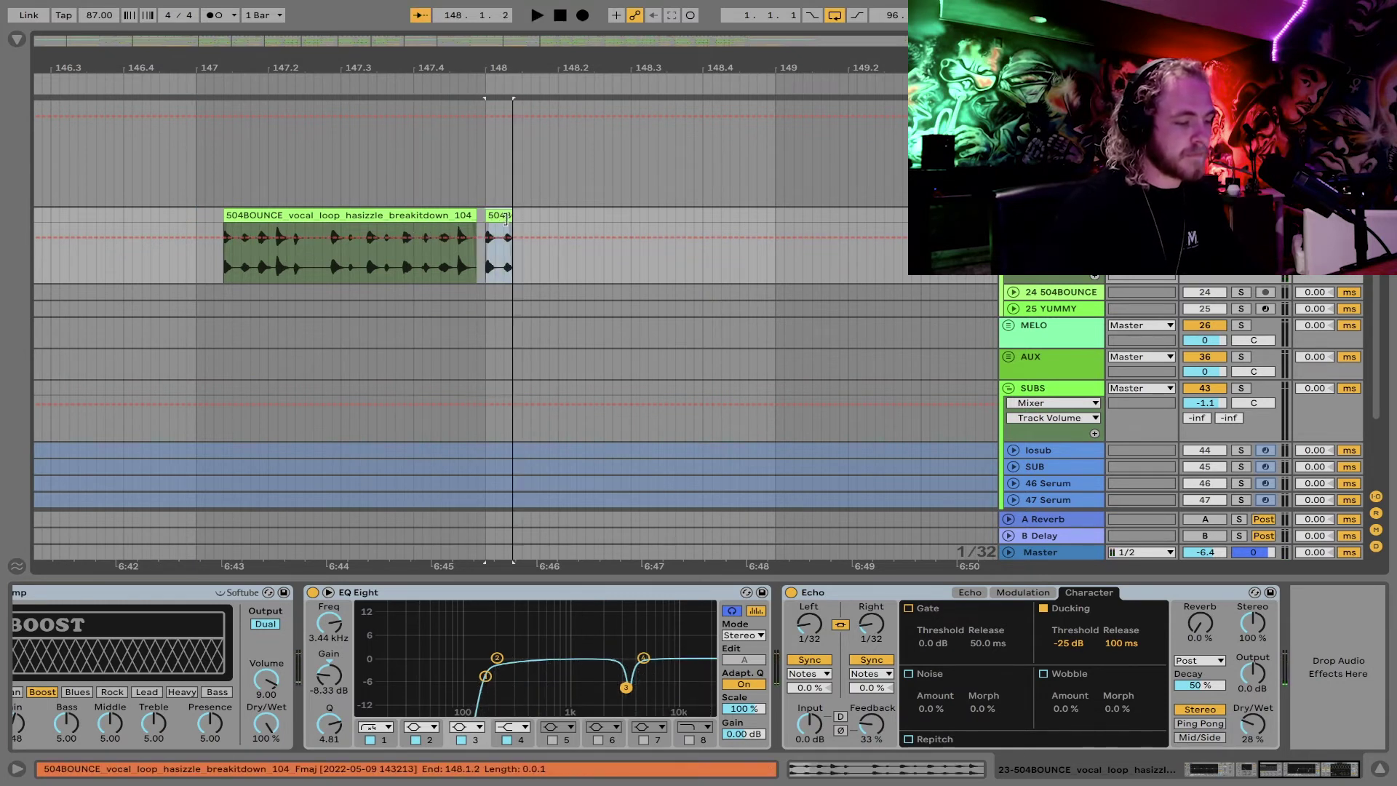
key("ctrl+d")
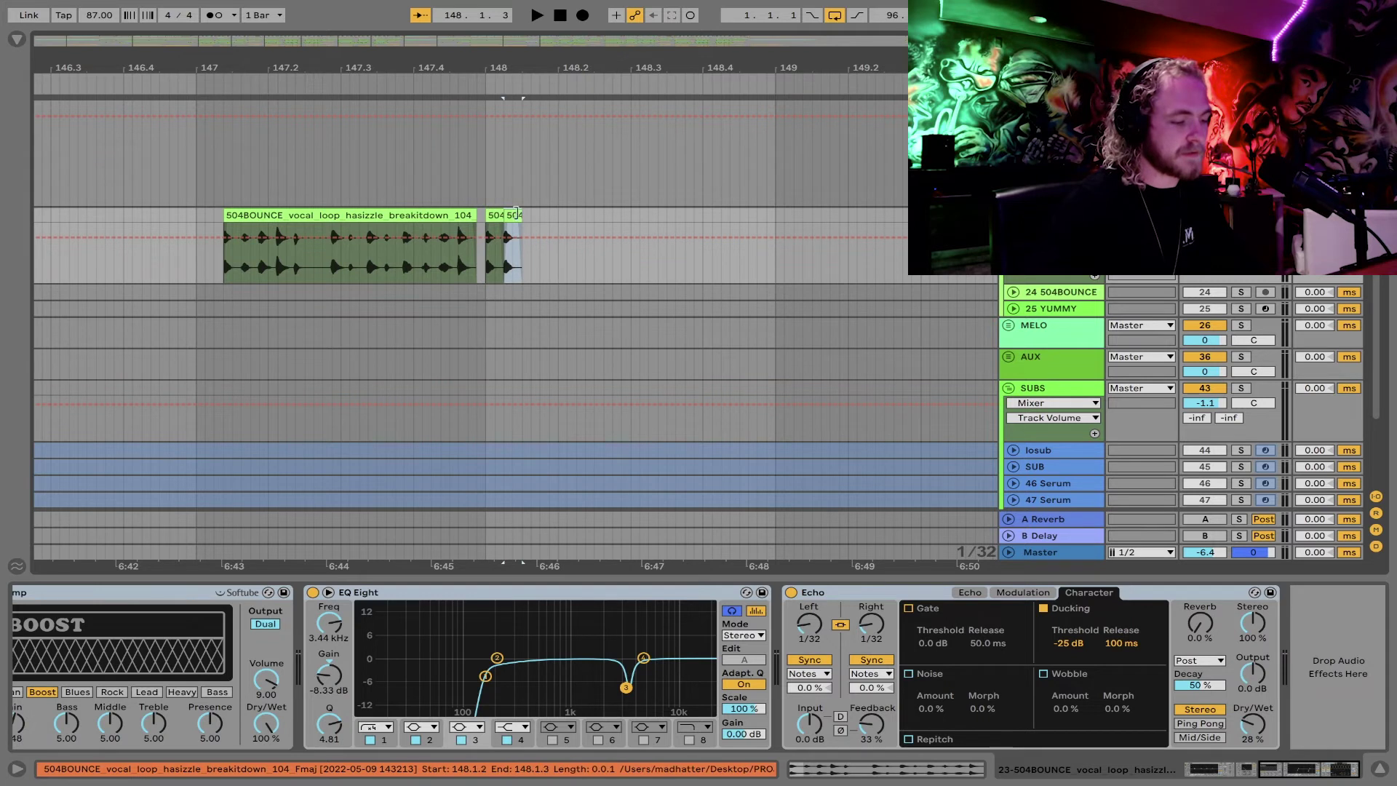
left_click_drag(542, 213, 555, 213)
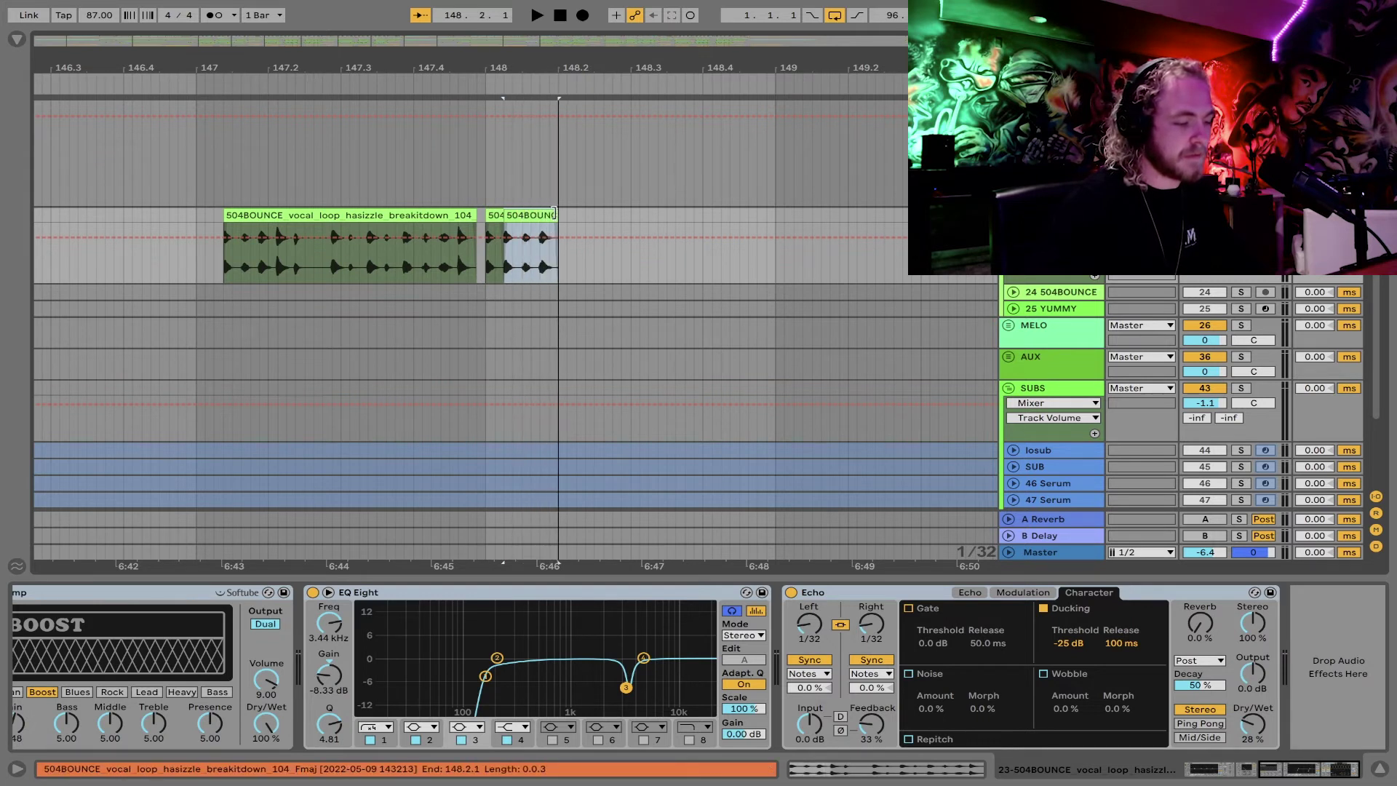
left_click(495, 214)
left_click(523, 213)
key("space")
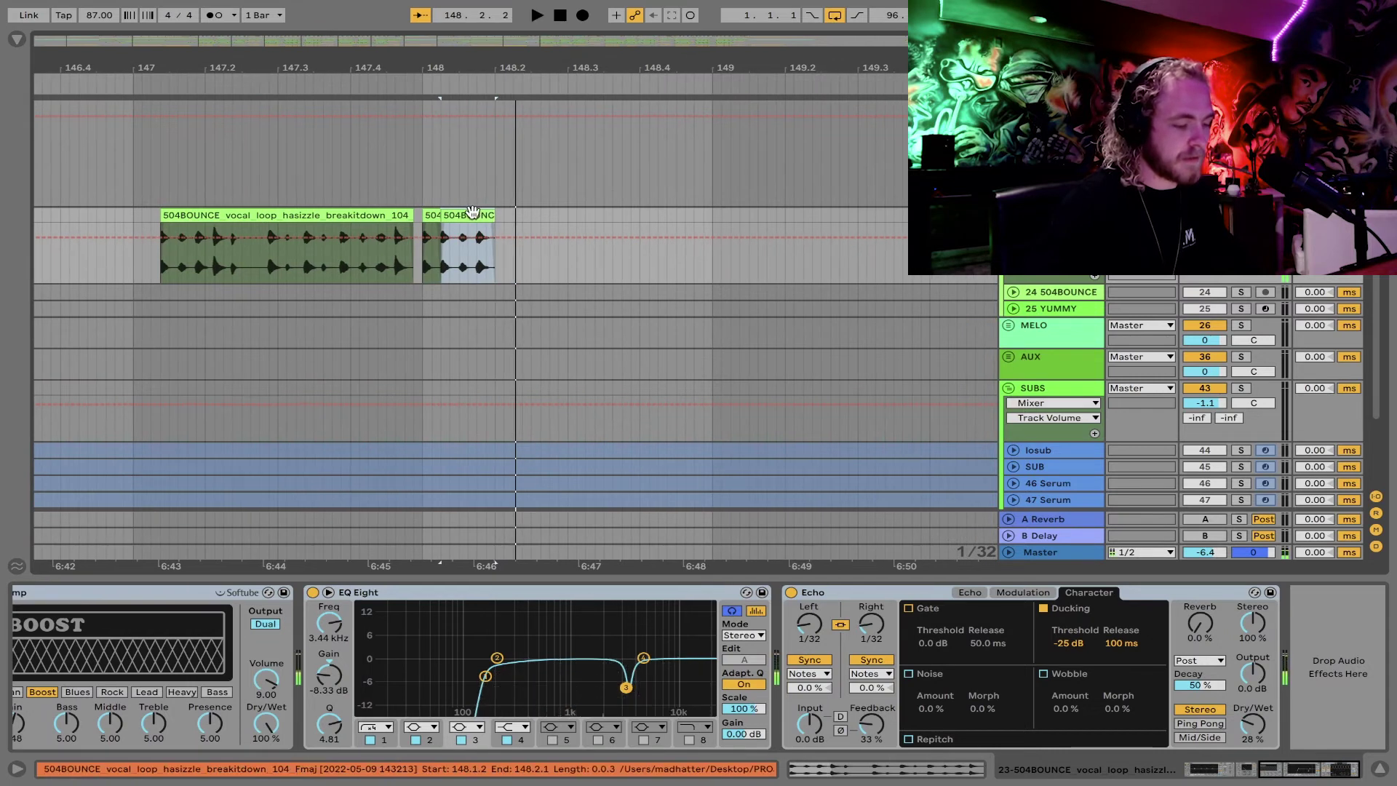
Step: Duplicate the 0.0.3-long vocal piece to 148.2.1 and shorten the copy to end at 148.2.3, auditioning the sequence
key("ctrl+d")
left_click(432, 215)
key("space")
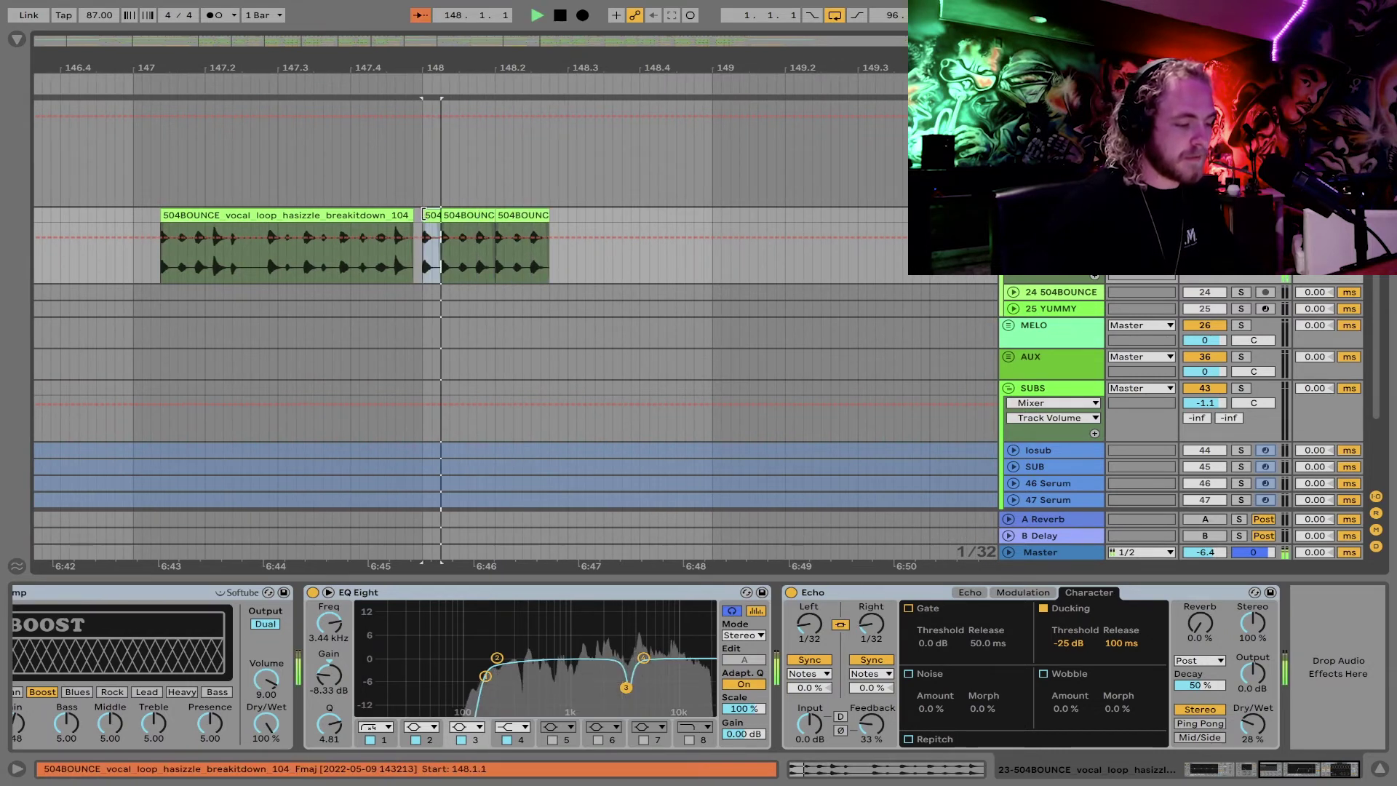
key("space")
left_click_drag(498, 215, 512, 216)
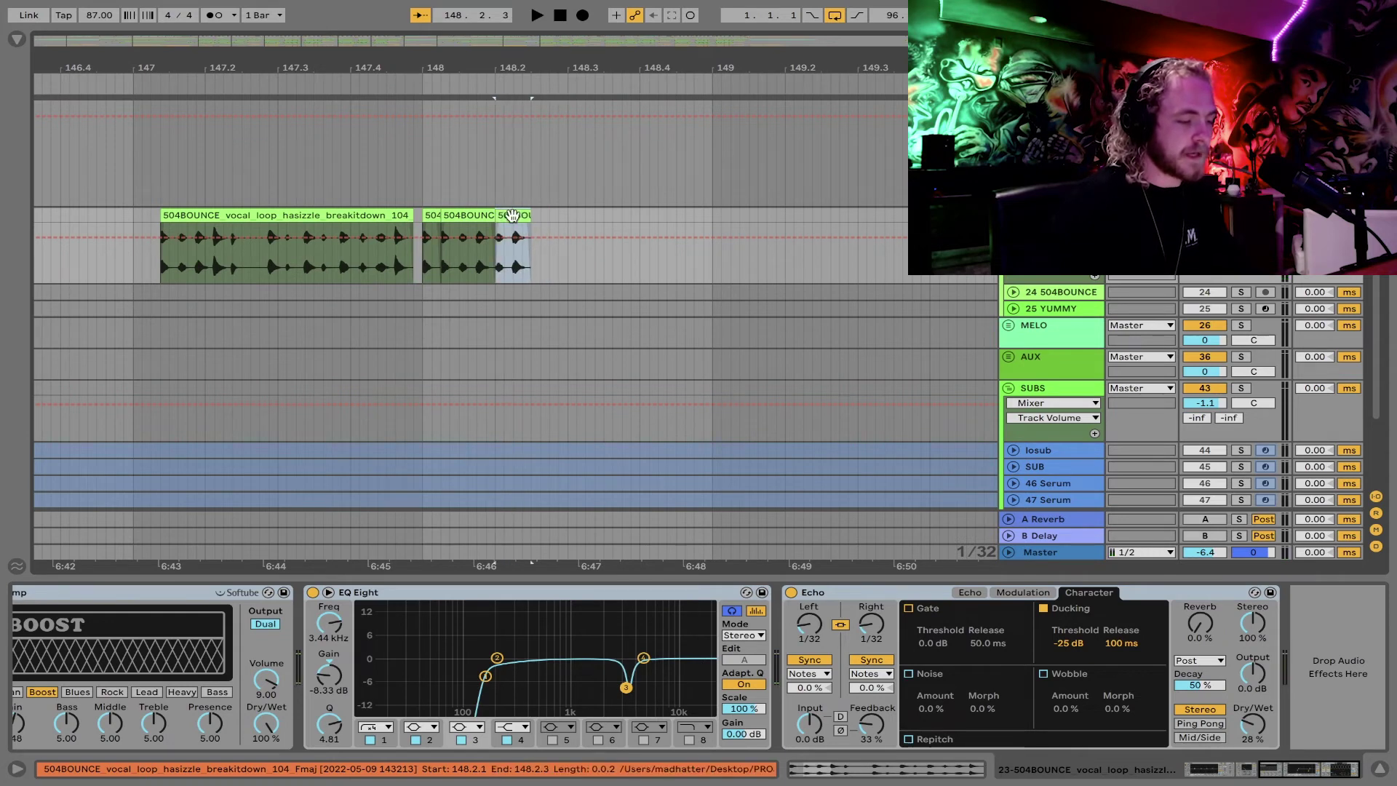
left_click(425, 215)
scroll(426, 216, "right", 3)
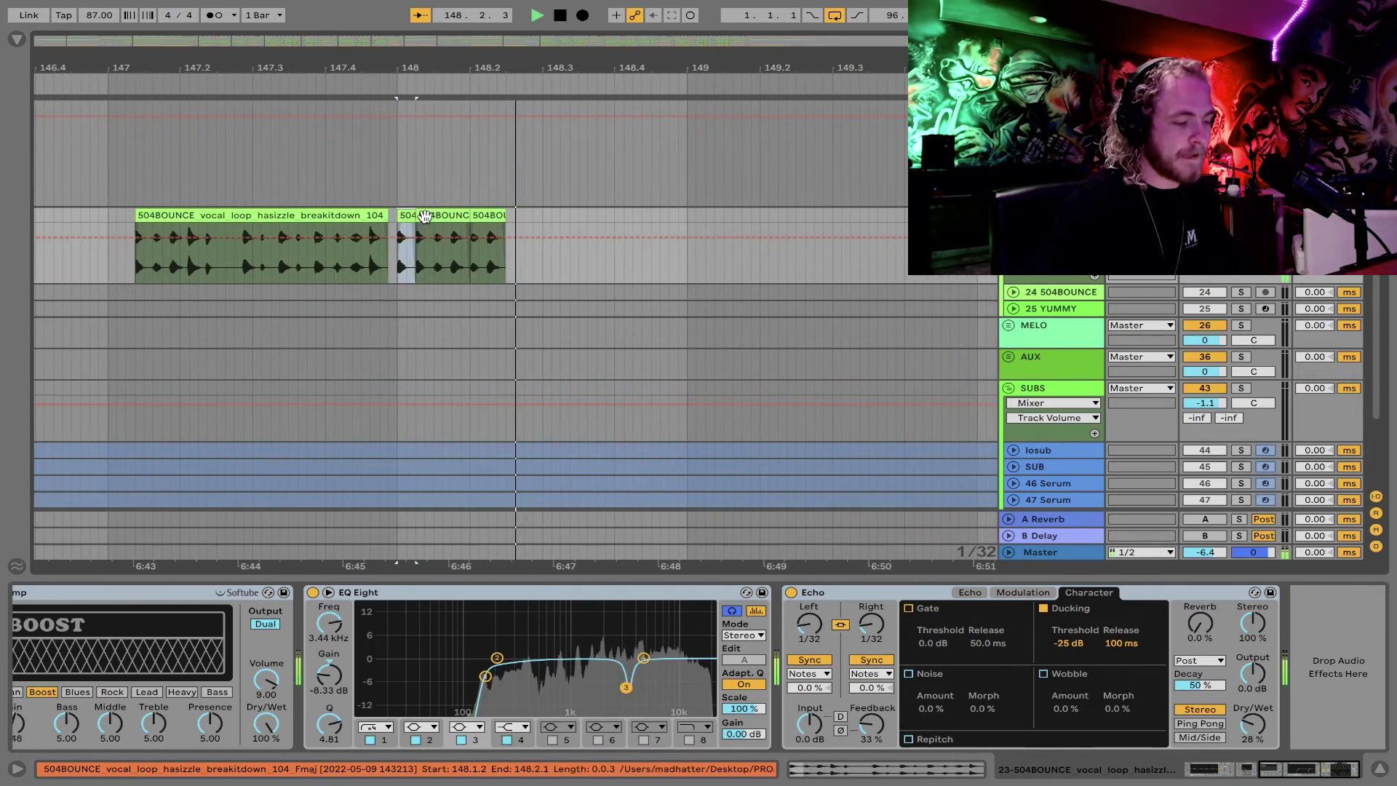
key("space")
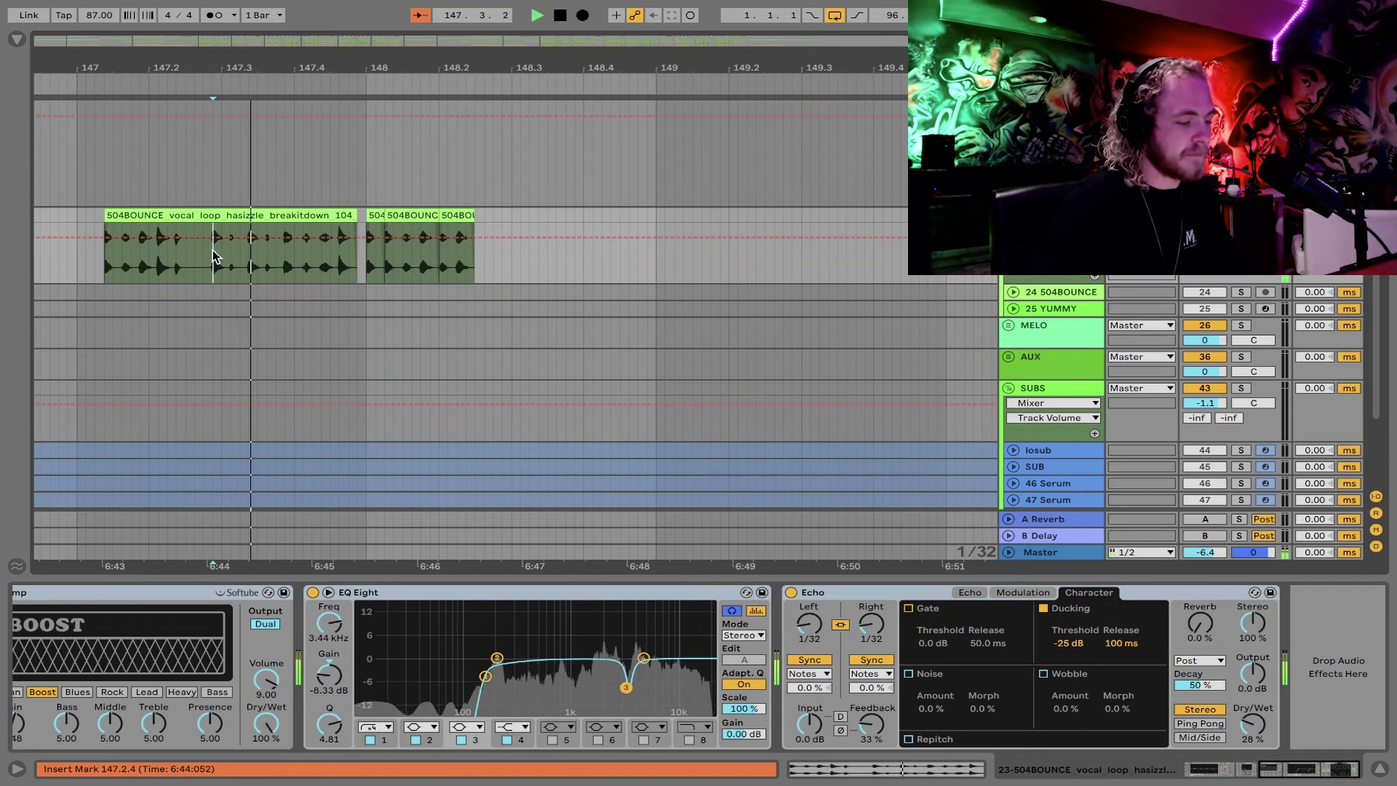
Step: Copy a one-beat section of the consolidated clip starting at 147.2.4 to 148.2.3 and audition the phrase
left_click_drag(212, 251, 283, 248)
key("space")
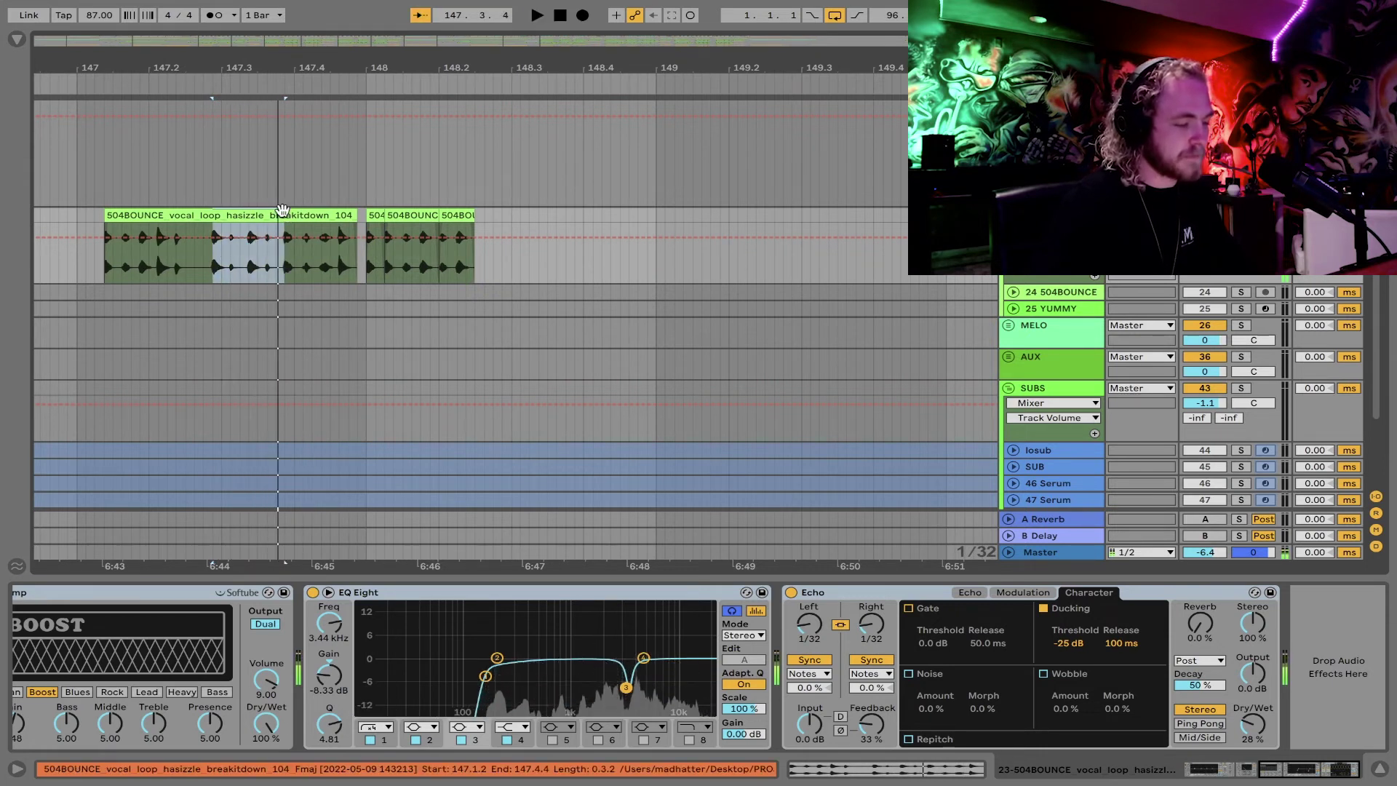
left_click(478, 213)
key("ctrl+v")
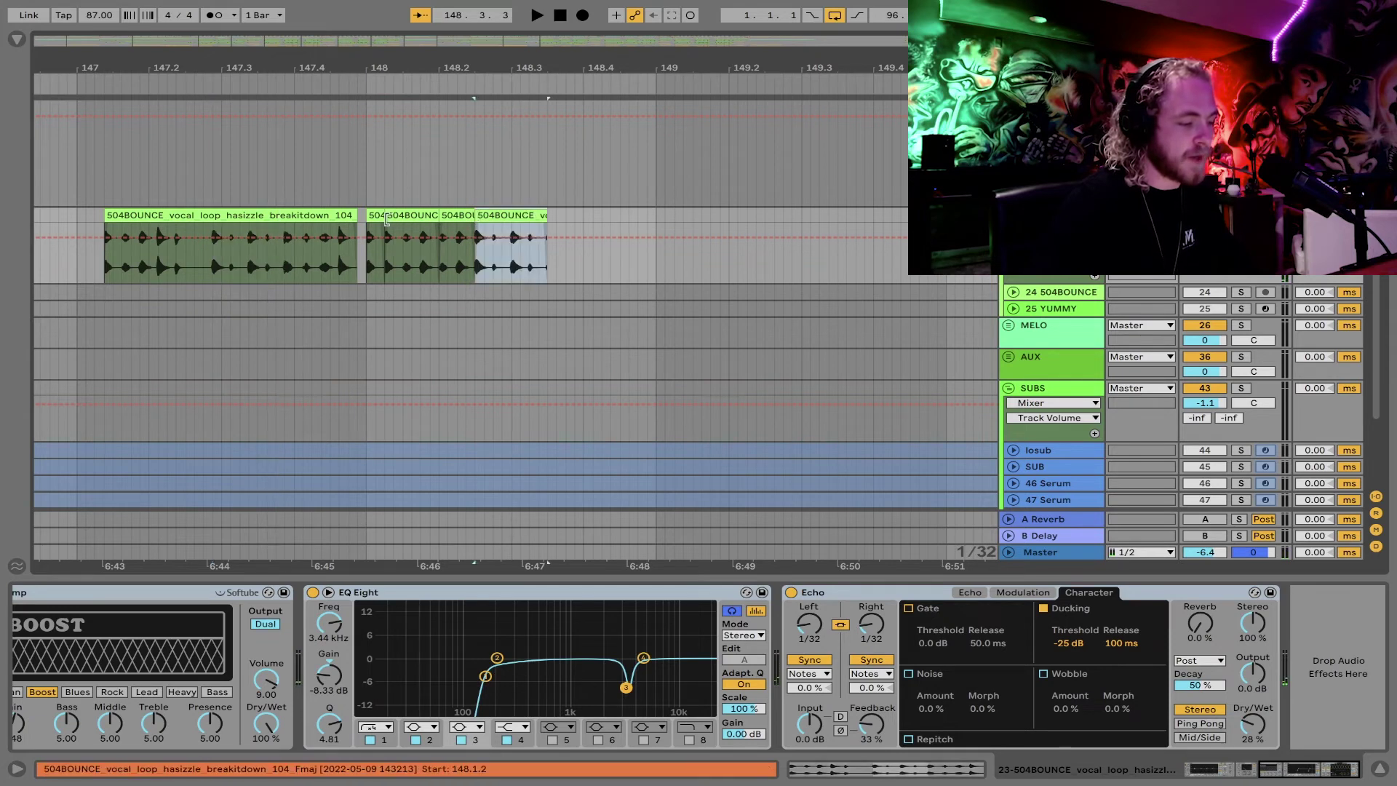
left_click(374, 216)
key("space")
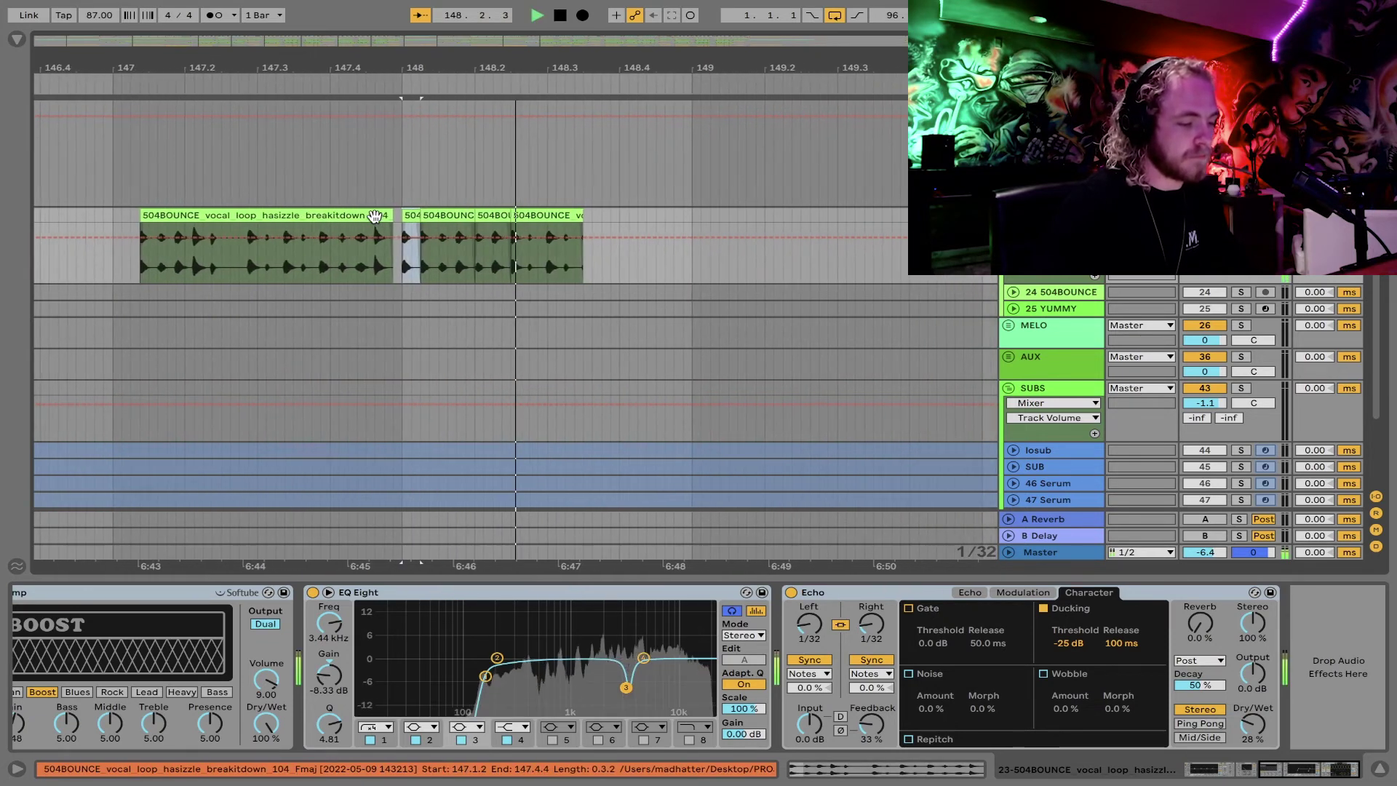
key("space")
key("space")
key("space")
Step: Turn on the metronome and deactivate the short vocal piece at 148.1.1 while auditioning the phrase
left_click(214, 16)
key("space")
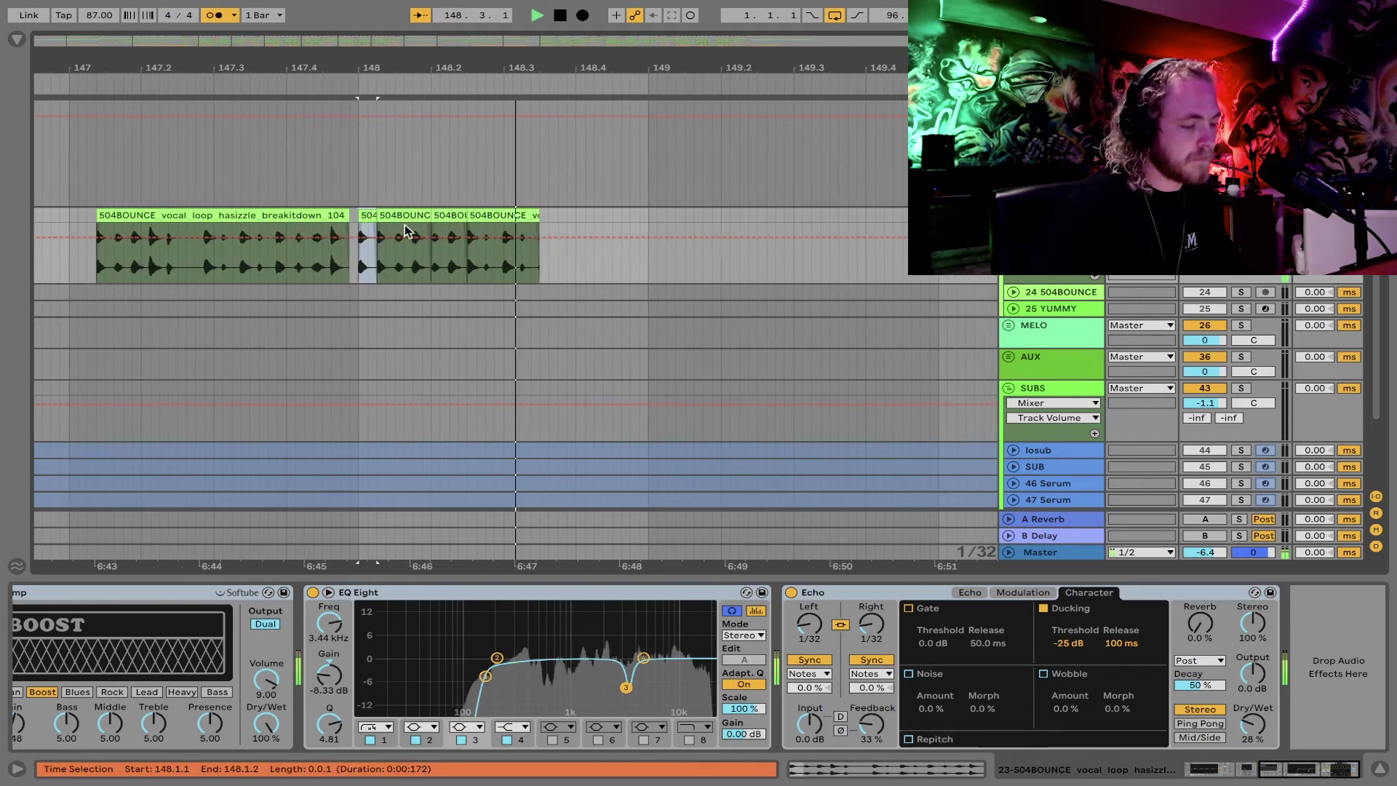
key("space")
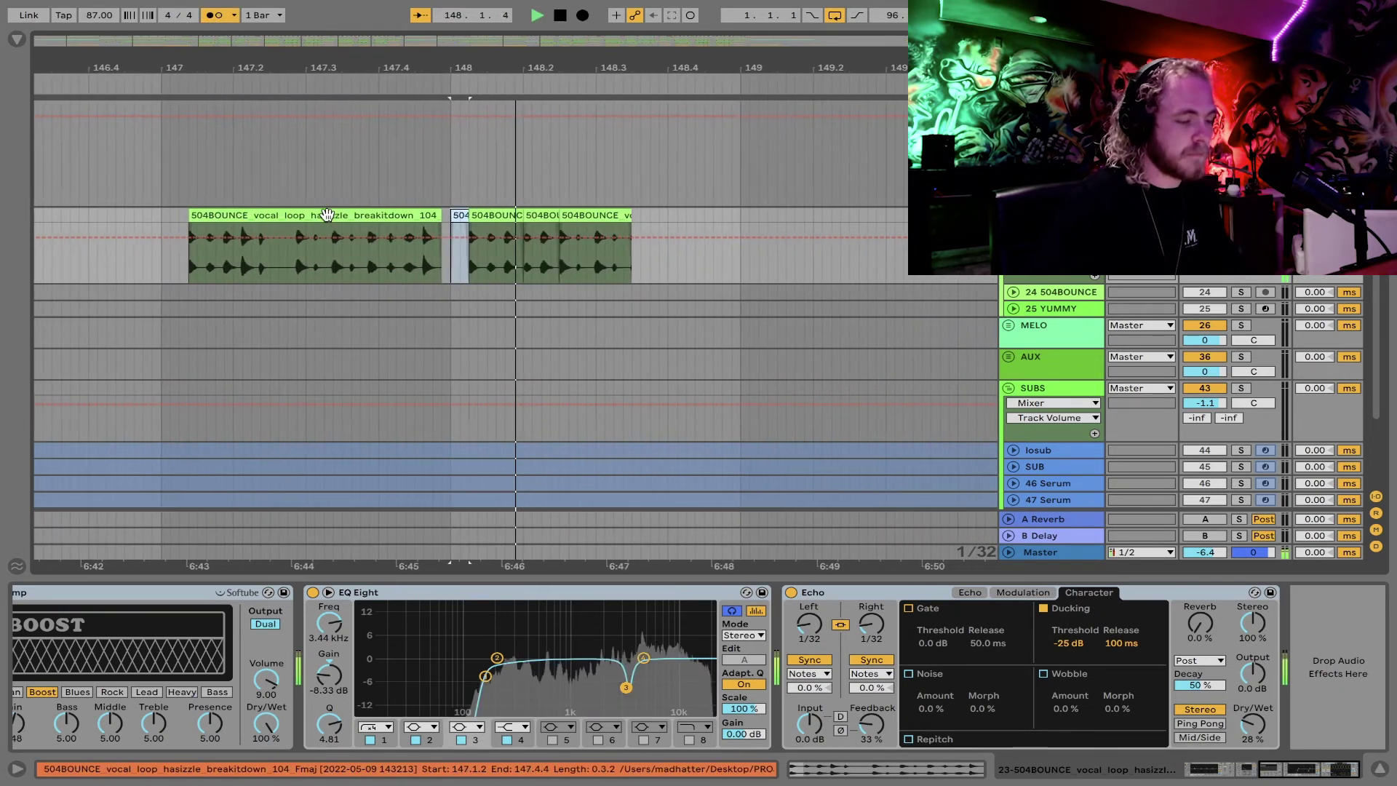
key("space")
Step: Try shifting the three active vocal pieces after the deactivated one later to start at 148.1.4
left_click(410, 215)
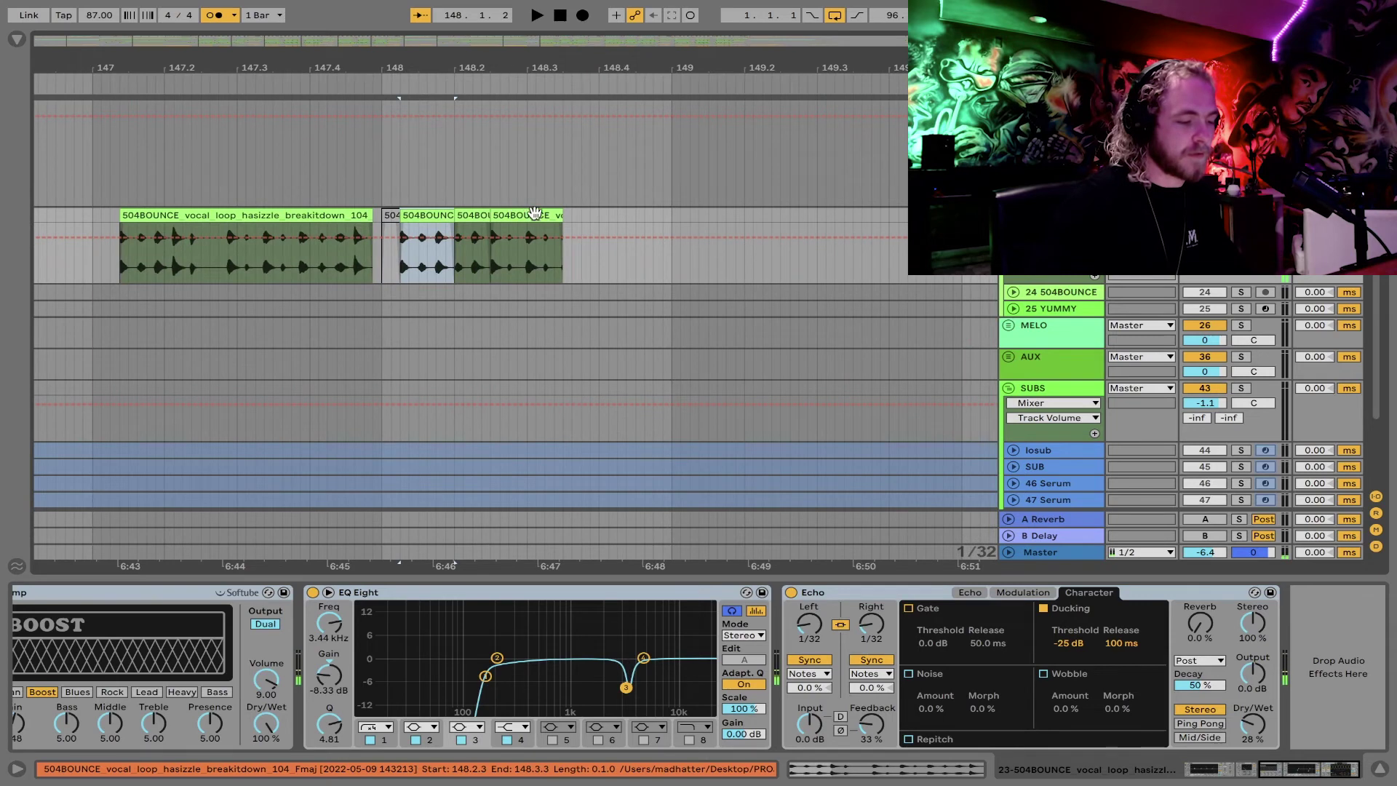
left_click(535, 213, "shift")
key("Right")
key("Right")
key("Right")
key("Right")
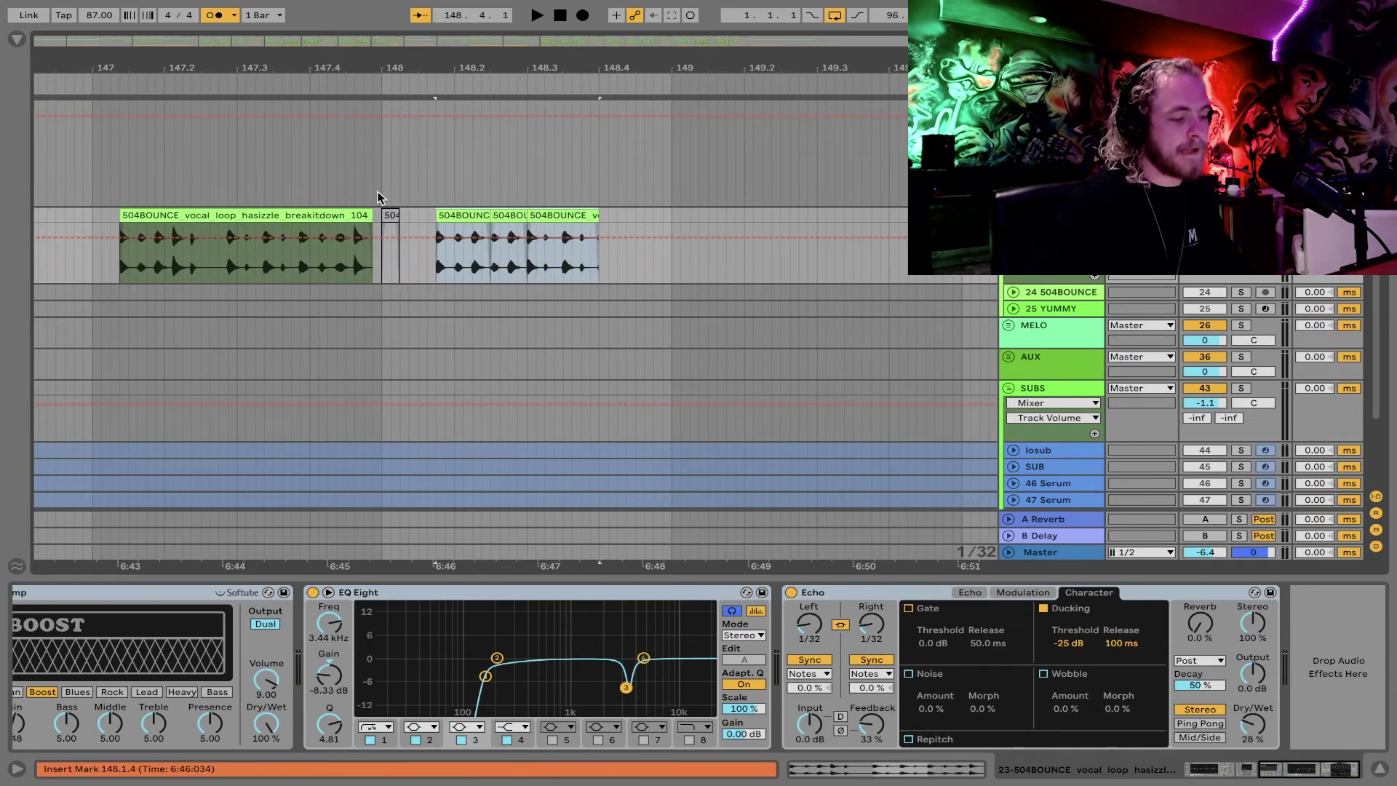
key("space")
key("space")
Step: Reposition the three active vocal pieces to start at 148.1.3 and audition them from 148.1.1
key("Left")
key("Left")
key("Left")
key("Left")
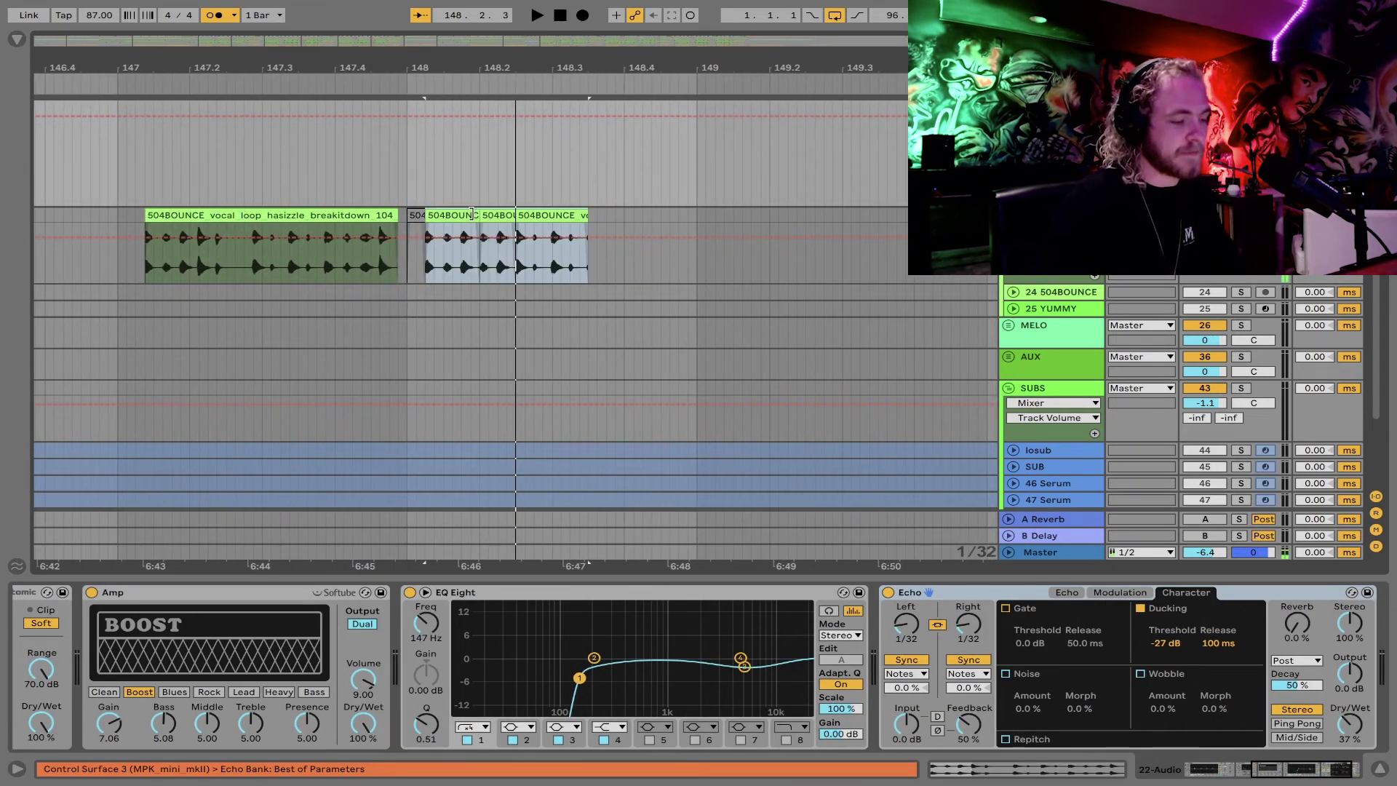
key("Right")
left_click(406, 195)
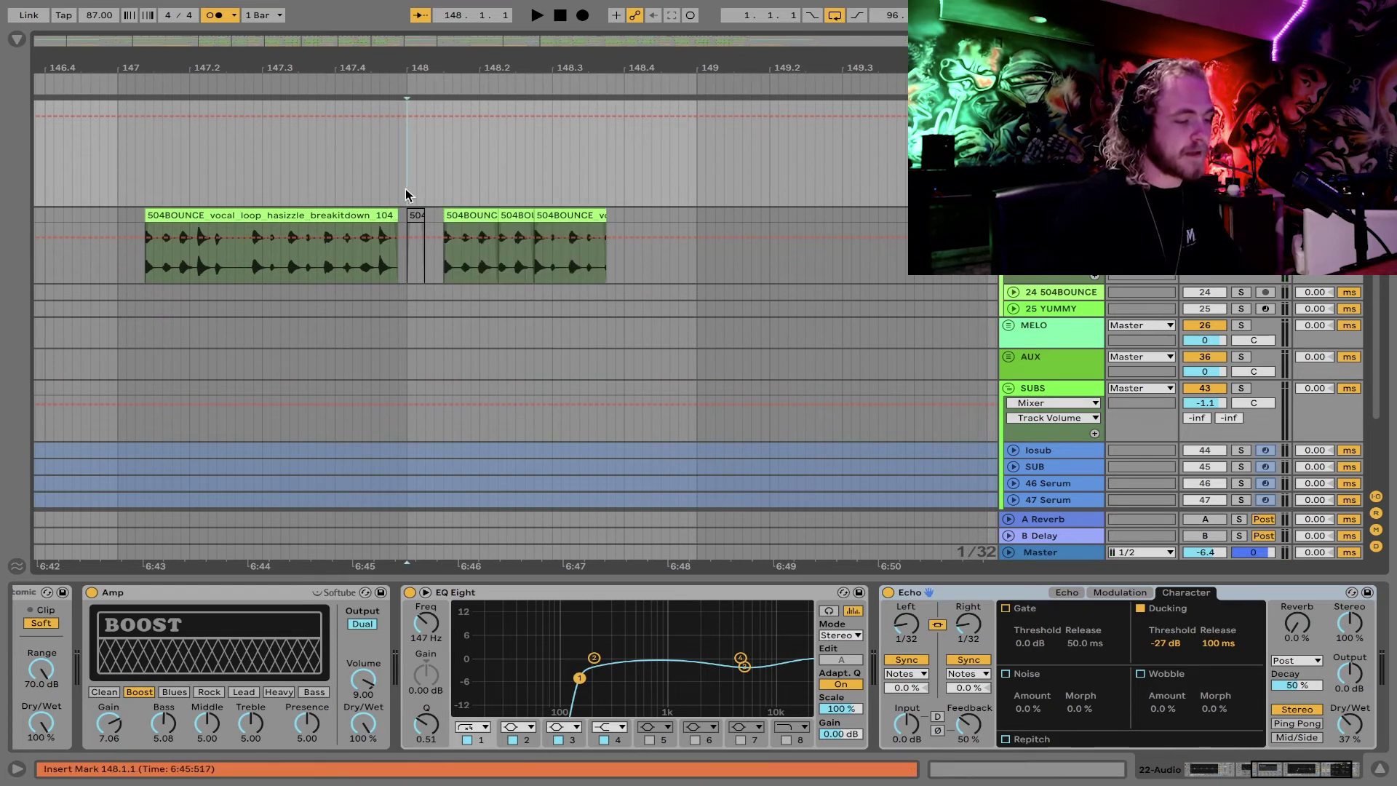
key("space")
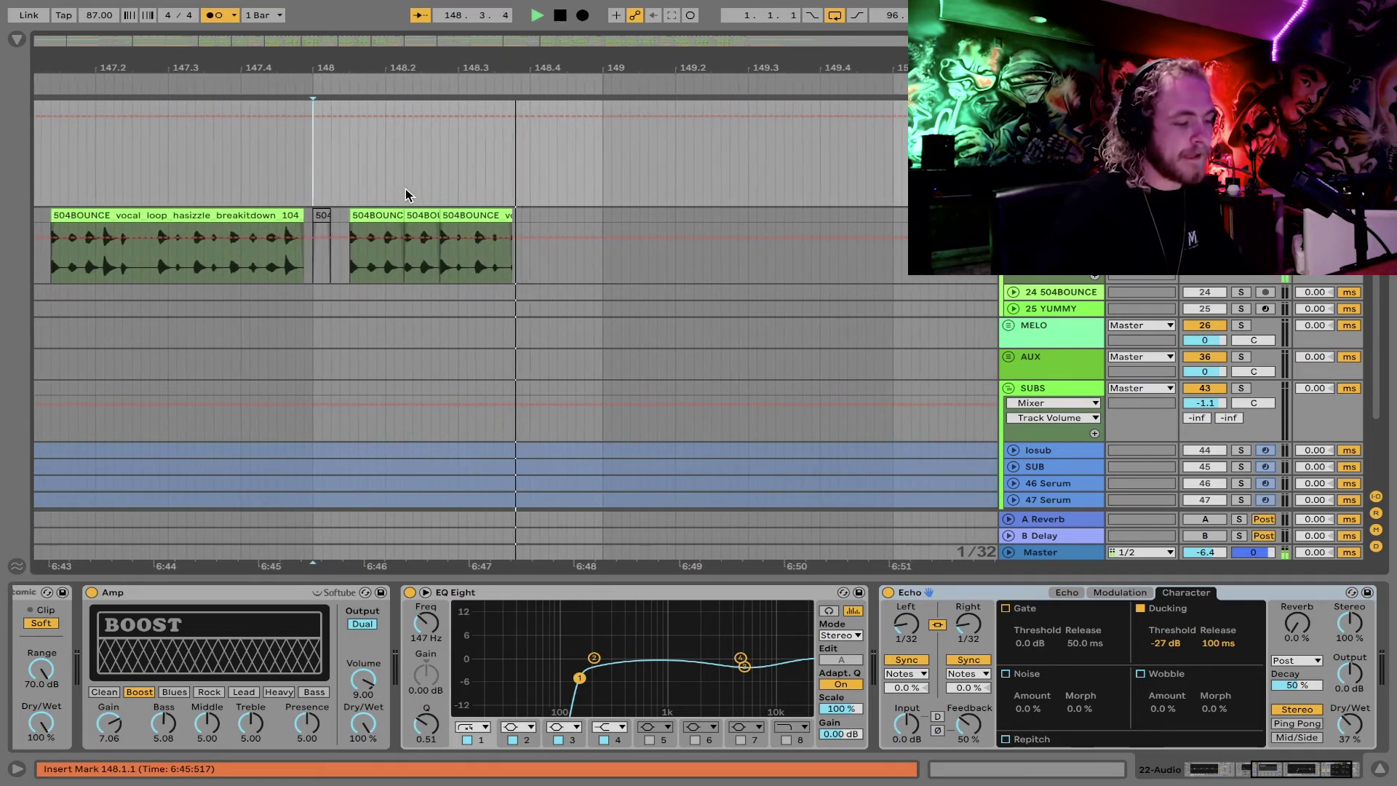
key("space")
Step: Duplicate the last vocal piece directly after itself and shorten the copy to 0.0.1, ending at 148.4.1
left_click(432, 216)
key("ctrl+d")
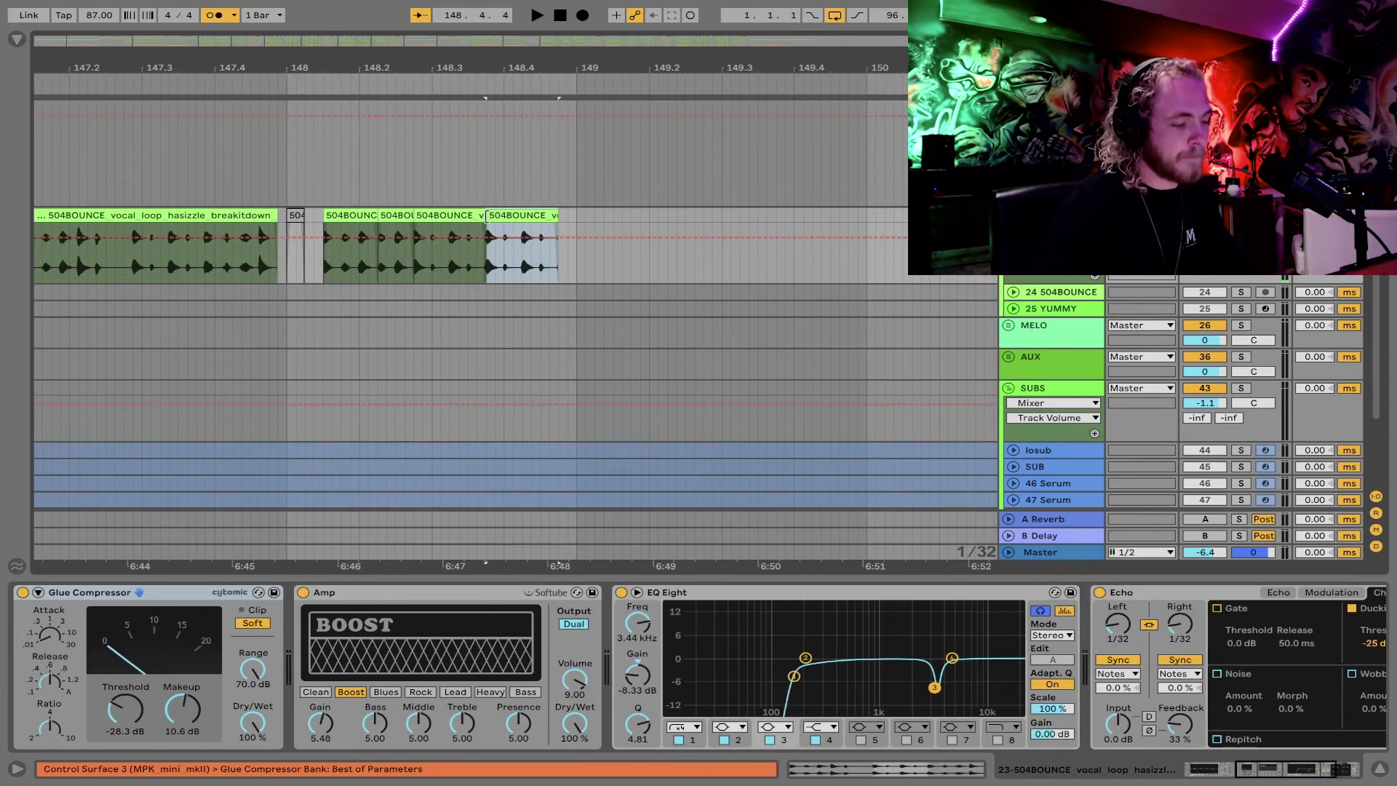
key("space")
left_click_drag(507, 215, 491, 216)
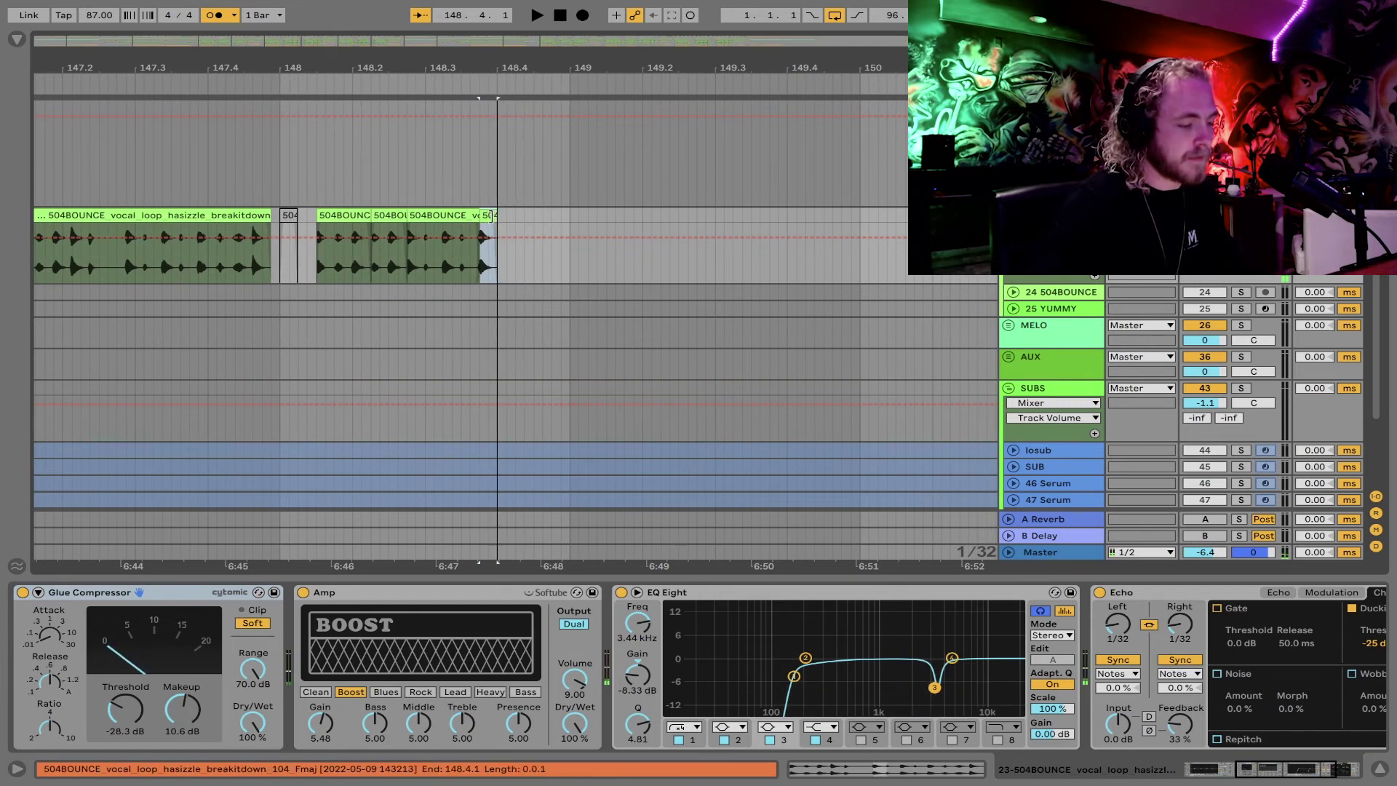
Step: Copy the opening beat of the consolidated clip from 147.1.2 and paste it at 148.4.1, filling up to 149.1.1
scroll(219, 229, "left", 5)
scroll(249, 239, "down", 1)
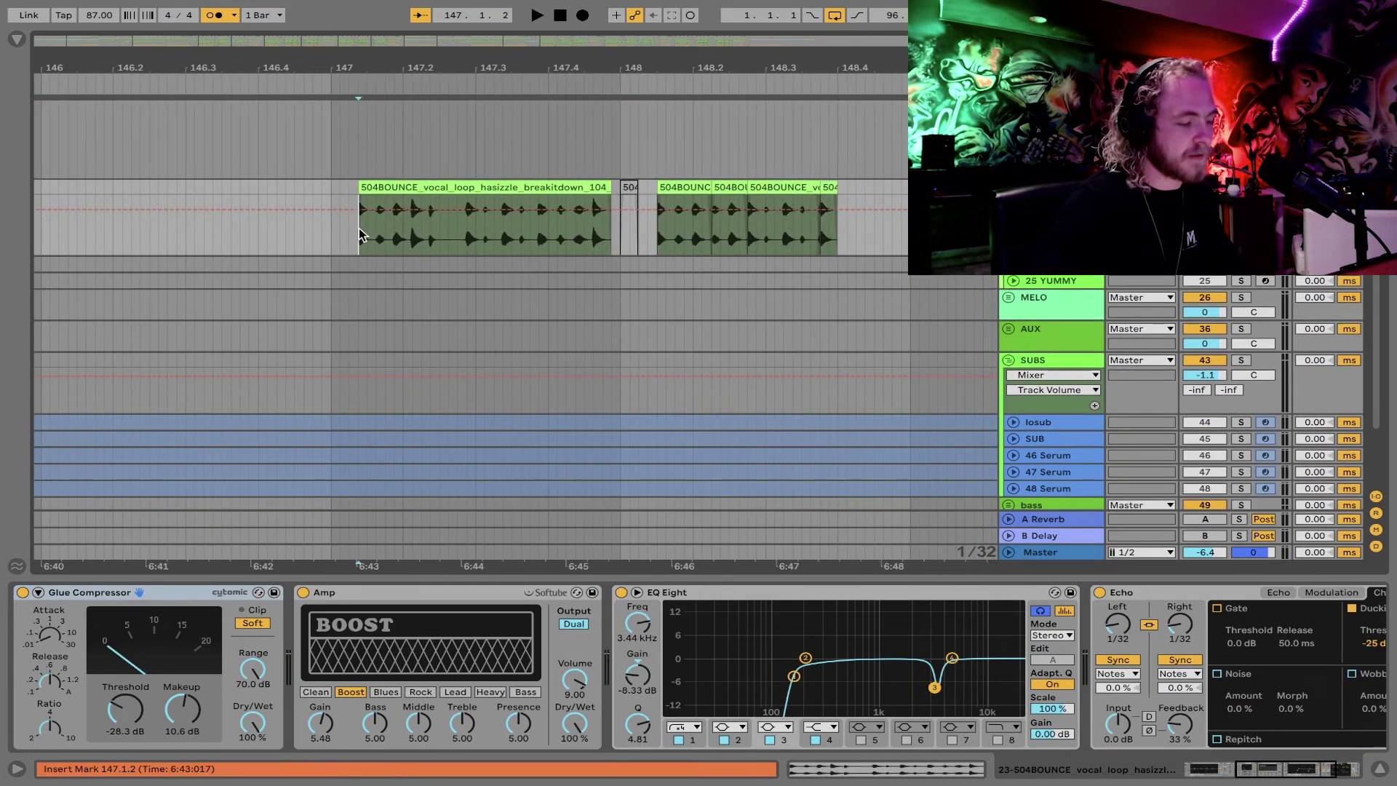
left_click_drag(358, 232, 432, 190)
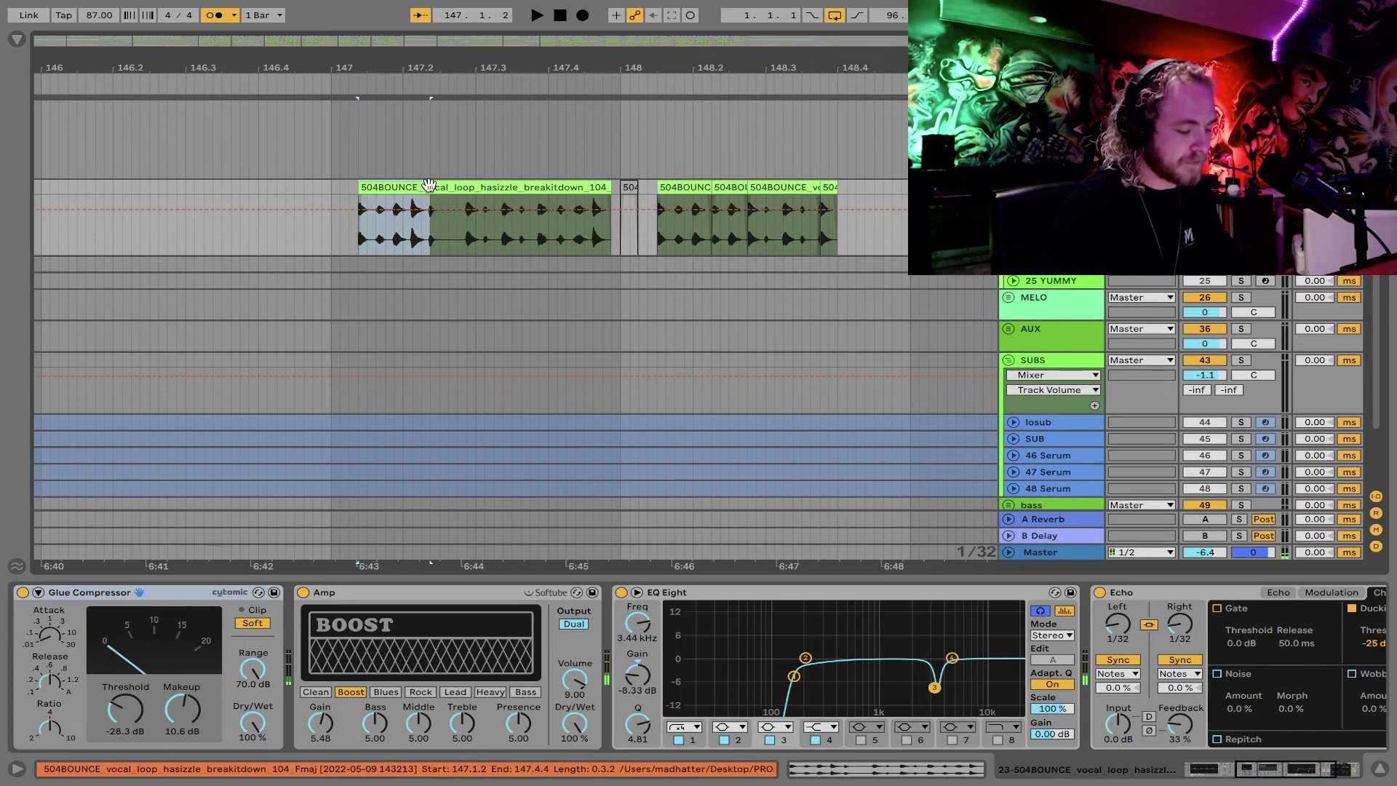
scroll(509, 211, "right", 5)
left_click(538, 193)
key("super+v")
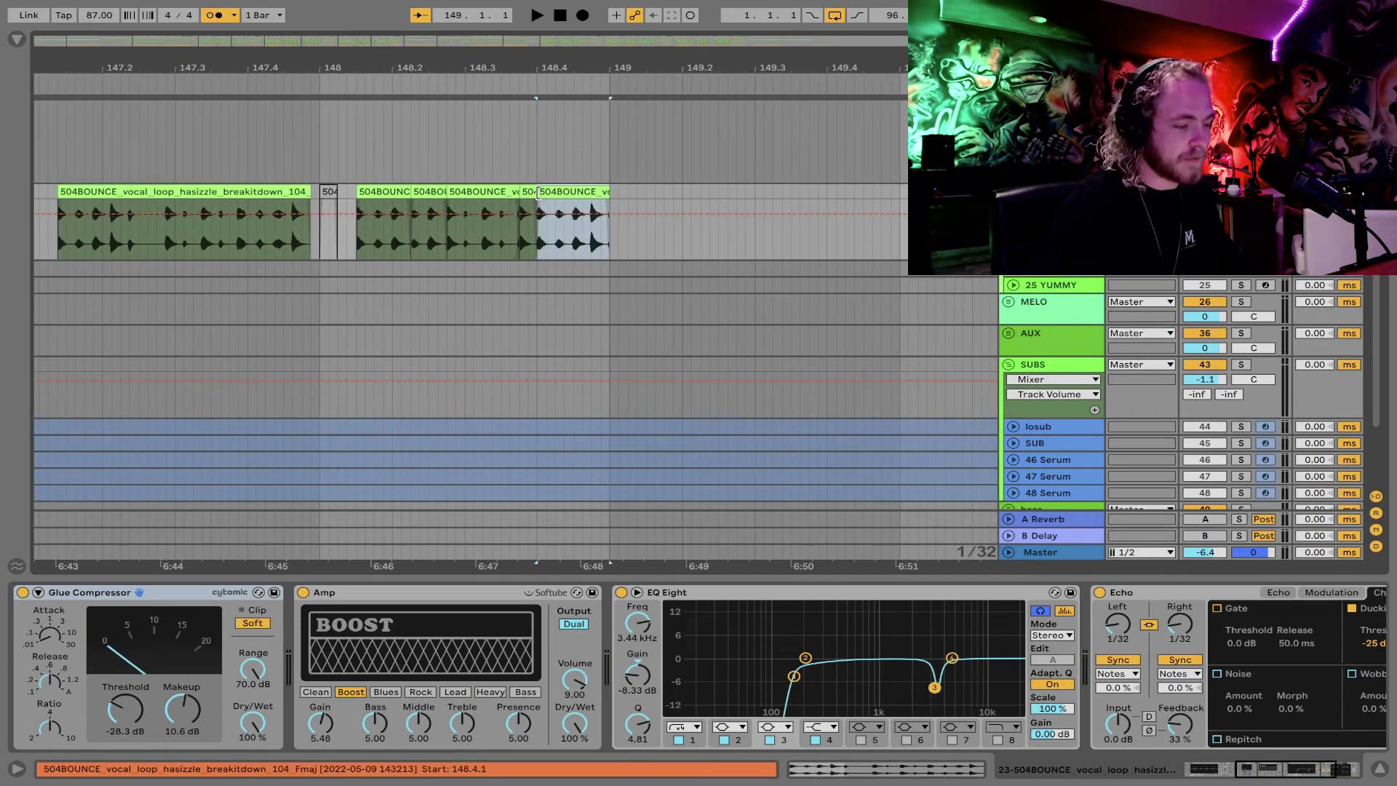
Step: Audition the second vocal phrase from 148.1.1 against the metronome
left_click(318, 168)
key("space")
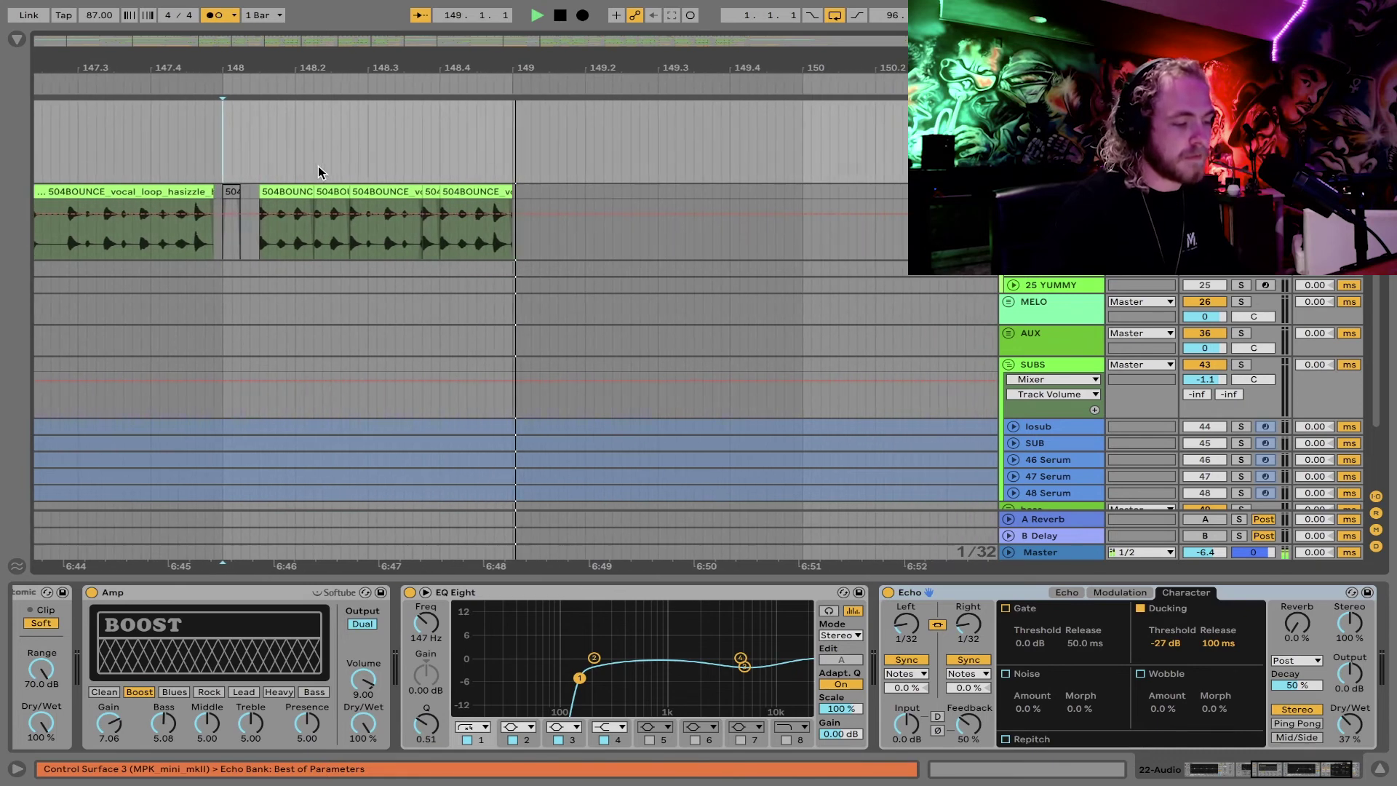
key("space")
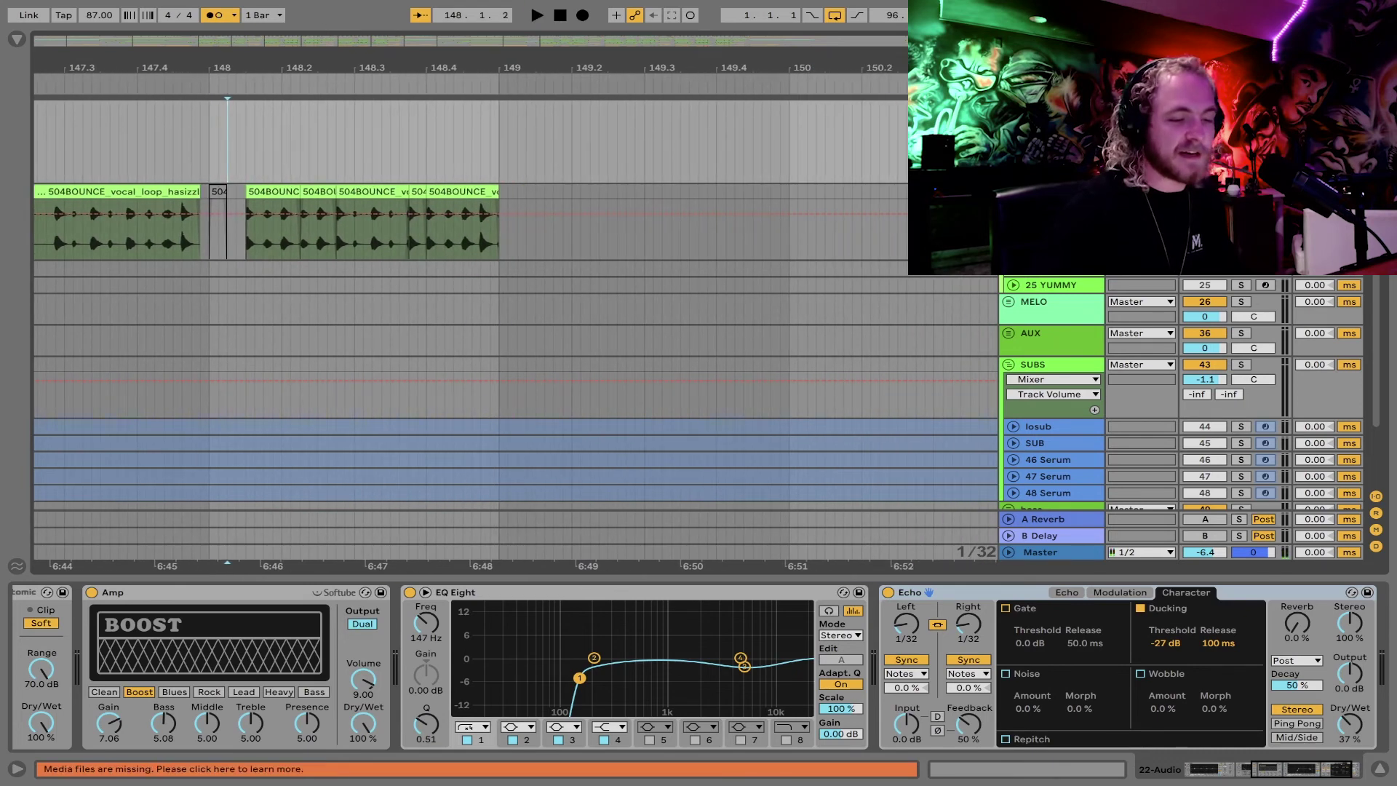
left_click_drag(465, 68, 464, 33)
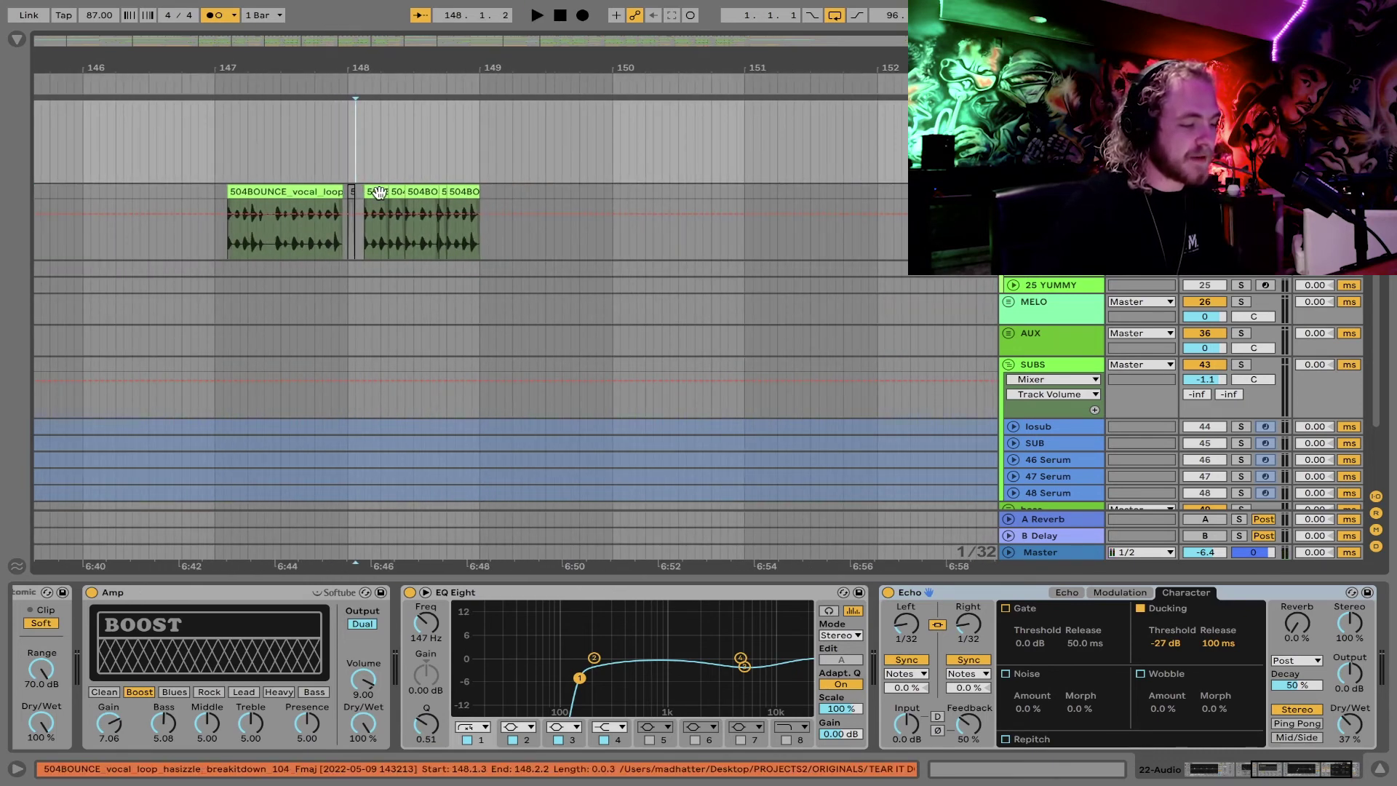
Step: Copy the second vocal phrase from 148.1.1 to 149.1.1 and locate the drop at bar 21 in the arrangement
left_click(445, 204)
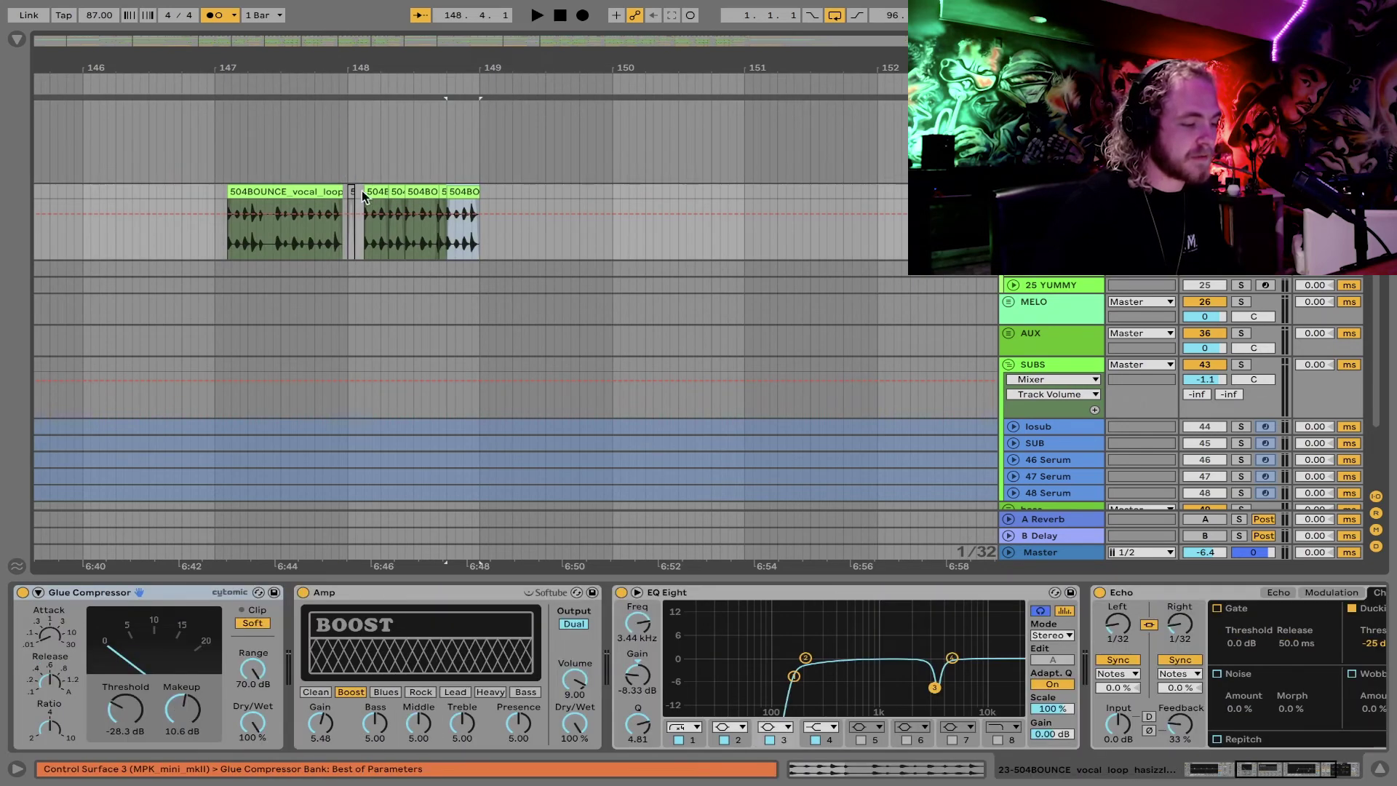
left_click(352, 192, "shift")
scroll(350, 192, "left", 20)
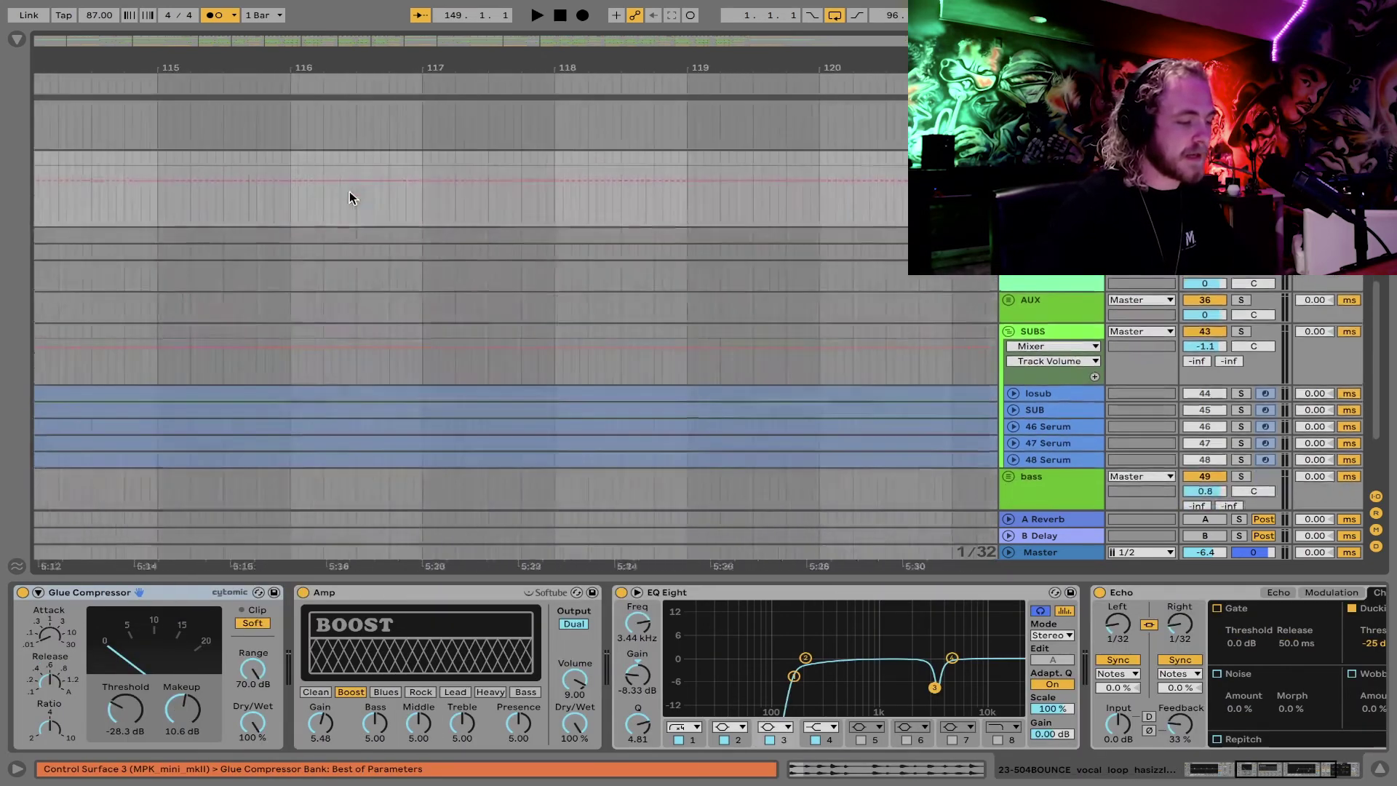
scroll(349, 192, "up", 8)
scroll(349, 196, "down", 5)
scroll(350, 197, "left", 20)
scroll(350, 191, "left", 20)
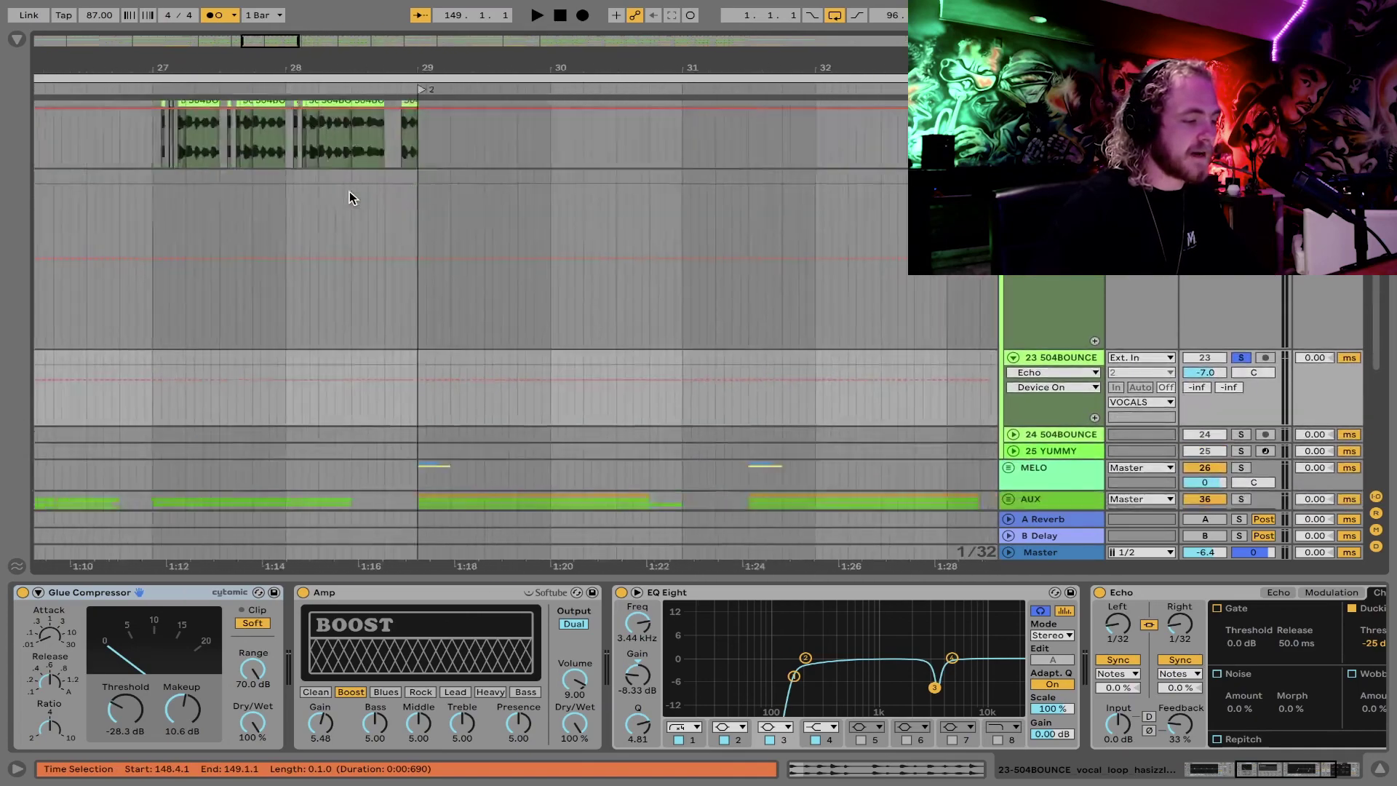
scroll(349, 190, "up", 5)
scroll(349, 191, "left", 3)
scroll(349, 191, "up", 3)
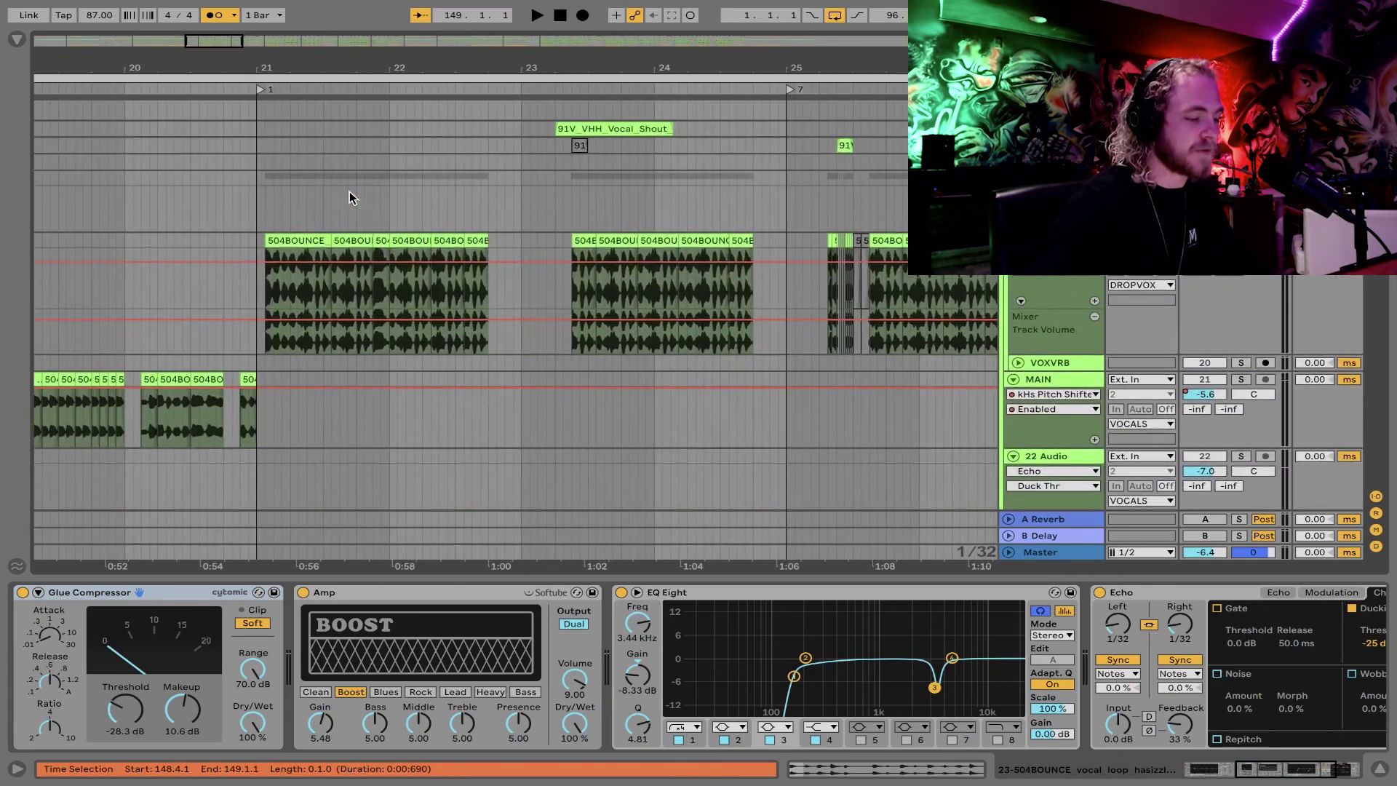
scroll(272, 285, "down", 3)
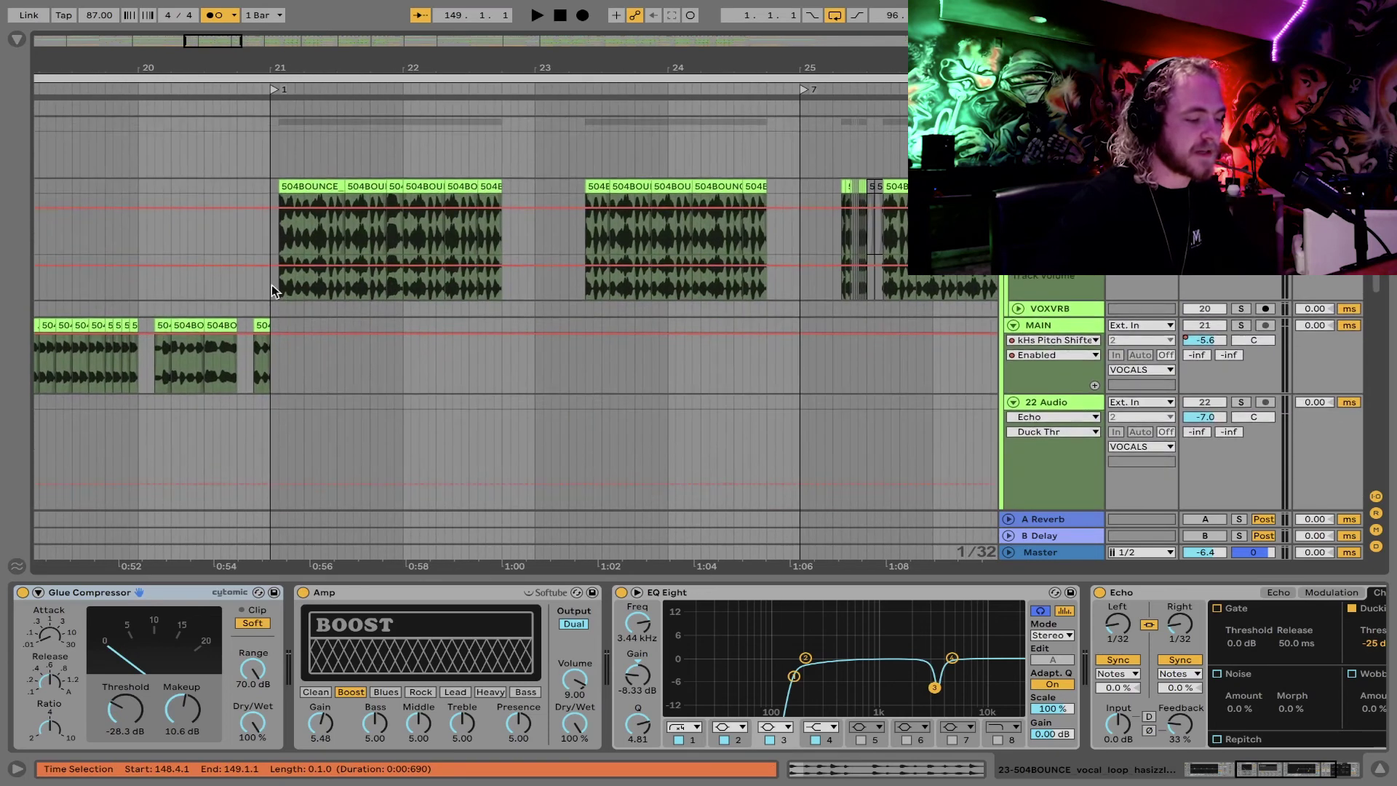
Step: Audition the existing drop vocal on the DROP VOX track from 20.4.4
left_click(267, 247)
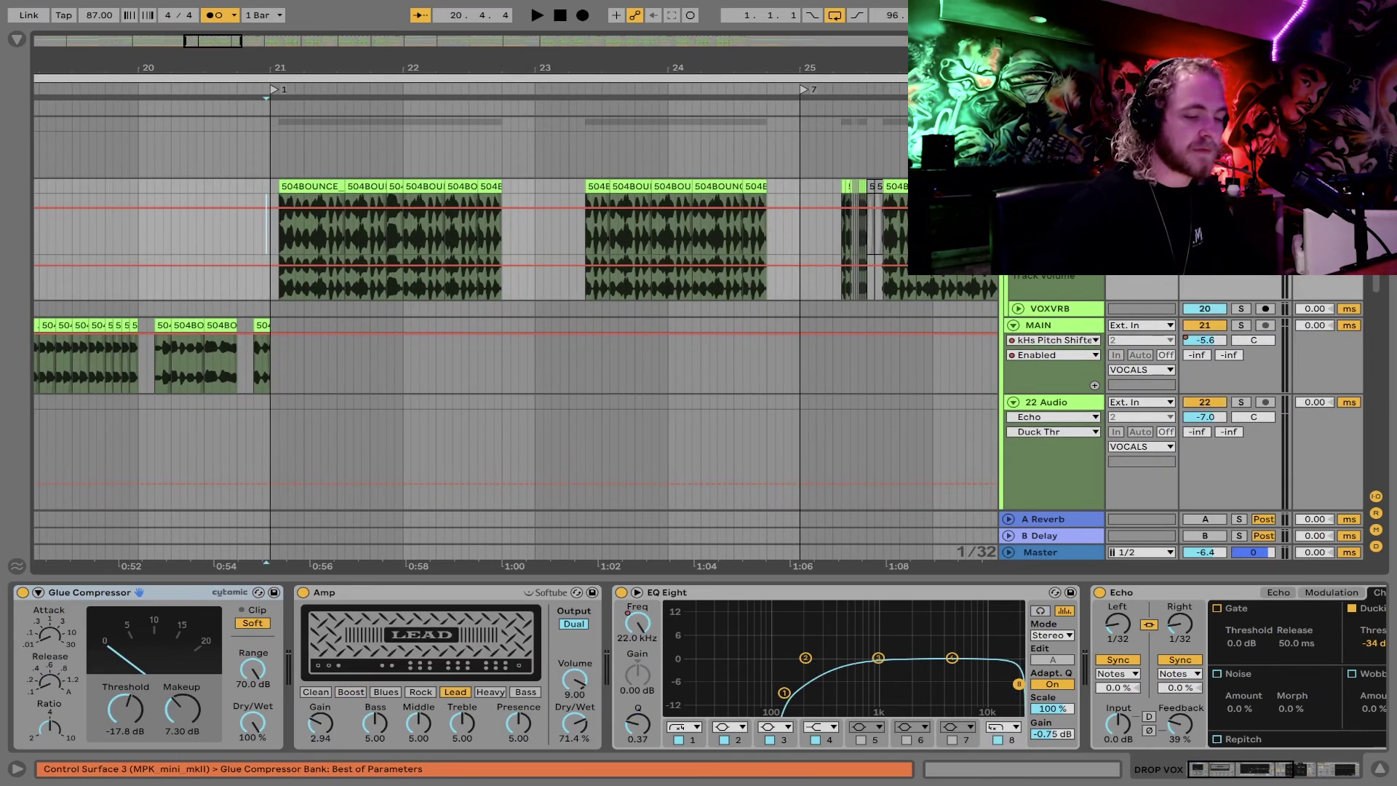
key("space")
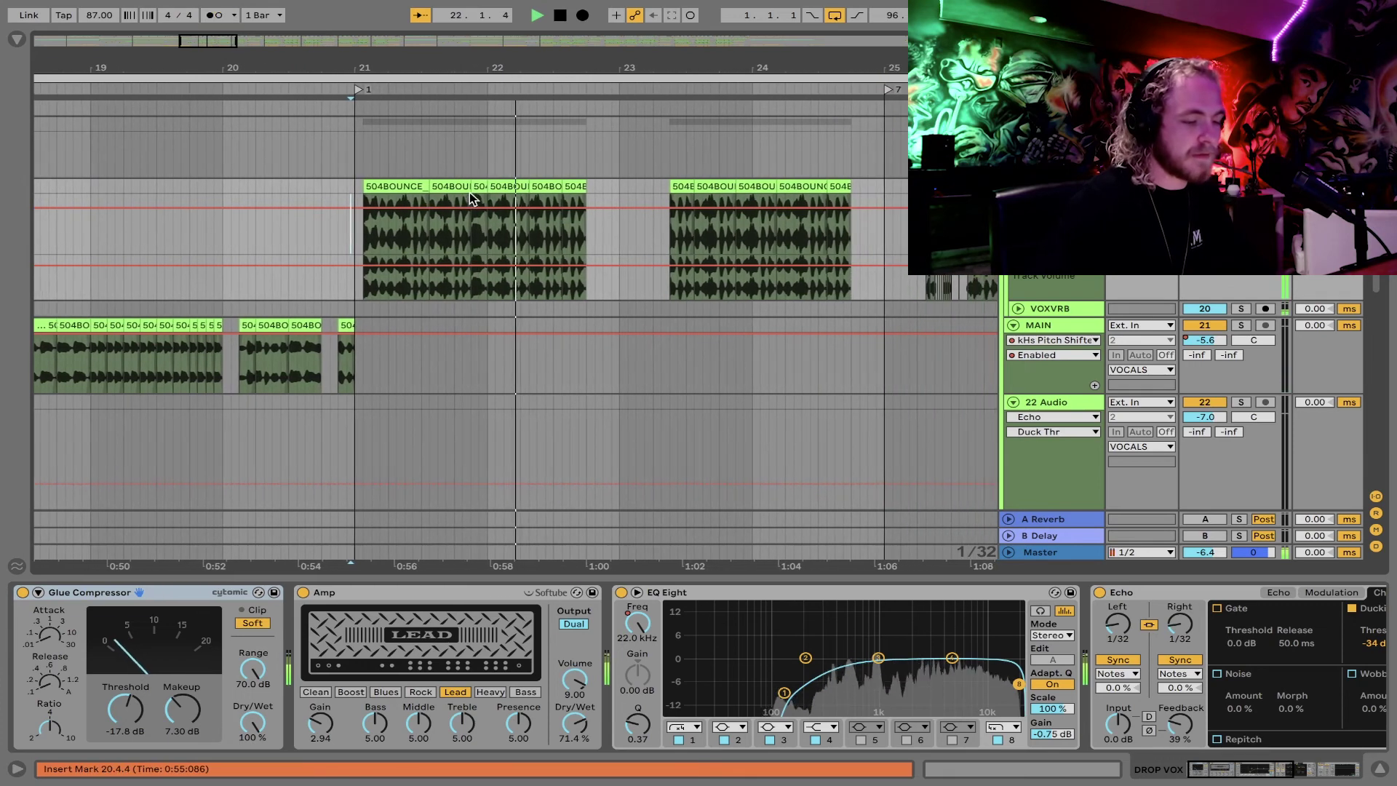
key("space")
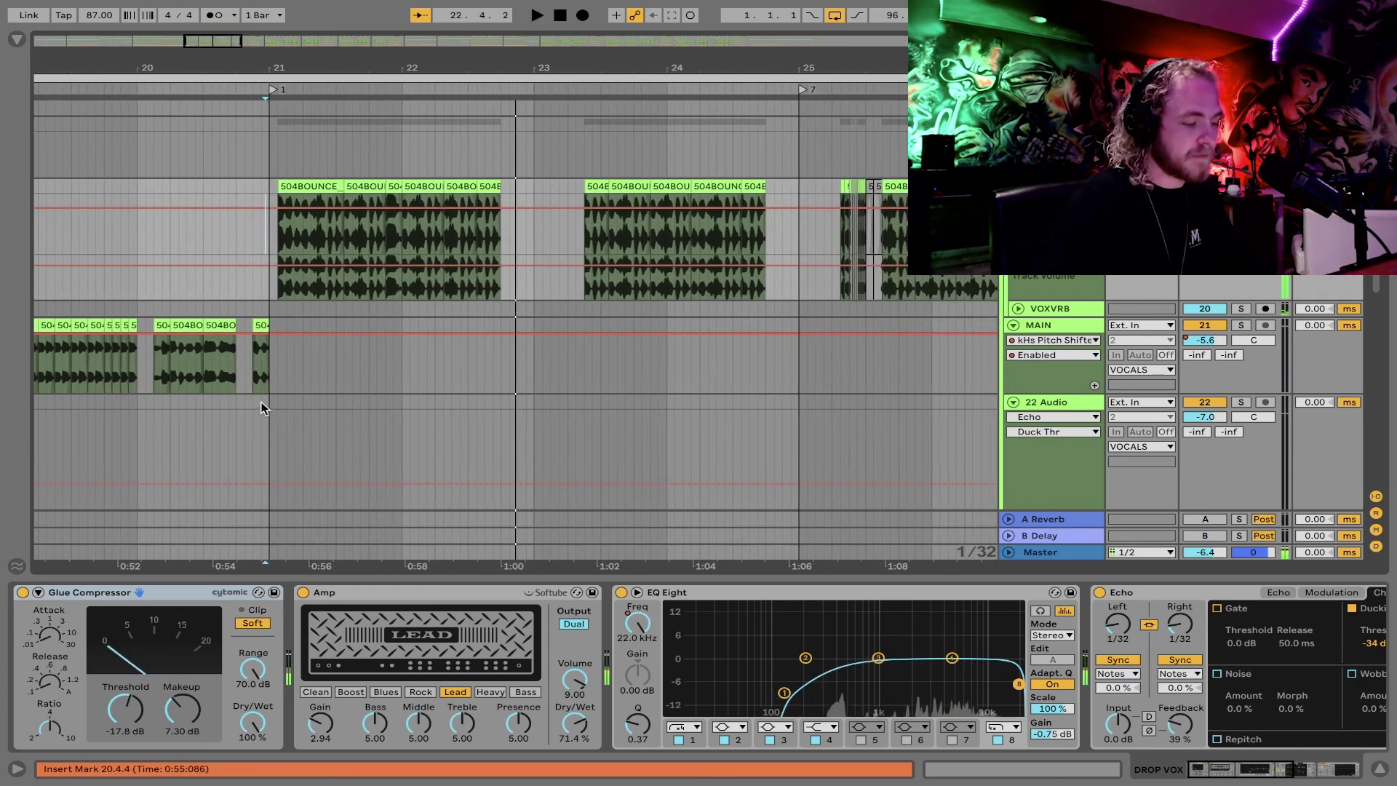
key("ctrl+v")
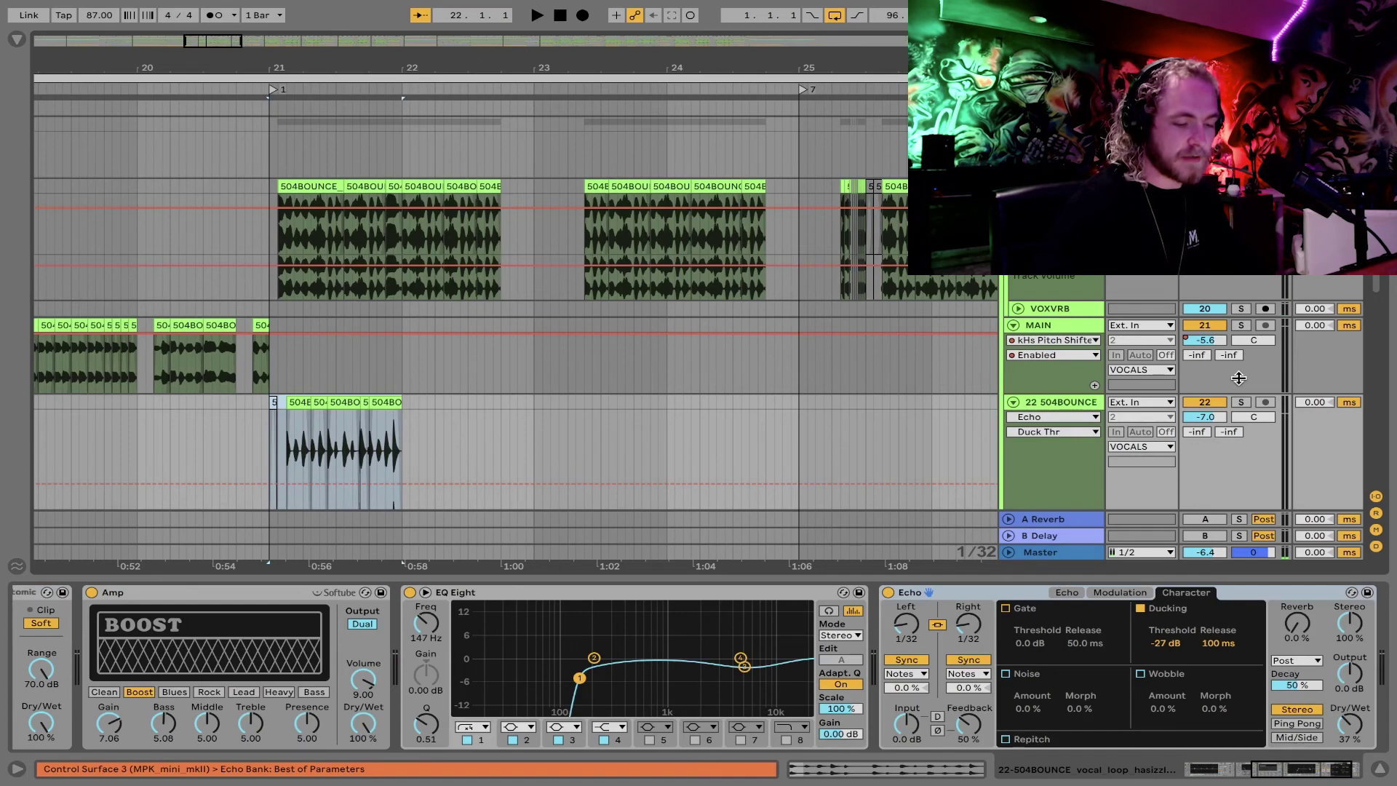
scroll(1239, 378, "down", 5)
key("ctrl+z")
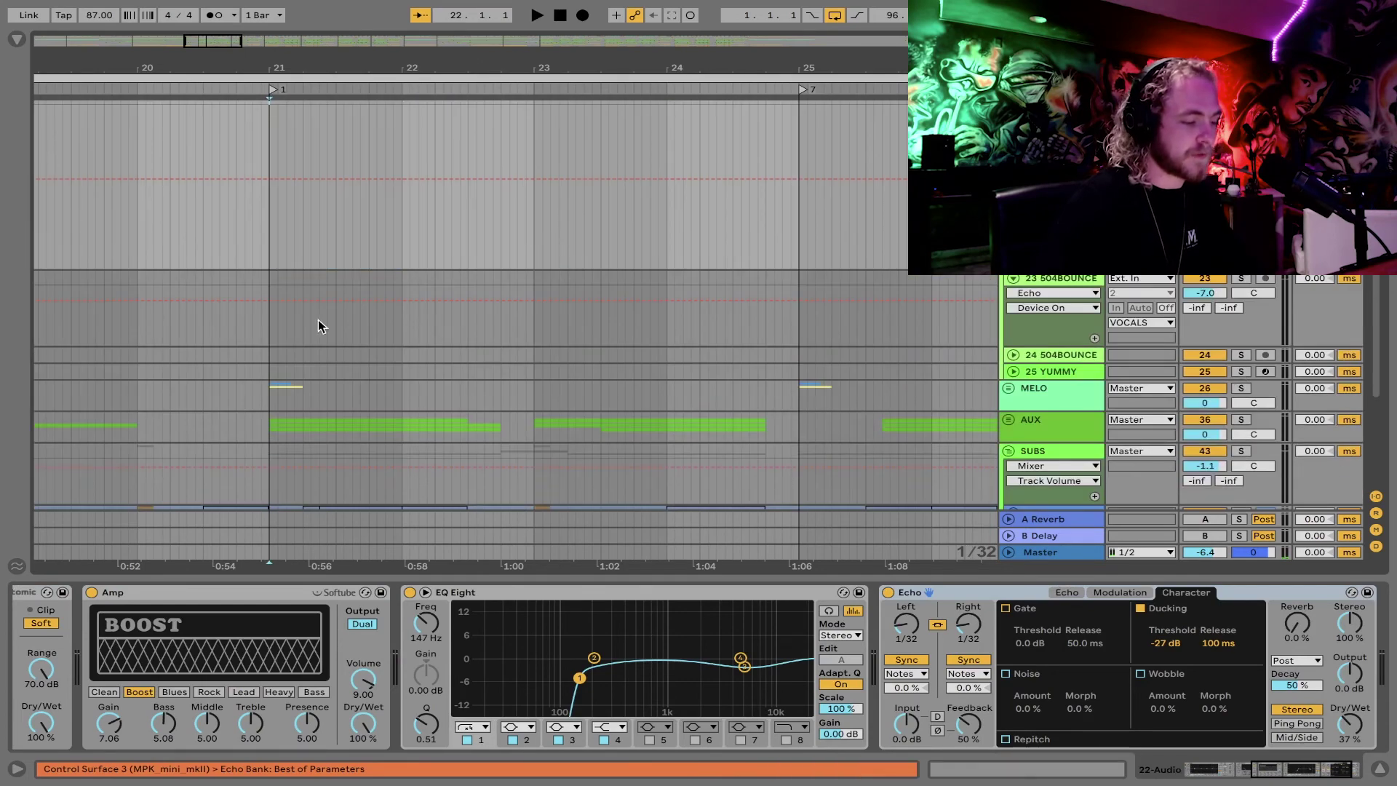
Step: Paste the copied vocal phrase at 21.1.1 on the 23 504BOUNCE track
left_click(268, 280)
key("ctrl+v")
scroll(269, 280, "up", 6)
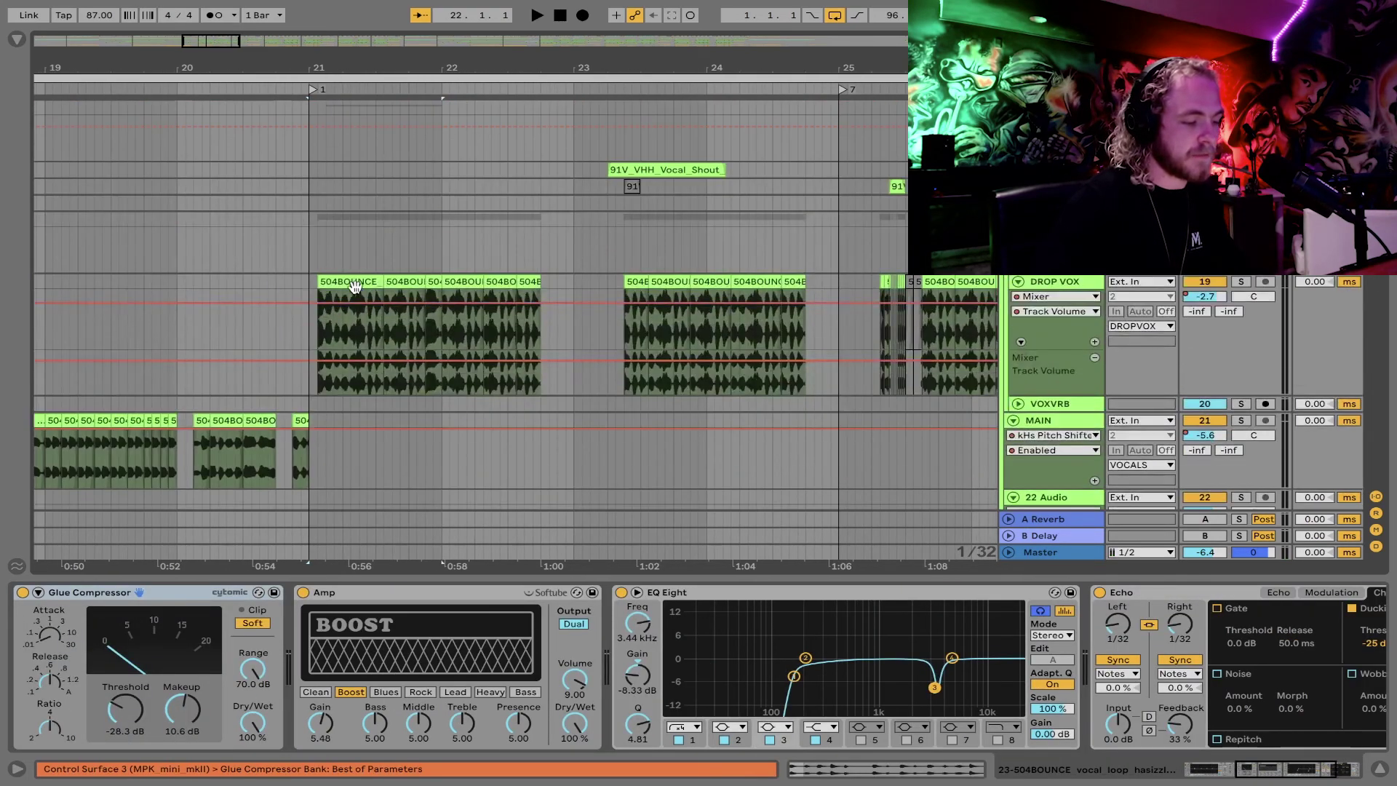
Step: Deactivate the first group of vocal clips on the DROP VOX track, from bar 21 through the end of bar 22
left_click(359, 295)
left_click(530, 279, "shift")
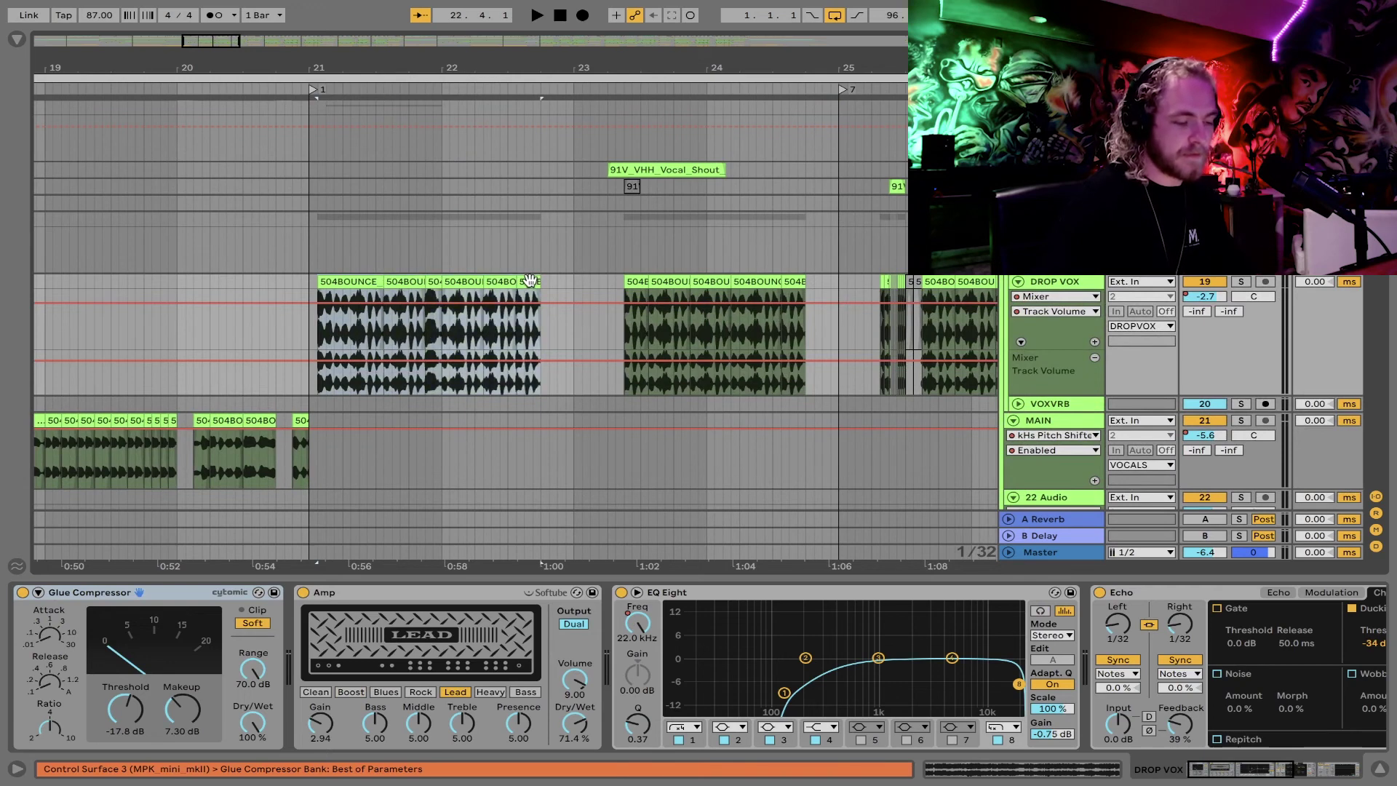
key("0")
Step: Audition the pasted vocal phrase within the full track from 21.1.1
left_click(312, 248)
key("space")
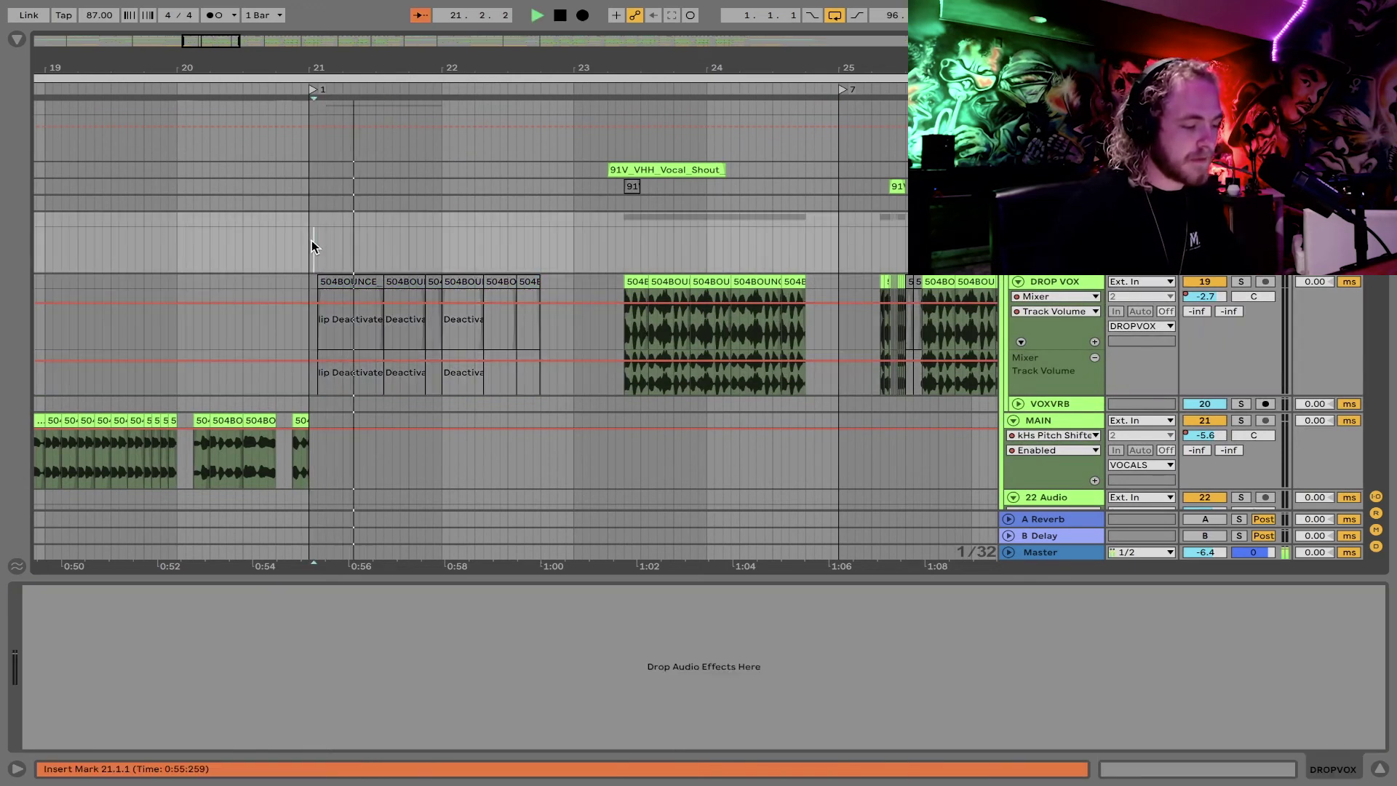
scroll(417, 260, "down", 5)
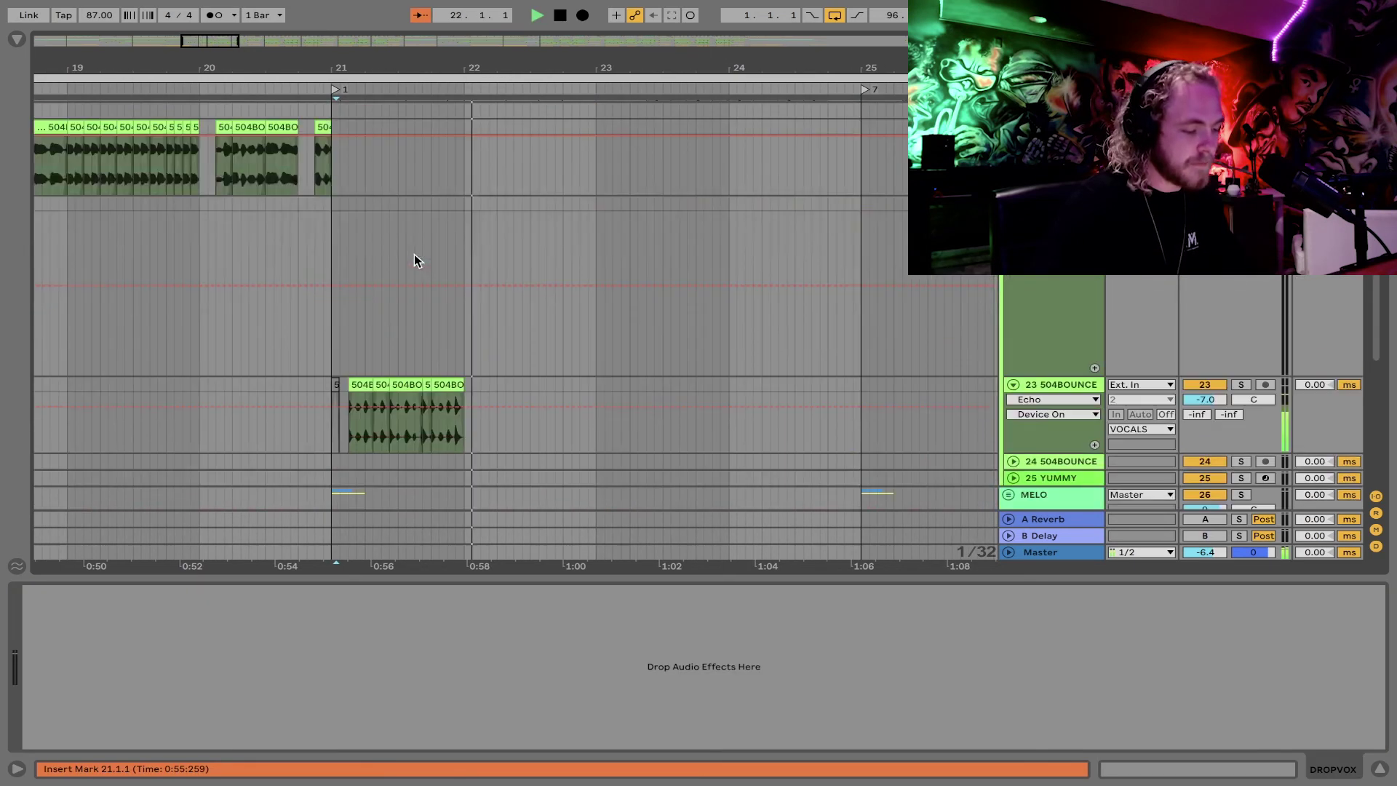
key("space")
Step: Duplicate the one-bar vocal phrase at bar 21 twice so it fills bars 21 to 23
left_click(334, 383)
left_click(440, 385)
key("ctrl+d")
key("ctrl+d")
Step: Audition the repeated phrase in the mix from 20.4.4 and select the last vocal piece of its second repeat at 22.4.1
left_click(329, 342)
key("space")
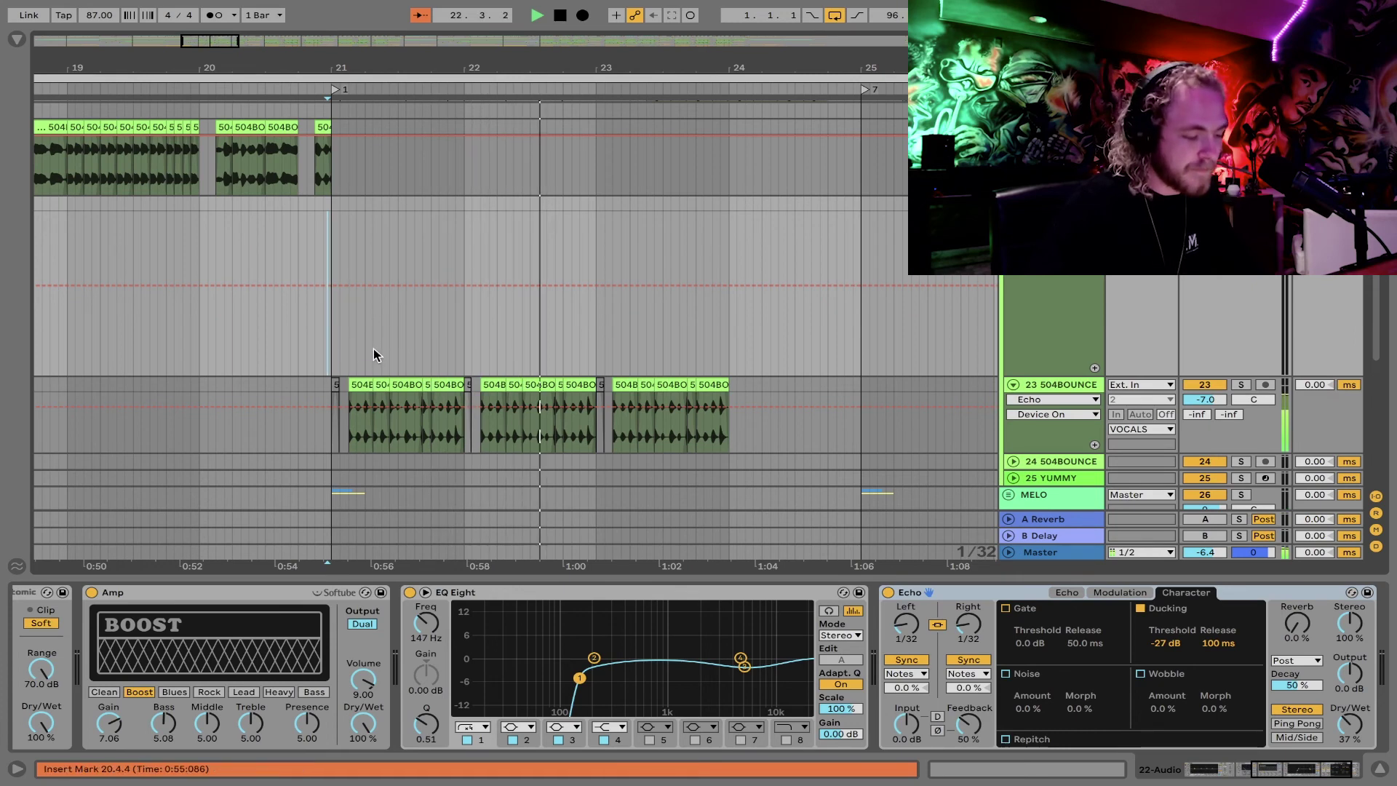
key("space")
left_click(577, 383)
left_click(577, 383)
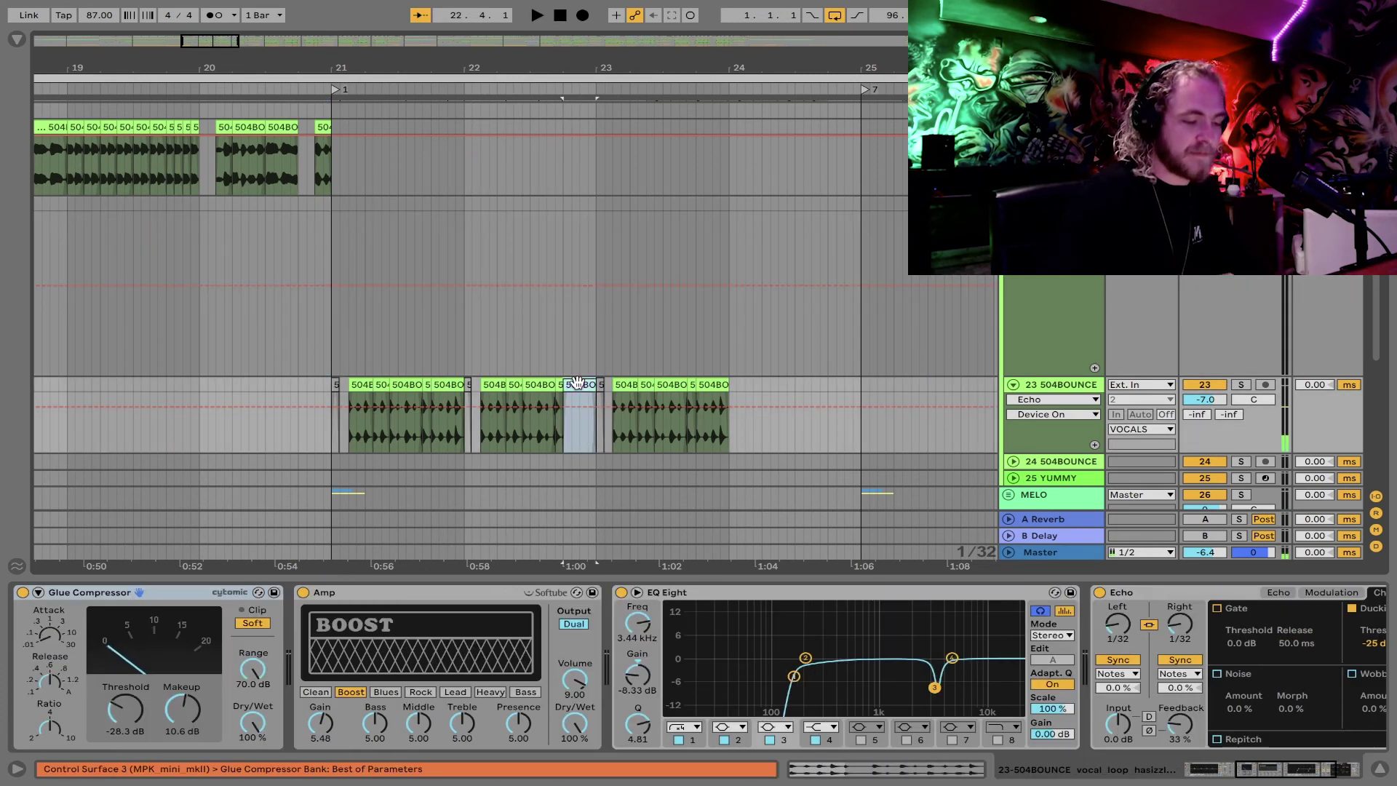
scroll(328, 349, "up", 5)
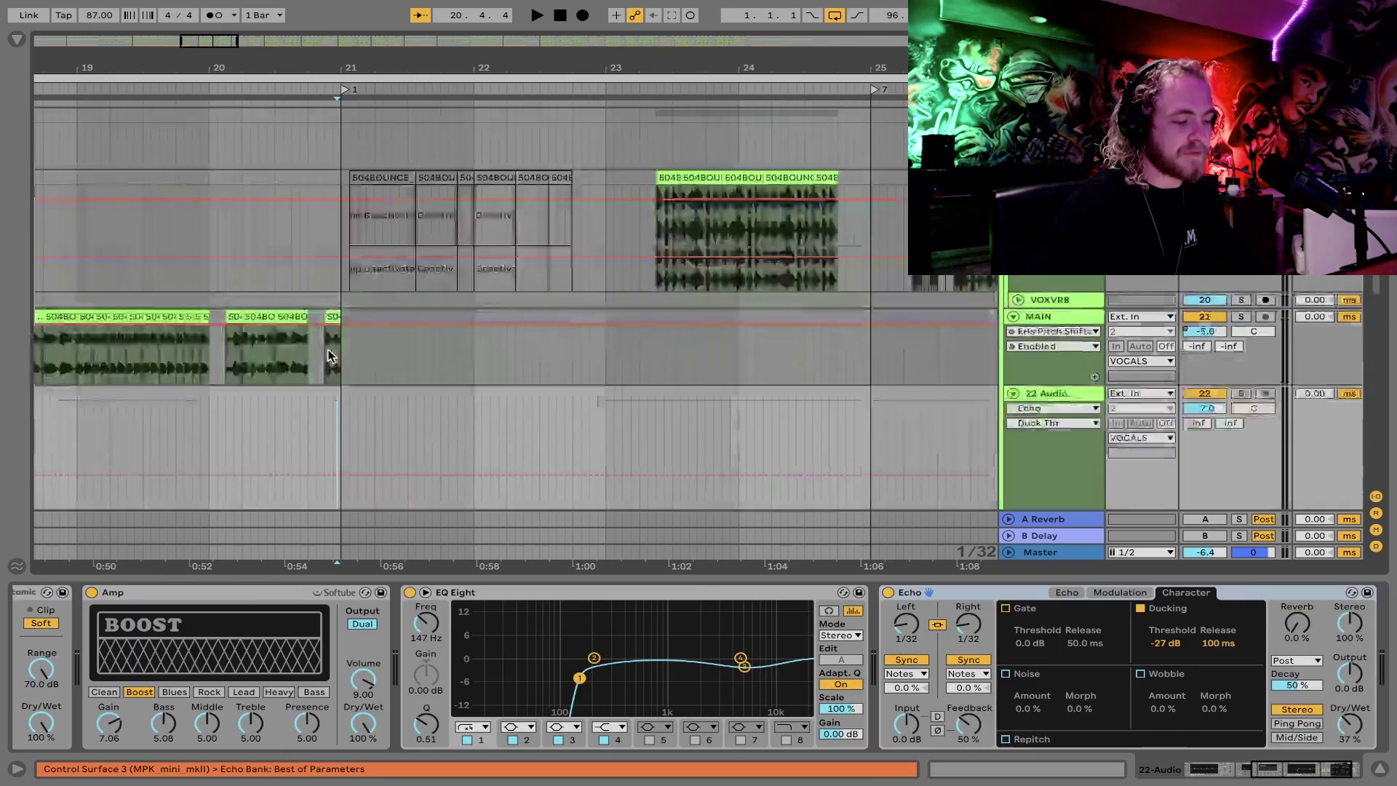
Step: Set the arrangement's fixed grid to 1/4 and hide the device view
right_click(364, 311)
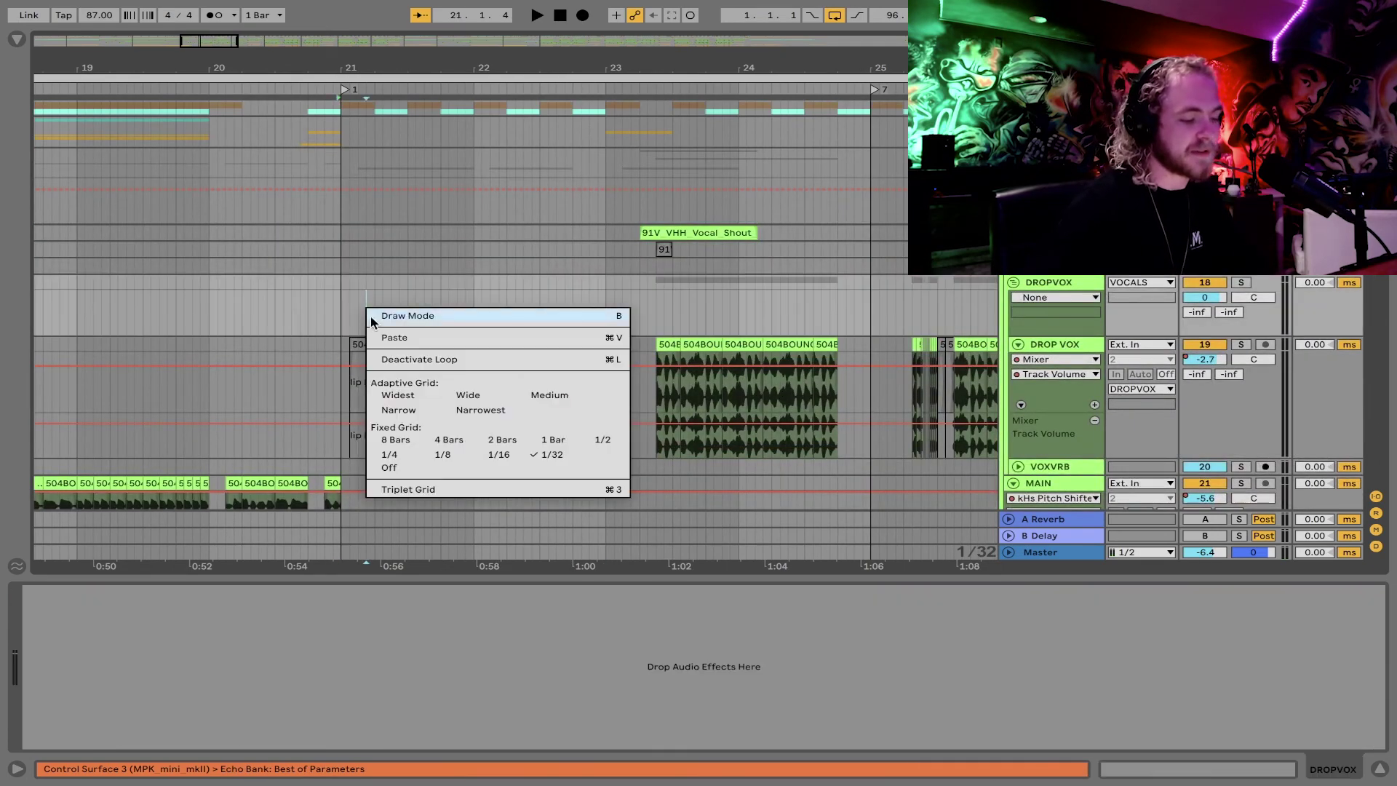
left_click(399, 459)
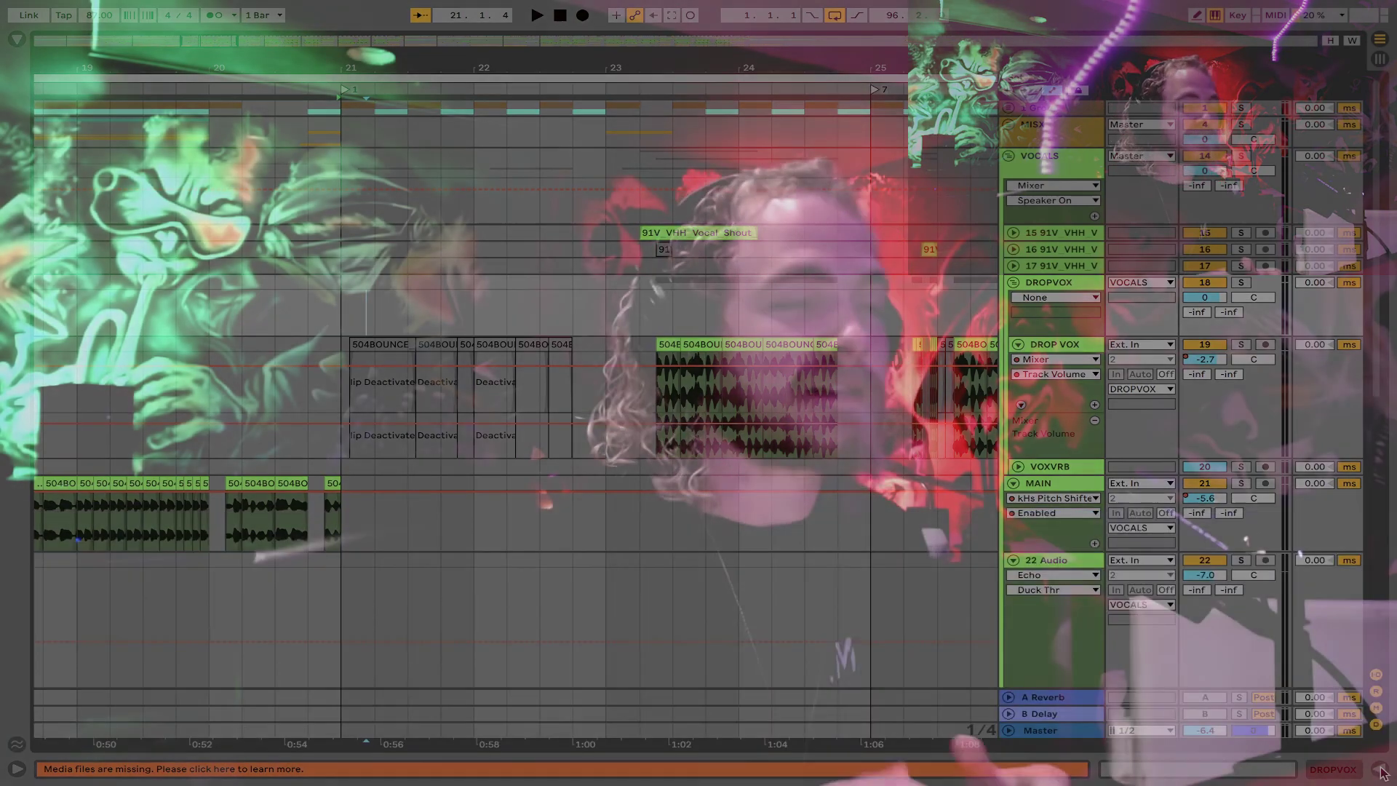
left_click(1379, 769)
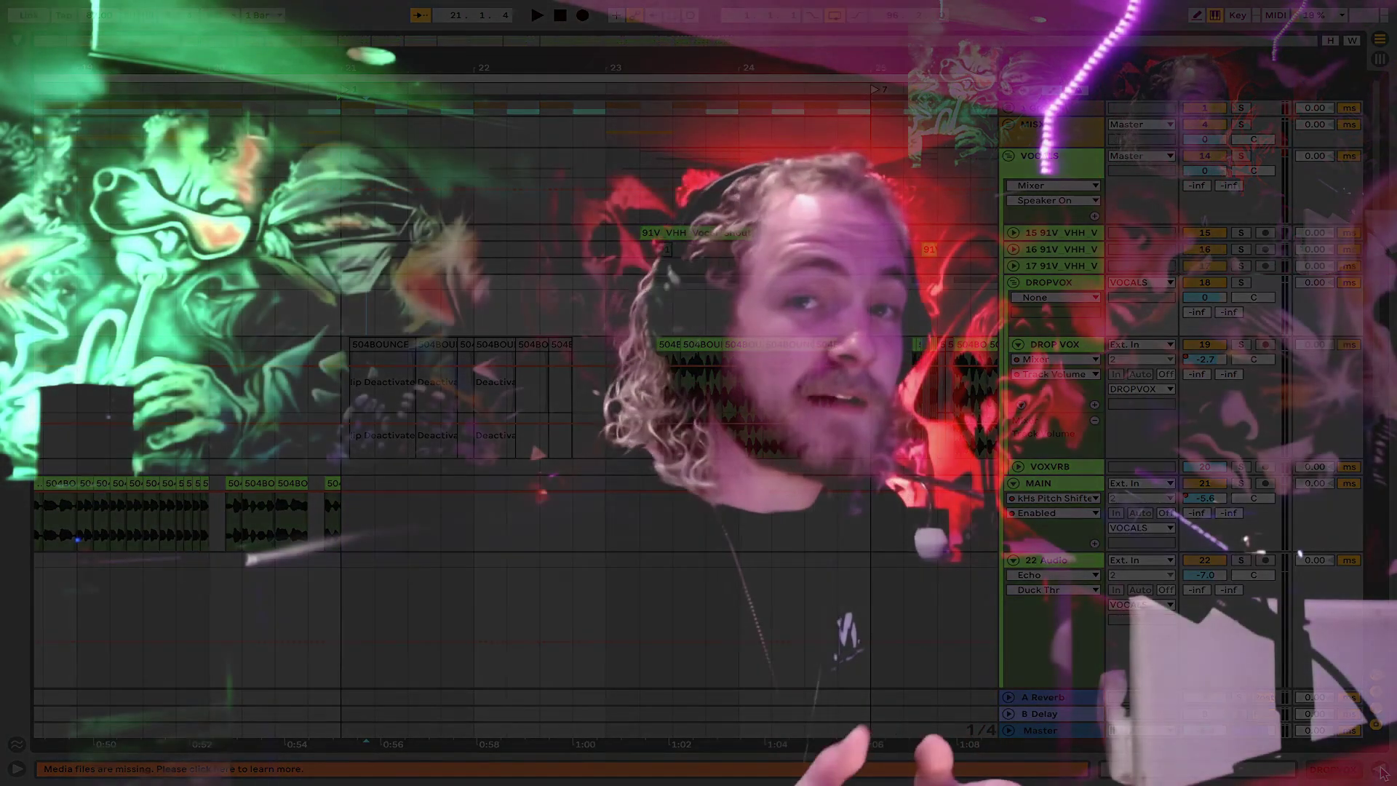